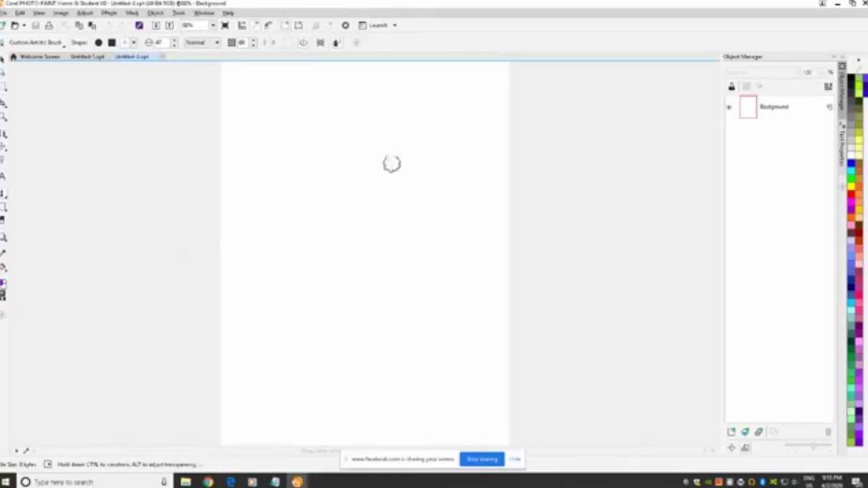
Step: Dab purple near the page's upper middle with the custom artistic brush, then enlarge the brush and dab the upper-left corner
left_click(392, 115)
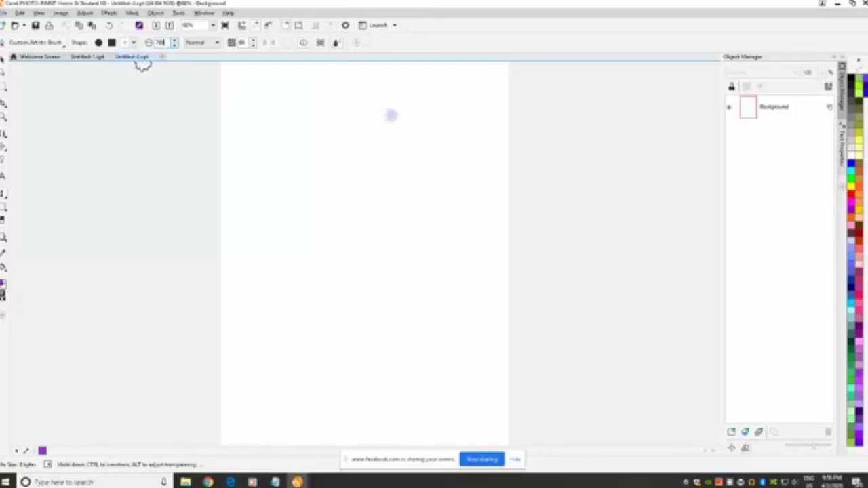
type("0")
left_click(228, 71)
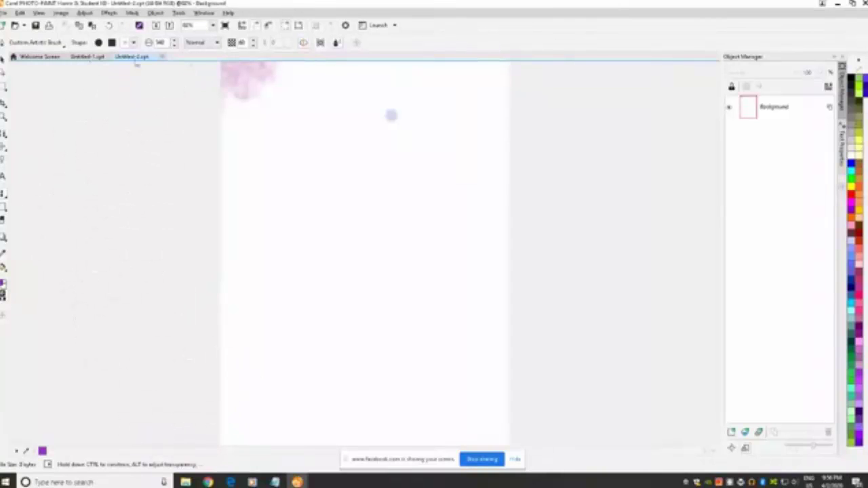
Step: Switch the paint colour to crimson pink and dab soft blotches at the page centre and along its right edge
left_click(134, 42)
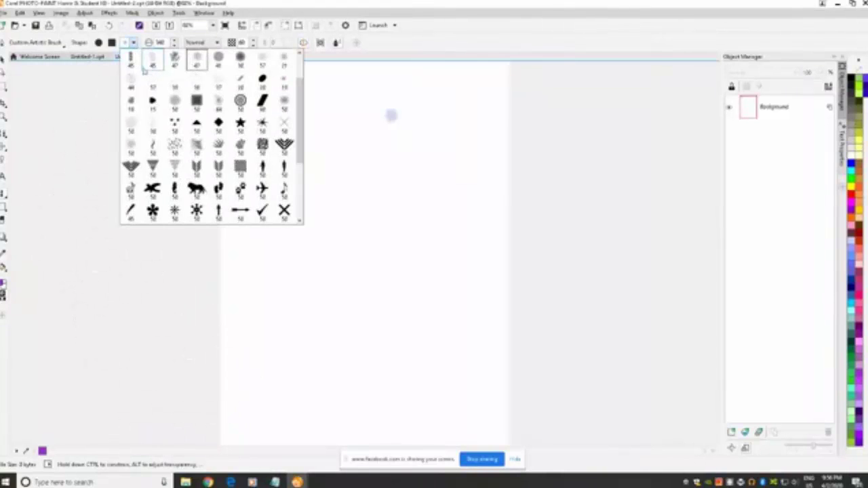
left_click(853, 201)
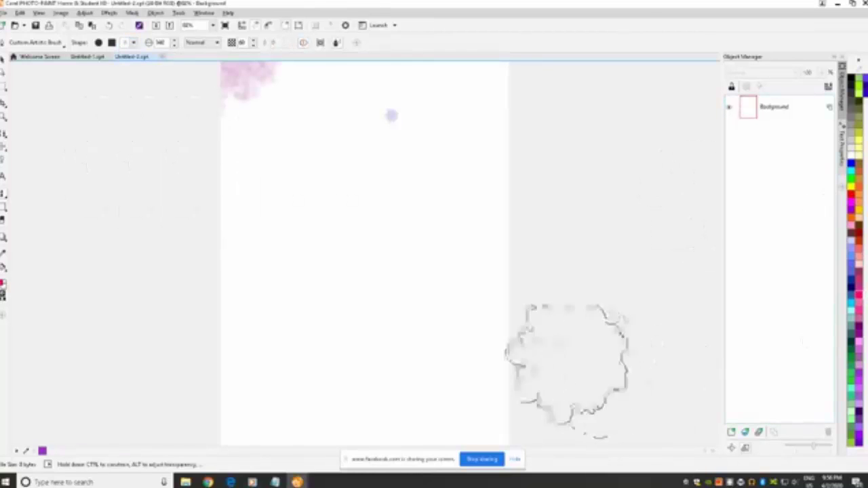
left_click(366, 288)
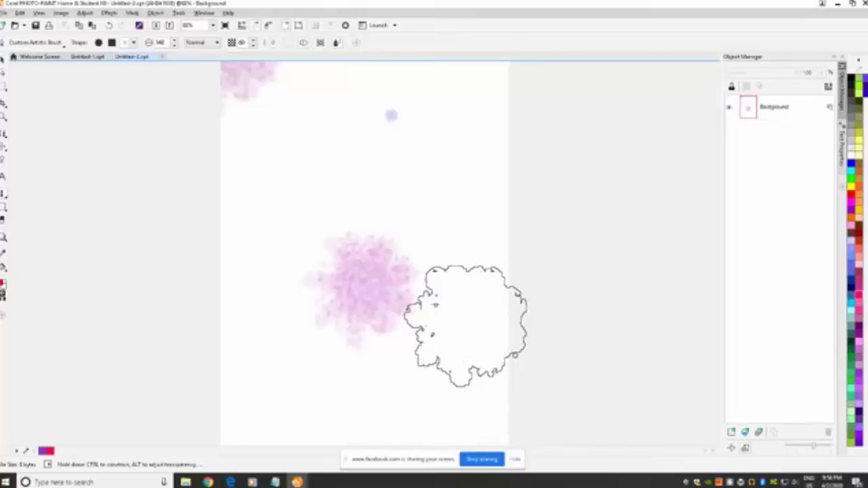
left_click(465, 323)
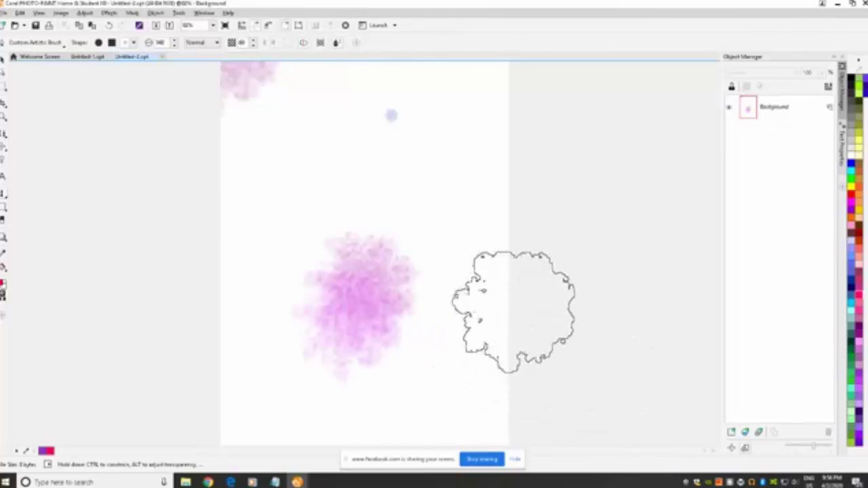
left_click(516, 214)
left_click(507, 347)
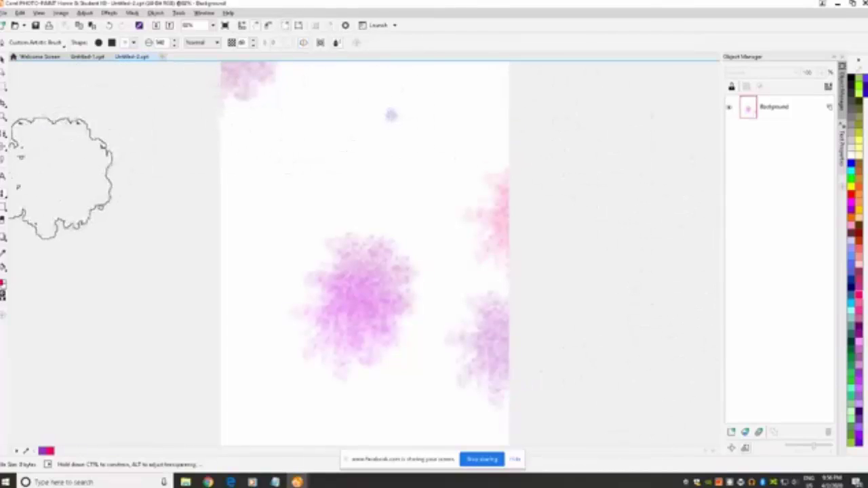
Step: Choose the Medium Soft Cover watercolor brush and set its size to 700
left_click(63, 47)
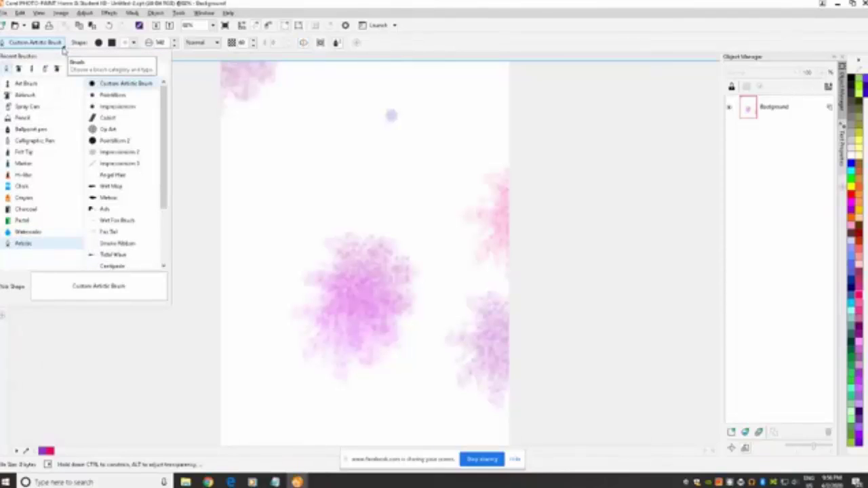
left_click(152, 143)
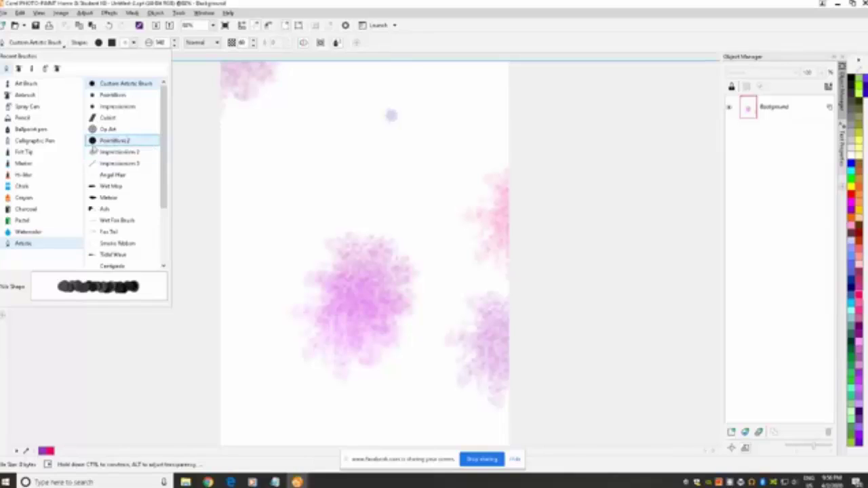
left_click(28, 232)
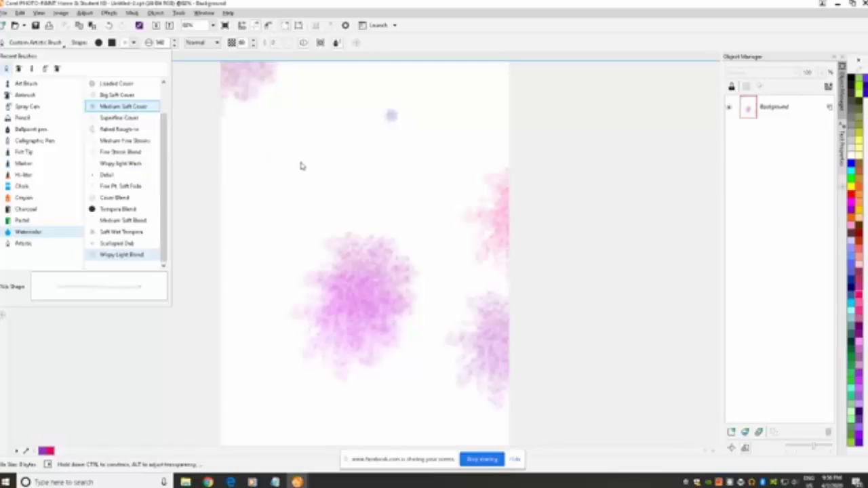
left_click(211, 272)
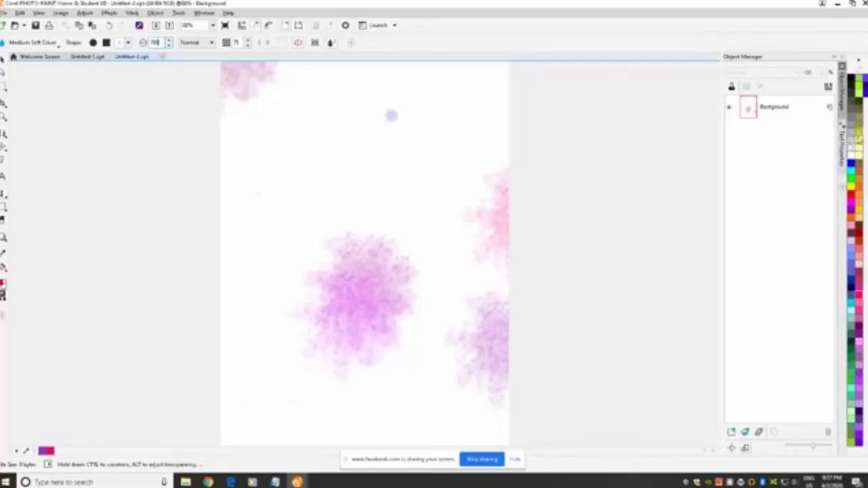
Step: Pick pale yellow and dab a large soft wash over the upper-right part of the page
left_click(860, 150)
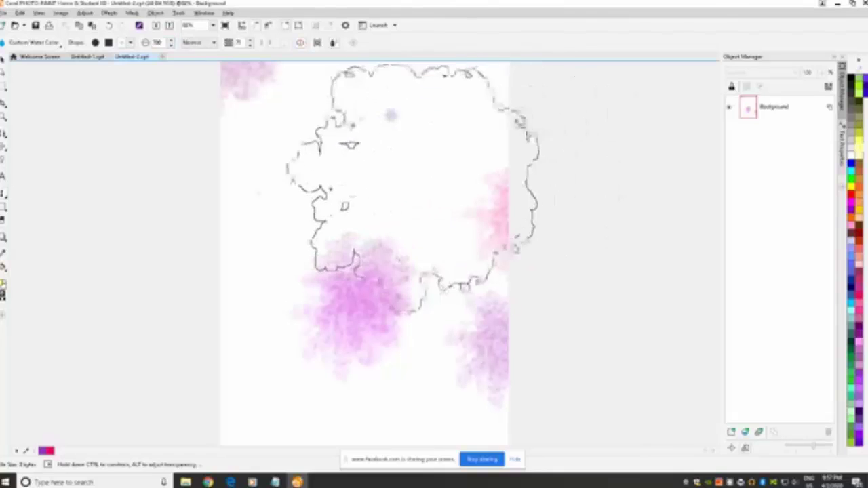
left_click(413, 186)
left_click(406, 194)
left_click(407, 188)
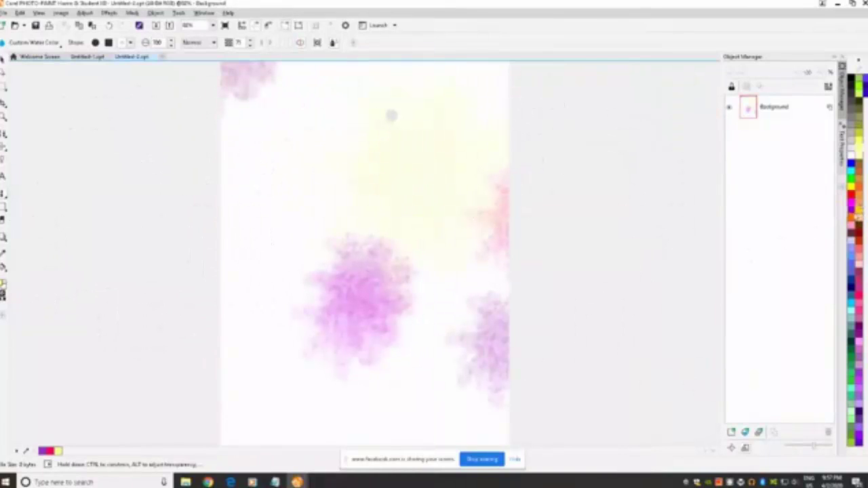
Step: Dab a dark blue wash over the lower middle of the page and a magenta wash over the upper left
left_click(851, 281)
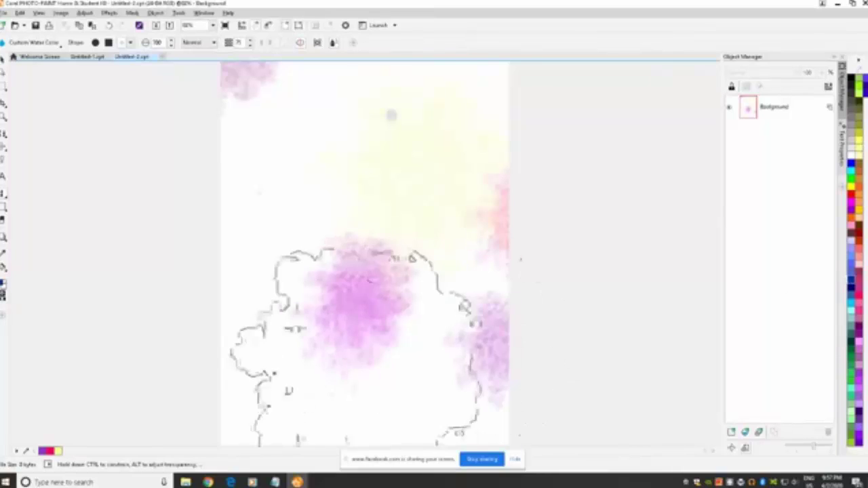
left_click(358, 374)
left_click(358, 377)
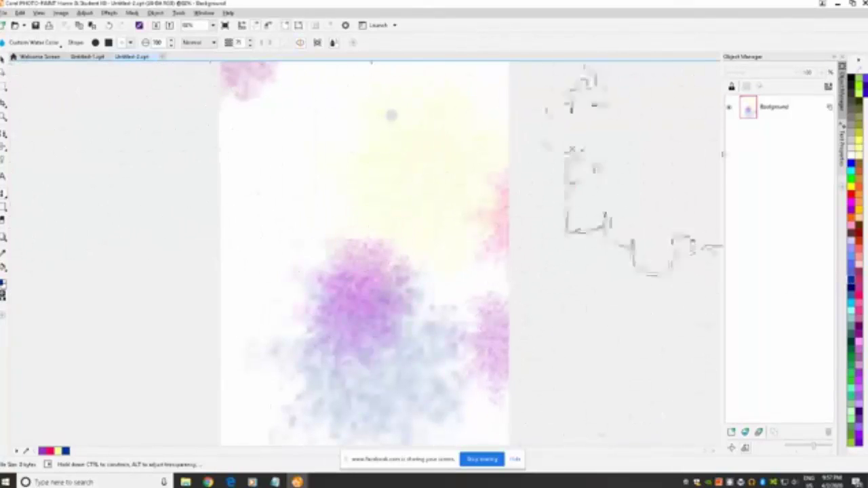
left_click(850, 203)
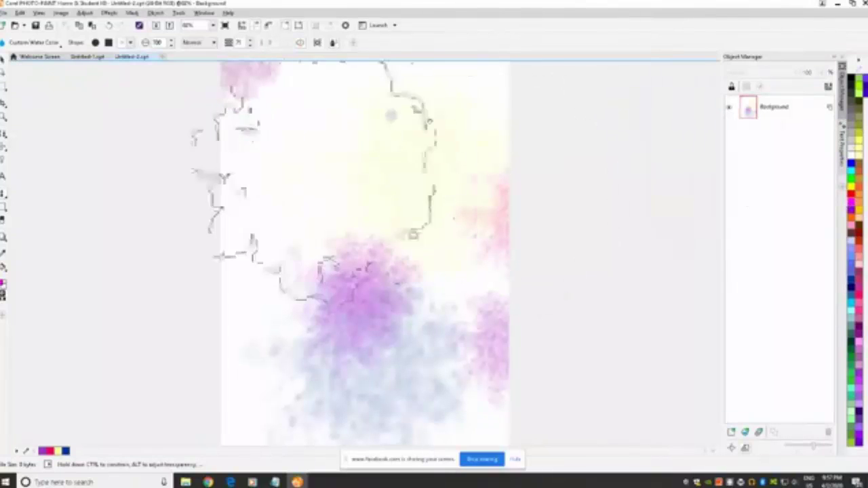
left_click(298, 170)
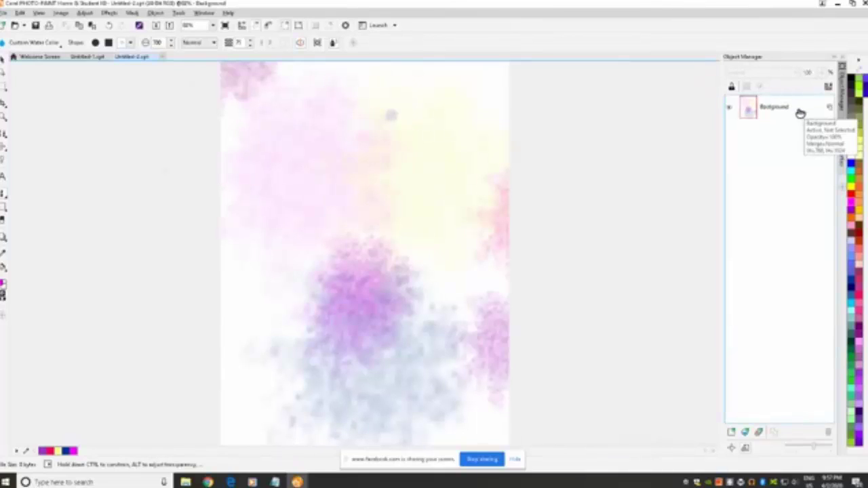
Step: Add a new object above the background and choose the Wispy Light Wash watercolor brush
left_click(731, 432)
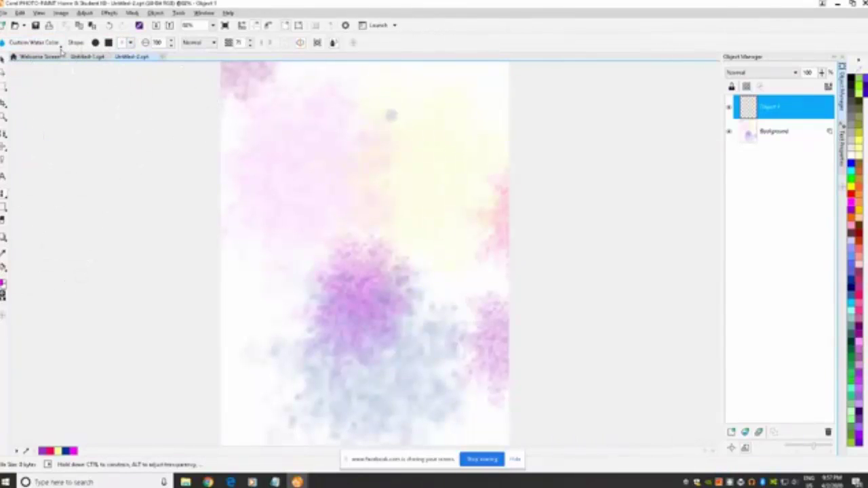
left_click(34, 43)
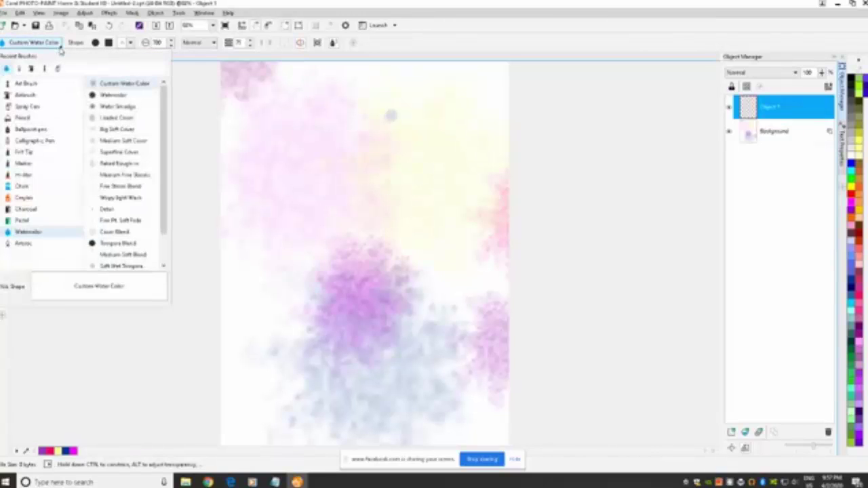
left_click(121, 198)
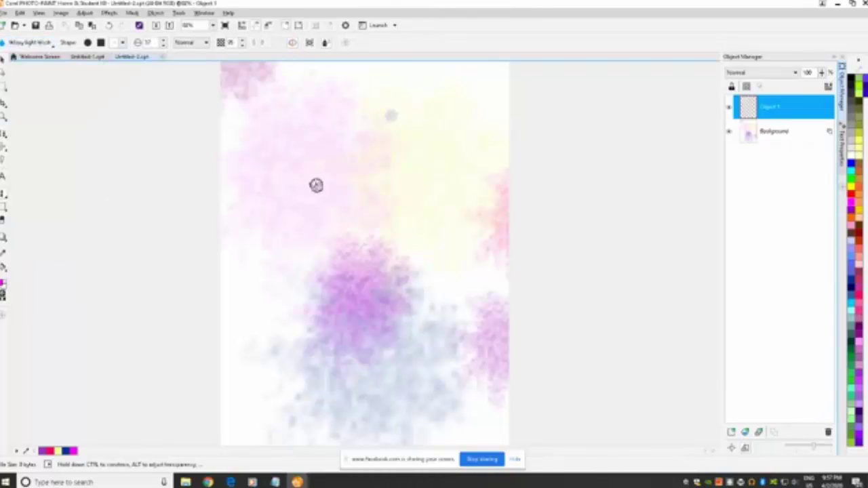
left_click_drag(313, 194, 293, 207)
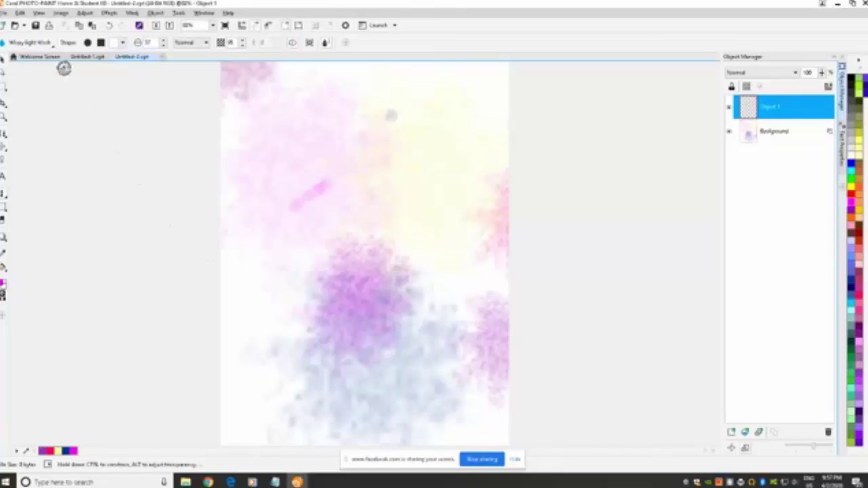
left_click(20, 13)
left_click(27, 24)
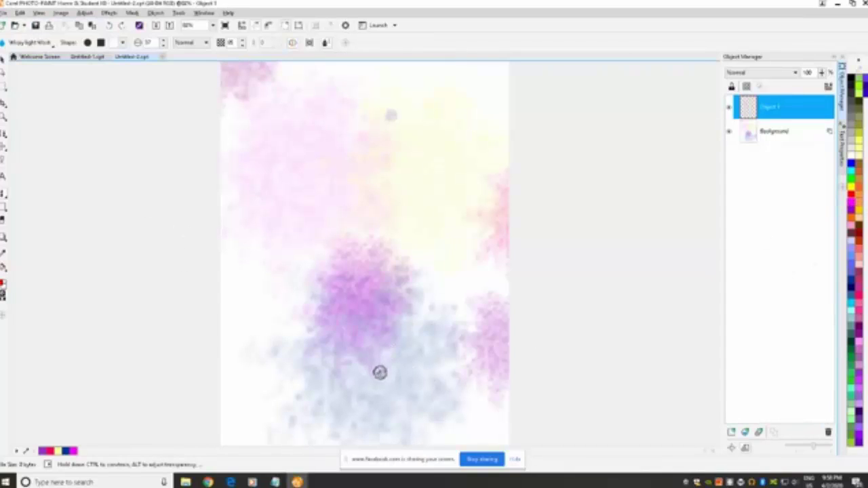
Step: Paint several short upright red strokes across the lower middle of the page, adding lighter red strokes alongside them
mouse_move(417, 403)
left_mouse_down()
mouse_move(418, 362)
mouse_move(440, 308)
mouse_move(425, 338)
mouse_move(419, 392)
mouse_move(440, 291)
mouse_move(453, 322)
mouse_move(447, 302)
left_mouse_up()
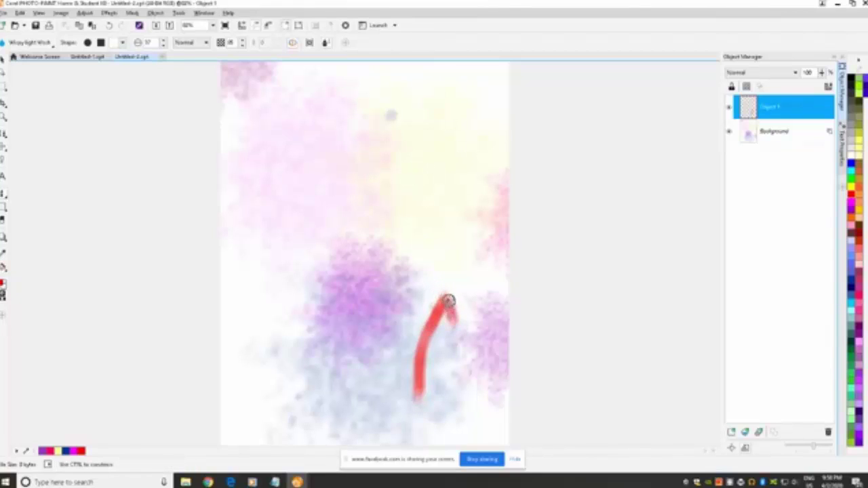
left_click_drag(452, 382, 482, 323)
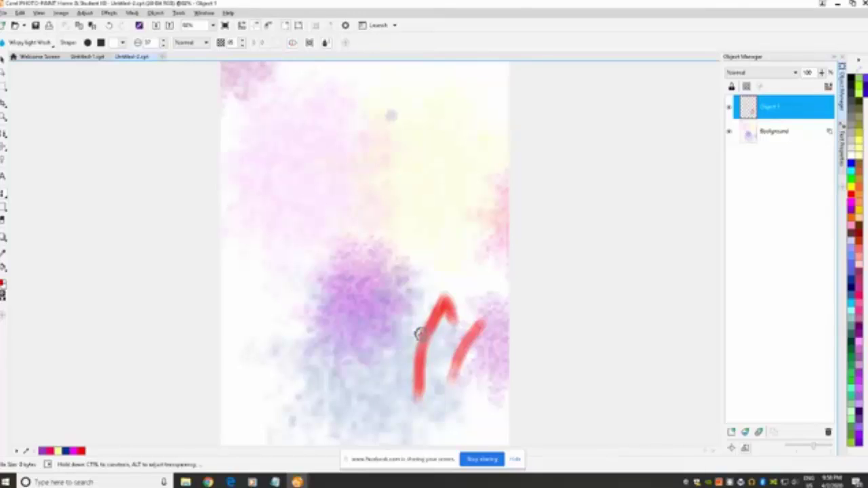
mouse_move(403, 334)
left_mouse_down()
mouse_move(421, 276)
mouse_move(402, 337)
mouse_move(418, 278)
left_mouse_up()
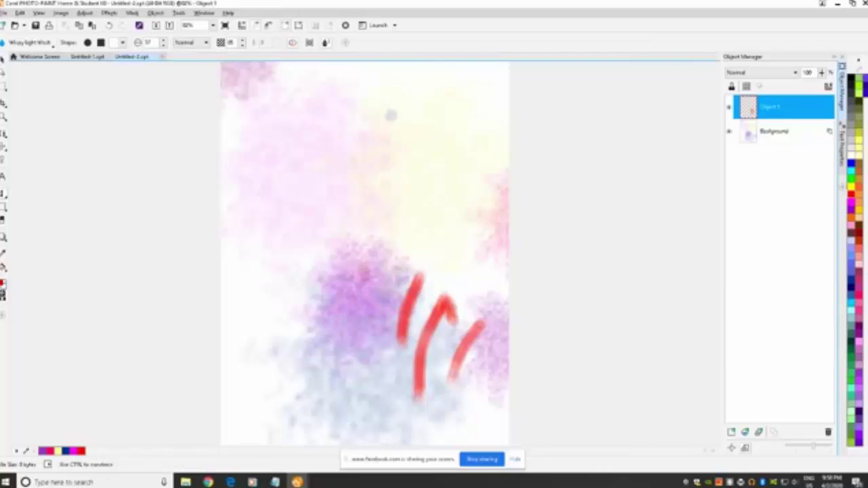
mouse_move(366, 279)
left_mouse_down()
mouse_move(354, 253)
mouse_move(367, 278)
mouse_move(347, 270)
mouse_move(370, 292)
left_mouse_up()
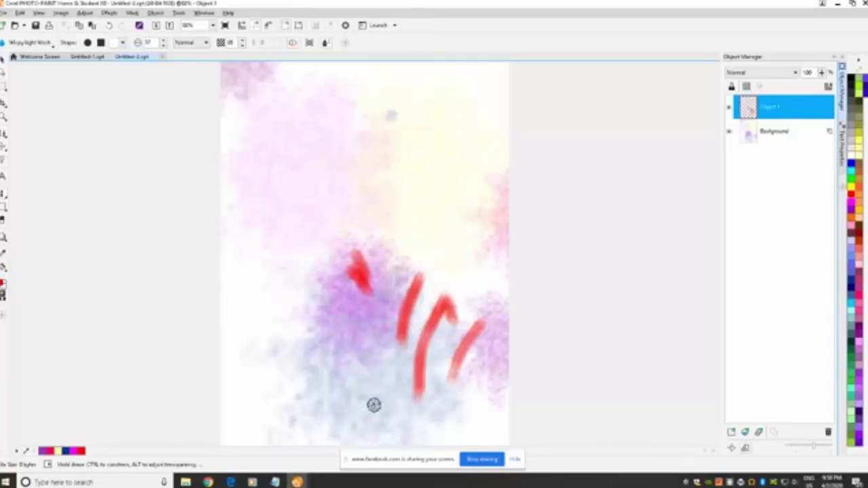
mouse_move(364, 414)
left_mouse_down()
mouse_move(379, 351)
mouse_move(390, 395)
mouse_move(377, 377)
mouse_move(389, 406)
left_mouse_up()
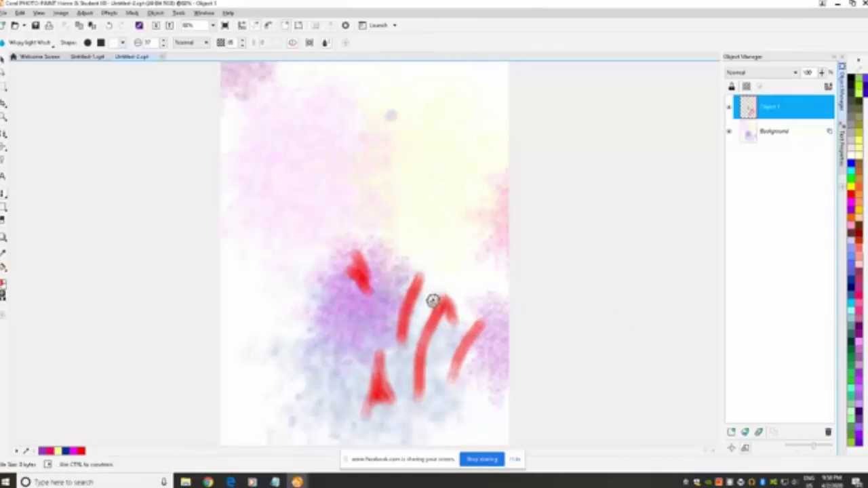
left_click_drag(459, 363, 476, 326)
left_click_drag(445, 370, 440, 392)
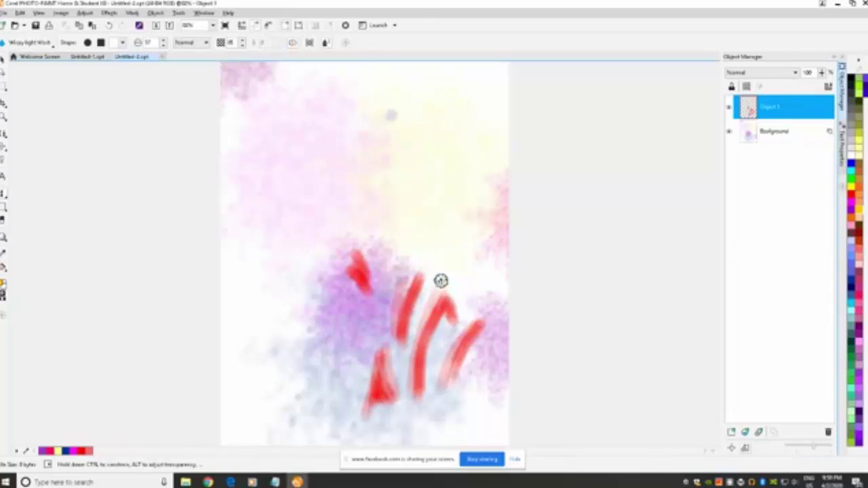
Step: Paint amber-yellow strokes between, above and around the red strokes, including an arch on their left and strokes at their base
mouse_move(440, 280)
left_mouse_down()
mouse_move(421, 326)
mouse_move(430, 278)
mouse_move(410, 388)
left_mouse_up()
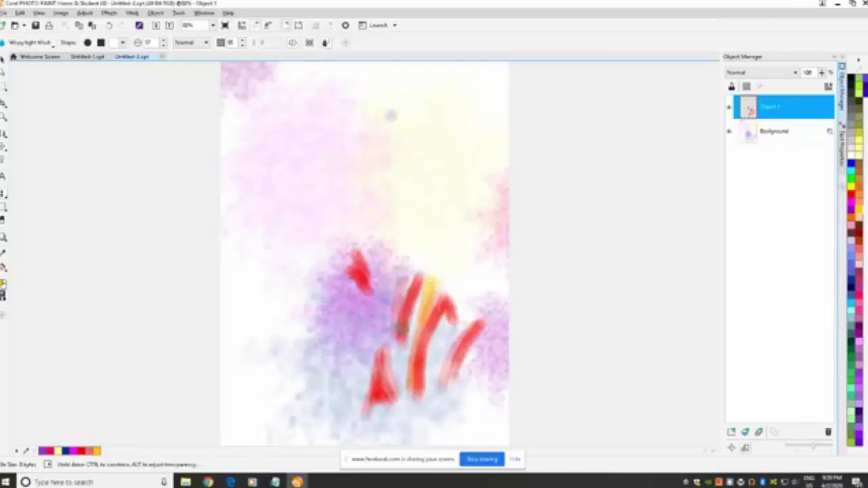
mouse_move(407, 279)
left_mouse_down()
mouse_move(440, 226)
mouse_move(405, 284)
left_mouse_up()
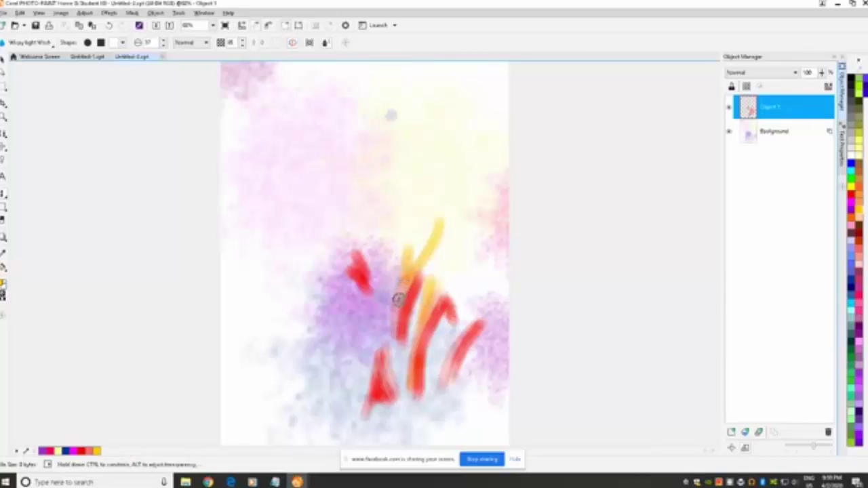
left_click_drag(386, 278, 381, 296)
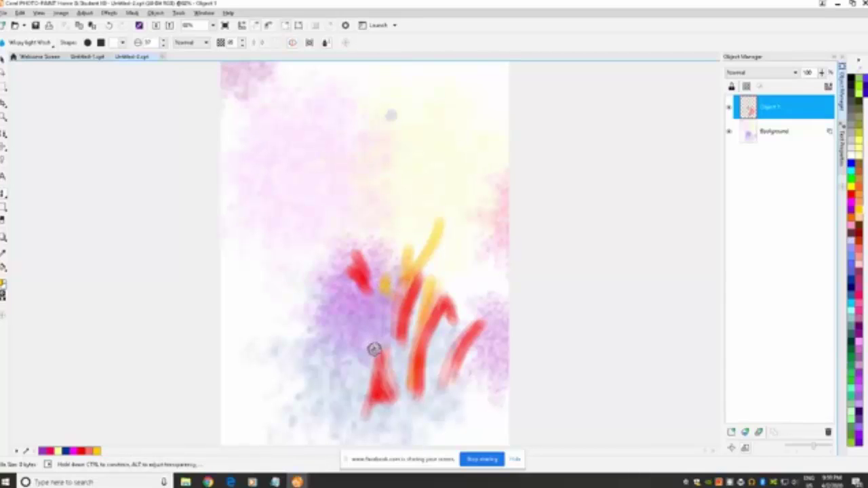
mouse_move(374, 351)
left_mouse_down()
mouse_move(352, 303)
mouse_move(333, 302)
mouse_move(303, 339)
mouse_move(331, 306)
mouse_move(350, 305)
mouse_move(371, 354)
mouse_move(346, 413)
mouse_move(371, 360)
mouse_move(373, 409)
mouse_move(396, 414)
mouse_move(397, 395)
mouse_move(434, 400)
mouse_move(417, 395)
mouse_move(404, 365)
left_mouse_up()
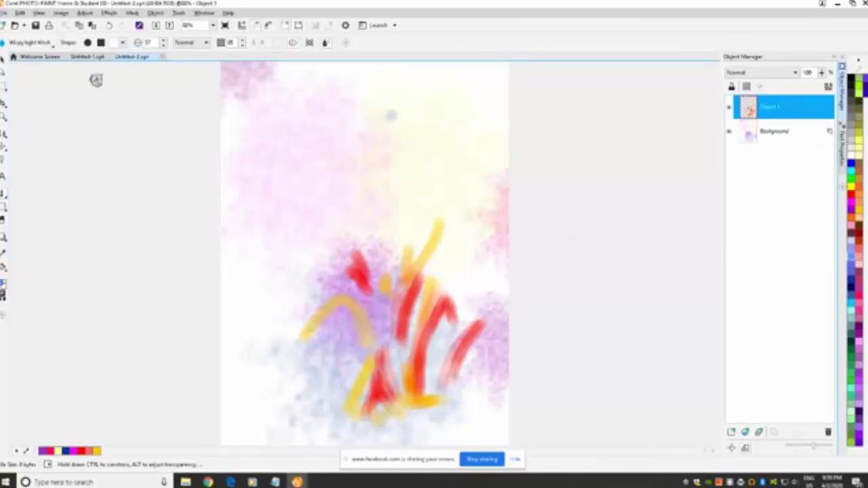
Step: Choose the Cover Blend watercolor brush and set its size to 16
left_click(51, 46)
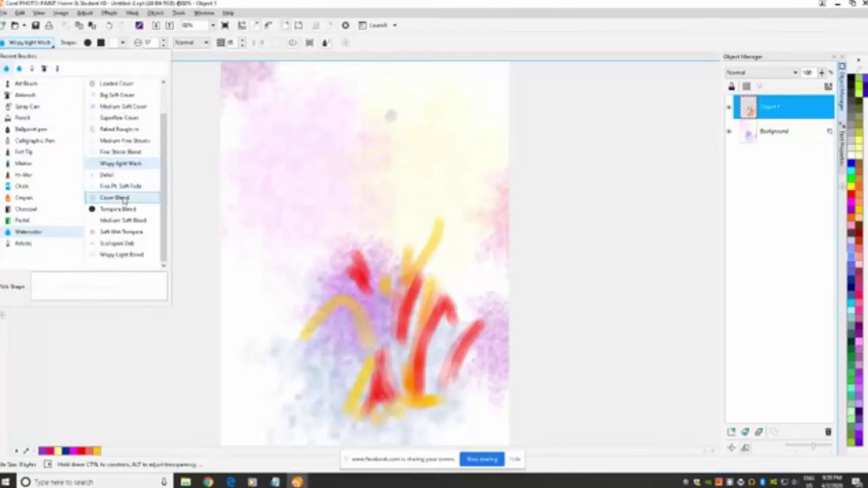
left_click(115, 198)
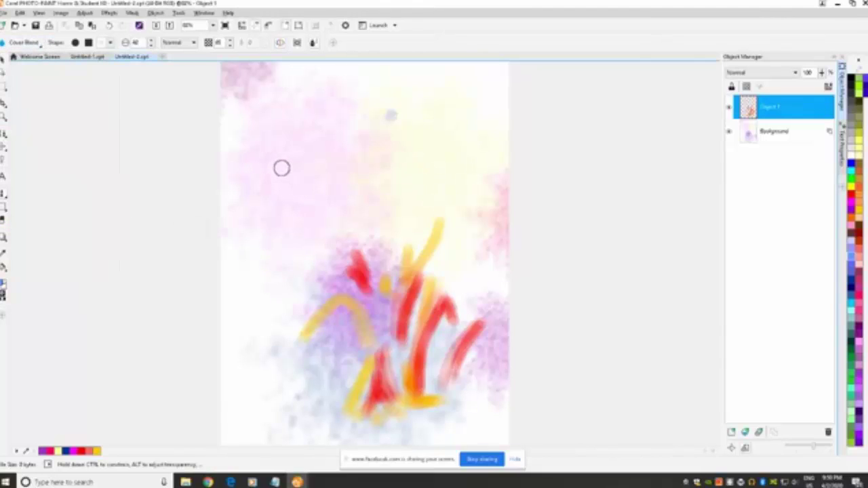
left_click(150, 45)
key("p")
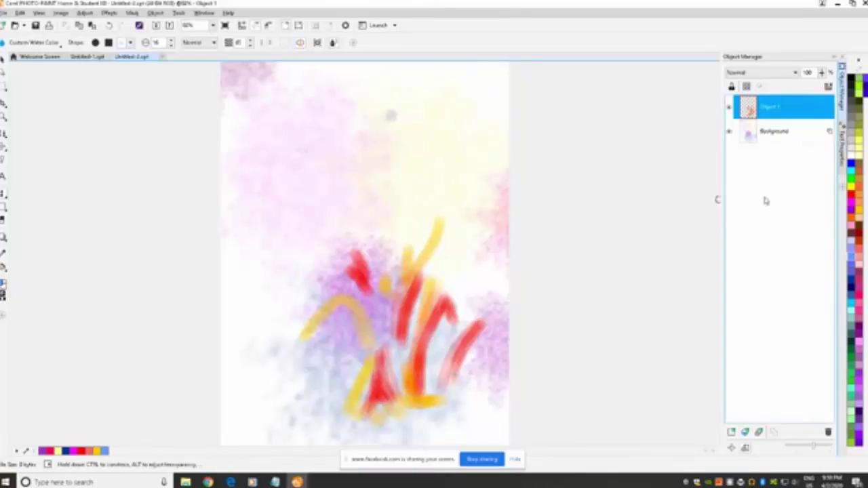
Step: Choose the Water Smudge watercolor brush and smear the red strokes in the middle and right of the cluster, deepening and extending them
left_click(61, 42)
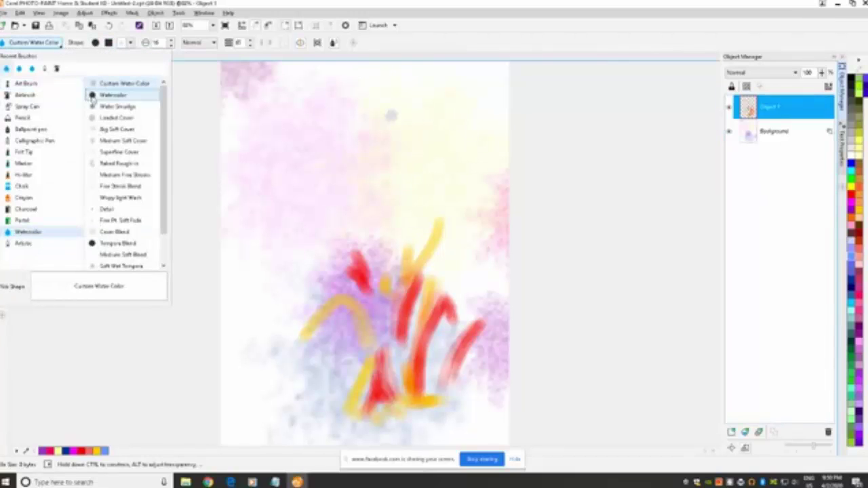
left_click(103, 107)
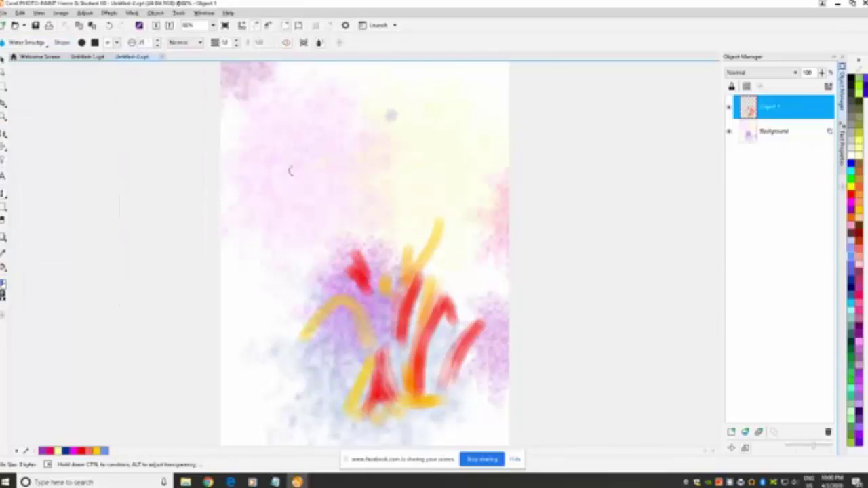
mouse_move(295, 149)
left_mouse_down()
mouse_move(263, 139)
mouse_move(300, 147)
mouse_move(264, 137)
mouse_move(287, 152)
mouse_move(296, 149)
mouse_move(243, 124)
left_mouse_up()
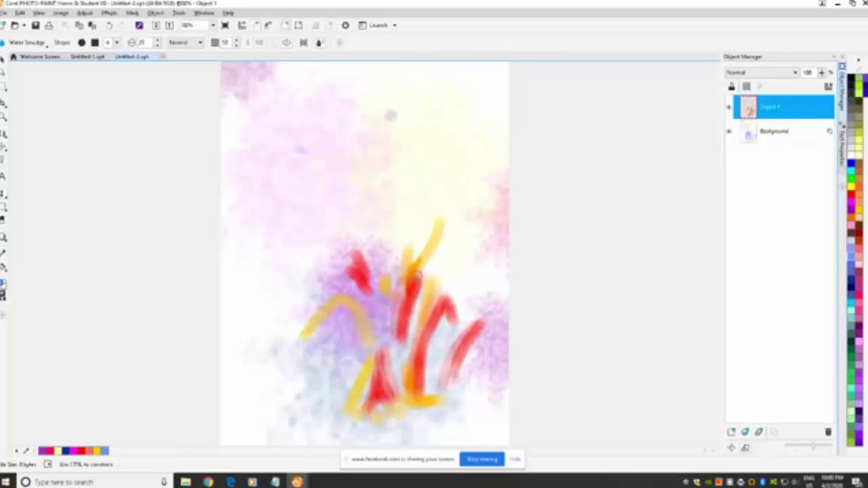
left_click_drag(410, 290, 406, 364)
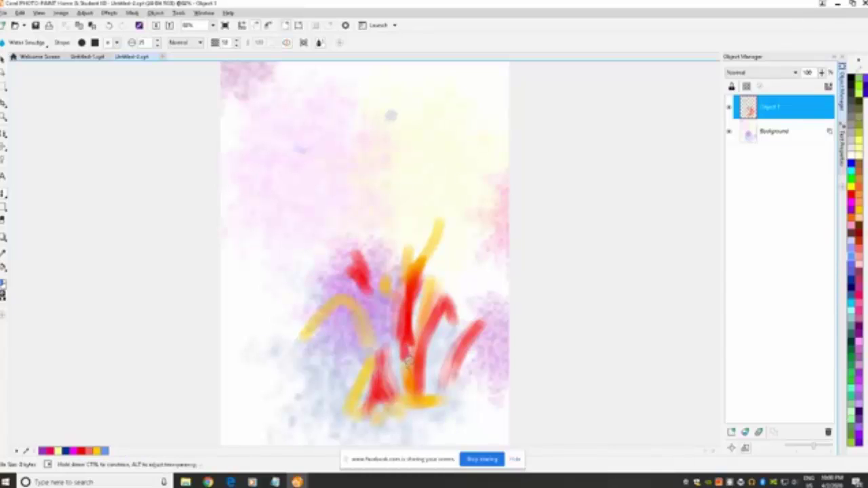
left_click_drag(422, 324, 423, 353)
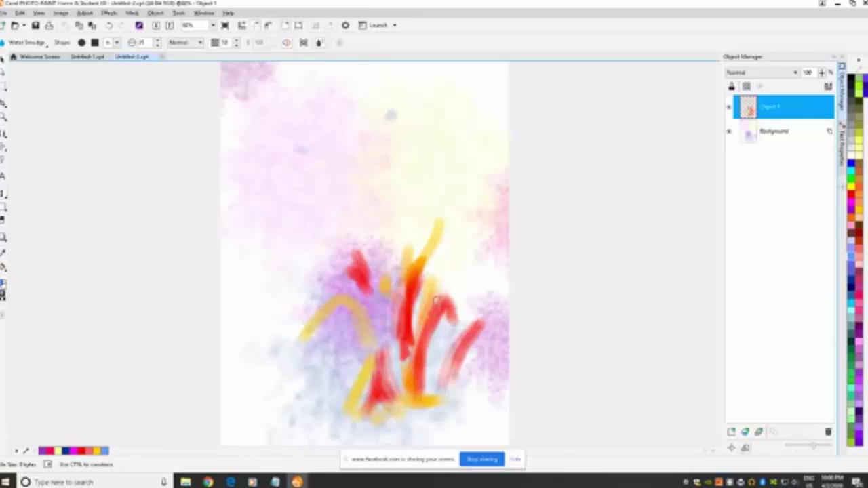
mouse_move(435, 300)
left_mouse_down()
mouse_move(443, 292)
mouse_move(455, 326)
left_mouse_up()
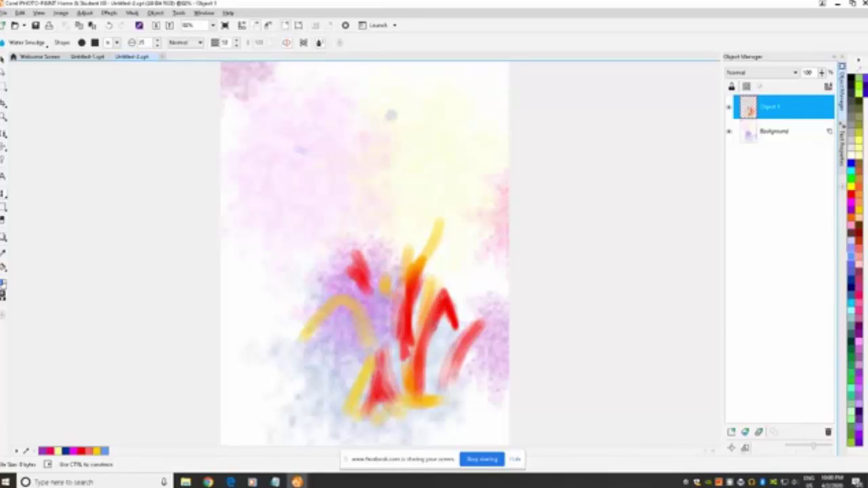
mouse_move(429, 341)
left_mouse_down()
mouse_move(423, 377)
mouse_move(429, 369)
mouse_move(433, 377)
mouse_move(430, 366)
mouse_move(436, 380)
left_mouse_up()
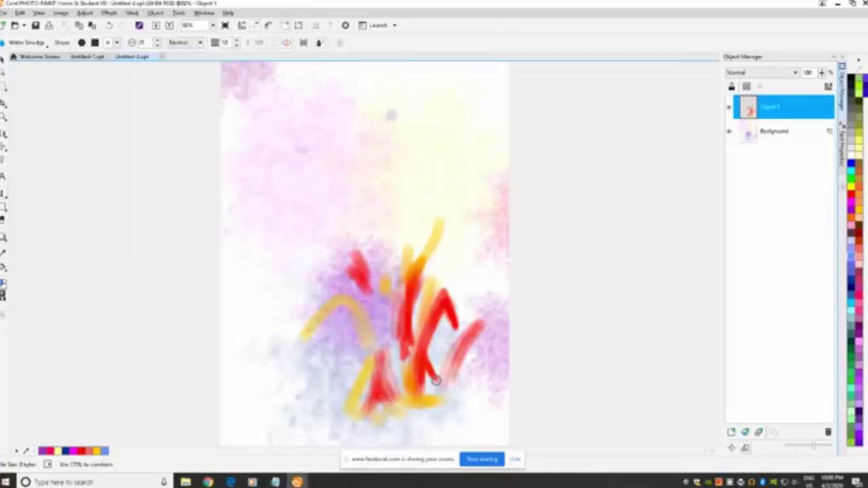
mouse_move(466, 349)
left_mouse_down()
mouse_move(486, 305)
mouse_move(453, 373)
mouse_move(465, 343)
left_mouse_up()
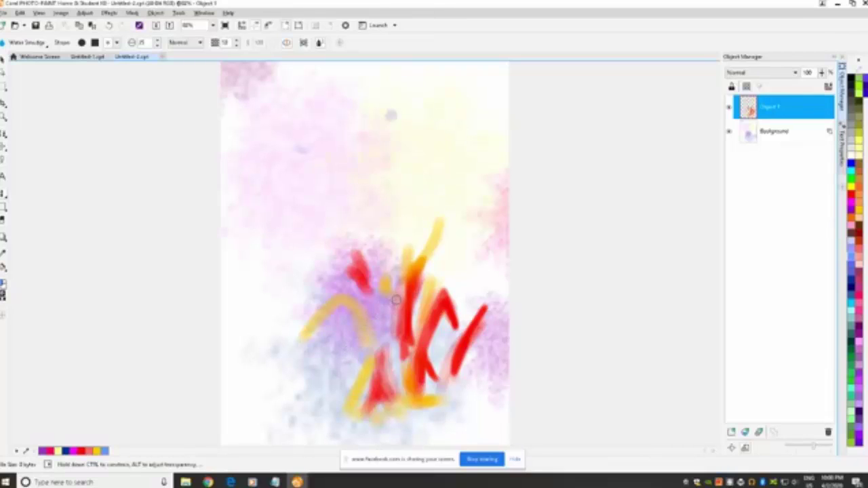
Step: Smudge the centre and left strokes together, pulling orange and red tips upward and extending yellow curved arms out to the left
mouse_move(400, 317)
left_mouse_down()
mouse_move(390, 246)
mouse_move(396, 280)
mouse_move(386, 324)
mouse_move(388, 305)
left_mouse_up()
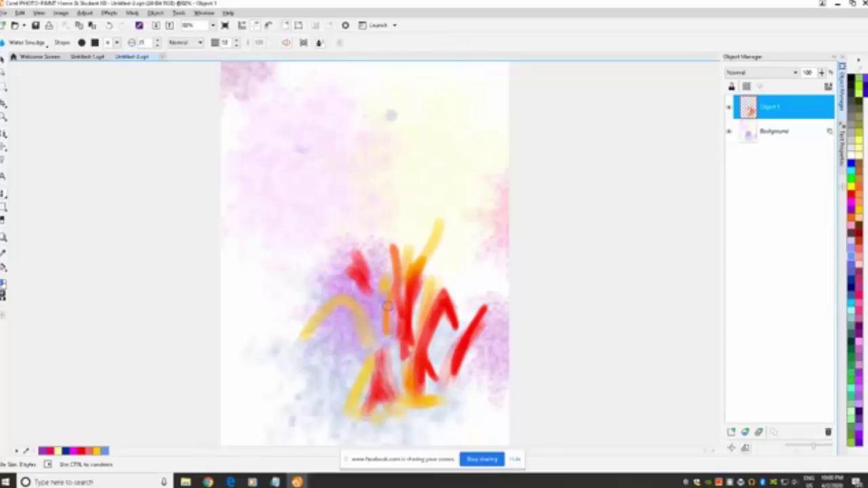
mouse_move(389, 336)
left_mouse_down()
mouse_move(356, 288)
mouse_move(371, 299)
mouse_move(365, 312)
mouse_move(382, 322)
mouse_move(346, 276)
mouse_move(325, 272)
mouse_move(371, 306)
mouse_move(322, 280)
left_mouse_up()
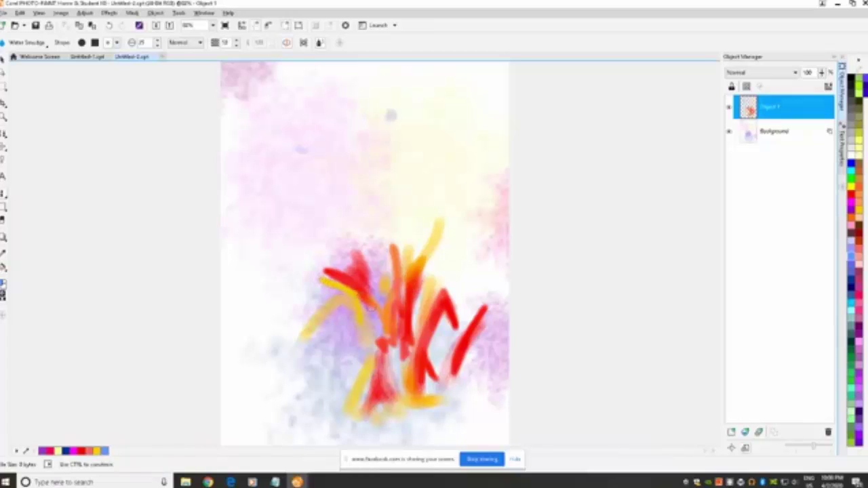
mouse_move(379, 309)
left_mouse_down()
mouse_move(321, 307)
mouse_move(349, 304)
mouse_move(328, 307)
mouse_move(298, 345)
mouse_move(303, 321)
mouse_move(306, 332)
mouse_move(336, 300)
mouse_move(376, 339)
mouse_move(364, 309)
mouse_move(370, 369)
mouse_move(372, 353)
mouse_move(366, 367)
mouse_move(362, 349)
mouse_move(337, 347)
mouse_move(283, 397)
mouse_move(361, 348)
mouse_move(364, 404)
mouse_move(366, 381)
left_mouse_up()
mouse_move(372, 375)
left_mouse_down()
mouse_move(375, 323)
mouse_move(372, 400)
mouse_move(356, 417)
mouse_move(381, 408)
mouse_move(378, 417)
mouse_move(398, 402)
mouse_move(389, 360)
mouse_move(389, 379)
mouse_move(406, 353)
mouse_move(444, 386)
mouse_move(434, 366)
mouse_move(434, 390)
mouse_move(459, 346)
mouse_move(448, 362)
mouse_move(461, 366)
mouse_move(445, 393)
mouse_move(454, 401)
mouse_move(415, 404)
left_mouse_up()
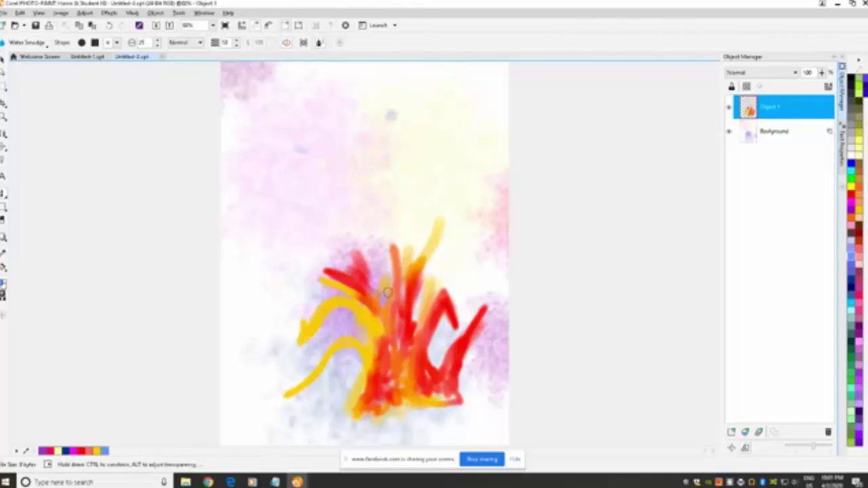
left_click_drag(384, 304, 391, 248)
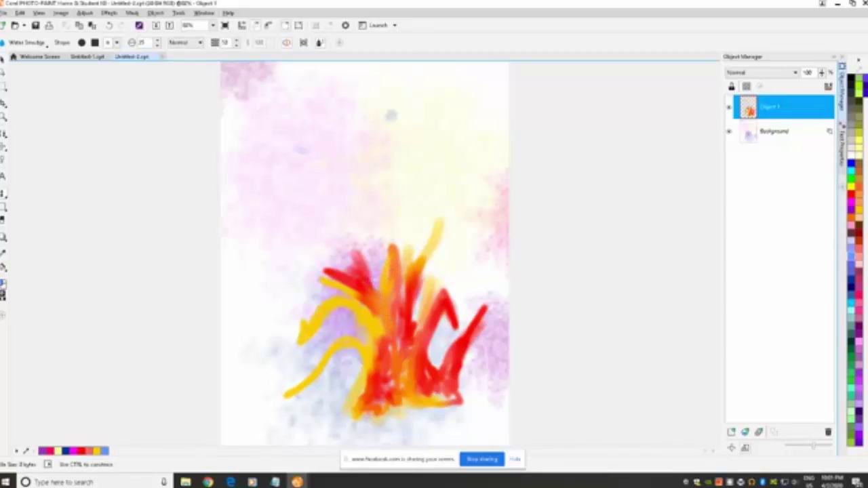
mouse_move(360, 268)
left_mouse_down()
mouse_move(349, 253)
mouse_move(359, 258)
mouse_move(344, 266)
left_mouse_up()
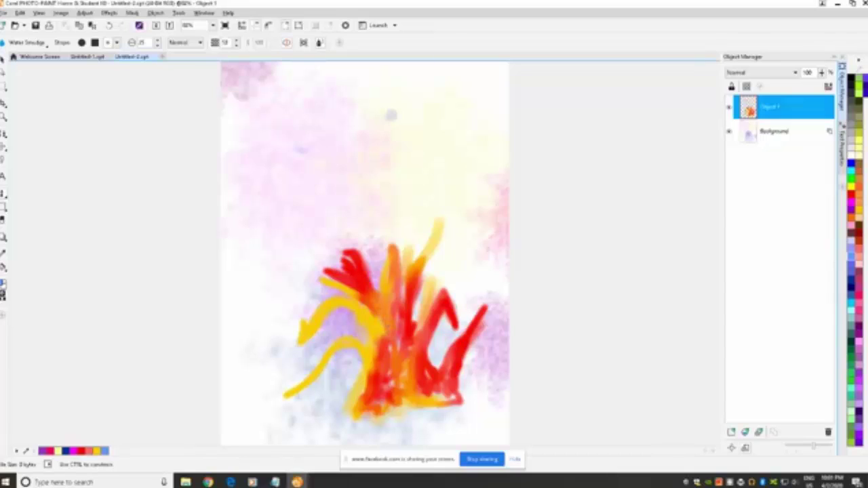
left_click_drag(338, 292, 317, 288)
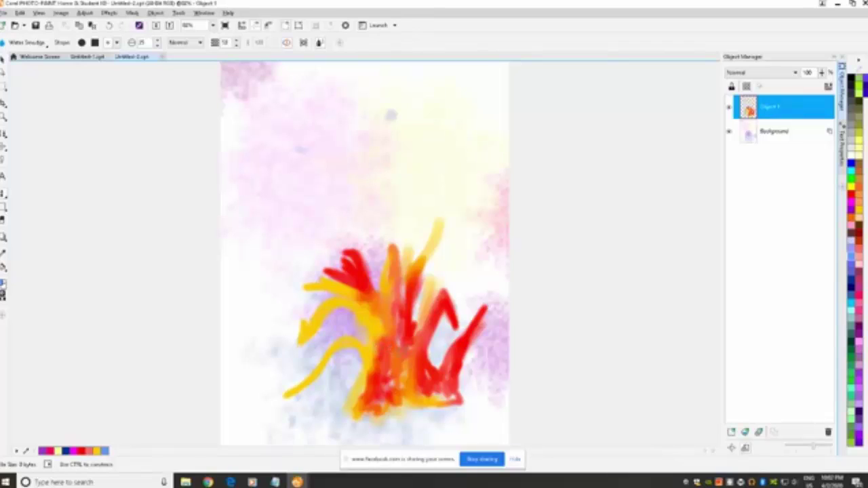
Step: Blend the red and orange at the cluster's base, pull its lower corners outward, and lengthen the yellow tips at the top
mouse_move(402, 375)
left_mouse_down()
mouse_move(383, 394)
mouse_move(397, 399)
mouse_move(364, 414)
mouse_move(400, 409)
mouse_move(319, 430)
mouse_move(459, 416)
mouse_move(439, 400)
mouse_move(464, 401)
left_mouse_up()
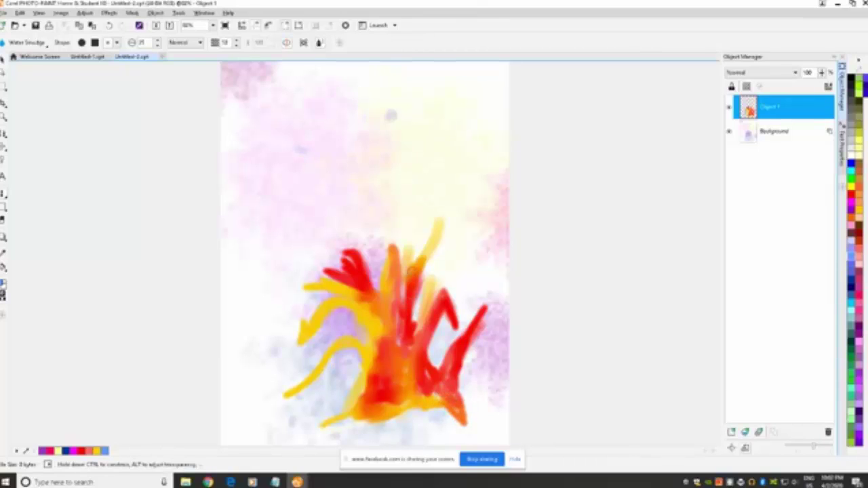
left_click_drag(411, 268, 452, 226)
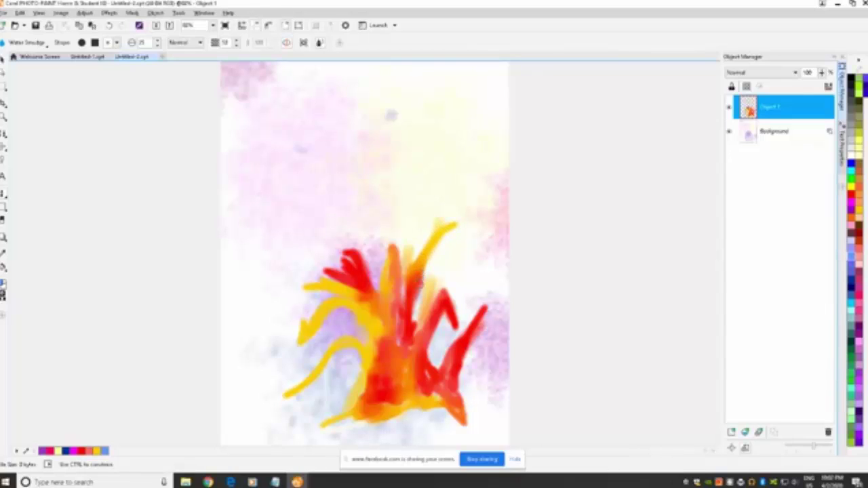
mouse_move(408, 262)
left_mouse_down()
mouse_move(411, 240)
mouse_move(412, 248)
left_mouse_up()
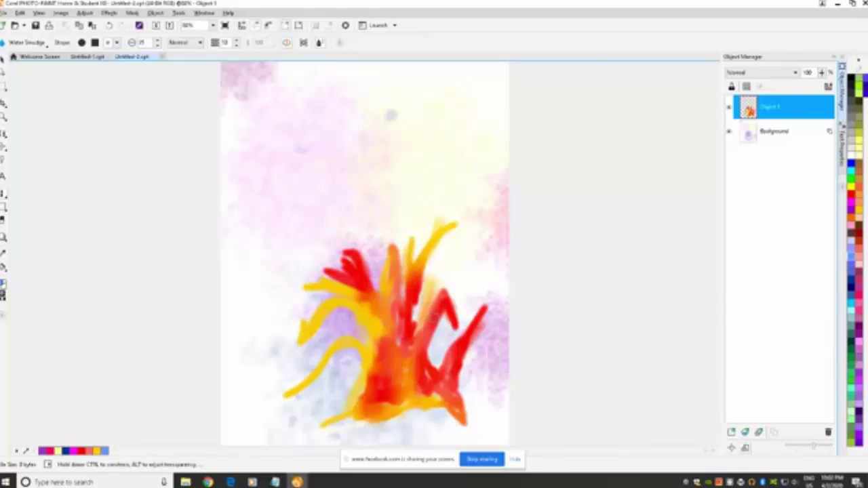
mouse_move(428, 305)
left_mouse_down()
mouse_move(434, 277)
mouse_move(440, 286)
mouse_move(435, 298)
mouse_move(427, 270)
left_mouse_up()
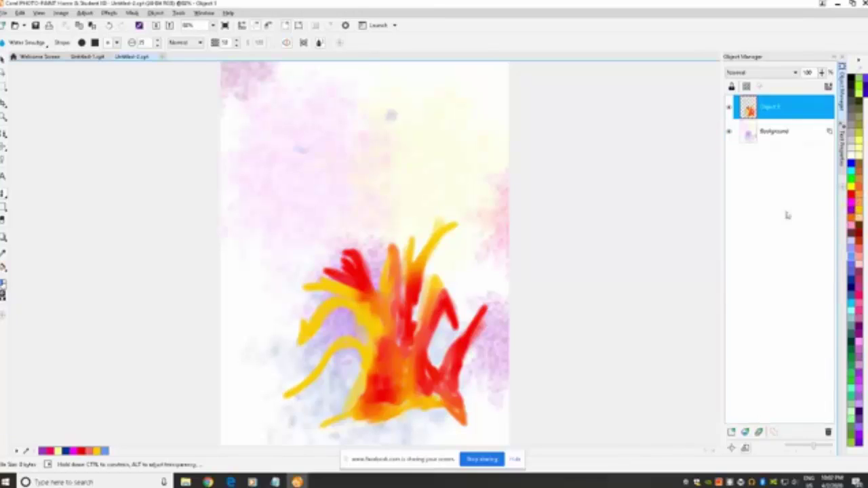
Step: With the Medium Soft Cover brush, paint a blue patch with cyan highlights left of the cluster and a diagonal cyan stroke above it
left_click(48, 43)
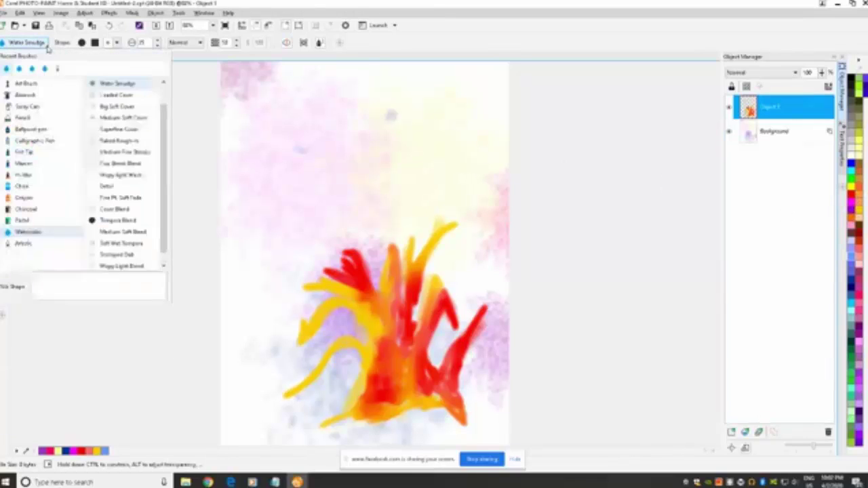
left_click(114, 210)
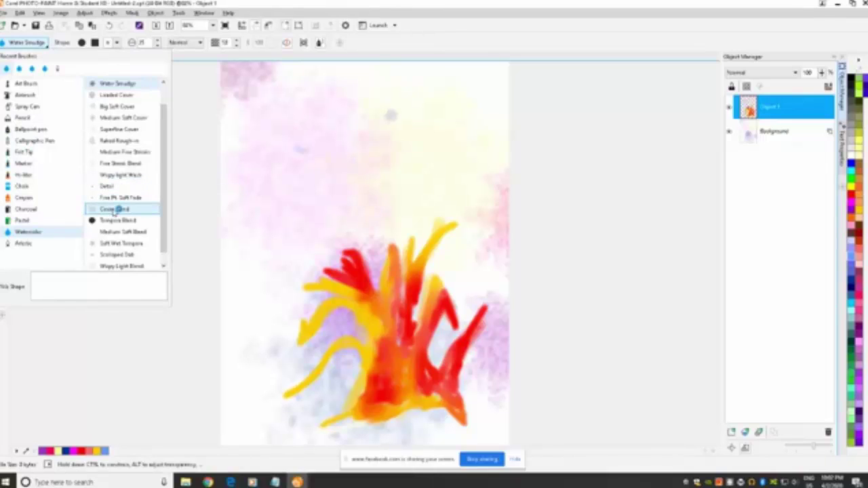
left_click(132, 119)
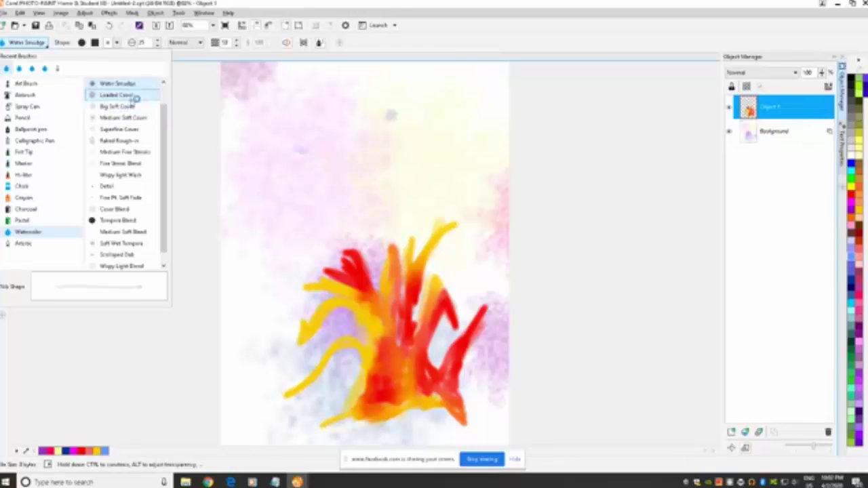
left_click(135, 118)
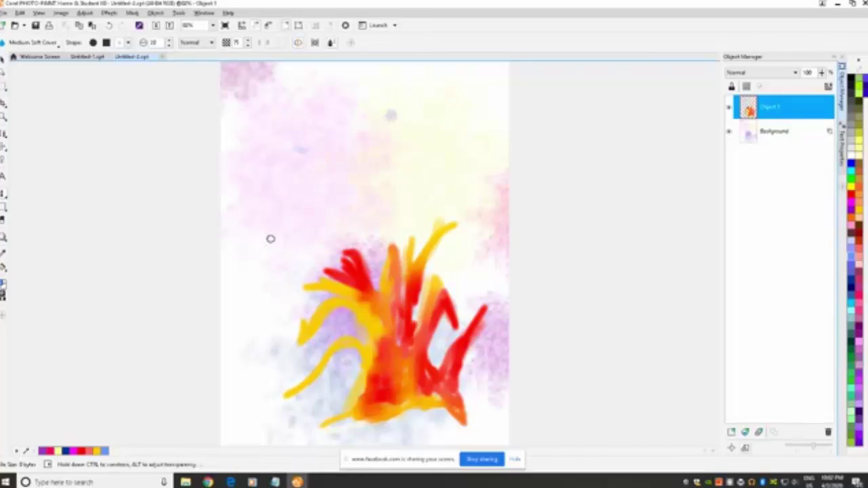
mouse_move(269, 239)
left_mouse_down()
mouse_move(265, 263)
mouse_move(282, 230)
mouse_move(271, 240)
mouse_move(271, 218)
mouse_move(305, 240)
mouse_move(269, 302)
mouse_move(289, 241)
mouse_move(254, 304)
mouse_move(282, 297)
mouse_move(253, 302)
mouse_move(251, 285)
mouse_move(240, 292)
mouse_move(282, 238)
mouse_move(276, 252)
mouse_move(277, 237)
mouse_move(288, 245)
mouse_move(269, 261)
left_mouse_up()
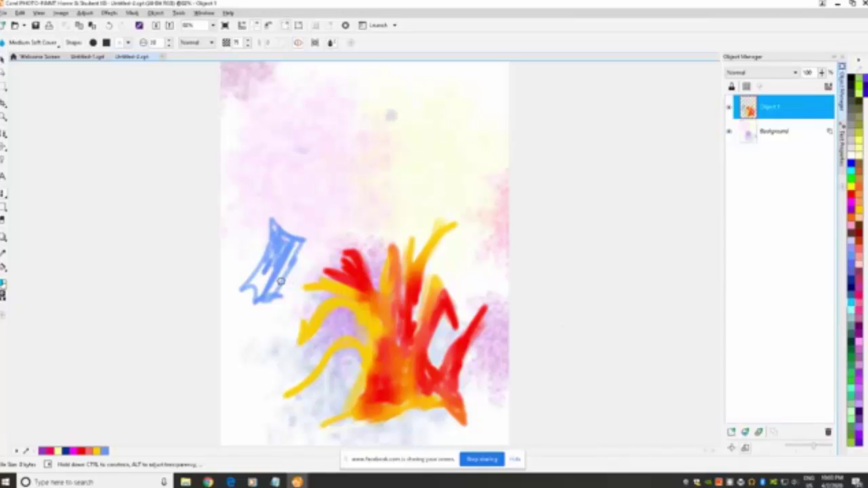
mouse_move(270, 280)
left_mouse_down()
mouse_move(262, 285)
mouse_move(271, 270)
mouse_move(253, 281)
mouse_move(274, 283)
mouse_move(280, 271)
mouse_move(271, 229)
left_mouse_up()
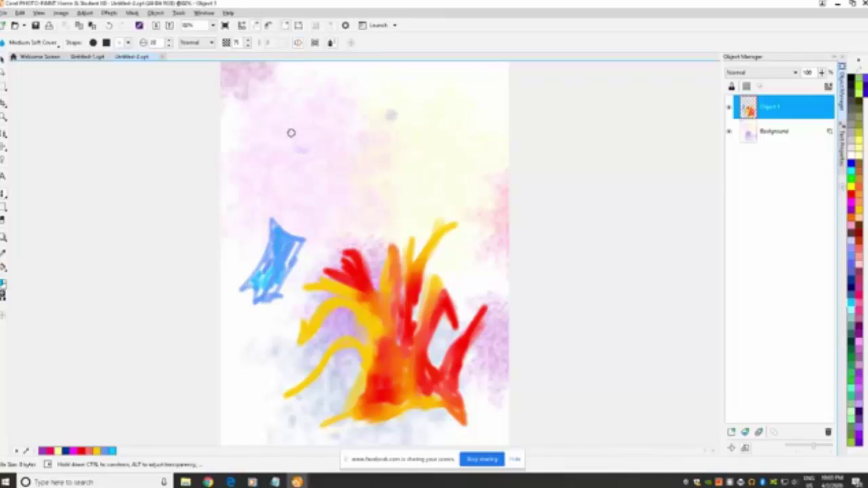
mouse_move(291, 133)
left_mouse_down()
mouse_move(224, 107)
mouse_move(285, 133)
left_mouse_up()
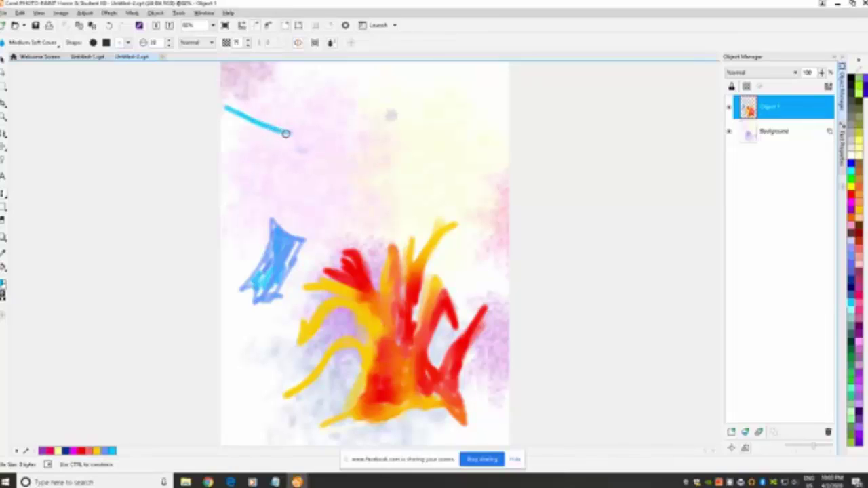
Step: Widen the paper to 1000 pixels, keeping the artwork's placement centered
left_click(63, 14)
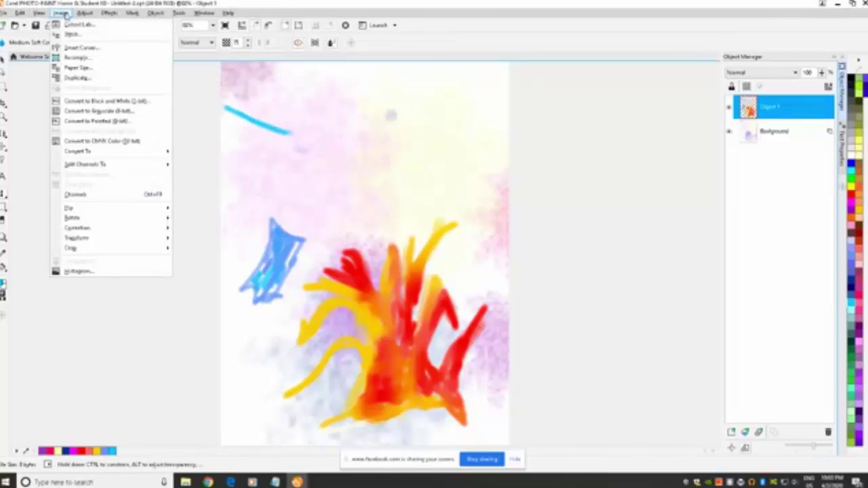
left_click(77, 67)
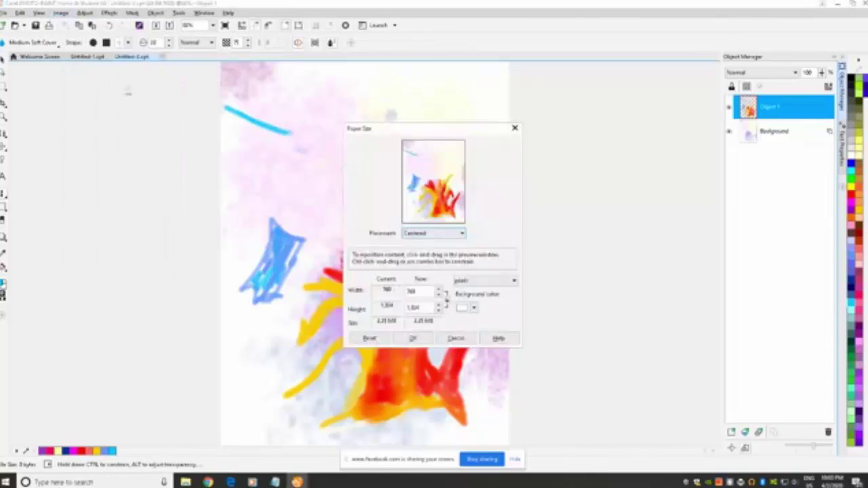
double_click(422, 290)
type("6")
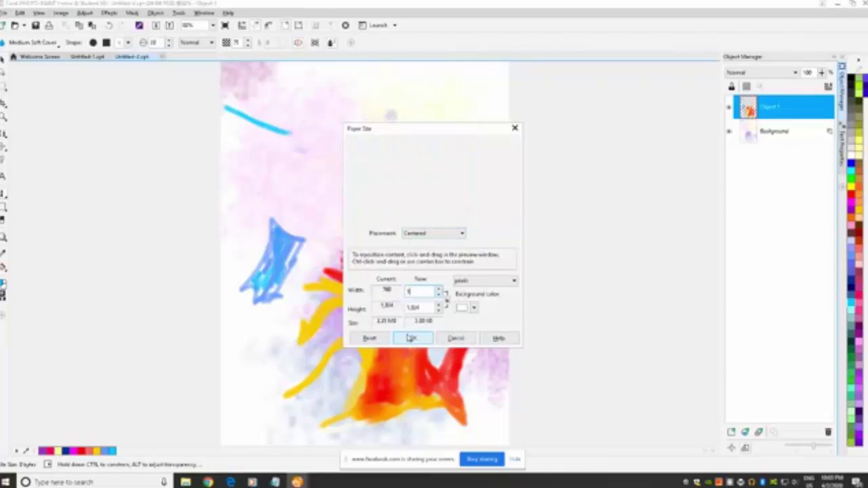
type("000")
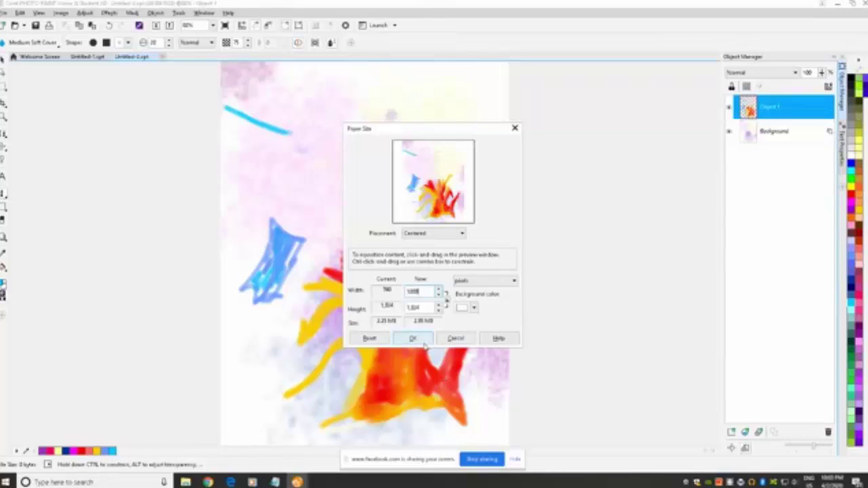
left_click(412, 338)
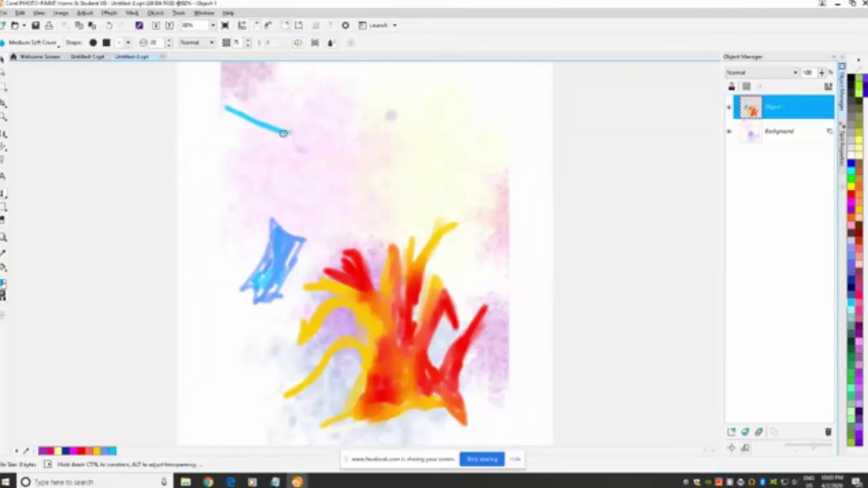
Step: Extend the upper cyan stroke past the old page edge, darken its right tip with blue, and add pale cyan feathery strokes beneath it
left_click_drag(283, 133, 291, 133)
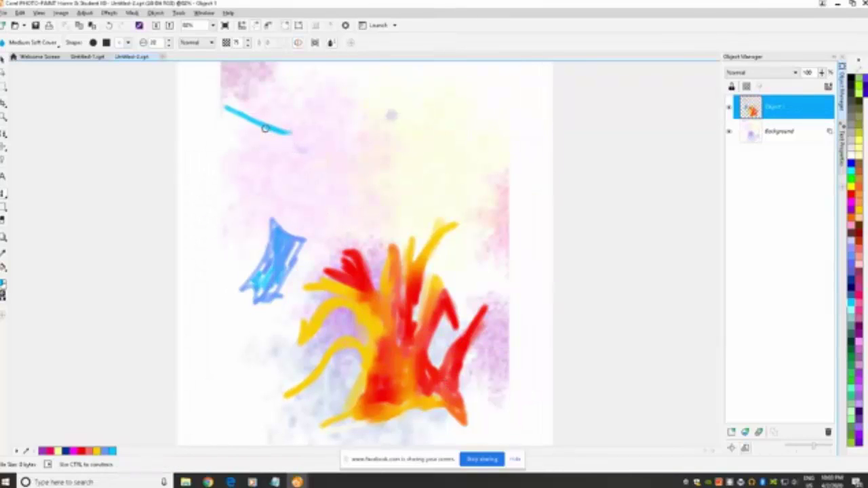
mouse_move(197, 101)
left_mouse_down()
mouse_move(244, 121)
mouse_move(189, 96)
mouse_move(219, 118)
mouse_move(277, 133)
mouse_move(203, 108)
left_mouse_up()
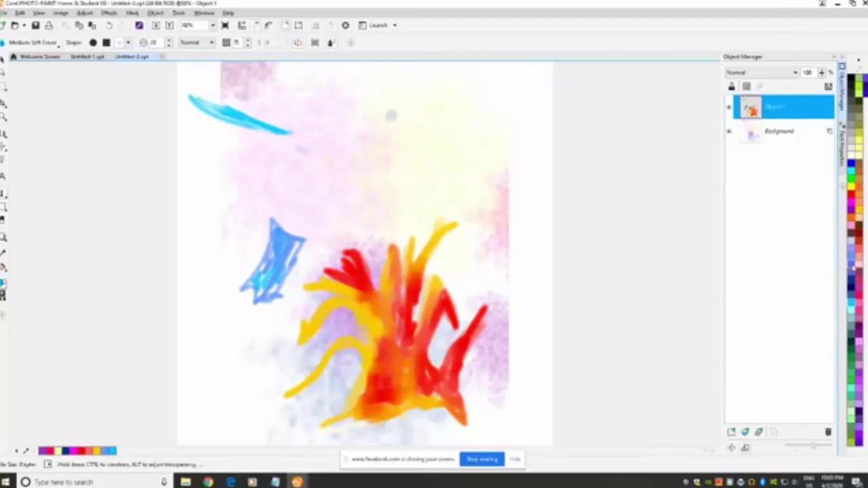
mouse_move(292, 129)
left_mouse_down()
mouse_move(238, 119)
mouse_move(302, 128)
mouse_move(262, 131)
left_mouse_up()
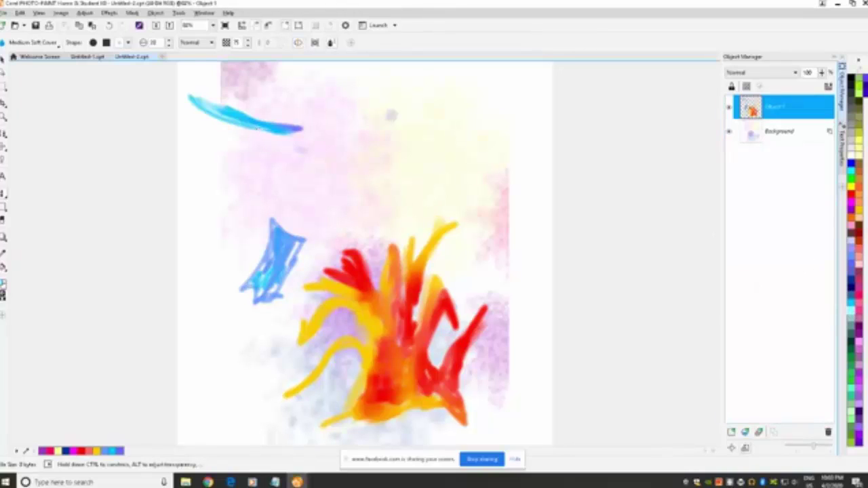
mouse_move(212, 126)
left_mouse_down()
mouse_move(263, 129)
mouse_move(217, 138)
mouse_move(261, 131)
mouse_move(233, 150)
mouse_move(254, 139)
mouse_move(235, 146)
mouse_move(218, 131)
mouse_move(238, 126)
left_mouse_up()
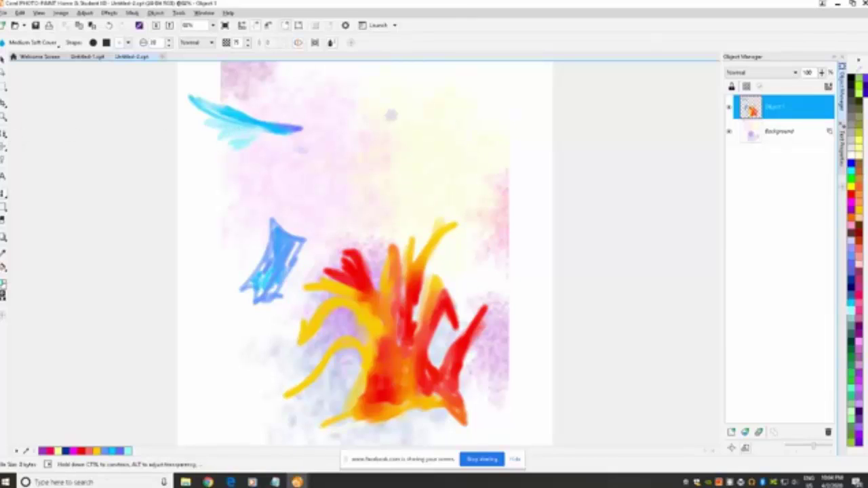
left_click(208, 482)
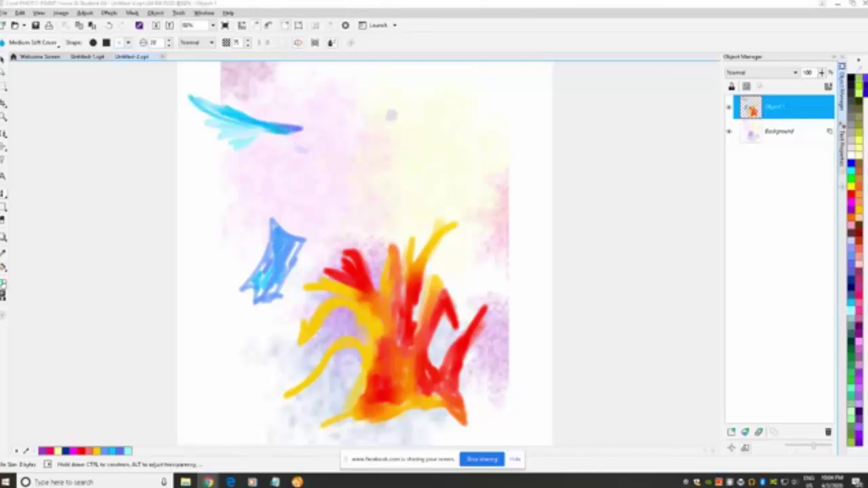
Step: Extend the upper stroke's blue end into a green wing base and add cyan feather strokes running down toward the blue tail
left_click_drag(275, 133, 309, 125)
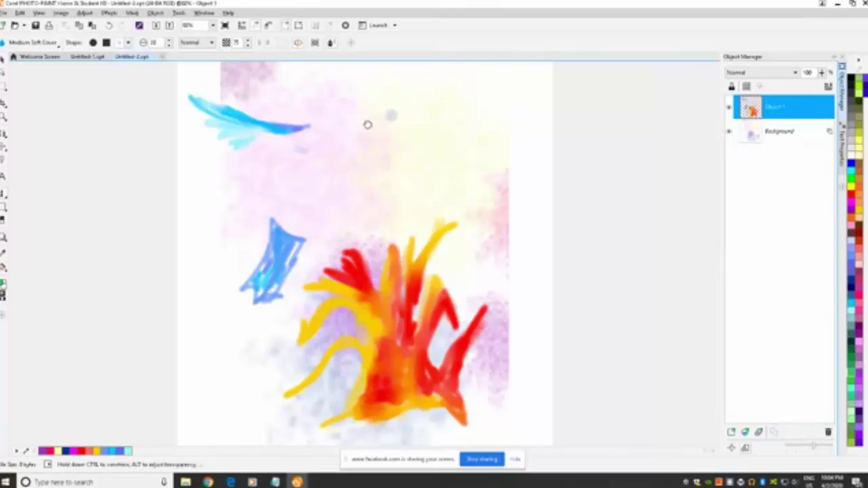
mouse_move(304, 131)
left_mouse_down()
mouse_move(335, 155)
mouse_move(315, 147)
mouse_move(307, 127)
mouse_move(315, 142)
mouse_move(267, 130)
mouse_move(314, 149)
mouse_move(286, 148)
mouse_move(282, 139)
mouse_move(318, 154)
mouse_move(290, 147)
left_mouse_up()
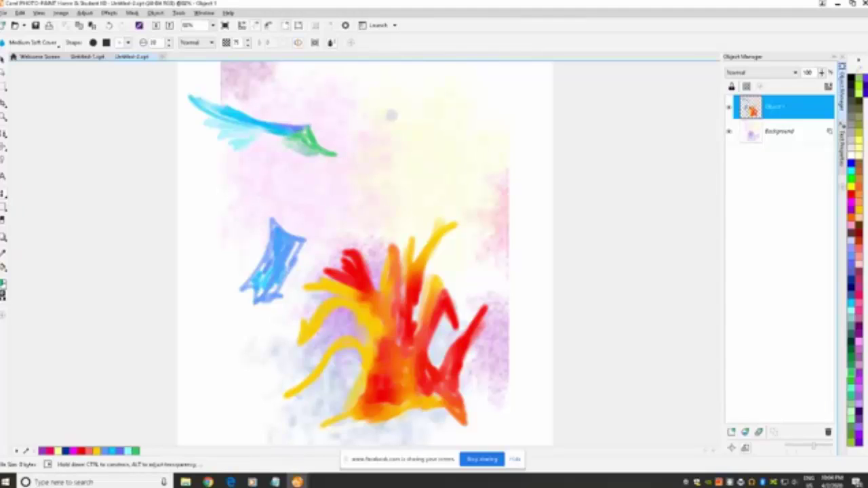
left_click(208, 482)
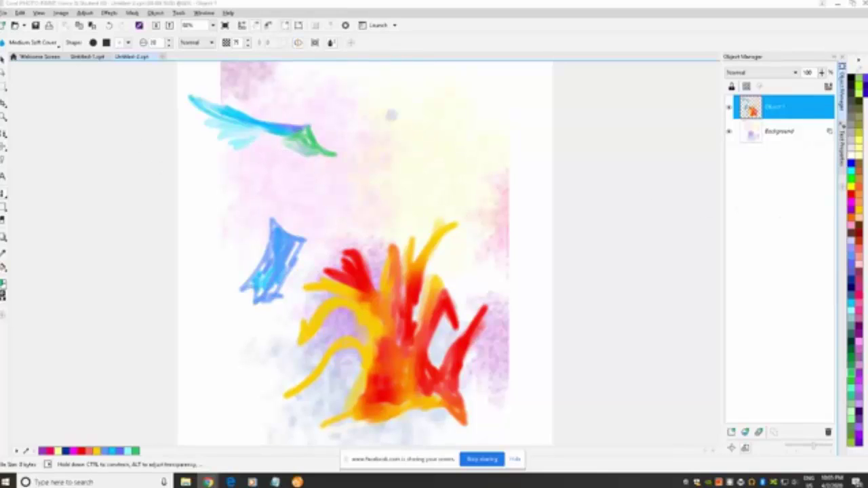
left_click(853, 173)
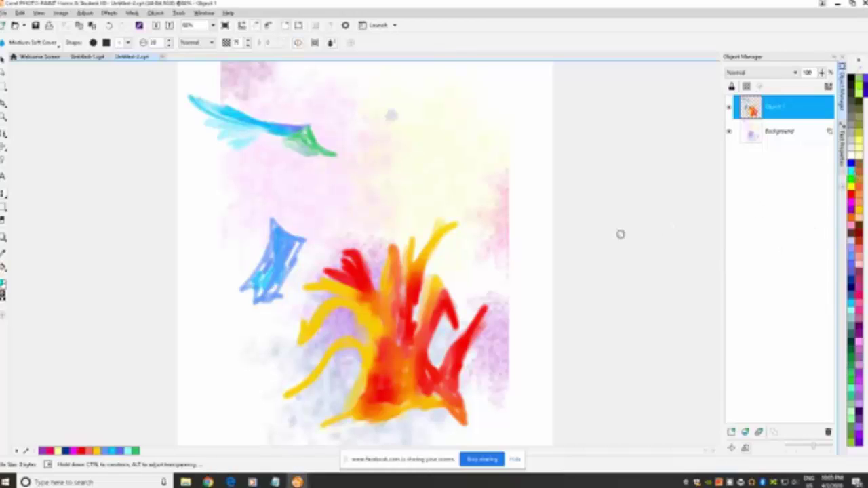
left_click_drag(256, 152, 257, 147)
mouse_move(244, 156)
left_mouse_down()
mouse_move(251, 191)
mouse_move(272, 168)
mouse_move(263, 189)
mouse_move(284, 170)
mouse_move(288, 180)
mouse_move(285, 174)
mouse_move(271, 207)
left_mouse_up()
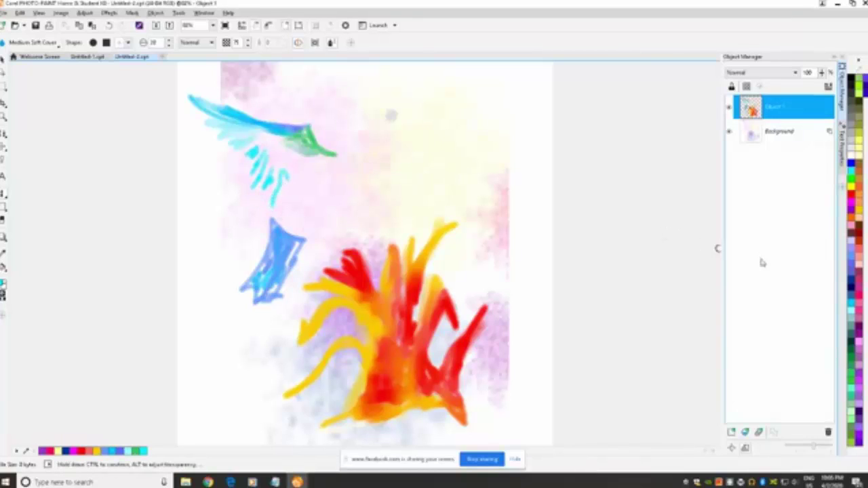
Step: Paint dark blue chest strokes above the tail and a rounded dark blue head with a purple throat patch
left_click(851, 284)
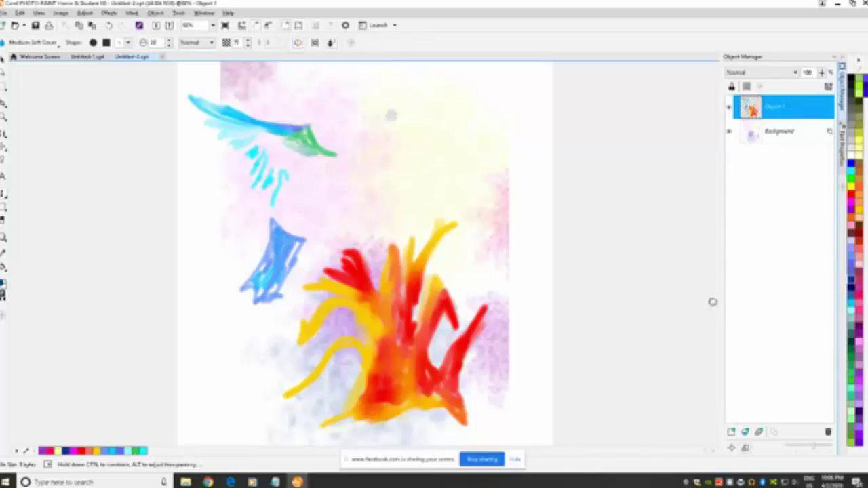
mouse_move(307, 237)
left_mouse_down()
mouse_move(335, 182)
mouse_move(302, 167)
mouse_move(330, 179)
mouse_move(307, 172)
mouse_move(326, 180)
mouse_move(323, 197)
mouse_move(303, 177)
mouse_move(320, 202)
mouse_move(306, 197)
mouse_move(322, 208)
mouse_move(292, 211)
mouse_move(302, 226)
mouse_move(312, 219)
left_mouse_up()
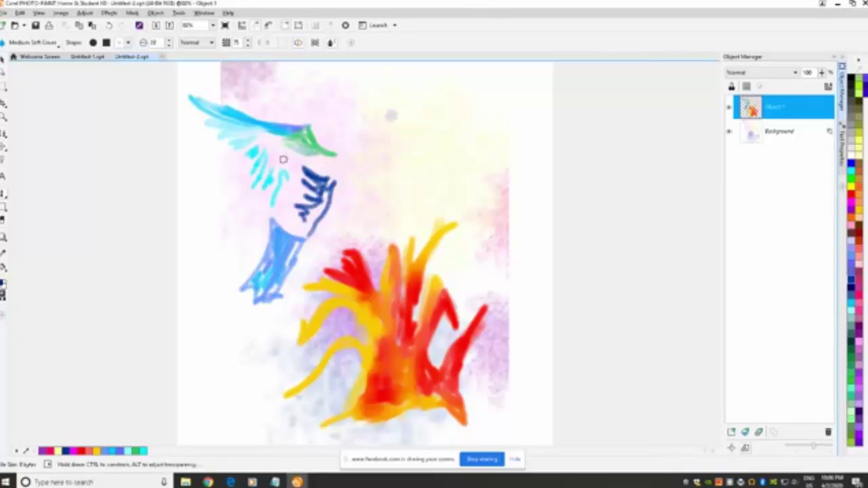
mouse_move(331, 155)
left_mouse_down()
mouse_move(341, 143)
mouse_move(362, 158)
mouse_move(332, 152)
mouse_move(377, 162)
mouse_move(356, 152)
mouse_move(377, 170)
mouse_move(376, 190)
mouse_move(364, 188)
mouse_move(359, 156)
mouse_move(375, 187)
left_mouse_up()
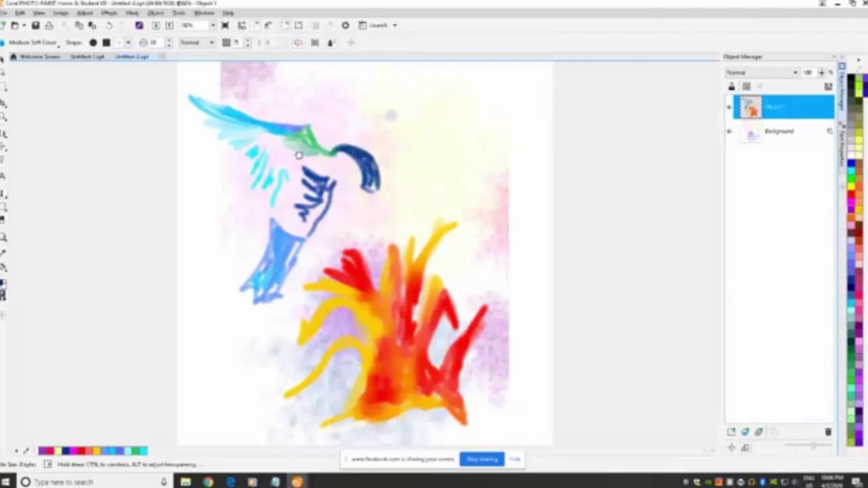
left_click_drag(342, 155, 353, 164)
mouse_move(335, 159)
left_mouse_down()
mouse_move(352, 167)
mouse_move(345, 157)
mouse_move(355, 178)
mouse_move(362, 169)
mouse_move(344, 181)
mouse_move(355, 187)
mouse_move(338, 170)
mouse_move(347, 185)
mouse_move(354, 187)
mouse_move(334, 158)
mouse_move(352, 190)
left_mouse_up()
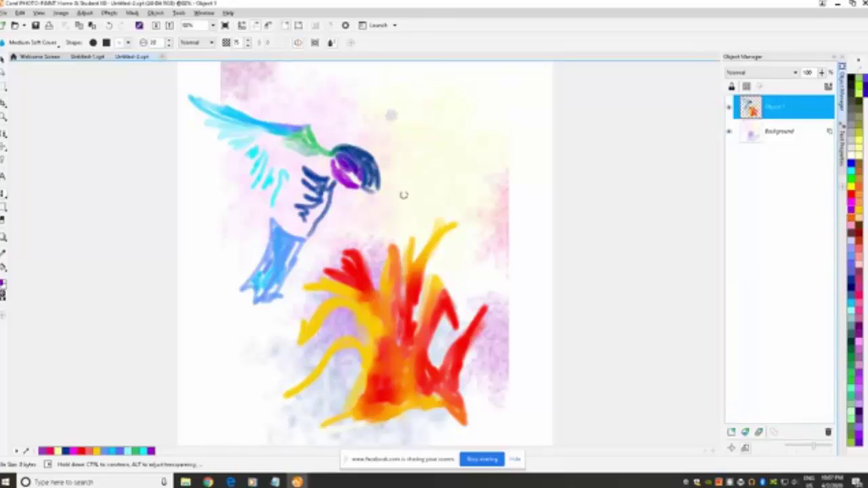
left_click_drag(377, 189, 392, 232)
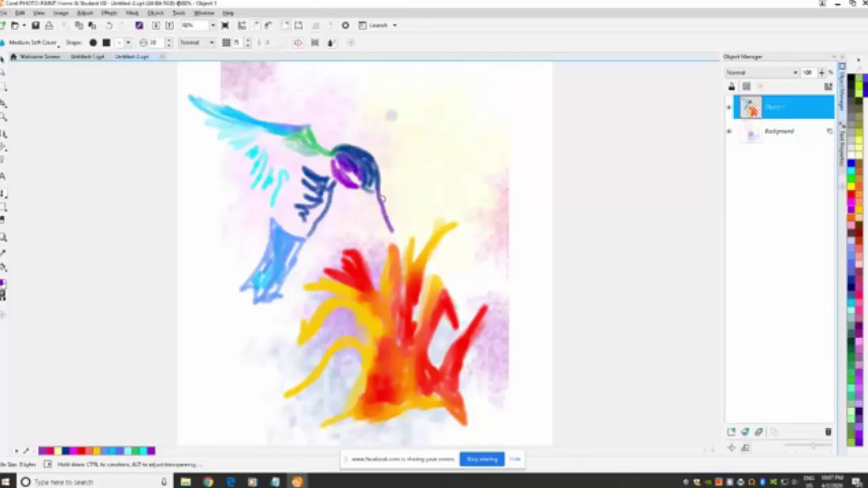
left_click_drag(375, 191, 388, 235)
left_click(21, 13)
left_click(33, 23)
left_click(21, 13)
left_click(31, 24)
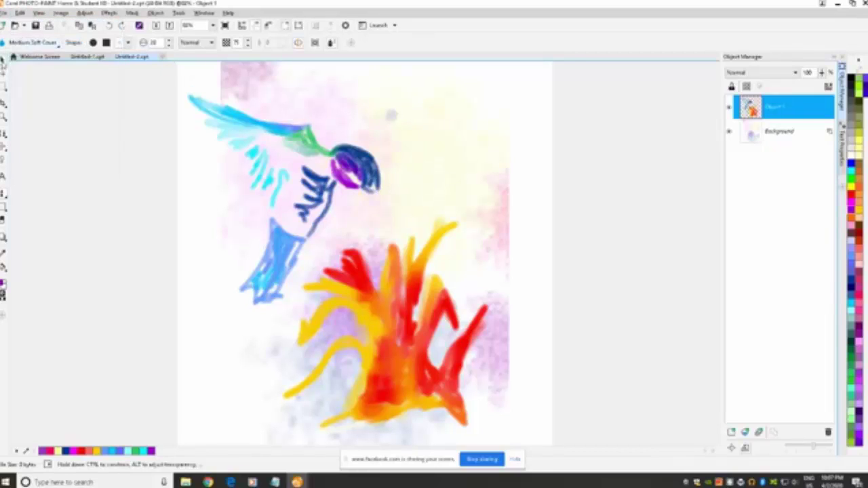
Step: With the Custom Water Color brush at size 10, draw a thin dark blue beak and a belly outline from throat to tail
left_click(169, 45)
left_click(169, 45)
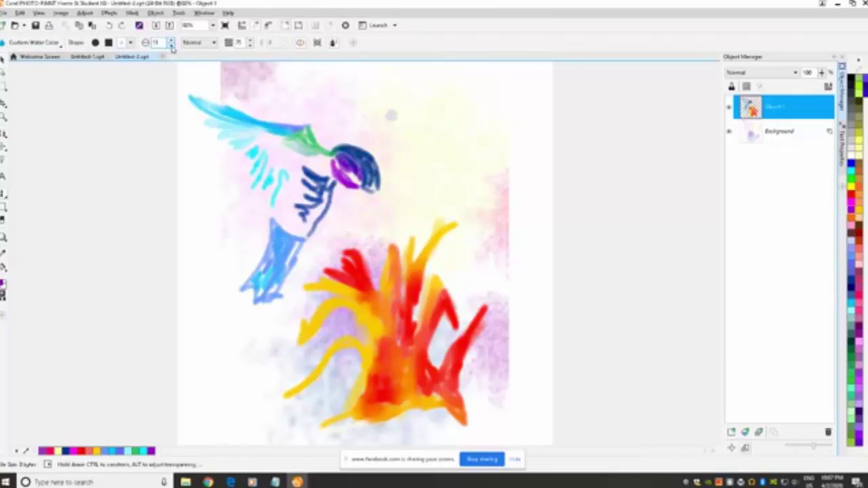
left_click(172, 46)
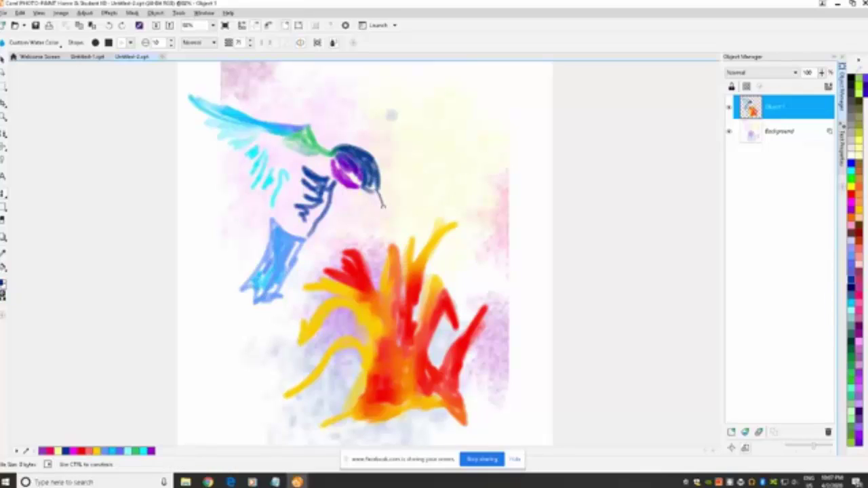
left_click_drag(383, 206, 394, 232)
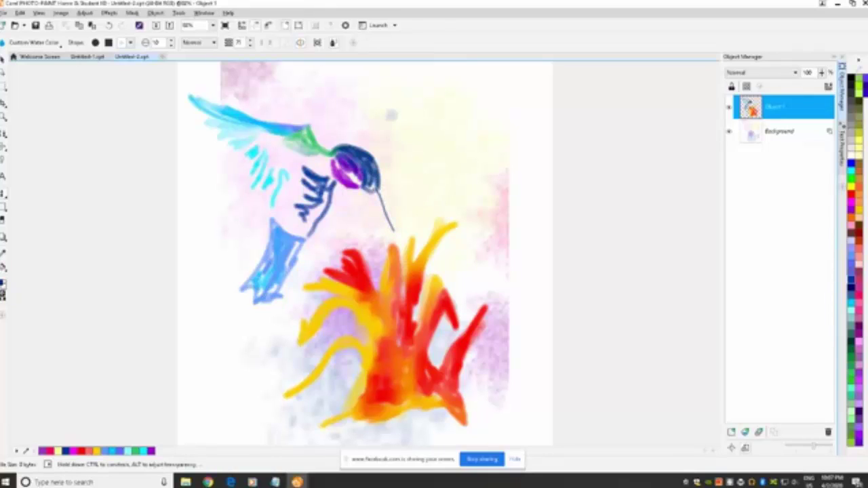
left_click_drag(375, 188, 378, 196)
left_click_drag(359, 188, 348, 193)
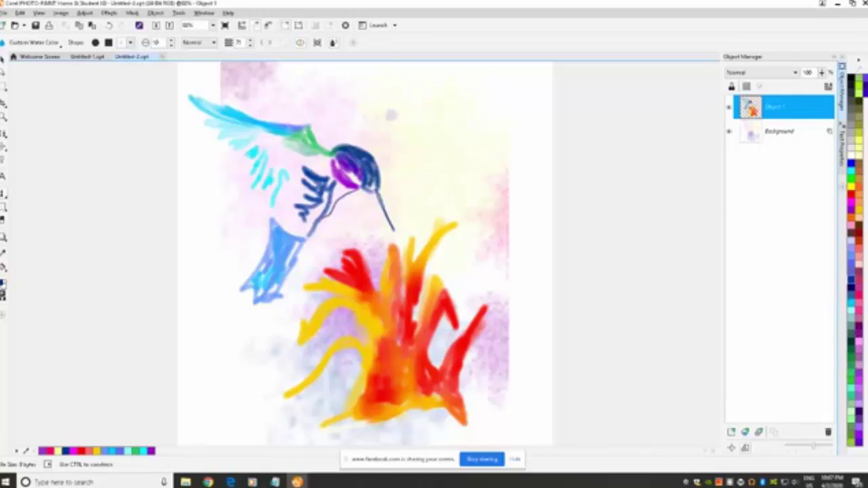
left_click_drag(307, 229, 309, 234)
Step: Outline the bird's second wing with a dark blue upper edge and scalloped yellow feathers beneath it
left_click_drag(412, 143, 505, 117)
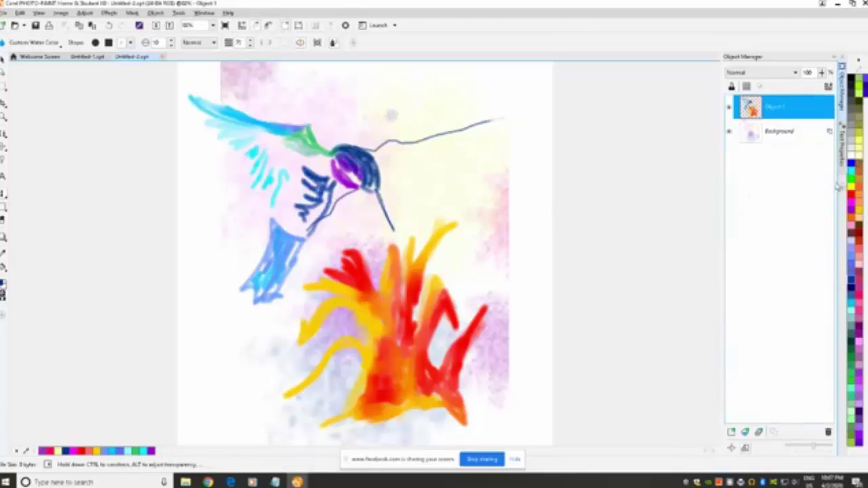
left_click(858, 210)
mouse_move(402, 155)
left_mouse_down()
mouse_move(372, 161)
mouse_move(398, 157)
mouse_move(381, 185)
mouse_move(397, 173)
mouse_move(408, 186)
mouse_move(408, 164)
mouse_move(412, 175)
mouse_move(435, 173)
mouse_move(427, 166)
left_mouse_up()
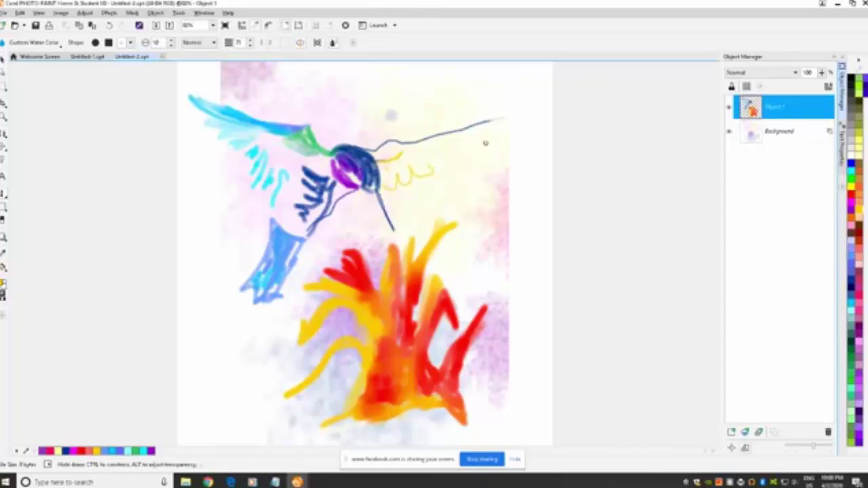
mouse_move(496, 120)
left_mouse_down()
mouse_move(489, 145)
mouse_move(469, 141)
mouse_move(475, 150)
mouse_move(462, 154)
mouse_move(421, 150)
left_mouse_up()
mouse_move(473, 145)
left_mouse_down()
mouse_move(421, 147)
mouse_move(451, 163)
mouse_move(389, 155)
left_mouse_up()
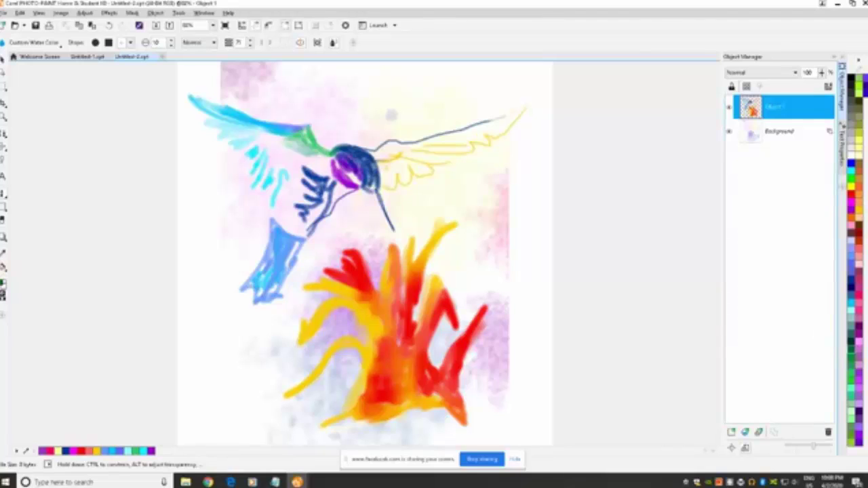
Step: Add thin green shading strokes along the bird's back and the upper edge of the second wing
mouse_move(283, 165)
left_mouse_down()
mouse_move(290, 153)
mouse_move(291, 167)
mouse_move(277, 166)
mouse_move(298, 184)
mouse_move(279, 210)
mouse_move(291, 225)
left_mouse_up()
mouse_move(401, 143)
left_mouse_down()
mouse_move(450, 131)
mouse_move(417, 138)
left_mouse_up()
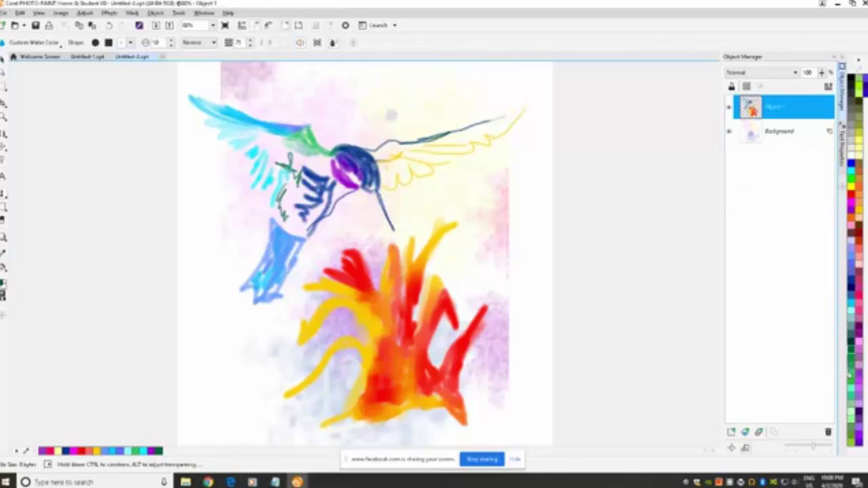
mouse_move(403, 151)
left_mouse_down()
mouse_move(382, 154)
mouse_move(411, 149)
left_mouse_up()
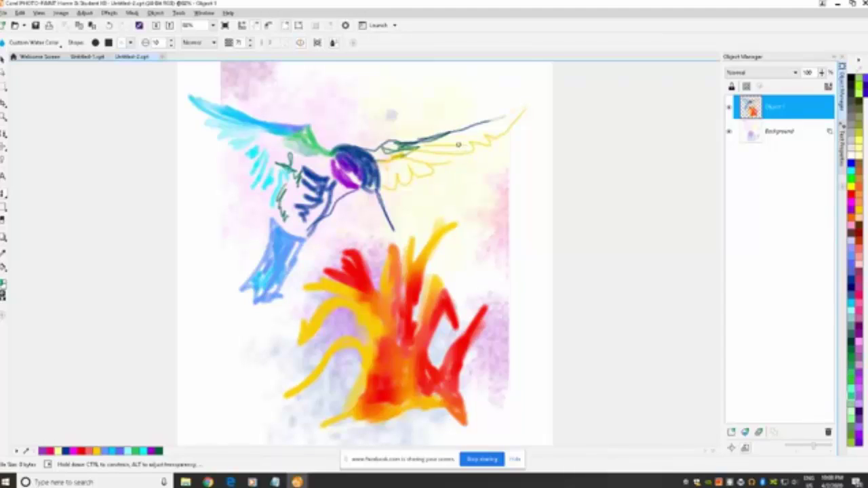
left_click_drag(455, 134, 488, 122)
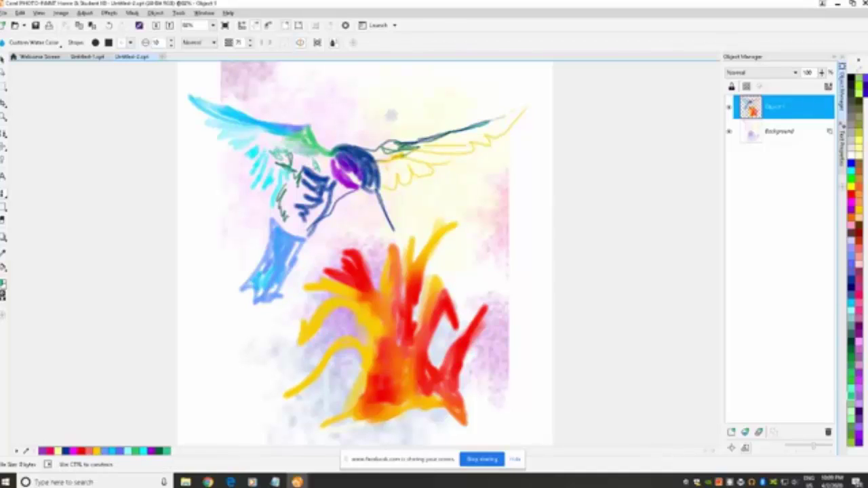
left_click_drag(299, 175, 278, 227)
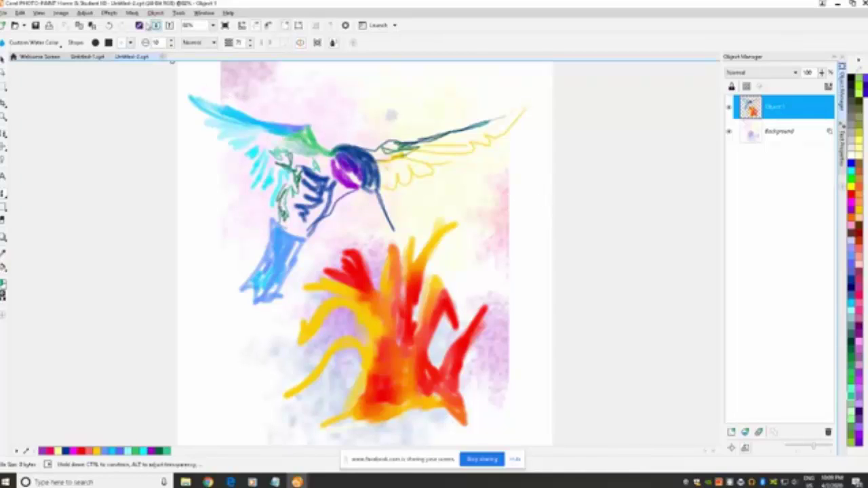
Step: Widen the paper to 1500 pixels, keeping the artwork's placement centered
left_click(61, 13)
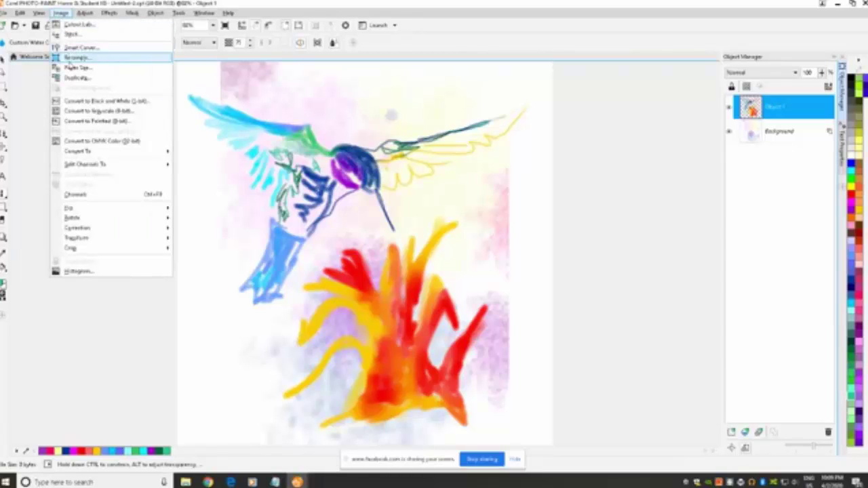
left_click(74, 68)
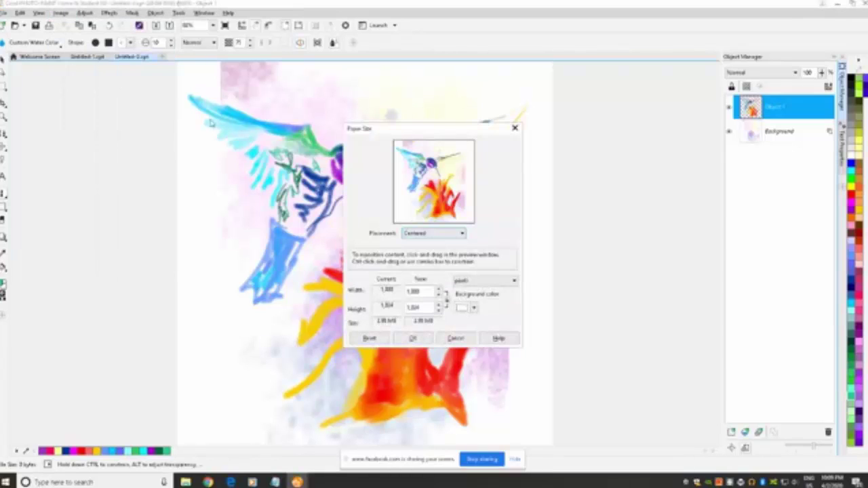
double_click(414, 291)
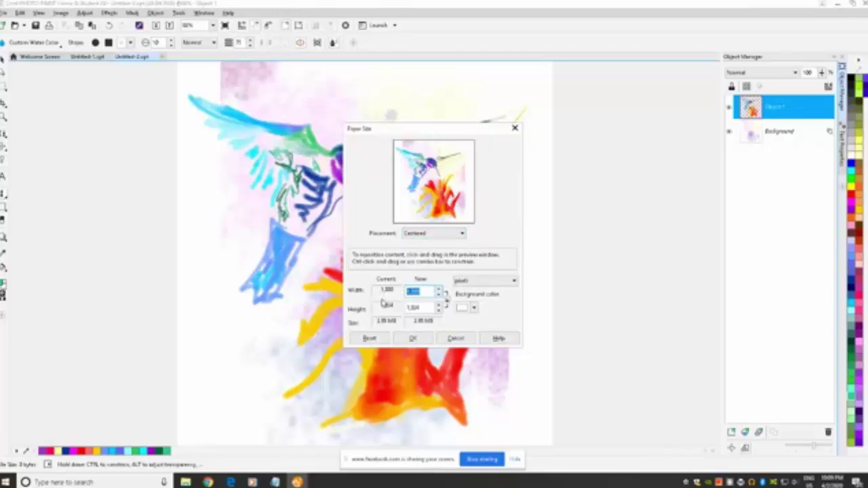
type("150")
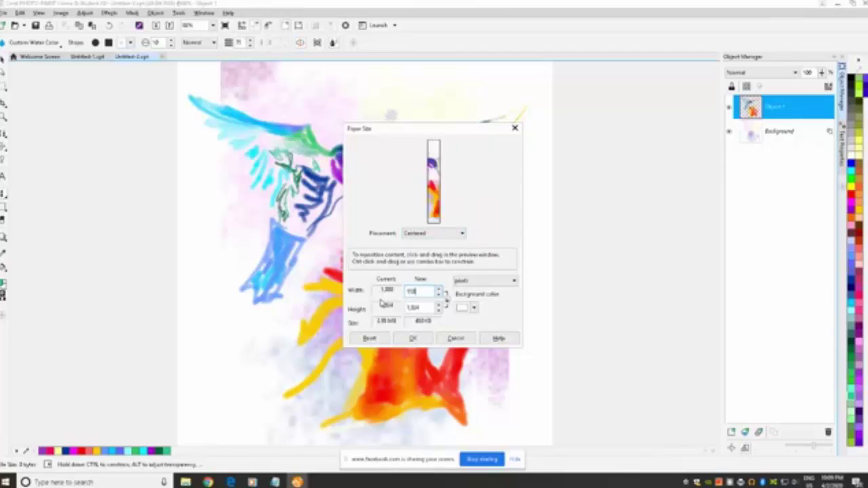
type("00")
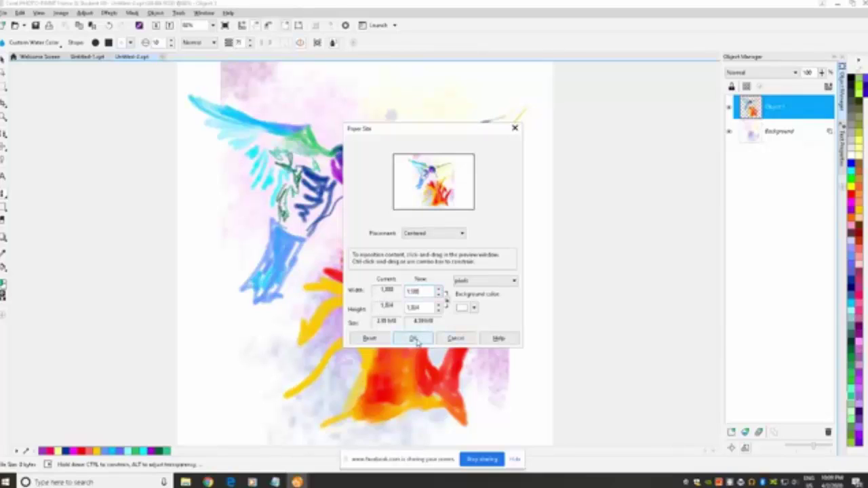
left_click(414, 339)
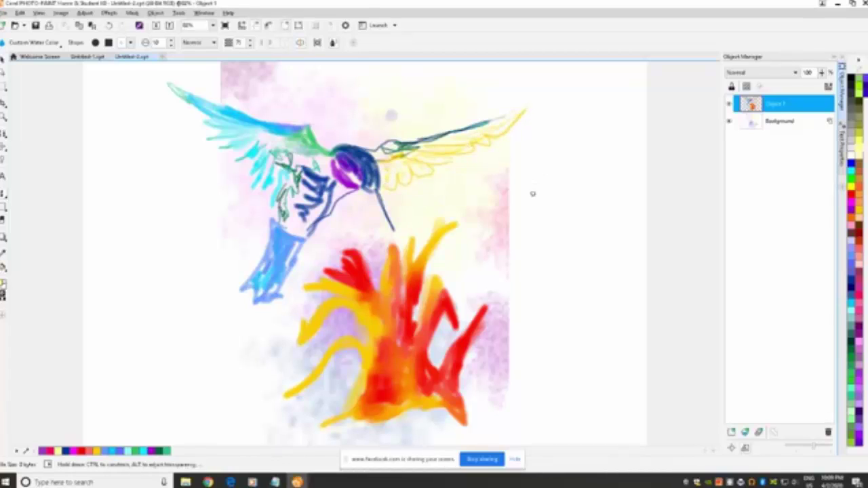
Step: Switch to the Water Smudge brush in the Watercolor category
left_click(57, 45)
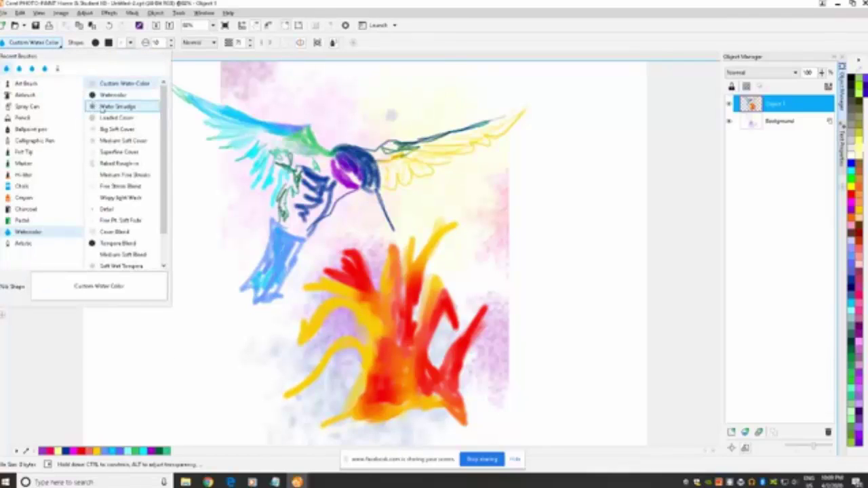
left_click(102, 107)
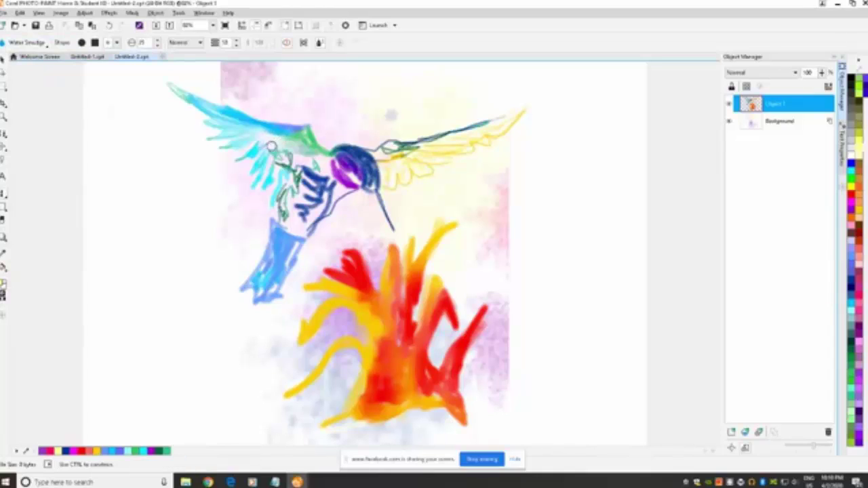
left_click_drag(277, 140, 169, 88)
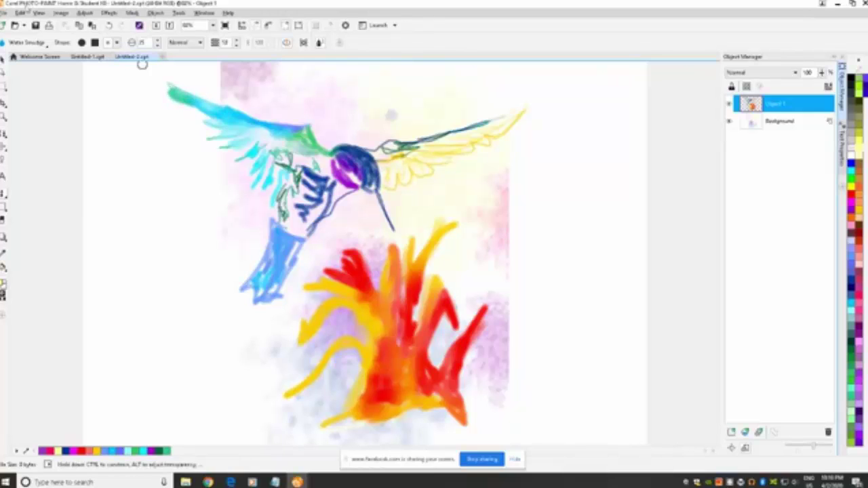
left_click(19, 13)
left_click(37, 27)
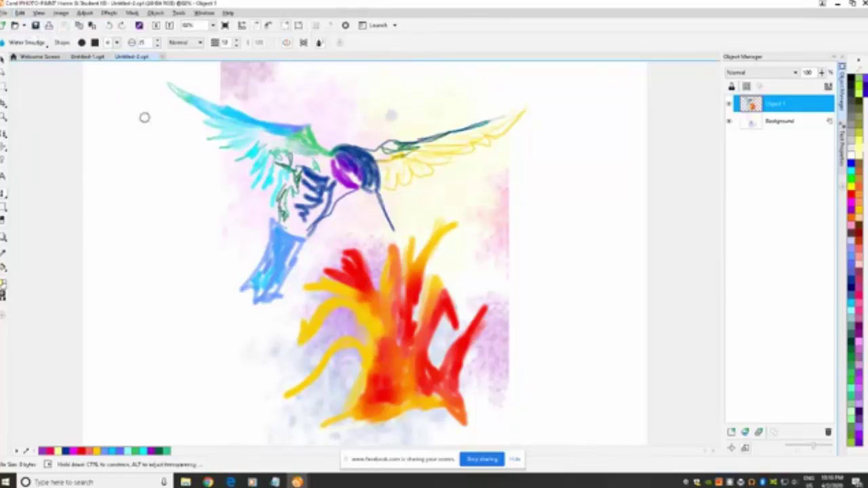
Step: Smudge the cyan wing's feathers, the green and blue body, the purple throat and the dark blue head into soft filled areas
mouse_move(233, 133)
left_mouse_down()
mouse_move(294, 145)
mouse_move(283, 142)
mouse_move(281, 157)
mouse_move(298, 168)
mouse_move(318, 162)
mouse_move(308, 146)
mouse_move(332, 203)
mouse_move(316, 191)
mouse_move(325, 210)
mouse_move(309, 197)
mouse_move(341, 194)
mouse_move(322, 203)
mouse_move(312, 187)
mouse_move(326, 207)
mouse_move(308, 194)
mouse_move(319, 224)
mouse_move(309, 217)
mouse_move(290, 258)
mouse_move(313, 234)
mouse_move(295, 210)
mouse_move(309, 199)
mouse_move(309, 177)
mouse_move(326, 204)
mouse_move(316, 213)
mouse_move(298, 185)
mouse_move(284, 195)
mouse_move(285, 180)
mouse_move(279, 212)
mouse_move(301, 204)
mouse_move(284, 228)
mouse_move(277, 185)
mouse_move(285, 177)
mouse_move(274, 165)
mouse_move(261, 174)
mouse_move(236, 167)
mouse_move(230, 153)
mouse_move(241, 141)
mouse_move(203, 114)
left_mouse_up()
left_click(305, 232)
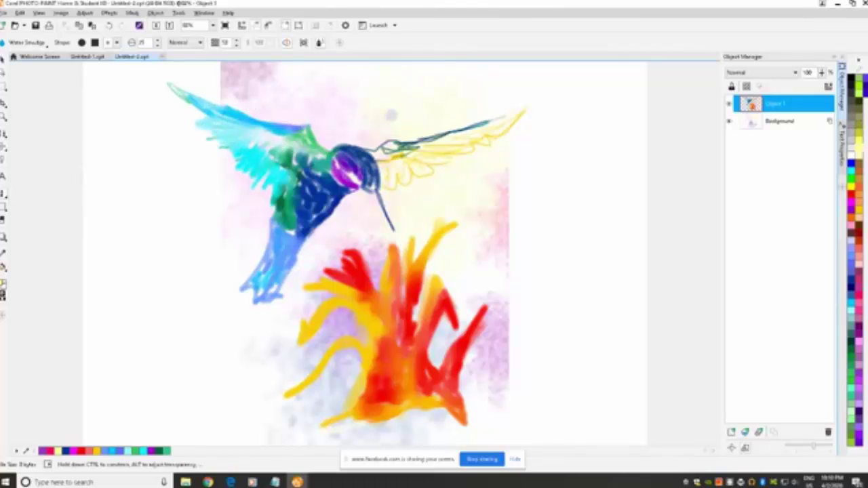
mouse_move(346, 175)
left_mouse_down()
mouse_move(356, 182)
mouse_move(332, 178)
left_mouse_up()
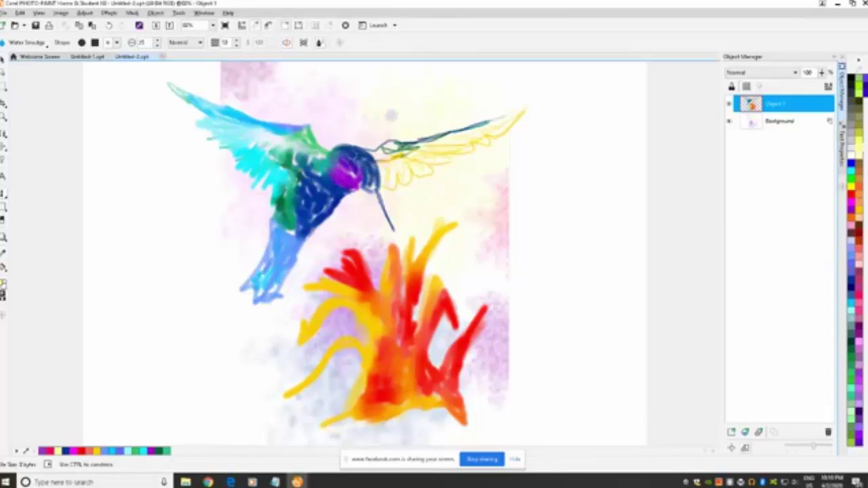
mouse_move(370, 183)
left_mouse_down()
mouse_move(361, 170)
mouse_move(366, 182)
mouse_move(378, 181)
mouse_move(373, 171)
mouse_move(354, 188)
mouse_move(370, 191)
left_mouse_up()
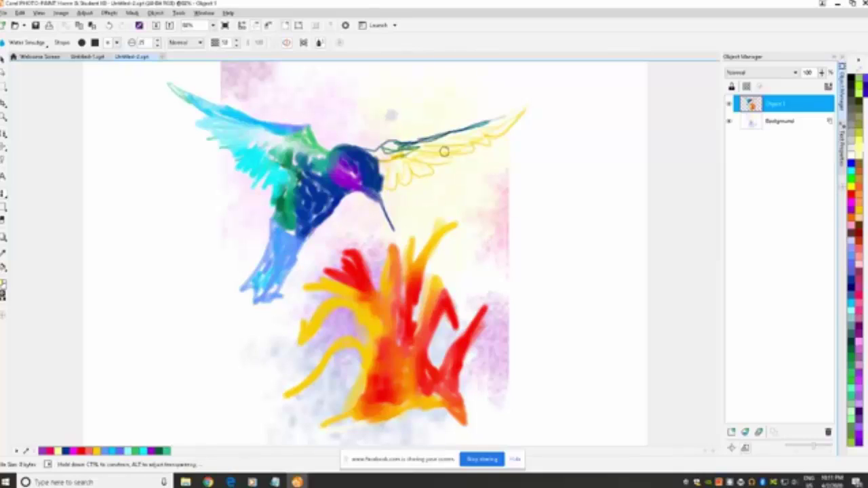
Step: Smudge the yellow wing with its green upper edge, the blue and green body, and the light blue tail into soft filled areas
mouse_move(392, 145)
left_mouse_down()
mouse_move(413, 146)
mouse_move(369, 151)
mouse_move(391, 156)
mouse_move(518, 116)
left_mouse_up()
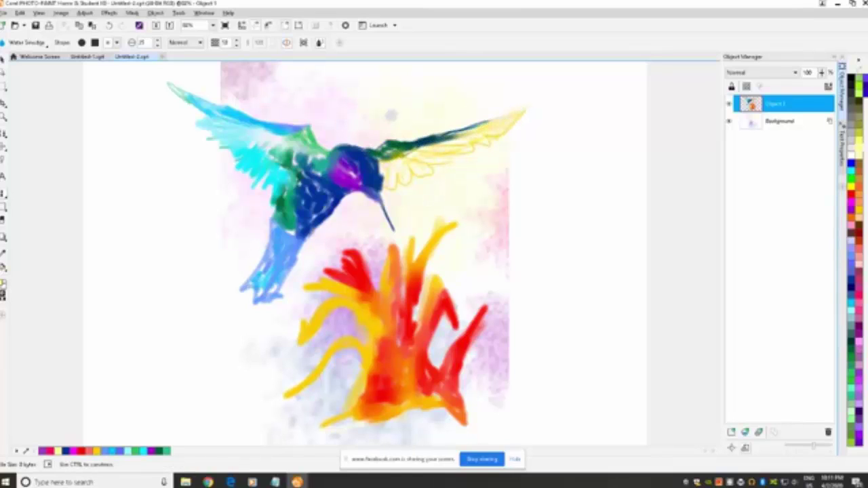
mouse_move(478, 137)
left_mouse_down()
mouse_move(413, 152)
mouse_move(440, 158)
mouse_move(403, 164)
mouse_move(417, 169)
mouse_move(406, 174)
mouse_move(427, 174)
mouse_move(416, 166)
mouse_move(425, 173)
mouse_move(400, 178)
mouse_move(384, 165)
mouse_move(393, 182)
mouse_move(396, 165)
mouse_move(388, 178)
mouse_move(370, 148)
mouse_move(384, 162)
mouse_move(413, 156)
mouse_move(422, 167)
mouse_move(450, 156)
mouse_move(406, 175)
mouse_move(421, 159)
mouse_move(501, 131)
left_mouse_up()
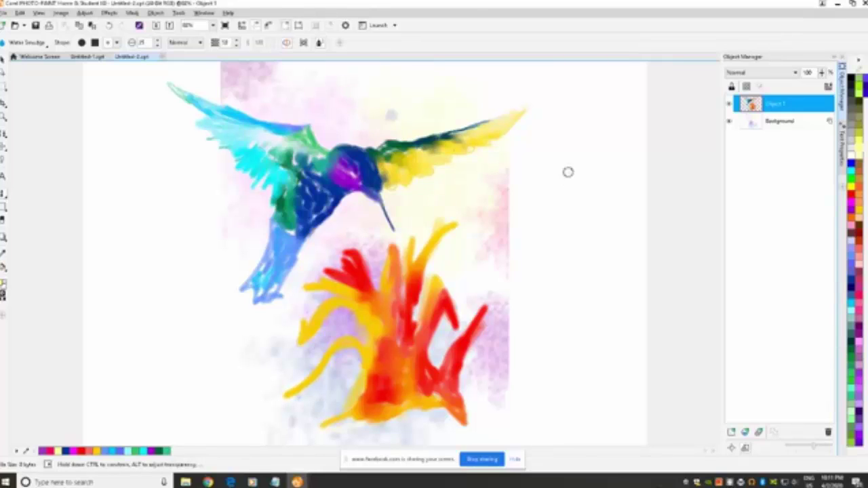
mouse_move(268, 170)
left_mouse_down()
mouse_move(272, 139)
mouse_move(266, 164)
mouse_move(284, 150)
mouse_move(251, 151)
mouse_move(252, 139)
mouse_move(266, 142)
mouse_move(261, 135)
mouse_move(269, 133)
mouse_move(248, 143)
mouse_move(255, 130)
mouse_move(280, 135)
mouse_move(285, 145)
mouse_move(297, 136)
mouse_move(298, 181)
mouse_move(325, 190)
mouse_move(323, 212)
mouse_move(315, 204)
mouse_move(322, 189)
mouse_move(295, 183)
left_mouse_up()
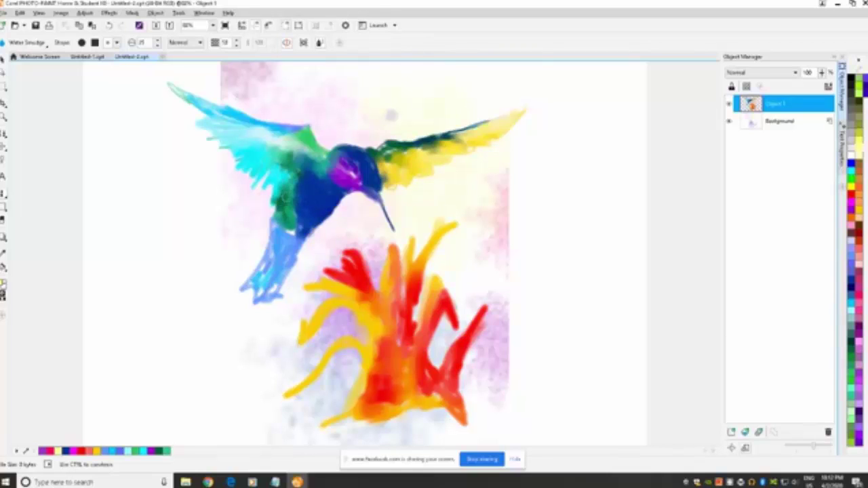
mouse_move(274, 224)
left_mouse_down()
mouse_move(273, 189)
mouse_move(273, 224)
left_mouse_up()
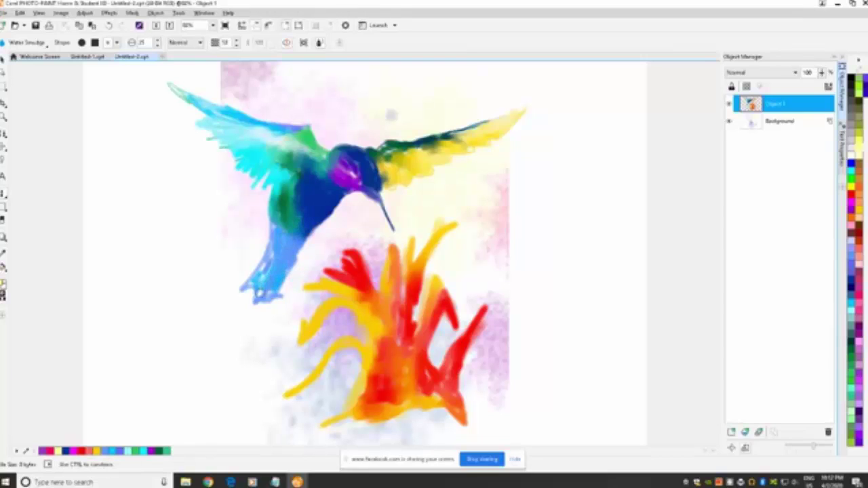
left_click_drag(261, 294, 268, 238)
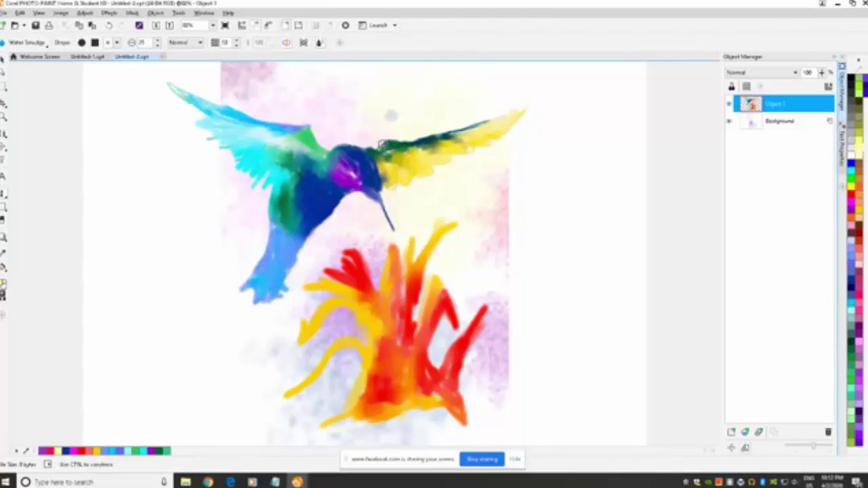
Step: Smudge along the yellow wing's dark upper edge, extend its tip outward, and pull out its lower feathers
left_click_drag(377, 145, 479, 129)
left_click_drag(465, 133, 560, 95)
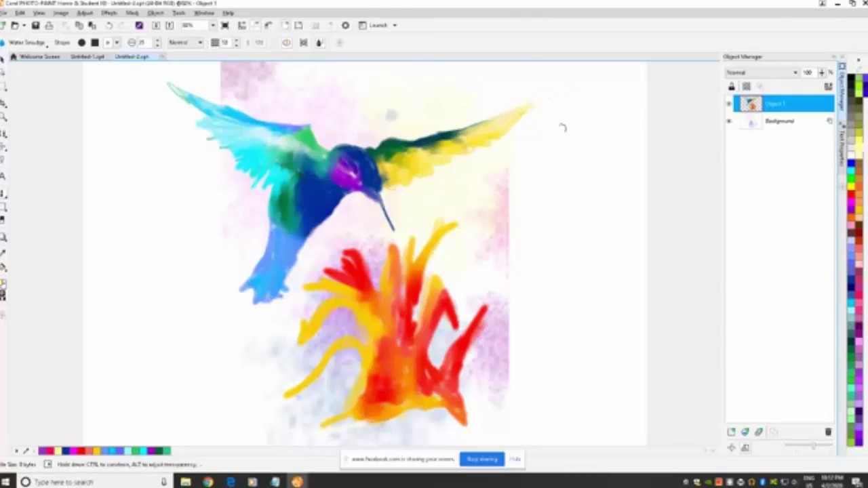
mouse_move(510, 120)
left_mouse_down()
mouse_move(474, 151)
mouse_move(489, 132)
mouse_move(478, 144)
mouse_move(490, 137)
mouse_move(485, 143)
mouse_move(441, 152)
mouse_move(461, 157)
mouse_move(429, 159)
mouse_move(460, 166)
mouse_move(423, 164)
mouse_move(451, 173)
mouse_move(426, 179)
mouse_move(416, 171)
mouse_move(415, 189)
mouse_move(400, 192)
left_mouse_up()
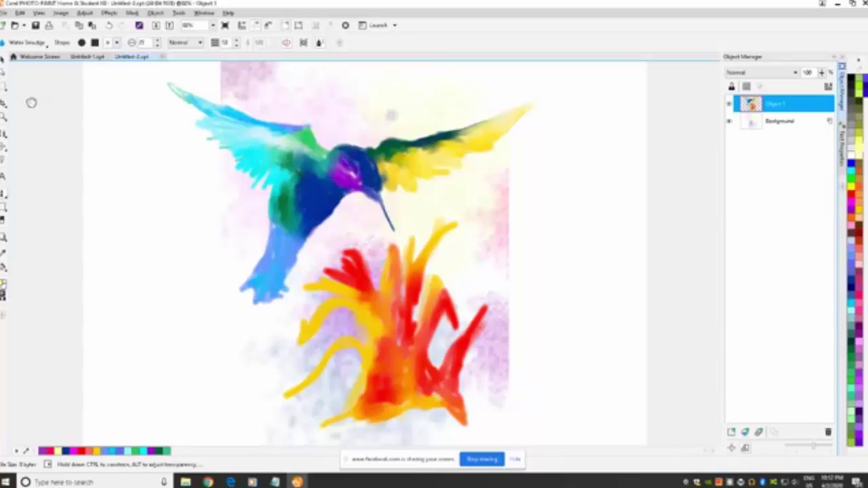
Step: Switch to the Small Soft brush in the Art Brush category and undo the last brush stroke
left_click(117, 42)
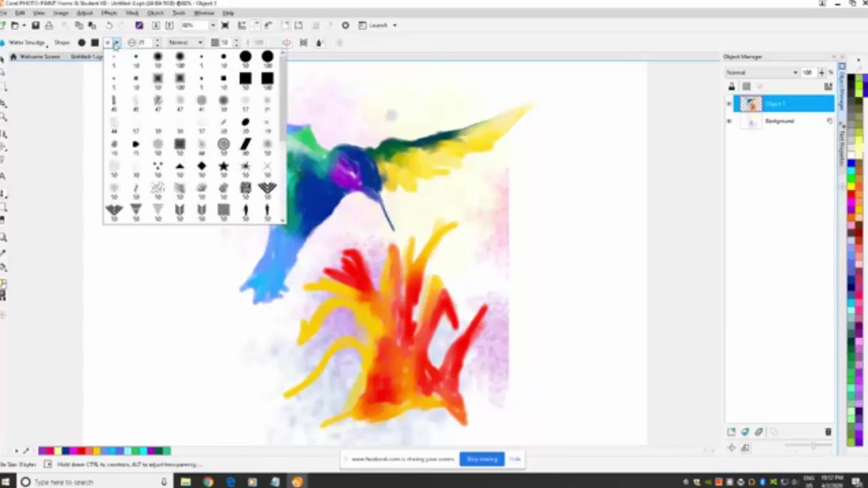
left_click(49, 46)
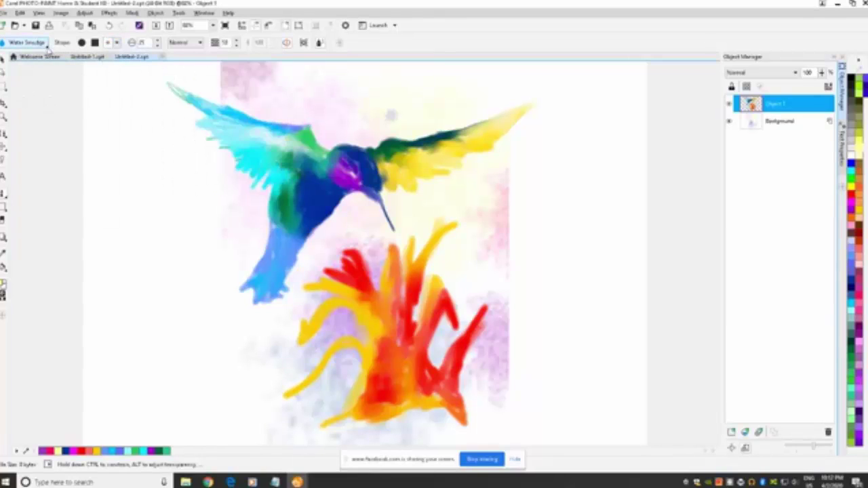
left_click(47, 46)
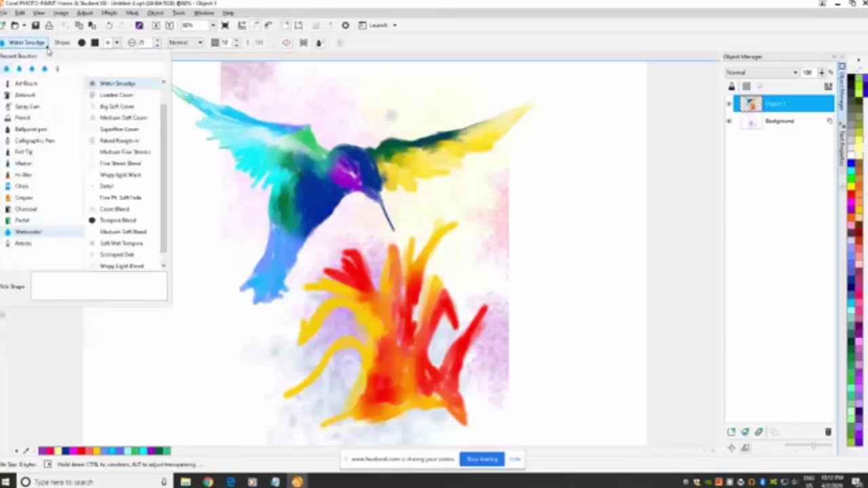
left_click(35, 84)
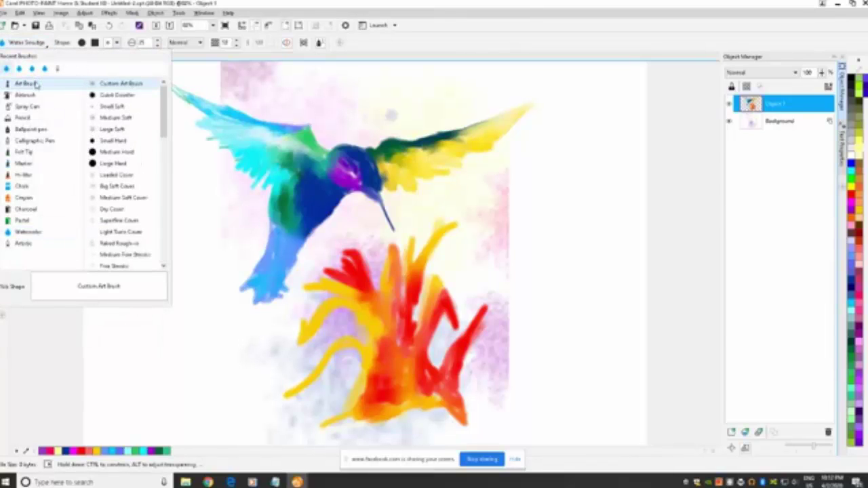
left_click(120, 107)
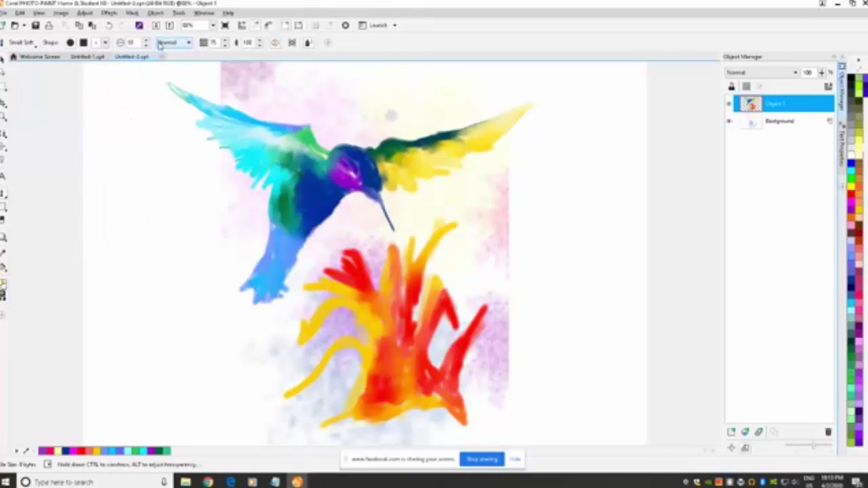
left_click(20, 13)
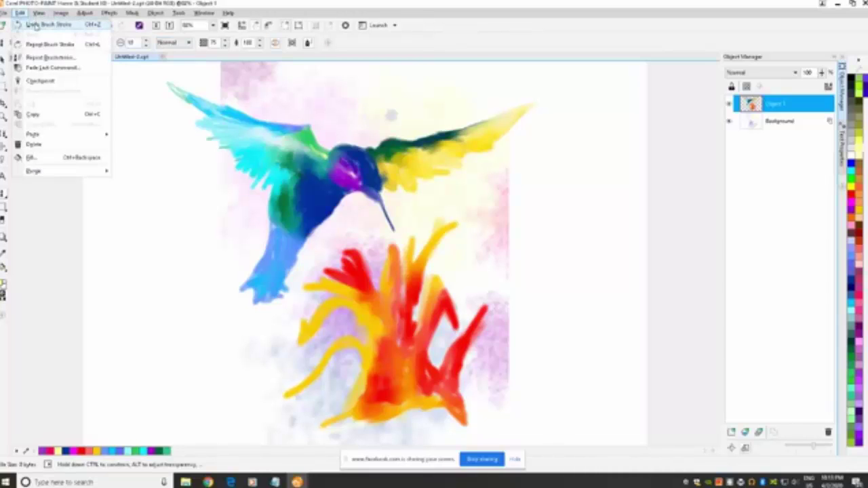
left_click(37, 24)
Step: Paint a thin pale yellow highlight along the underside of the hummingbird's beak
left_click(4, 116)
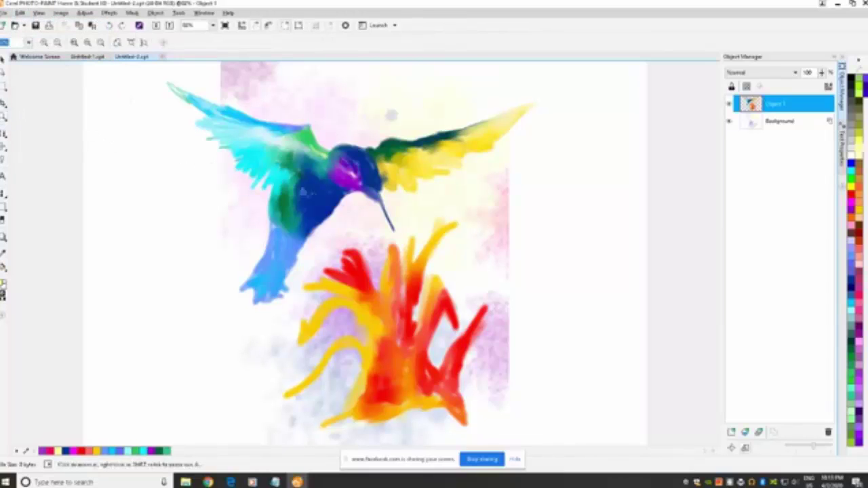
left_click(362, 192)
left_click(387, 239)
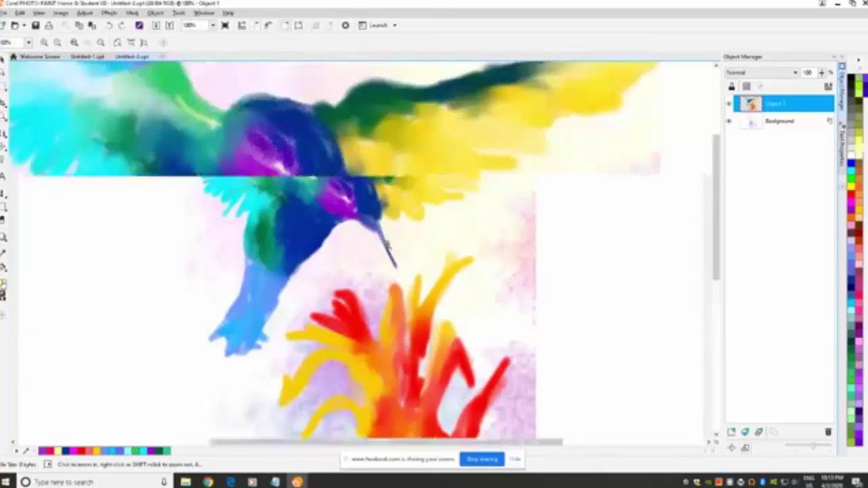
left_click(378, 266)
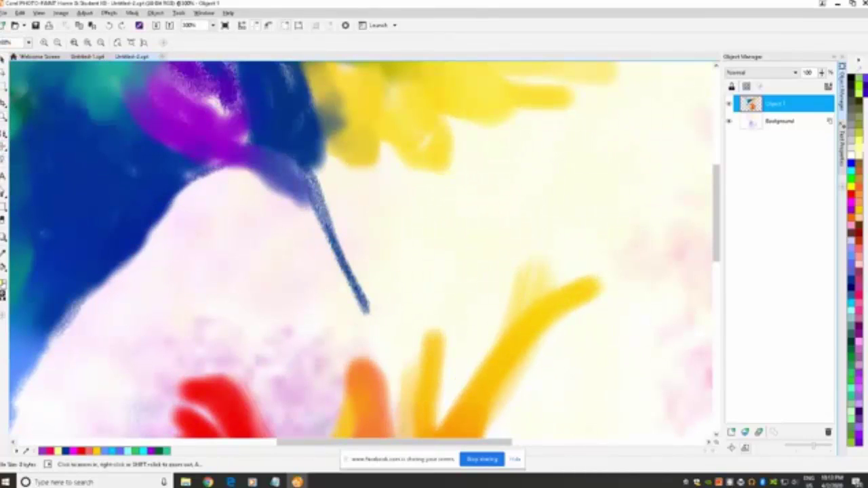
left_click(3, 194)
mouse_move(248, 169)
left_mouse_down()
mouse_move(307, 208)
mouse_move(373, 314)
left_mouse_up()
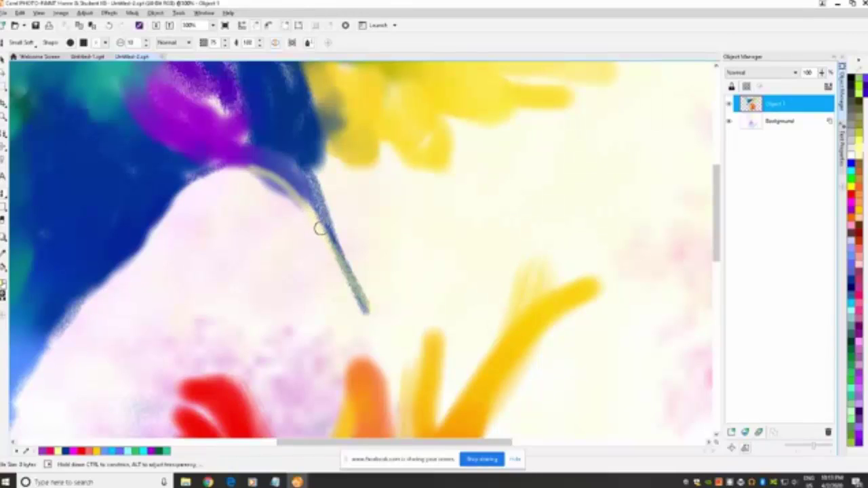
mouse_move(319, 228)
left_mouse_down()
mouse_move(304, 196)
mouse_move(308, 207)
mouse_move(296, 199)
mouse_move(302, 209)
mouse_move(291, 197)
left_mouse_up()
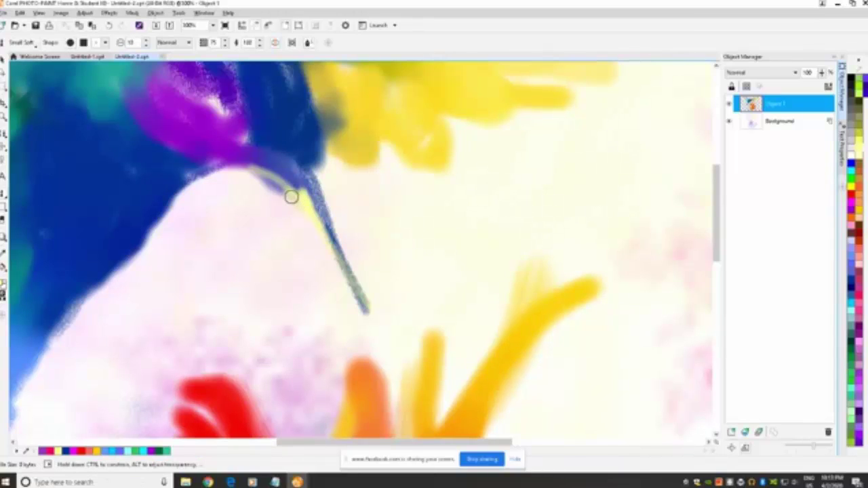
Step: Extend the pale yellow line to the throat and paint a purple stroke from the throat along the beak's underside
left_click(245, 155)
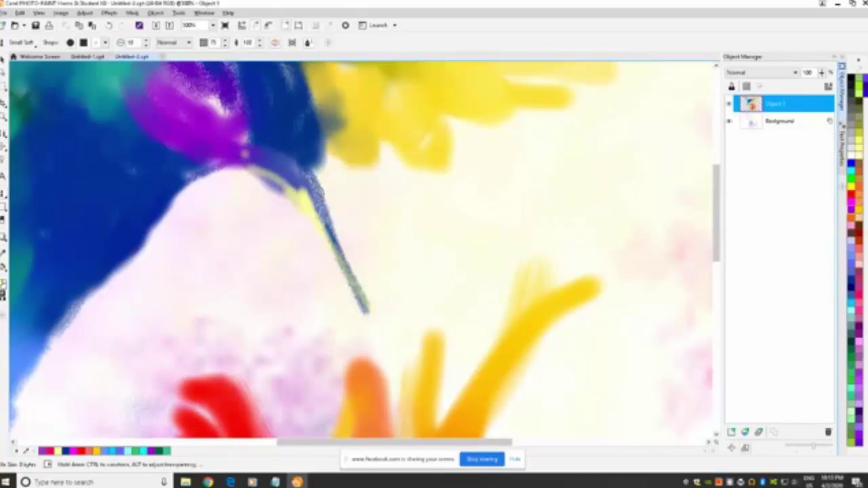
left_click_drag(248, 149, 252, 155)
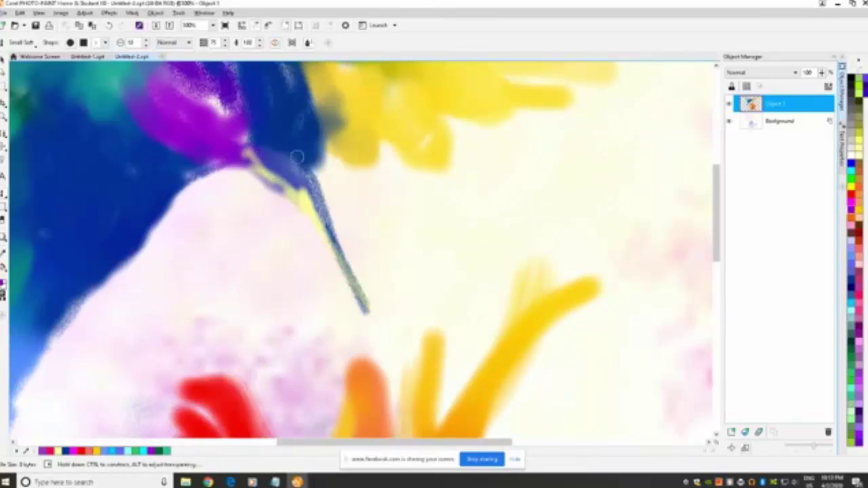
mouse_move(246, 145)
left_mouse_down()
mouse_move(297, 197)
mouse_move(268, 184)
mouse_move(242, 150)
mouse_move(248, 169)
mouse_move(246, 127)
mouse_move(252, 161)
mouse_move(243, 175)
mouse_move(217, 173)
mouse_move(249, 169)
mouse_move(192, 157)
mouse_move(158, 120)
left_mouse_up()
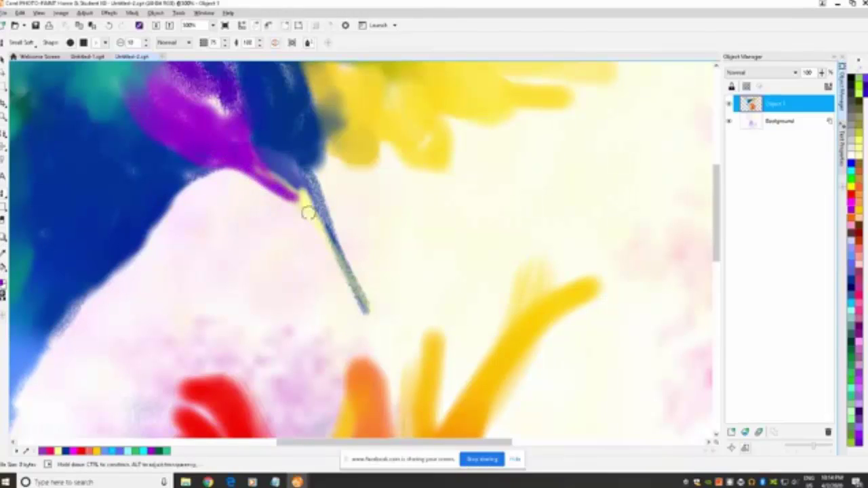
left_click_drag(293, 198, 336, 267)
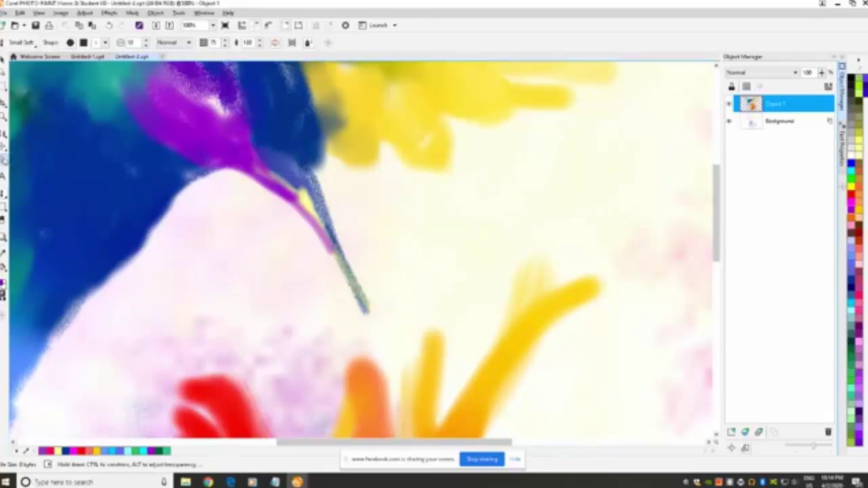
Step: Smear the head's dark blue down the beak with a small Smear nib, drawing the beak out to a fine point
left_click(7, 159)
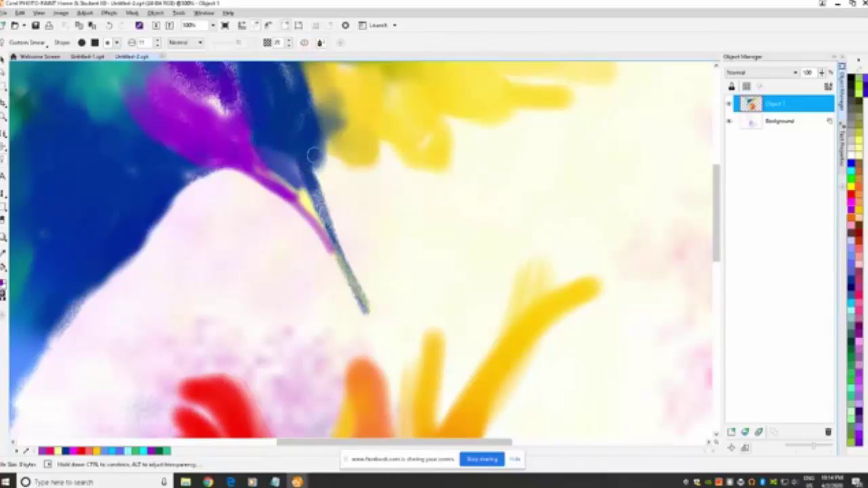
left_click_drag(314, 163, 345, 263)
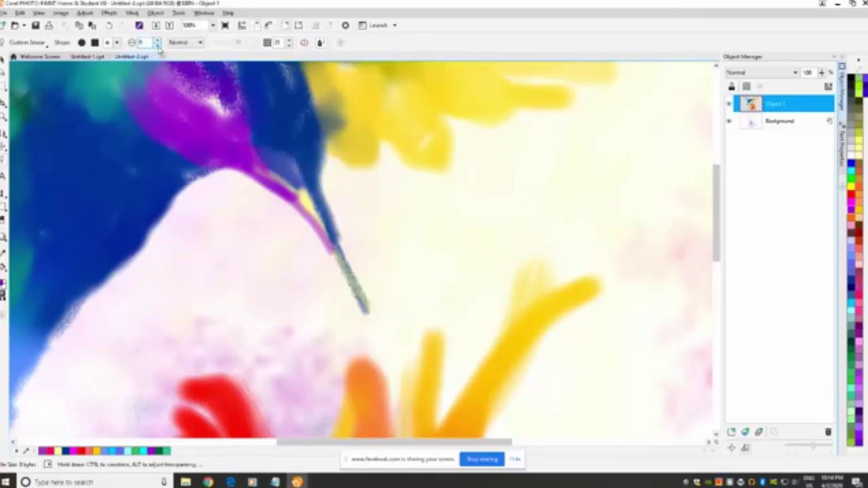
left_click_drag(314, 213, 342, 265)
left_click_drag(333, 230, 362, 286)
left_click_drag(329, 255, 373, 318)
left_click_drag(355, 276, 377, 318)
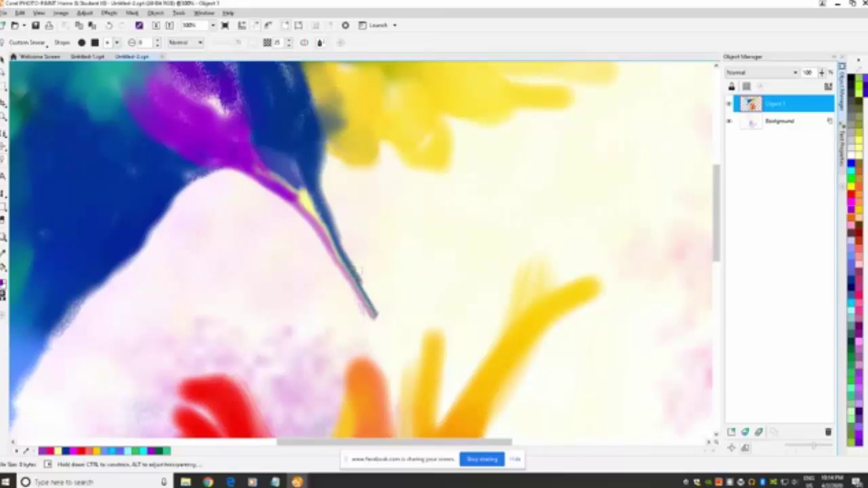
left_click_drag(356, 263, 373, 302)
left_click_drag(325, 182, 354, 257)
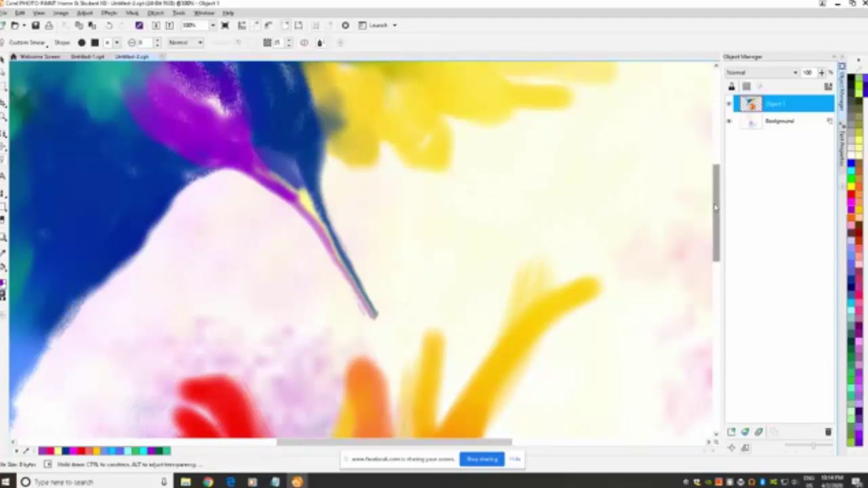
Step: Smear the front edge of the dark blue head outward over the yellow wing to give it a rounder outline
scroll(712, 220, "up", 3)
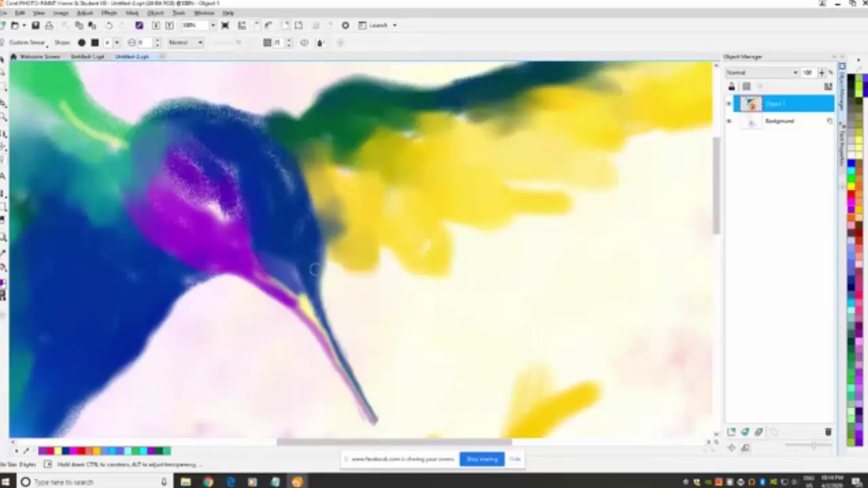
left_click_drag(314, 269, 317, 266)
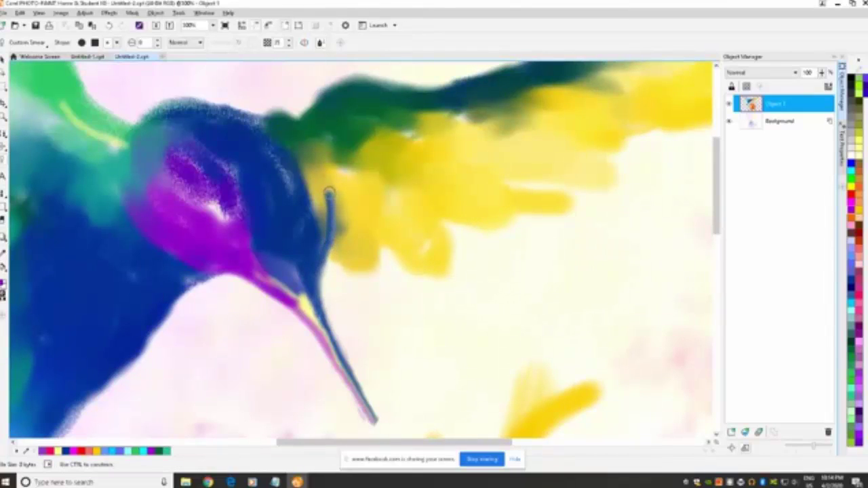
left_click_drag(296, 148, 242, 126)
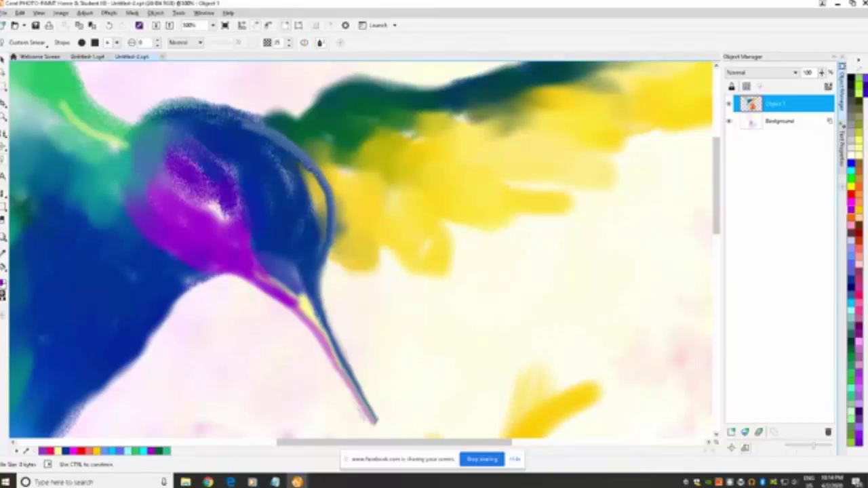
mouse_move(309, 171)
left_mouse_down()
mouse_move(328, 207)
mouse_move(316, 257)
mouse_move(316, 194)
mouse_move(292, 164)
mouse_move(314, 197)
left_mouse_up()
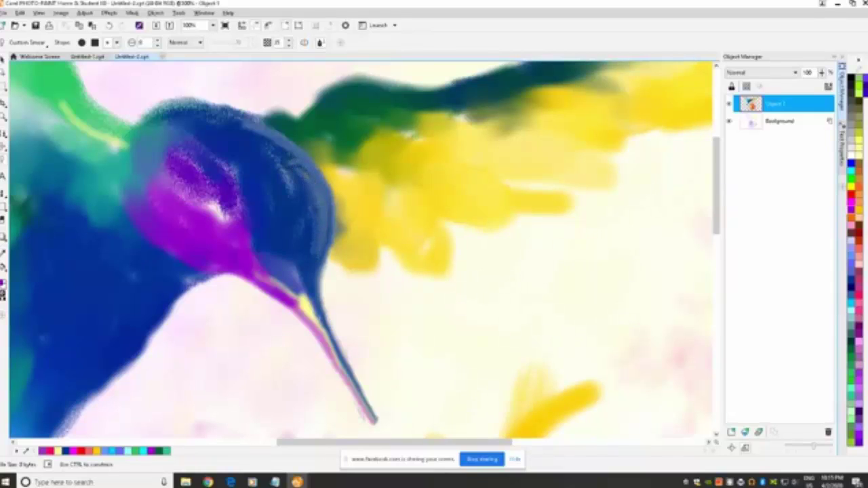
mouse_move(265, 139)
left_mouse_down()
mouse_move(298, 175)
mouse_move(307, 219)
mouse_move(339, 201)
mouse_move(323, 251)
mouse_move(350, 225)
mouse_move(330, 251)
mouse_move(344, 194)
mouse_move(323, 262)
mouse_move(328, 274)
mouse_move(324, 260)
mouse_move(366, 195)
left_mouse_up()
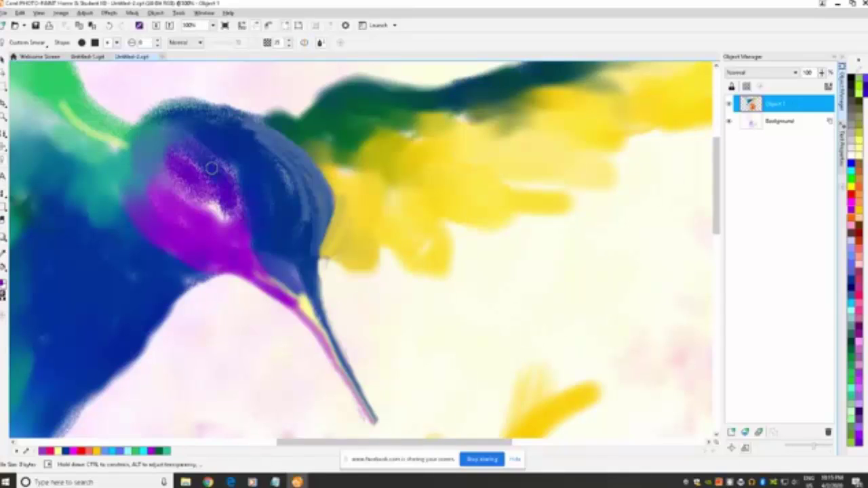
Step: Choose a larger soft Smear nib, reduce its size, and blend the purple throat into the surrounding blue head and neck
left_click(117, 43)
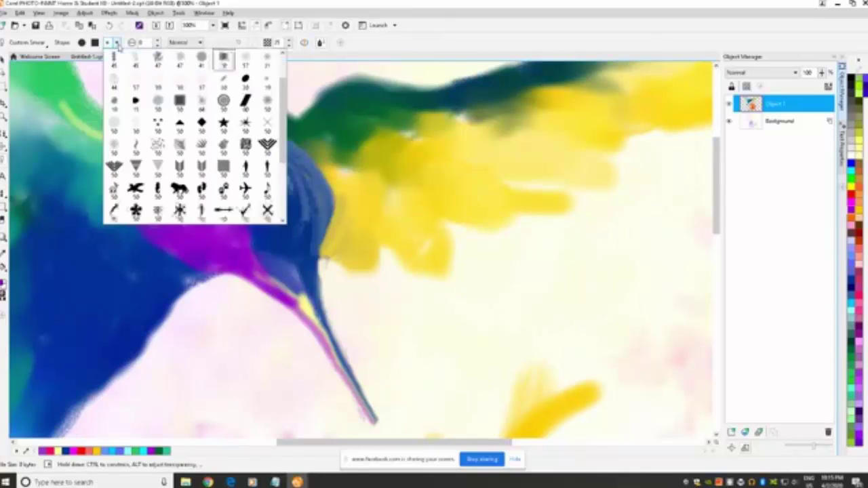
left_click(246, 61)
mouse_move(254, 217)
left_mouse_down()
mouse_move(228, 217)
mouse_move(237, 177)
left_mouse_up()
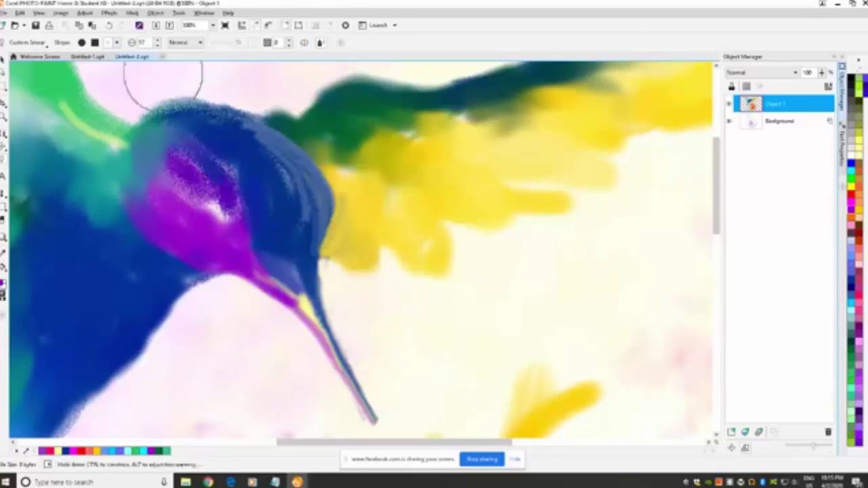
left_click(157, 42)
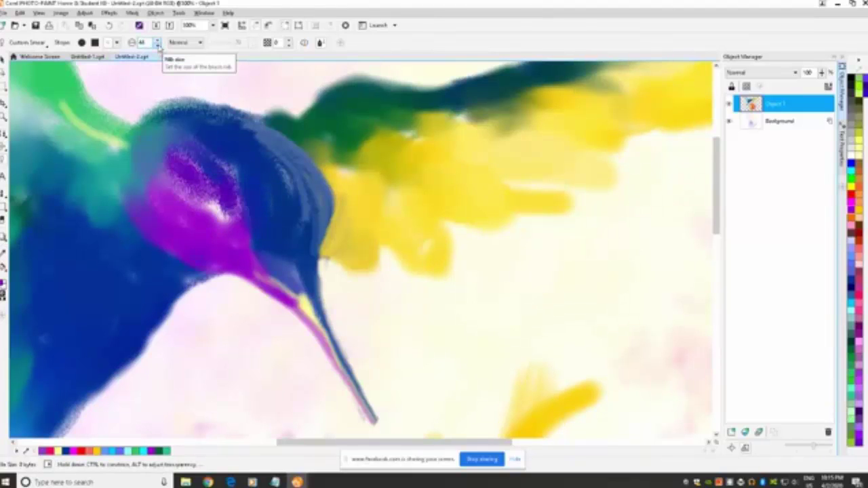
left_click(157, 46)
mouse_move(244, 208)
left_mouse_down()
mouse_move(216, 181)
mouse_move(220, 223)
mouse_move(204, 177)
mouse_move(232, 182)
mouse_move(215, 175)
mouse_move(228, 161)
mouse_move(224, 152)
mouse_move(184, 165)
mouse_move(195, 143)
mouse_move(175, 134)
mouse_move(210, 125)
mouse_move(248, 134)
mouse_move(198, 117)
mouse_move(139, 143)
mouse_move(234, 139)
mouse_move(283, 192)
mouse_move(278, 182)
mouse_move(269, 192)
mouse_move(286, 195)
mouse_move(282, 168)
mouse_move(245, 160)
mouse_move(283, 210)
mouse_move(312, 217)
mouse_move(280, 231)
mouse_move(271, 243)
mouse_move(284, 251)
mouse_move(317, 215)
mouse_move(272, 176)
mouse_move(281, 169)
mouse_move(302, 216)
mouse_move(281, 248)
mouse_move(285, 265)
mouse_move(250, 229)
mouse_move(243, 202)
mouse_move(175, 166)
mouse_move(162, 182)
mouse_move(175, 175)
mouse_move(158, 176)
mouse_move(146, 162)
mouse_move(143, 183)
mouse_move(95, 163)
mouse_move(159, 154)
mouse_move(109, 183)
mouse_move(163, 197)
mouse_move(132, 215)
mouse_move(85, 202)
mouse_move(88, 186)
mouse_move(93, 198)
mouse_move(161, 200)
mouse_move(115, 207)
mouse_move(126, 175)
mouse_move(139, 166)
mouse_move(140, 250)
left_mouse_up()
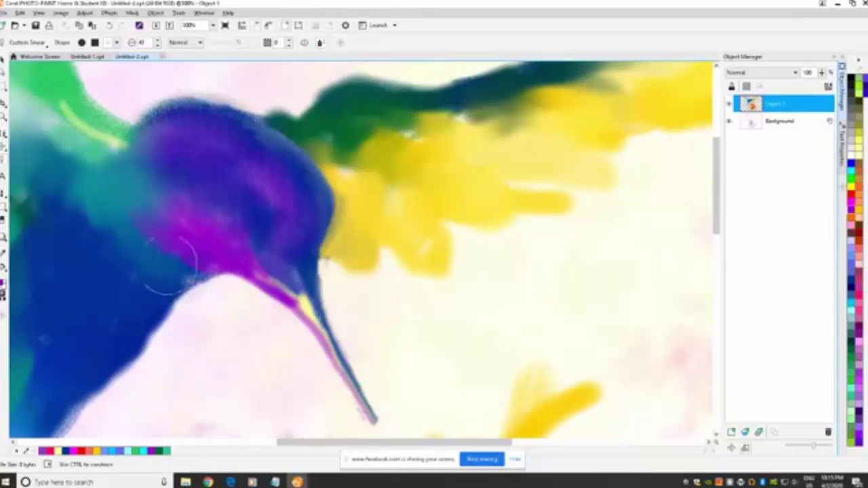
Step: Smear the teal neck into the purple throat, then blend the yellow wing's dark green band down into its yellow feathers
mouse_move(152, 186)
left_mouse_down()
mouse_move(197, 219)
mouse_move(180, 188)
mouse_move(163, 185)
mouse_move(183, 181)
left_mouse_up()
mouse_move(231, 207)
left_mouse_down()
mouse_move(195, 149)
mouse_move(163, 145)
left_mouse_up()
mouse_move(189, 119)
left_mouse_down()
mouse_move(215, 123)
mouse_move(252, 145)
mouse_move(352, 159)
mouse_move(337, 132)
mouse_move(361, 183)
mouse_move(345, 146)
mouse_move(366, 143)
mouse_move(412, 172)
mouse_move(369, 146)
mouse_move(375, 125)
mouse_move(461, 128)
mouse_move(533, 115)
mouse_move(503, 125)
left_mouse_up()
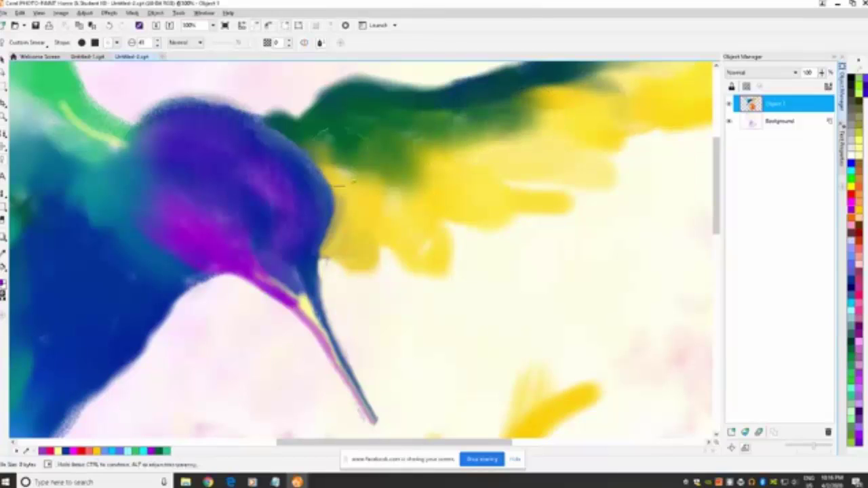
mouse_move(357, 170)
left_mouse_down()
mouse_move(355, 221)
mouse_move(362, 214)
mouse_move(372, 242)
mouse_move(368, 280)
mouse_move(368, 266)
mouse_move(408, 226)
mouse_move(406, 208)
mouse_move(436, 269)
mouse_move(446, 233)
mouse_move(430, 182)
mouse_move(465, 214)
mouse_move(460, 198)
mouse_move(483, 202)
mouse_move(509, 149)
mouse_move(485, 143)
mouse_move(471, 150)
mouse_move(533, 215)
mouse_move(505, 154)
mouse_move(557, 178)
mouse_move(550, 170)
mouse_move(609, 183)
mouse_move(575, 143)
mouse_move(622, 139)
mouse_move(630, 120)
left_mouse_up()
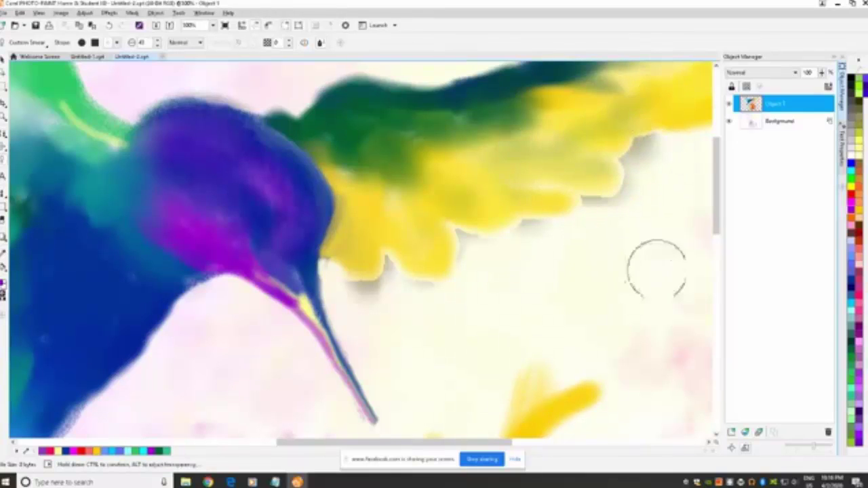
scroll(716, 190, "up", 2)
scroll(717, 190, "up", 5)
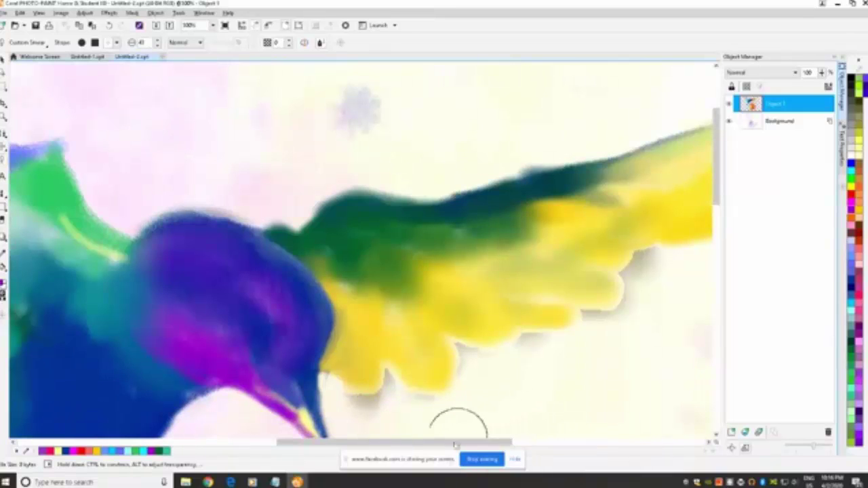
left_click_drag(435, 444, 511, 444)
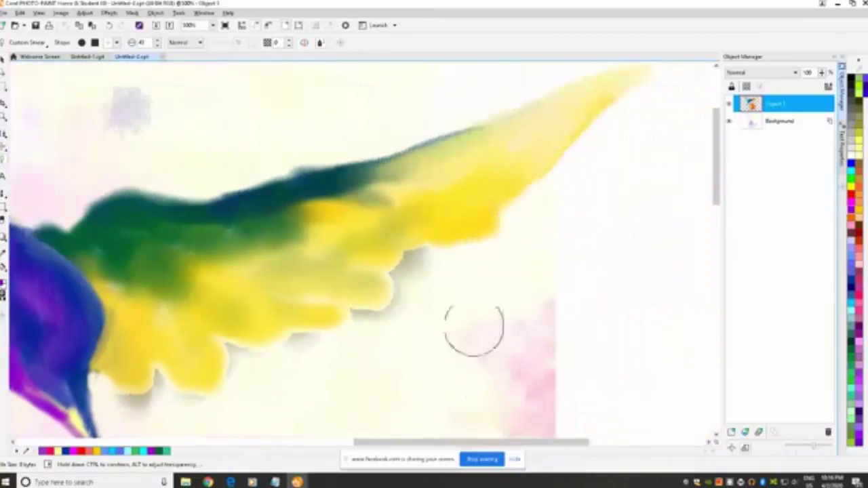
mouse_move(431, 212)
left_mouse_down()
mouse_move(471, 244)
mouse_move(444, 225)
mouse_move(510, 214)
mouse_move(598, 120)
mouse_move(617, 83)
mouse_move(644, 62)
left_mouse_up()
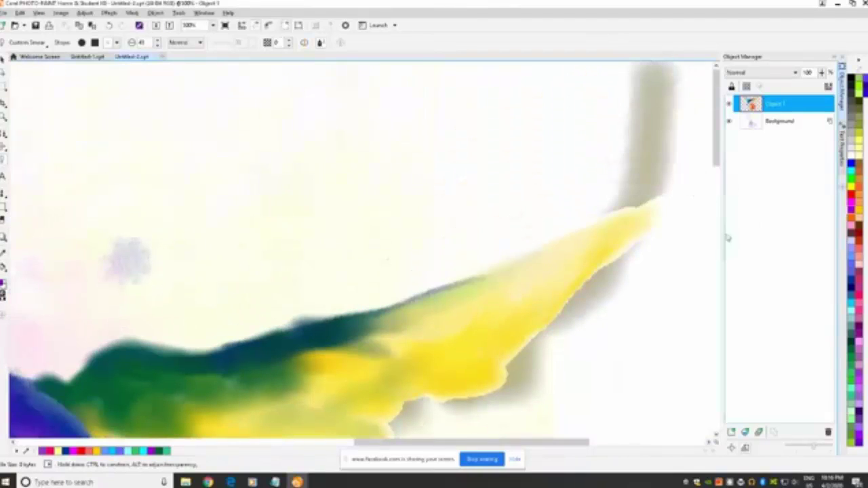
left_click(22, 13)
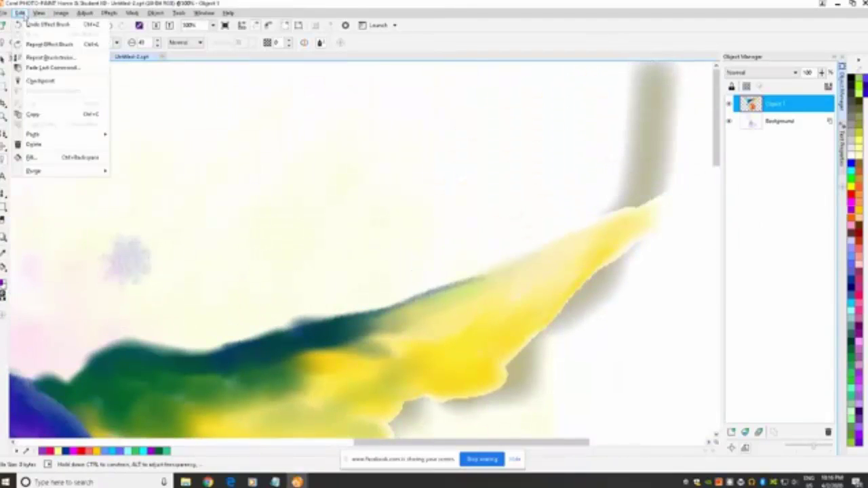
left_click(32, 25)
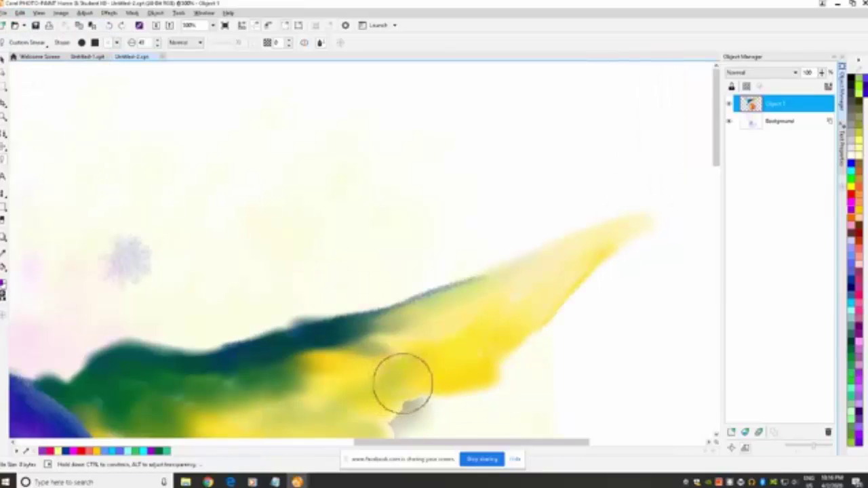
Step: Smear a soft grey shadow along the yellow wing's outer lower edge, the body's back edge and the underside of the cyan wing
mouse_move(402, 384)
left_mouse_down()
mouse_move(451, 395)
mouse_move(454, 377)
mouse_move(476, 386)
mouse_move(484, 354)
mouse_move(492, 365)
mouse_move(502, 342)
mouse_move(561, 305)
mouse_move(601, 248)
left_mouse_up()
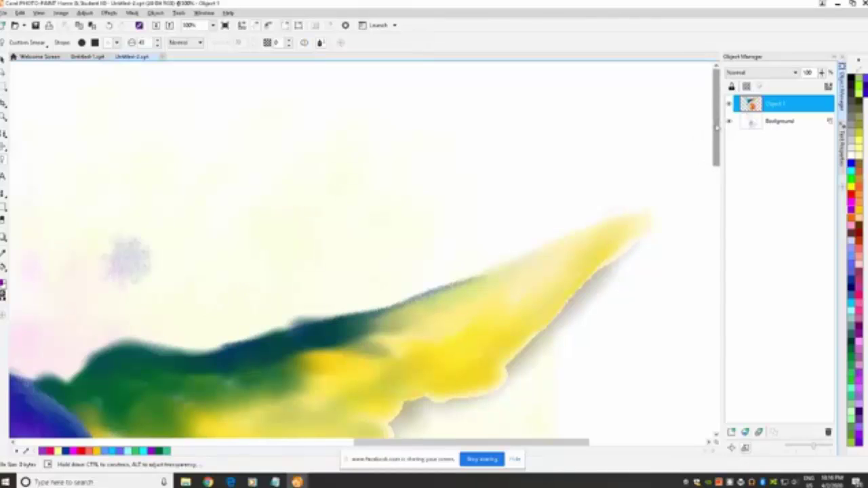
left_click_drag(717, 126, 717, 234)
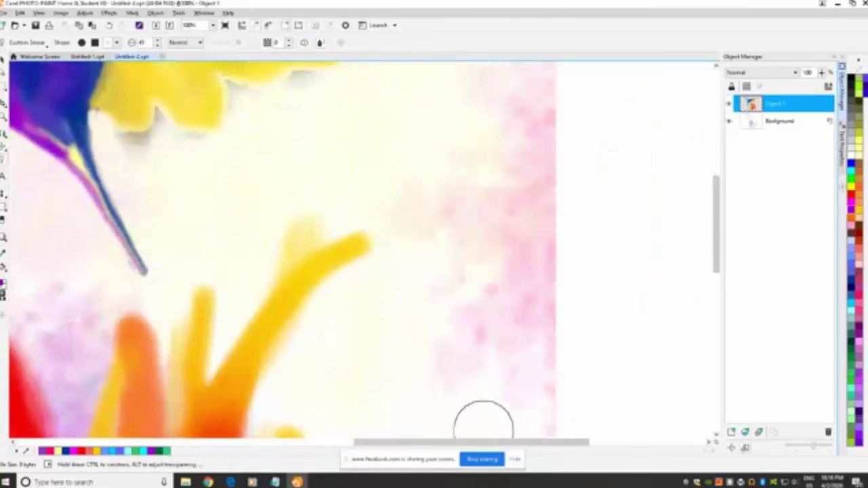
left_click_drag(537, 444, 348, 443)
left_click_drag(552, 138, 554, 140)
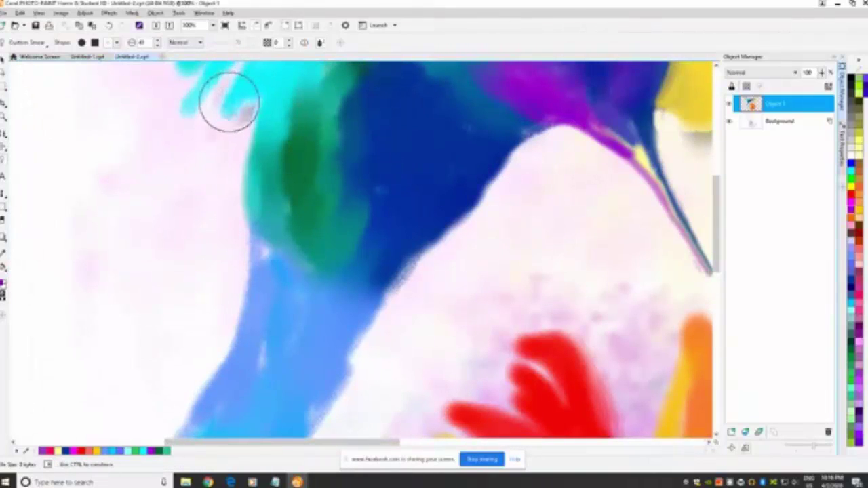
left_click_drag(229, 101, 233, 118)
left_click_drag(236, 126, 232, 162)
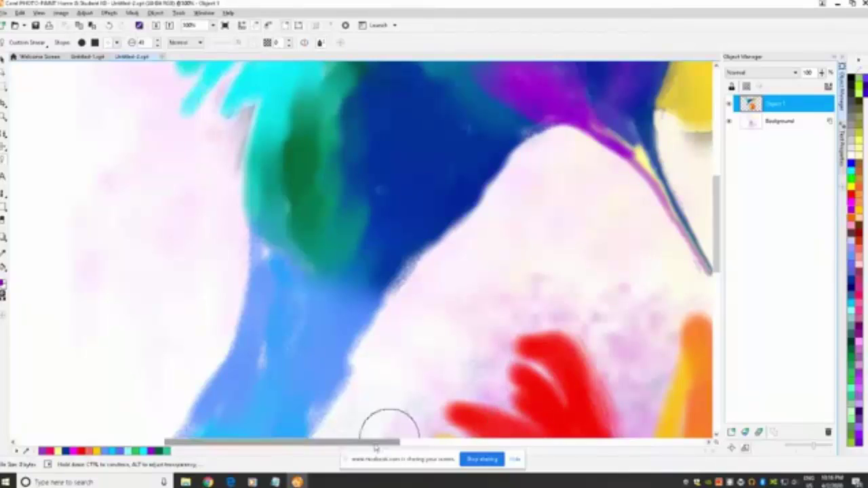
left_click_drag(372, 445, 305, 445)
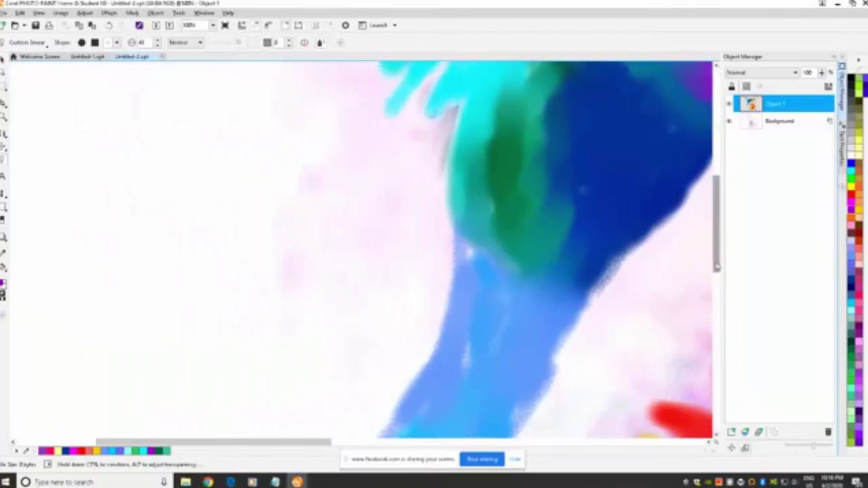
left_click_drag(720, 265, 720, 184)
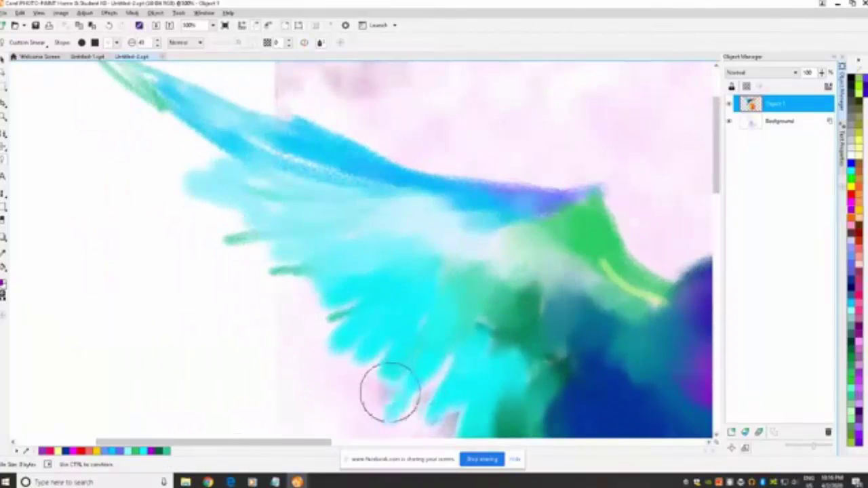
mouse_move(344, 361)
left_mouse_down()
mouse_move(316, 319)
mouse_move(312, 286)
mouse_move(292, 281)
mouse_move(250, 240)
mouse_move(217, 190)
mouse_move(203, 166)
mouse_move(214, 149)
mouse_move(129, 114)
left_mouse_up()
left_click_drag(719, 151, 719, 125)
left_click_drag(155, 188, 87, 140)
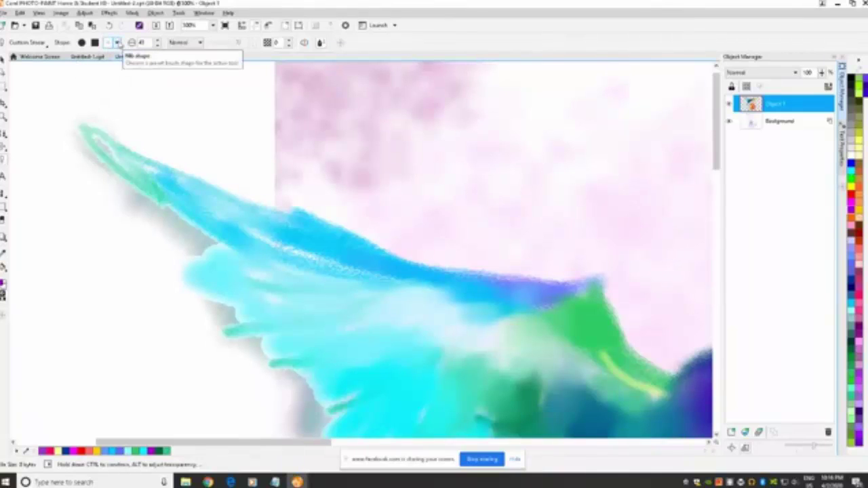
Step: Choose a smaller Smear nib of size 21 and streak the cyan and blue wing into feathered strokes from its tip to the shoulder
left_click(118, 43)
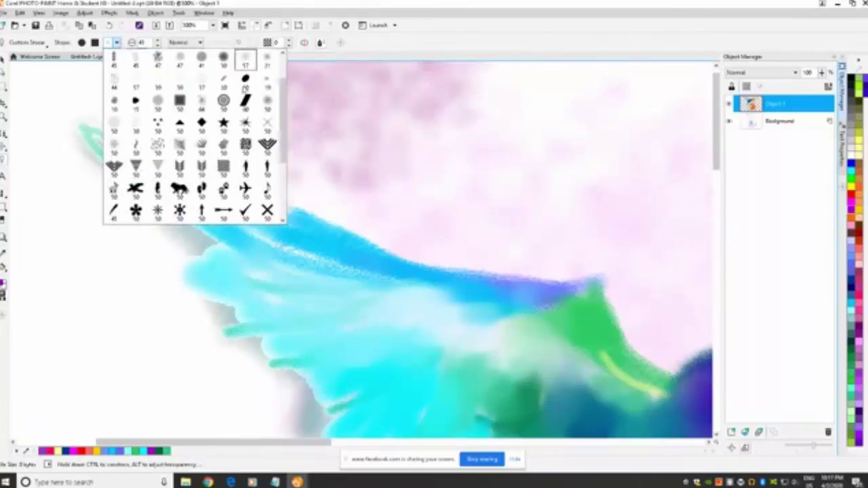
left_click(245, 60)
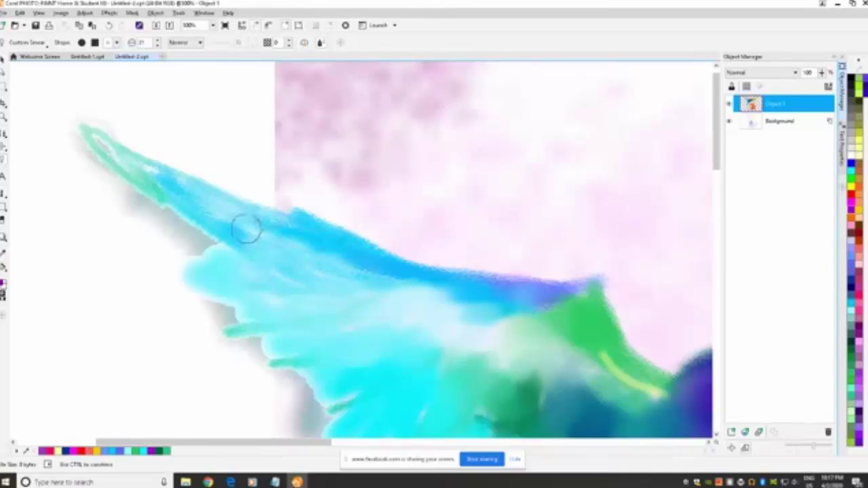
mouse_move(102, 144)
left_mouse_down()
mouse_move(172, 203)
mouse_move(78, 140)
mouse_move(105, 168)
mouse_move(217, 239)
mouse_move(189, 259)
mouse_move(219, 284)
mouse_move(187, 273)
mouse_move(239, 267)
mouse_move(213, 283)
mouse_move(269, 265)
mouse_move(242, 243)
mouse_move(190, 237)
mouse_move(233, 241)
mouse_move(203, 209)
mouse_move(157, 209)
mouse_move(199, 205)
mouse_move(163, 202)
mouse_move(191, 215)
mouse_move(145, 185)
left_mouse_up()
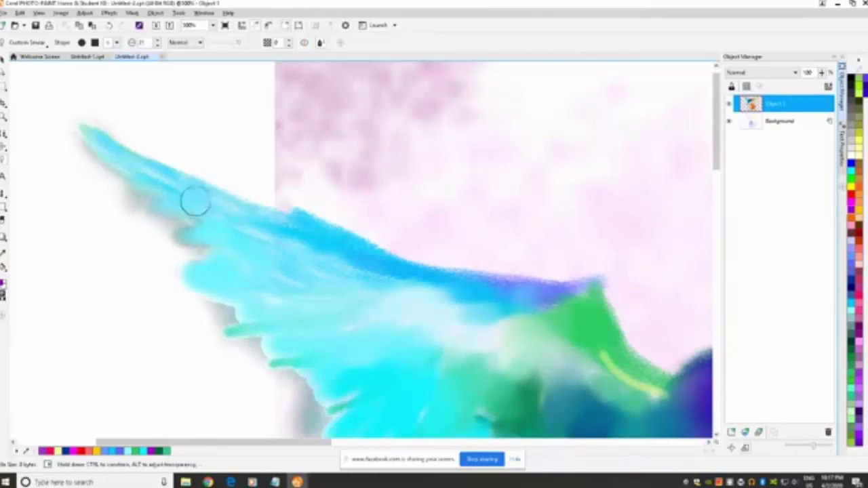
mouse_move(234, 255)
left_mouse_down()
mouse_move(206, 257)
mouse_move(196, 267)
mouse_move(204, 272)
left_mouse_up()
mouse_move(254, 292)
left_mouse_down()
mouse_move(210, 303)
mouse_move(232, 295)
mouse_move(226, 303)
mouse_move(251, 314)
mouse_move(269, 309)
mouse_move(232, 327)
mouse_move(248, 330)
mouse_move(267, 352)
mouse_move(253, 348)
mouse_move(305, 348)
mouse_move(282, 366)
mouse_move(329, 365)
mouse_move(302, 389)
left_mouse_up()
mouse_move(393, 342)
left_mouse_down()
mouse_move(366, 317)
mouse_move(388, 303)
mouse_move(338, 295)
mouse_move(302, 272)
mouse_move(373, 314)
mouse_move(461, 303)
mouse_move(371, 328)
mouse_move(474, 306)
mouse_move(409, 326)
mouse_move(487, 314)
mouse_move(463, 335)
mouse_move(506, 317)
mouse_move(470, 346)
mouse_move(484, 321)
mouse_move(478, 331)
mouse_move(495, 336)
mouse_move(513, 321)
mouse_move(499, 333)
mouse_move(503, 322)
mouse_move(461, 328)
mouse_move(459, 307)
mouse_move(395, 356)
mouse_move(450, 322)
mouse_move(415, 372)
mouse_move(400, 349)
left_mouse_up()
mouse_move(416, 310)
left_mouse_down()
mouse_move(357, 351)
mouse_move(439, 293)
mouse_move(361, 310)
left_mouse_up()
mouse_move(400, 288)
left_mouse_down()
mouse_move(320, 286)
mouse_move(374, 275)
mouse_move(331, 276)
mouse_move(276, 251)
mouse_move(312, 247)
mouse_move(246, 231)
mouse_move(305, 242)
mouse_move(249, 241)
mouse_move(269, 227)
mouse_move(253, 216)
mouse_move(251, 245)
mouse_move(291, 305)
mouse_move(426, 338)
mouse_move(412, 354)
left_mouse_up()
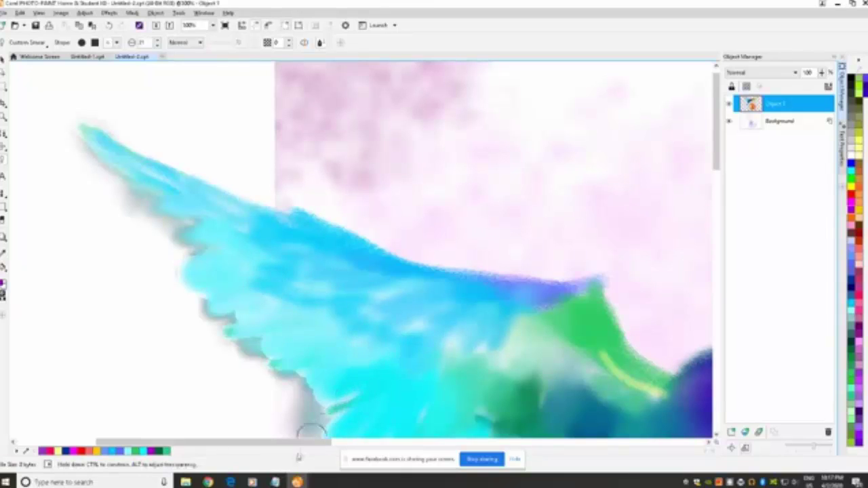
Step: Smear the green shoulder into the cyan wing and pull the body's green down into the light blue tail
left_click(4, 117)
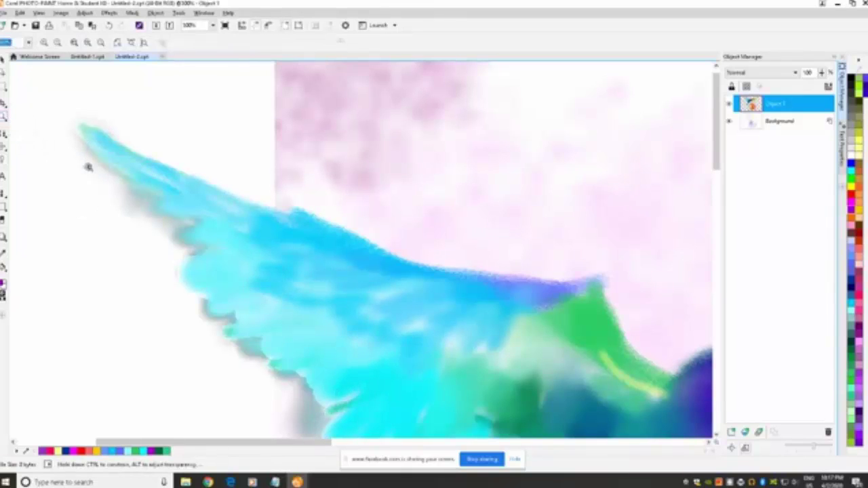
right_click(331, 299)
right_click(412, 312)
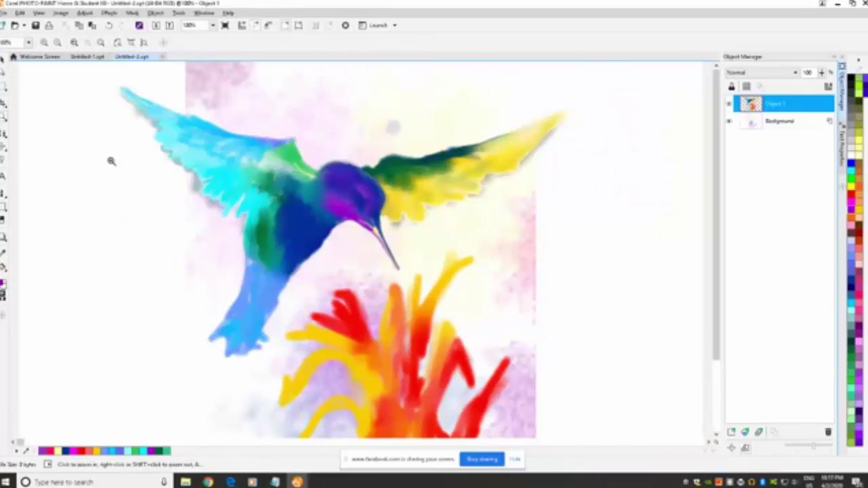
left_click(4, 161)
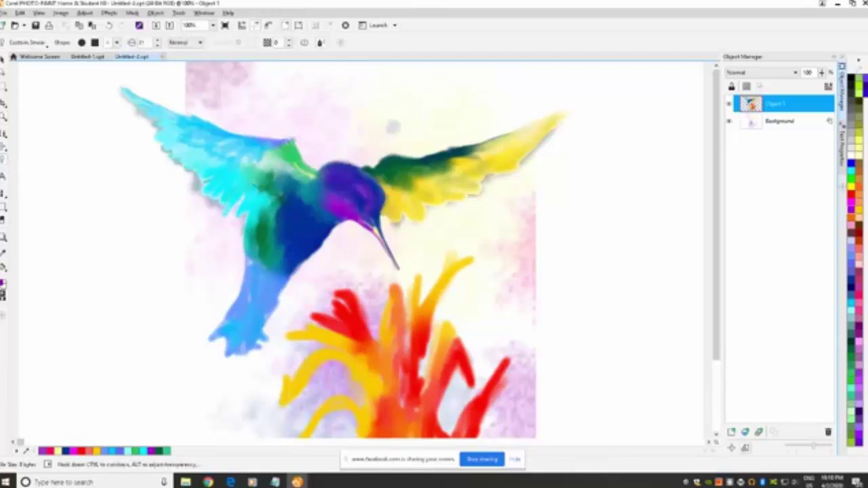
left_click_drag(291, 164, 299, 166)
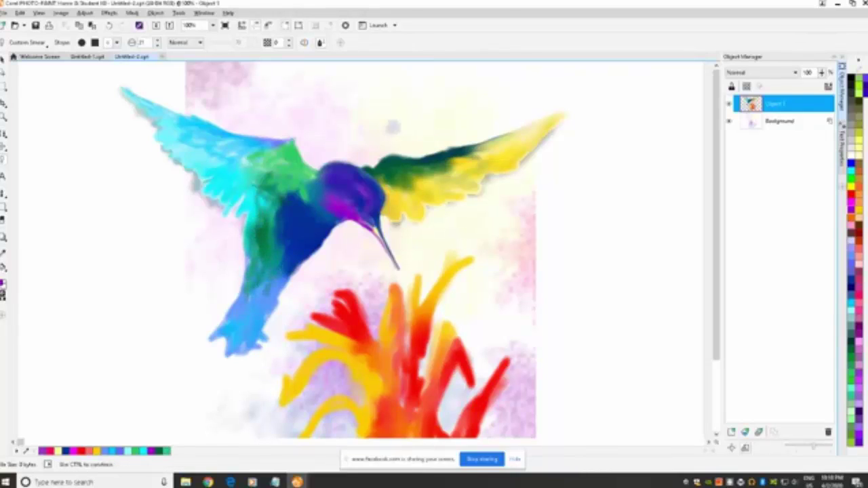
Step: Lengthen the tail with feathered smears and streak lighter blue along the belly, blending the green and dark blue of the body
mouse_move(290, 262)
left_mouse_down()
mouse_move(278, 305)
mouse_move(280, 283)
left_mouse_up()
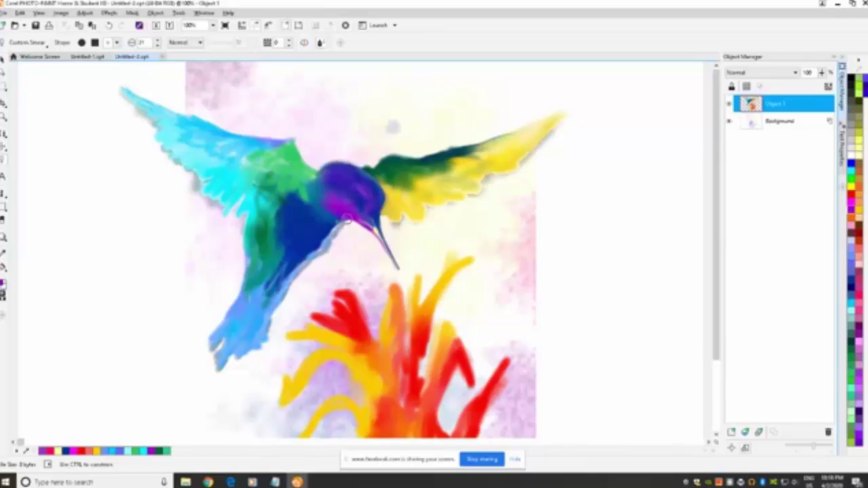
mouse_move(325, 230)
left_mouse_down()
mouse_move(335, 222)
mouse_move(325, 215)
mouse_move(334, 220)
left_mouse_up()
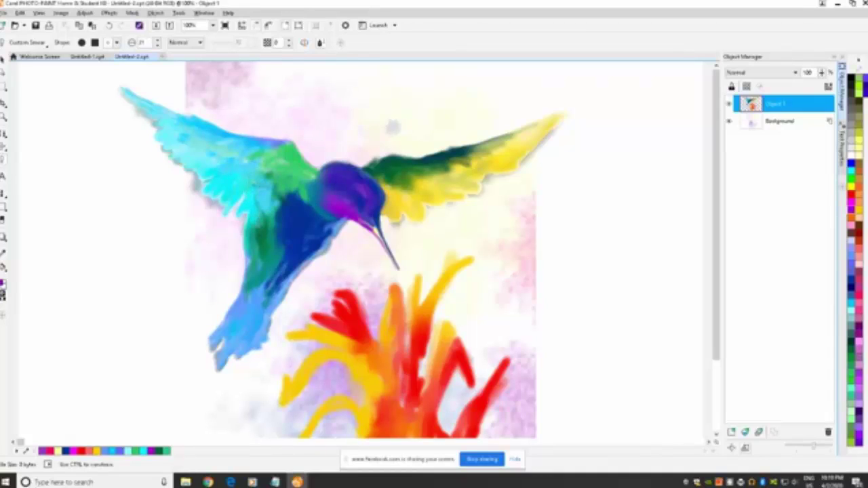
mouse_move(261, 228)
left_mouse_down()
mouse_move(274, 213)
mouse_move(277, 234)
mouse_move(266, 241)
left_mouse_up()
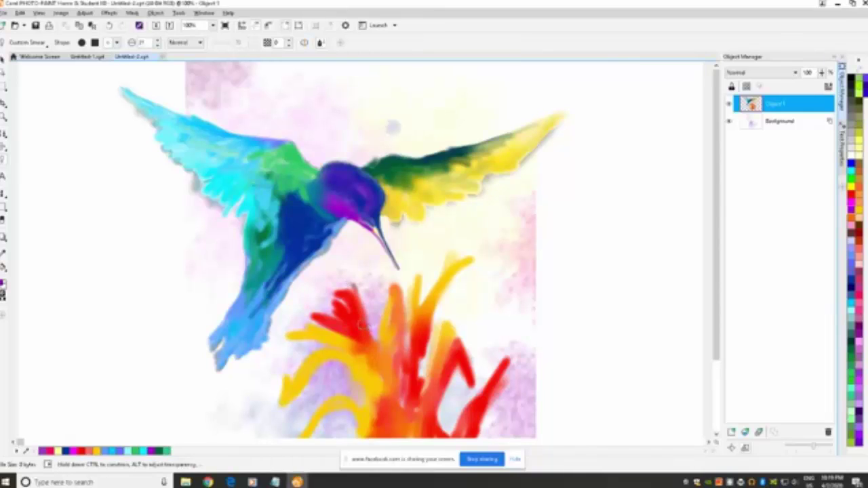
Step: Smear the flower's left red petals into ragged tips and draw the orange and yellow petals below them out to points
mouse_move(348, 287)
left_mouse_down()
mouse_move(334, 280)
mouse_move(349, 297)
mouse_move(333, 287)
mouse_move(350, 317)
mouse_move(327, 303)
mouse_move(329, 311)
mouse_move(306, 318)
left_mouse_up()
mouse_move(351, 339)
left_mouse_down()
mouse_move(282, 334)
mouse_move(343, 343)
mouse_move(330, 338)
mouse_move(366, 370)
mouse_move(330, 345)
mouse_move(379, 386)
mouse_move(354, 358)
mouse_move(373, 378)
mouse_move(339, 355)
mouse_move(288, 366)
mouse_move(270, 417)
left_mouse_up()
left_click(344, 357)
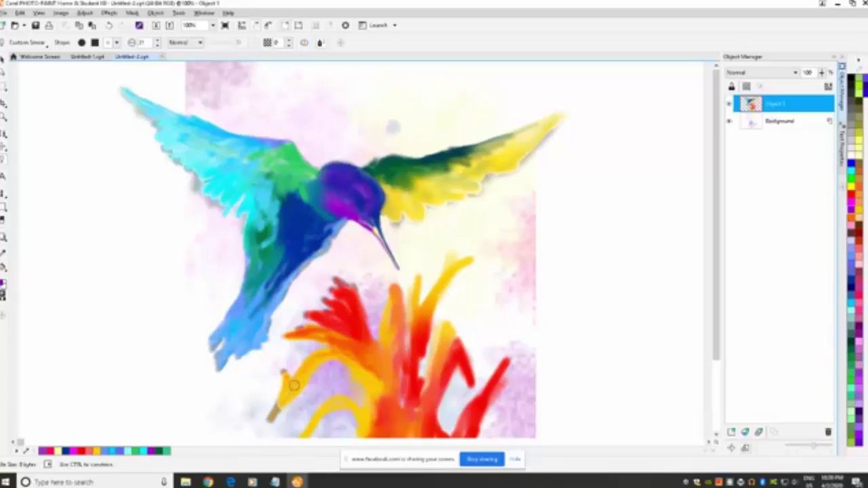
mouse_move(319, 364)
left_mouse_down()
mouse_move(397, 400)
mouse_move(409, 379)
mouse_move(407, 411)
left_mouse_up()
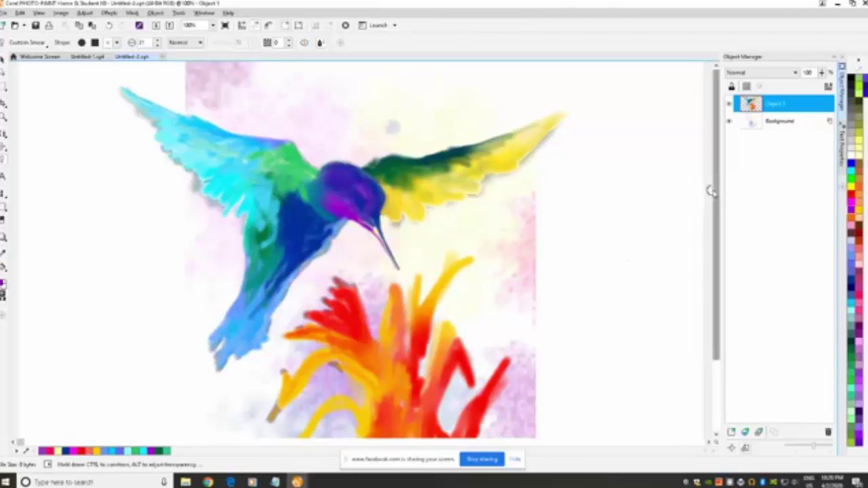
Step: Draw the flower's lower-left yellow petal out to a thin tip and streak red and orange together through the base
left_click_drag(714, 191, 714, 263)
mouse_move(408, 314)
left_mouse_down()
mouse_move(427, 260)
mouse_move(419, 264)
mouse_move(410, 327)
mouse_move(355, 342)
mouse_move(373, 358)
mouse_move(341, 308)
left_mouse_up()
mouse_move(367, 336)
left_mouse_down()
mouse_move(326, 315)
mouse_move(264, 369)
mouse_move(242, 405)
left_mouse_up()
mouse_move(270, 376)
left_mouse_down()
mouse_move(292, 345)
mouse_move(329, 326)
left_mouse_up()
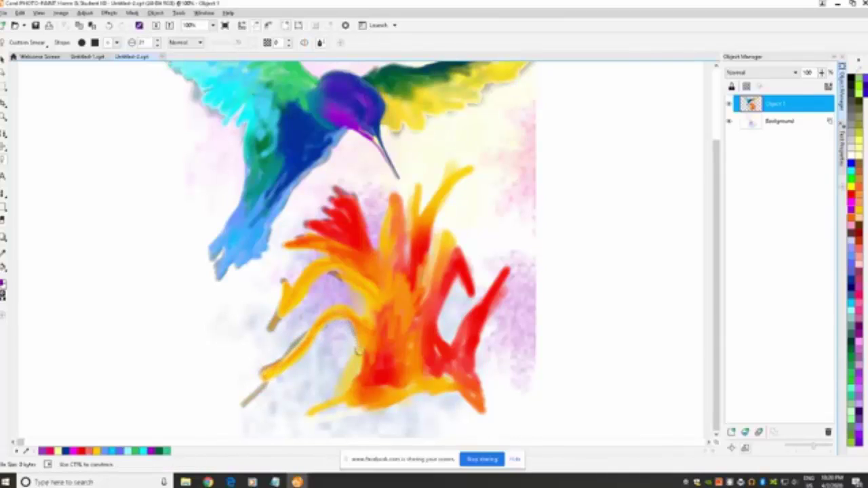
mouse_move(337, 386)
left_mouse_down()
mouse_move(359, 363)
mouse_move(331, 395)
mouse_move(385, 354)
mouse_move(368, 392)
mouse_move(442, 369)
mouse_move(462, 382)
mouse_move(451, 371)
mouse_move(454, 378)
left_mouse_up()
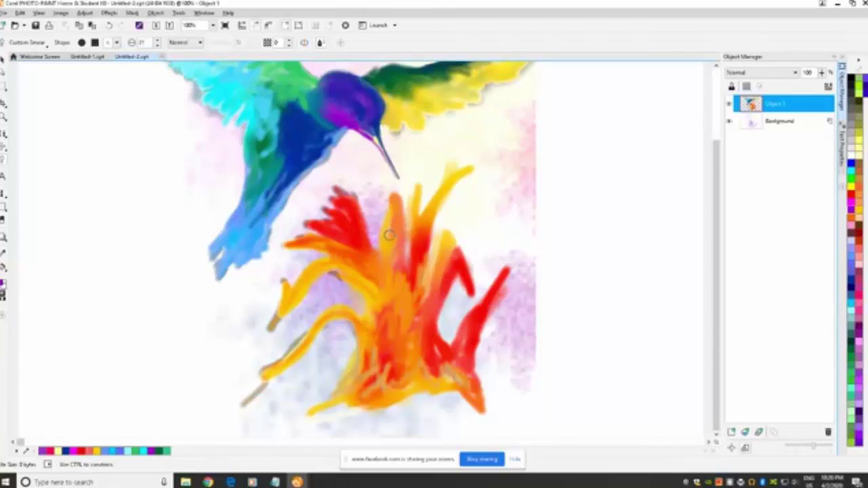
Step: Smear the flower's upper central petals upward into separate orange and yellow tips, and streak the petals beside the right red one
mouse_move(376, 207)
left_mouse_down()
mouse_move(376, 239)
mouse_move(361, 229)
mouse_move(372, 226)
left_mouse_up()
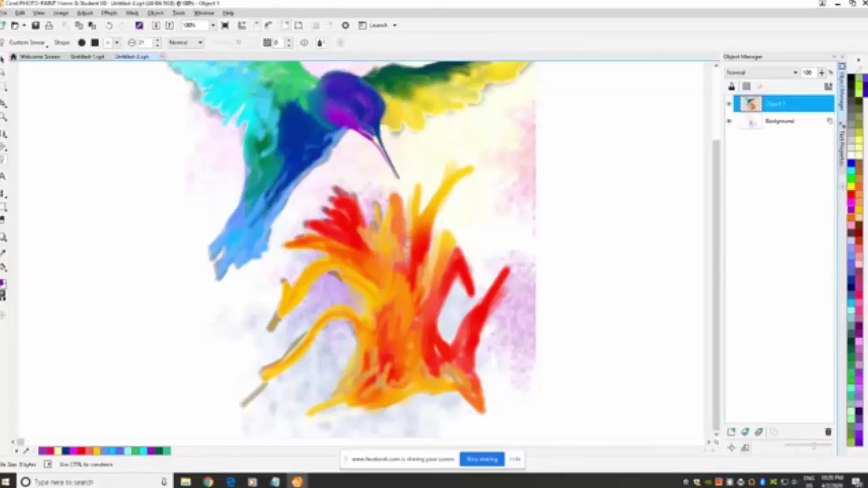
mouse_move(414, 209)
left_mouse_down()
mouse_move(416, 185)
mouse_move(411, 217)
mouse_move(416, 183)
mouse_move(410, 197)
mouse_move(419, 220)
mouse_move(457, 169)
left_mouse_up()
mouse_move(437, 219)
left_mouse_down()
mouse_move(419, 277)
mouse_move(434, 243)
mouse_move(427, 305)
mouse_move(434, 332)
mouse_move(474, 326)
left_mouse_up()
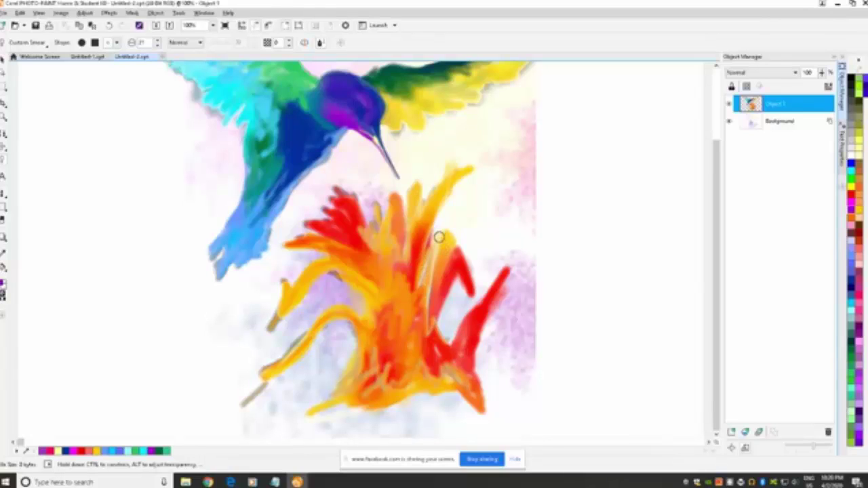
Step: Streak yellow and orange from the right central petals down into the flower's core, separating the upper petals with fine smears
left_click_drag(439, 237, 424, 343)
mouse_move(432, 290)
left_mouse_down()
mouse_move(413, 334)
mouse_move(422, 325)
left_mouse_up()
left_click_drag(416, 361, 407, 383)
left_click_drag(422, 298, 415, 324)
mouse_move(402, 217)
left_mouse_down()
mouse_move(413, 194)
mouse_move(422, 197)
left_mouse_up()
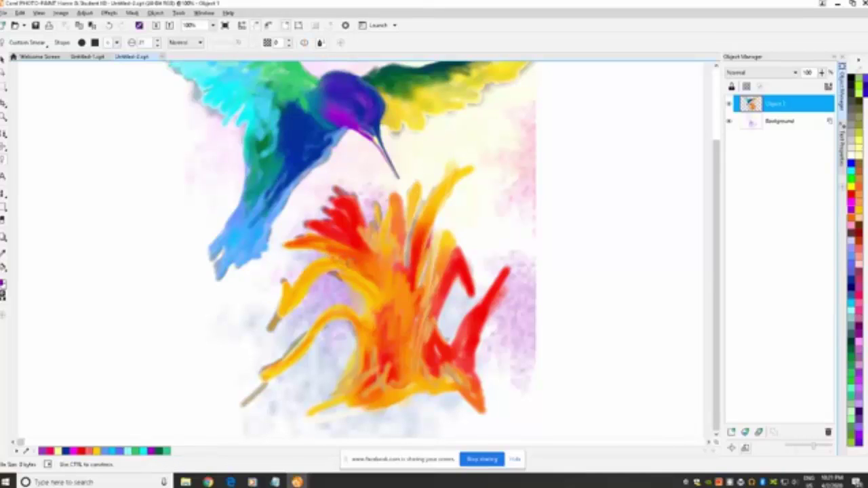
Step: Smear the left yellow and orange petals into the flower's core and reshape the short petal tip beside the red cluster
mouse_move(349, 264)
left_mouse_down()
mouse_move(359, 271)
mouse_move(332, 257)
mouse_move(361, 263)
mouse_move(332, 255)
mouse_move(394, 288)
left_mouse_up()
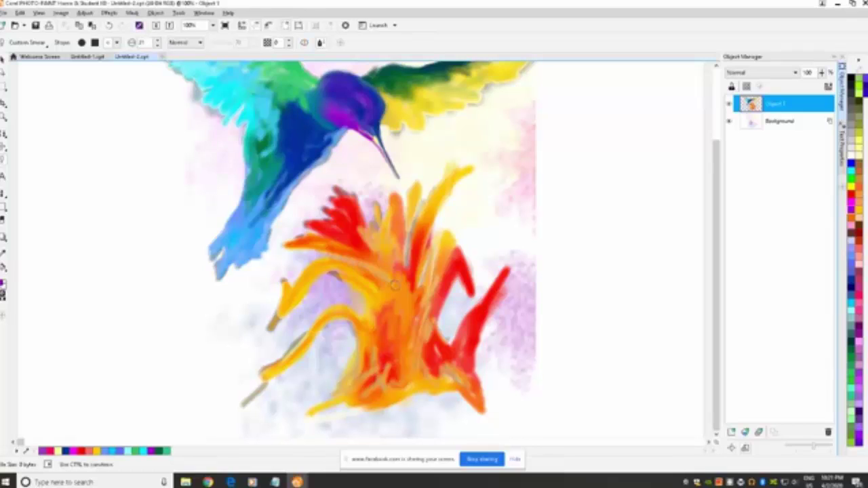
left_click_drag(360, 264, 387, 291)
left_click(387, 291)
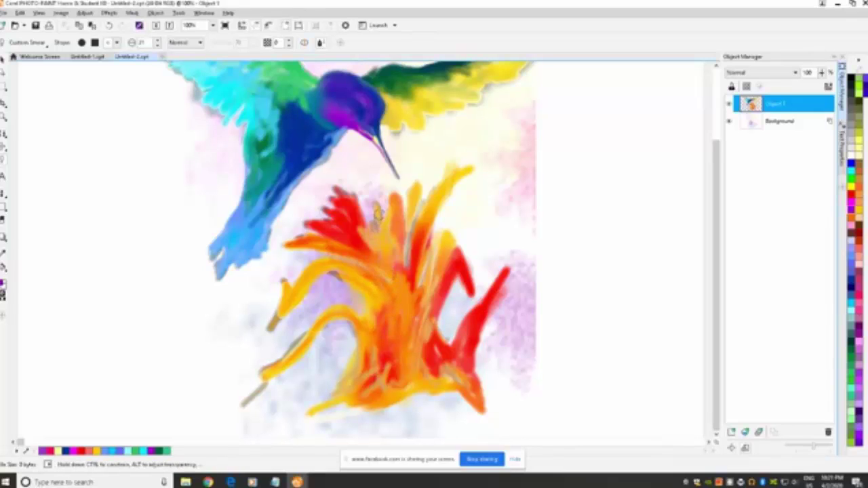
left_click_drag(378, 214, 392, 193)
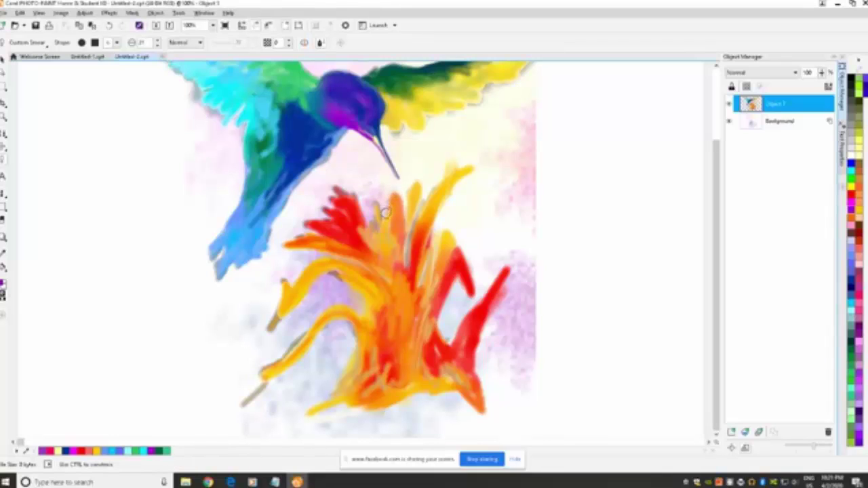
Step: Smear fine orange and yellow strands between the red petal cluster and the flower's central petals down into its core
left_click_drag(383, 245, 381, 249)
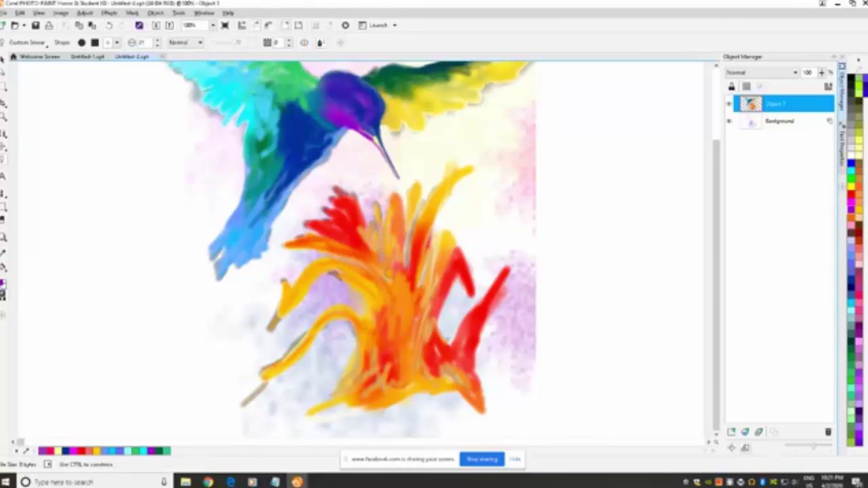
left_click_drag(406, 207, 402, 200)
mouse_move(401, 257)
left_mouse_down()
mouse_move(401, 267)
mouse_move(378, 260)
mouse_move(391, 286)
left_mouse_up()
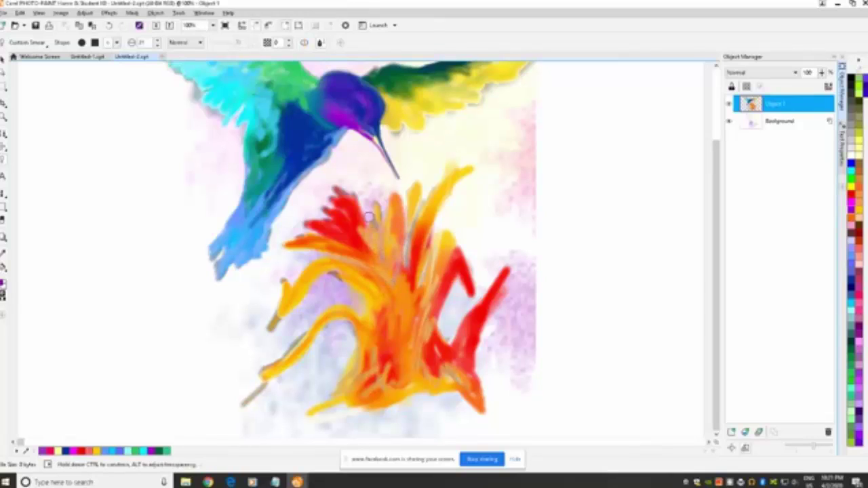
left_click_drag(368, 216, 366, 212)
mouse_move(376, 250)
left_mouse_down()
mouse_move(353, 221)
mouse_move(381, 281)
left_mouse_up()
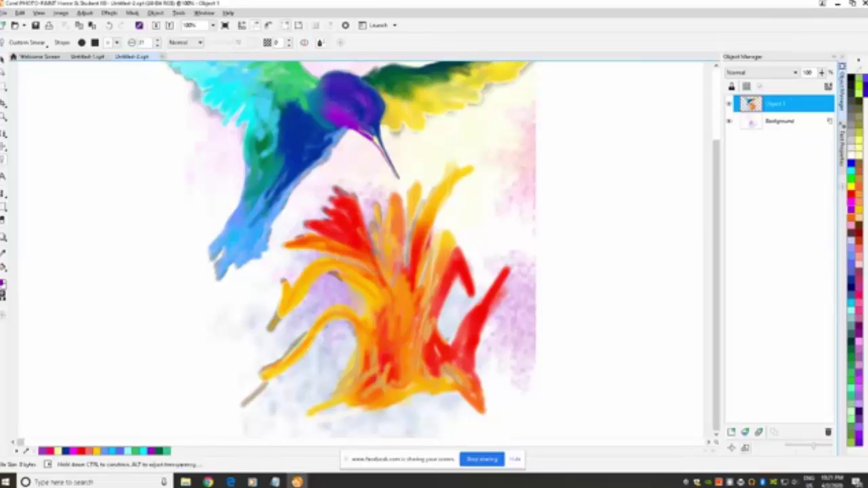
left_click(378, 243)
mouse_move(376, 239)
left_mouse_down()
mouse_move(382, 303)
mouse_move(395, 283)
left_mouse_up()
left_click_drag(462, 288, 447, 341)
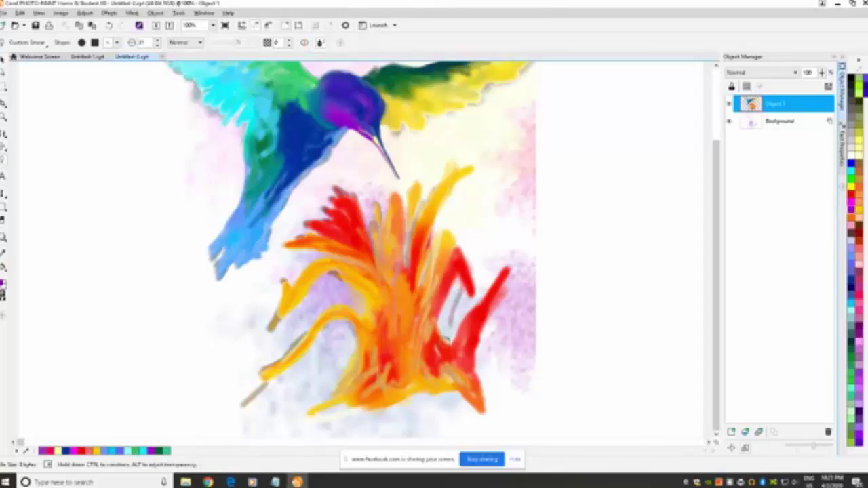
left_click(20, 13)
left_click(30, 23)
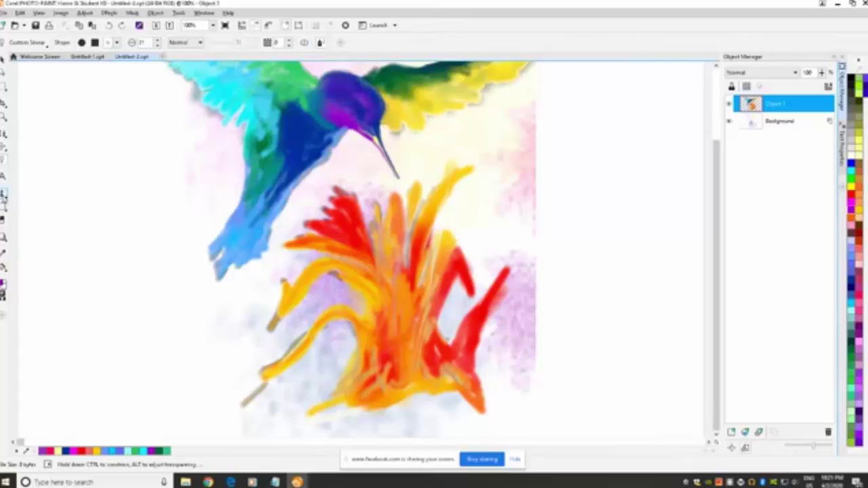
Step: Paint a round black eye on the bird's purple head with the small soft brush and add a white highlight with a size 4 art brush
left_click(4, 194)
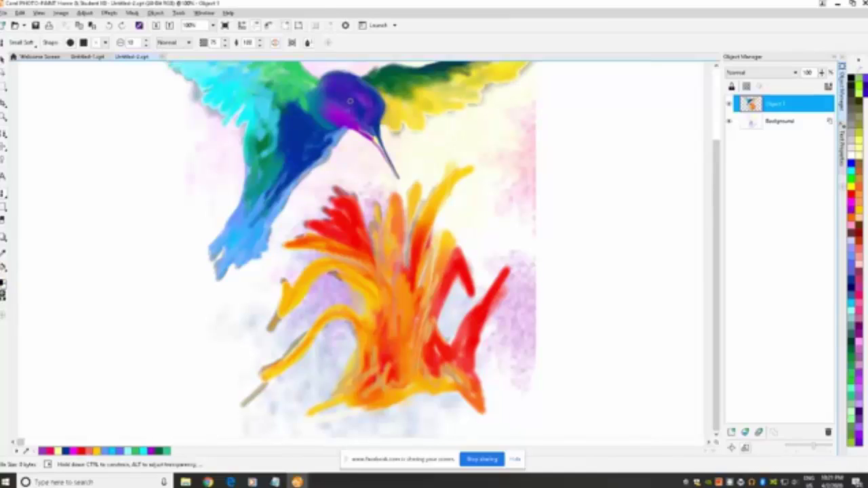
left_click_drag(351, 105, 348, 106)
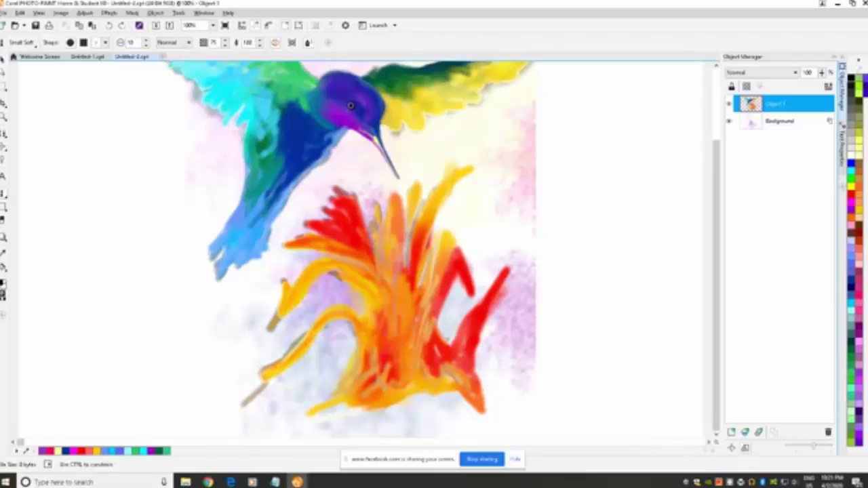
left_click(352, 103)
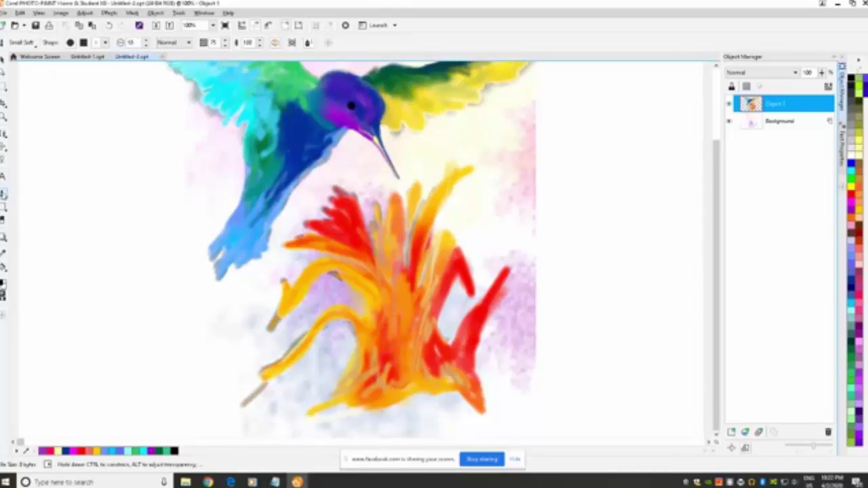
left_click(145, 45)
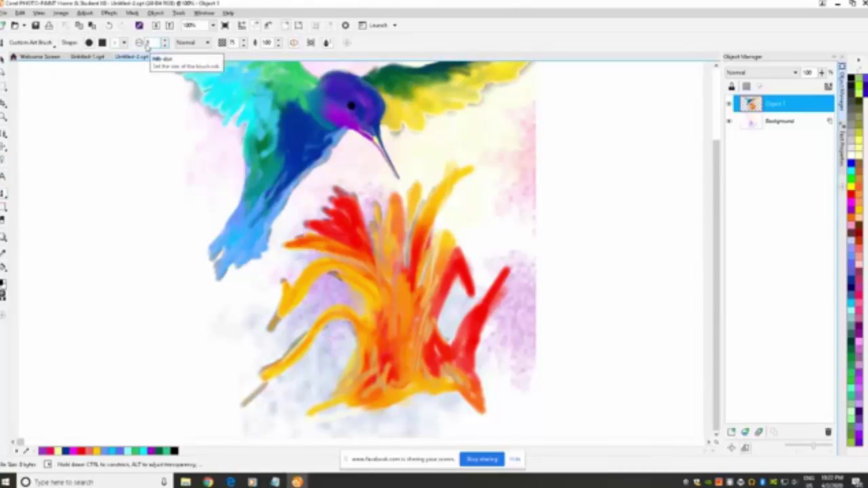
left_click(164, 41)
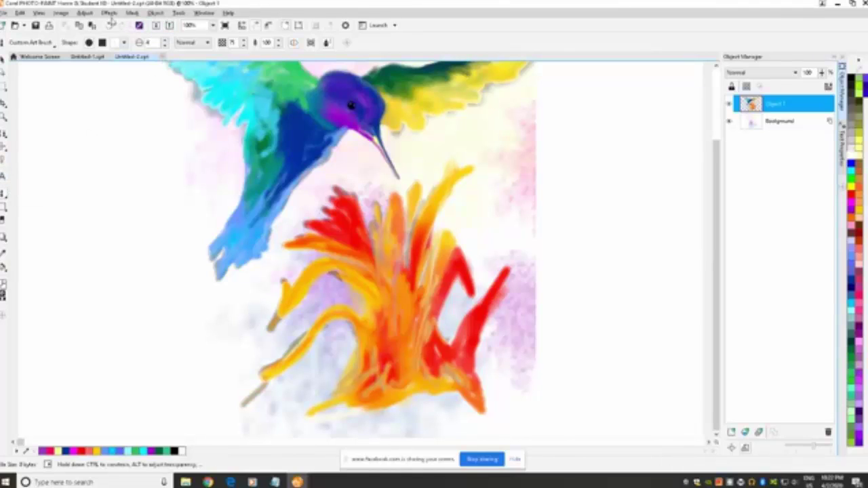
Step: Duplicate the object holding the hummingbird and flower
left_click(4, 117)
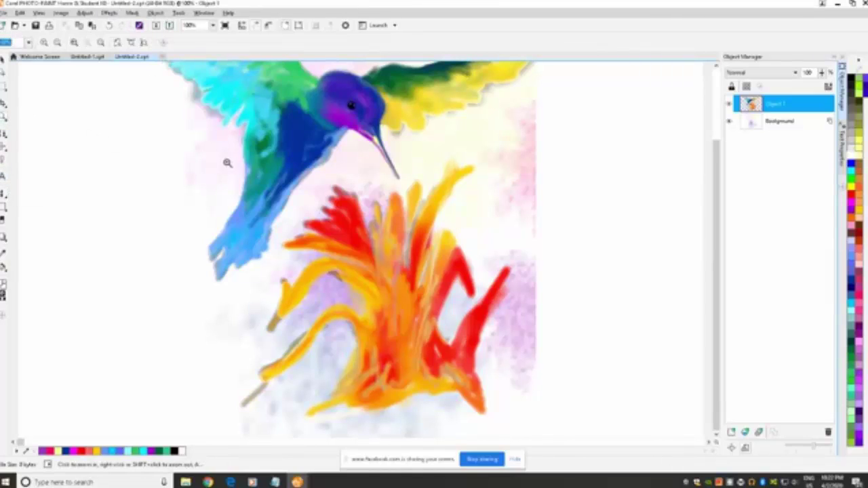
right_click(244, 168)
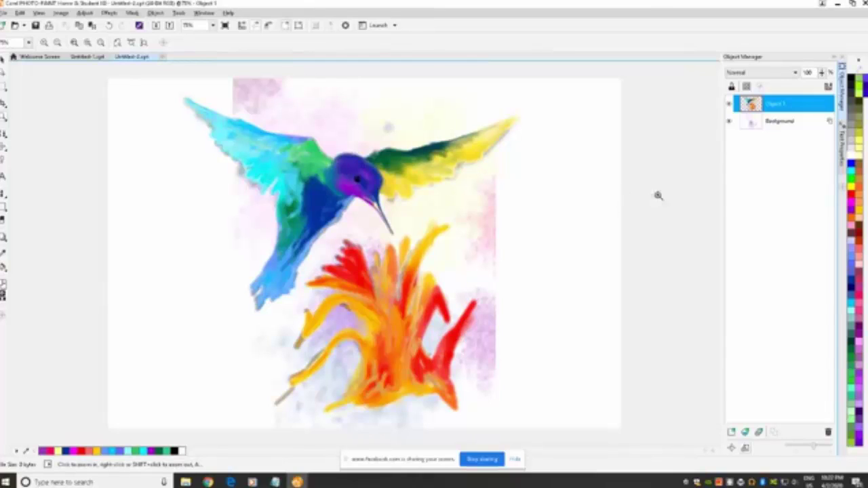
double_click(804, 107)
right_click(805, 107)
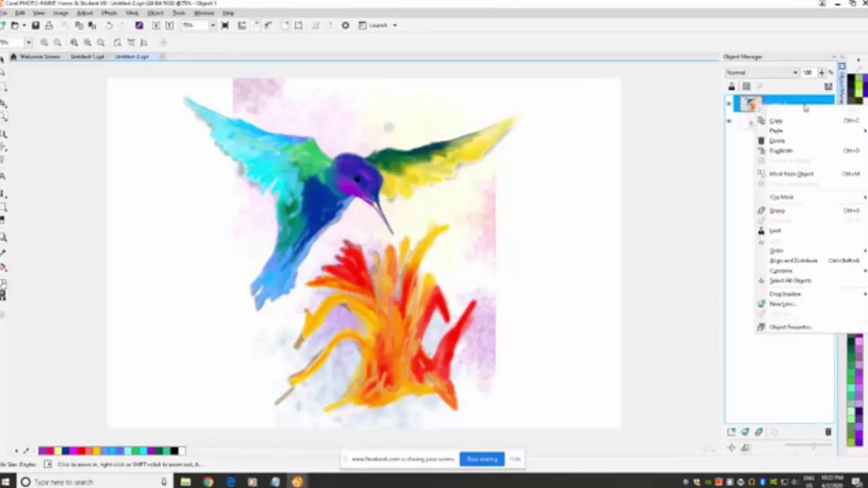
left_click(792, 152)
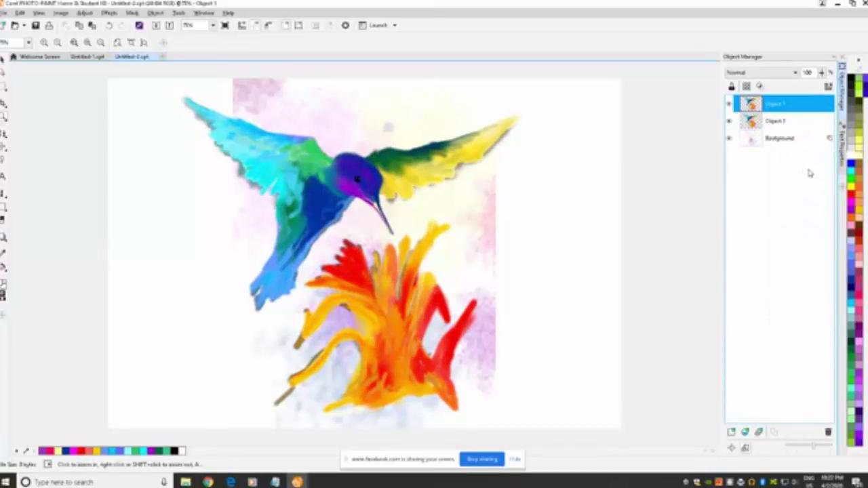
Step: Select both copies of the hummingbird and flower object and combine them together into one object
right_click(809, 107)
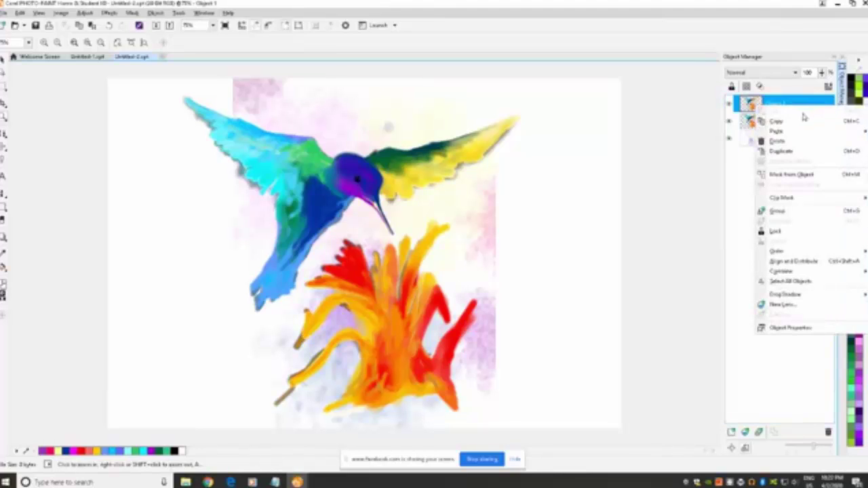
left_click(667, 216)
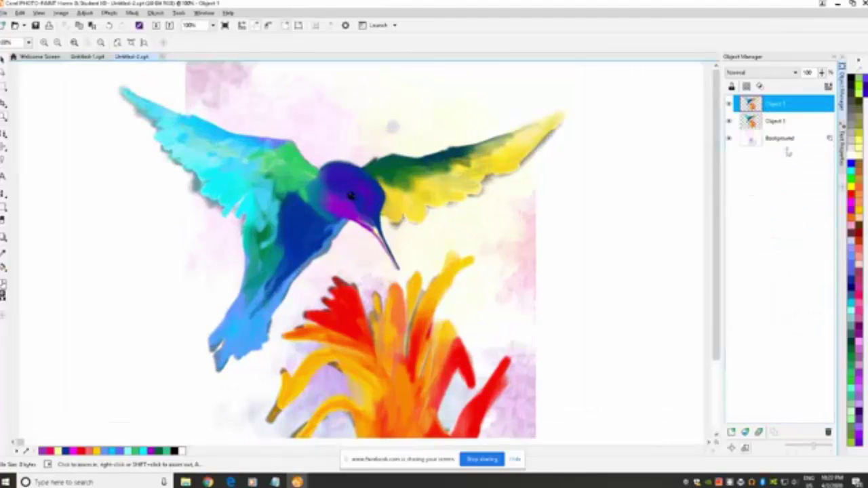
left_click(803, 122, "shift")
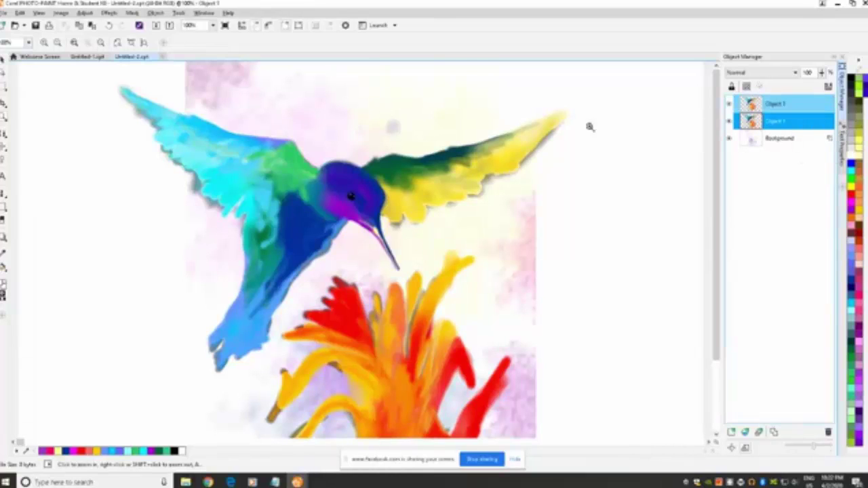
left_click(163, 15)
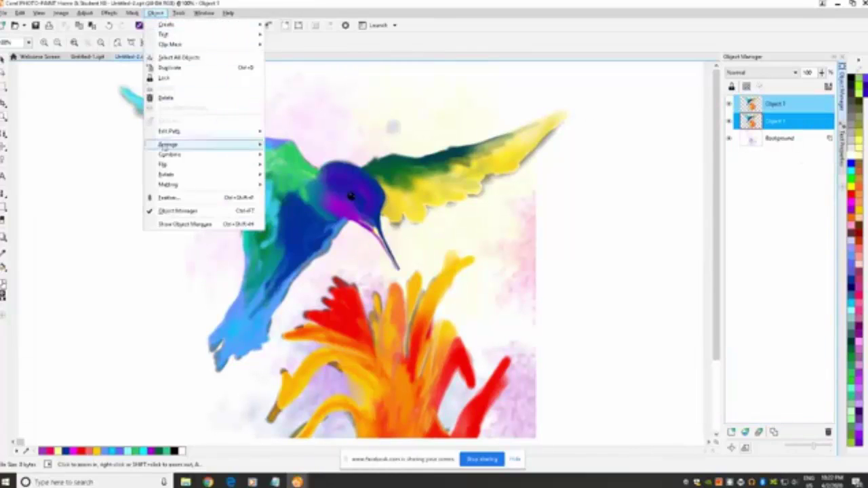
mouse_move(206, 158)
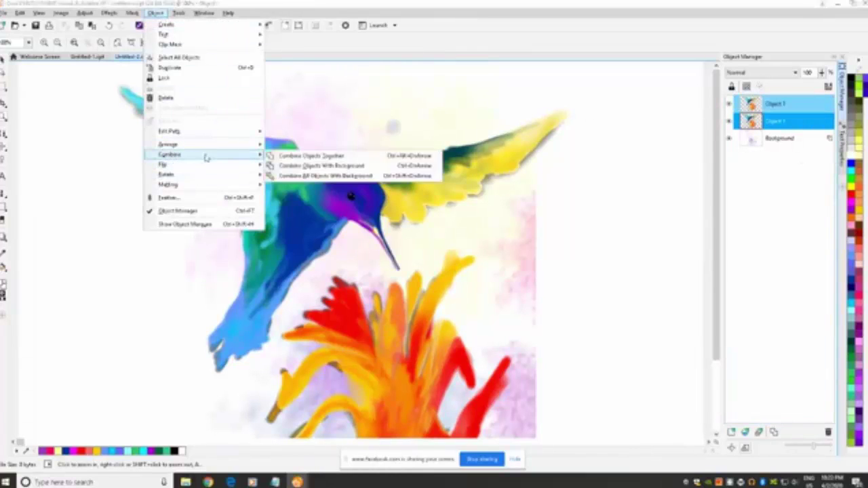
left_click(310, 158)
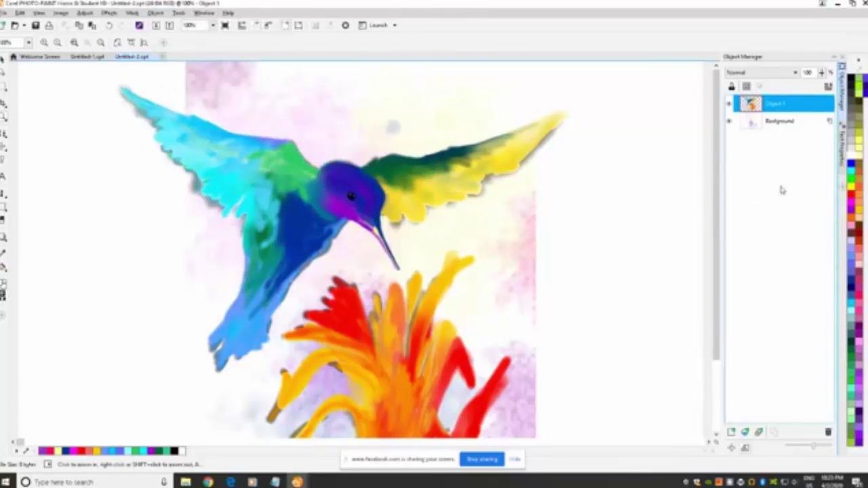
Step: Open the Plastic texture effect for the combined hummingbird and flower object and reset its settings
left_click(110, 13)
left_click(110, 13)
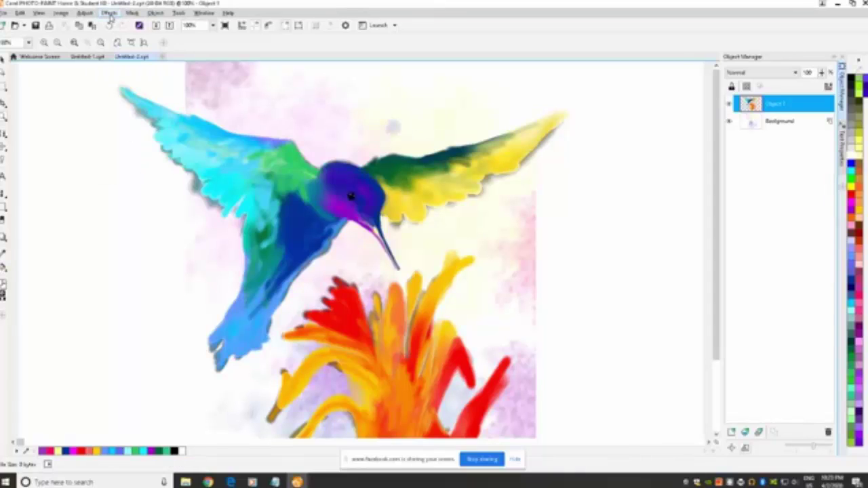
left_click(110, 14)
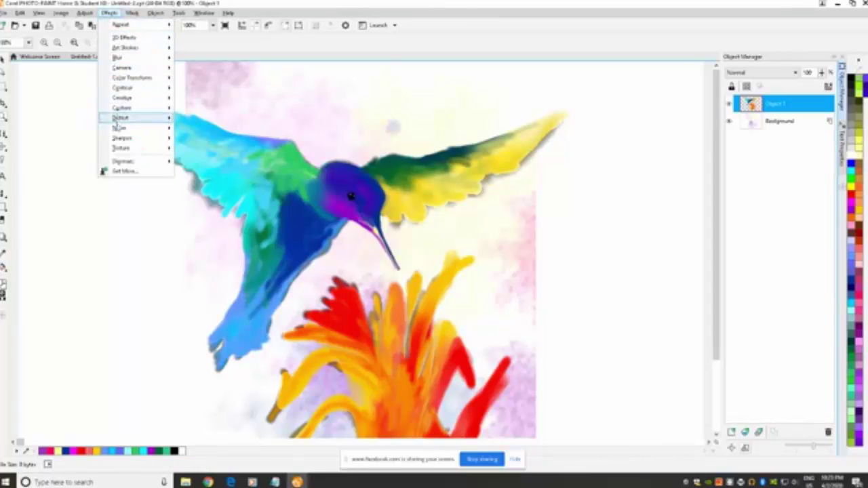
mouse_move(120, 148)
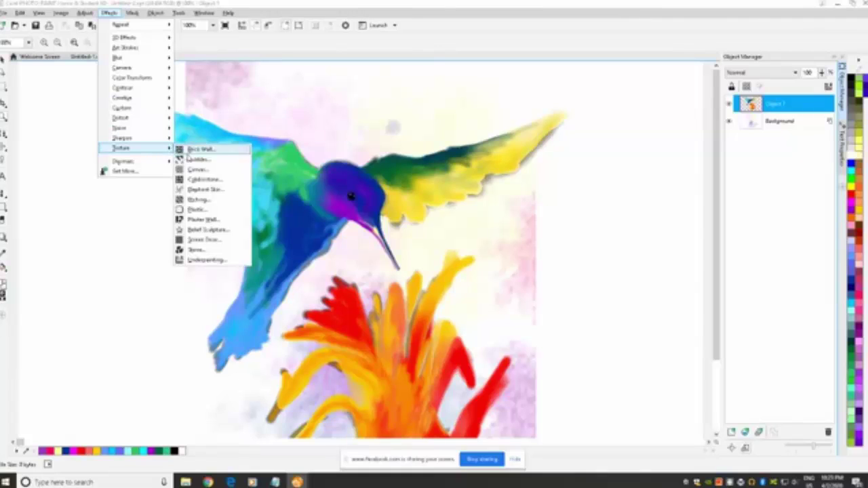
left_click(195, 210)
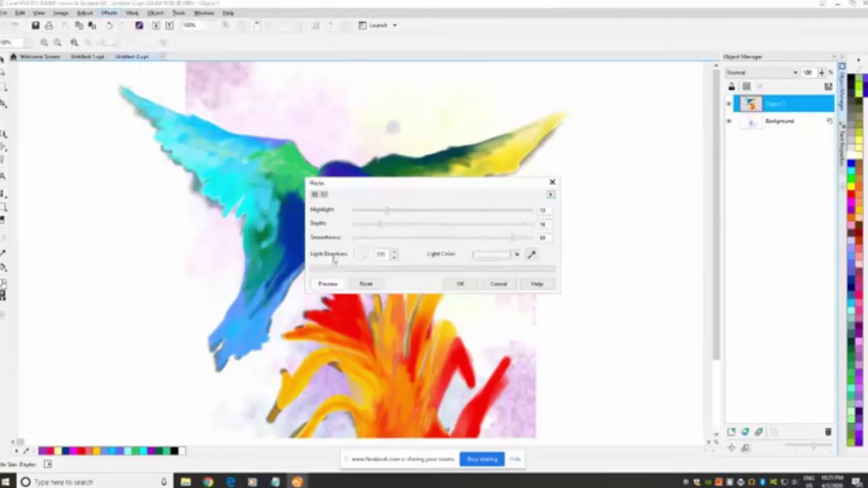
left_click_drag(440, 192, 745, 178)
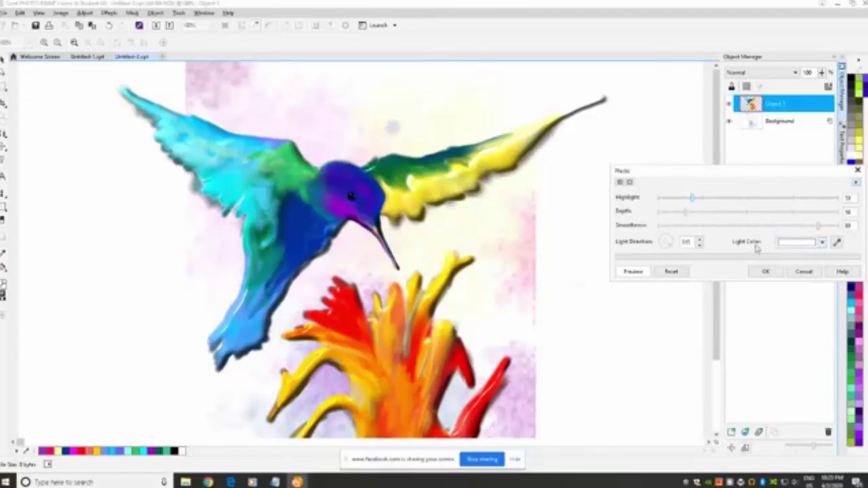
left_click(677, 272)
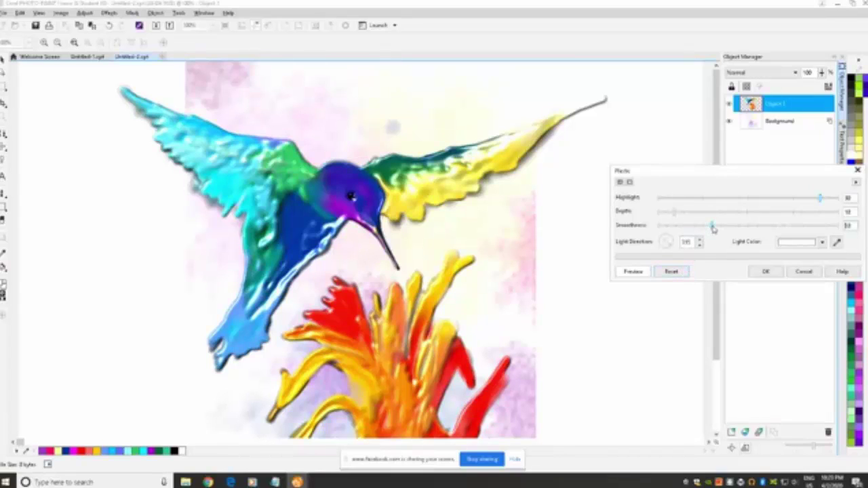
Step: Set the Plastic effect's smoothness to 85, highlight to 40 and depth to 37, and apply it to the object
left_click_drag(712, 229, 811, 230)
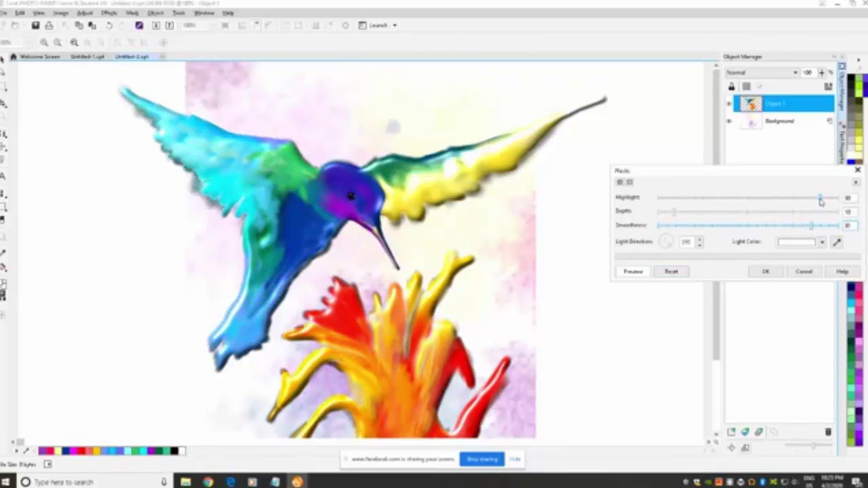
left_click_drag(820, 201, 728, 201)
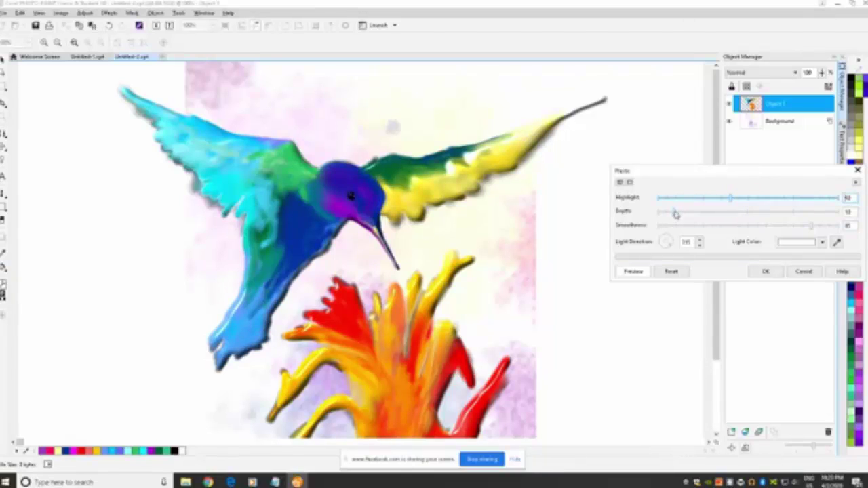
left_click_drag(675, 214, 724, 214)
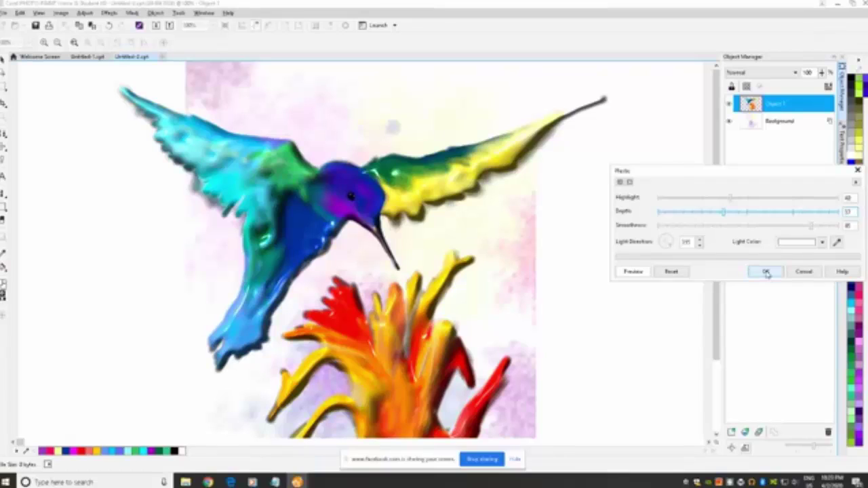
left_click(765, 271)
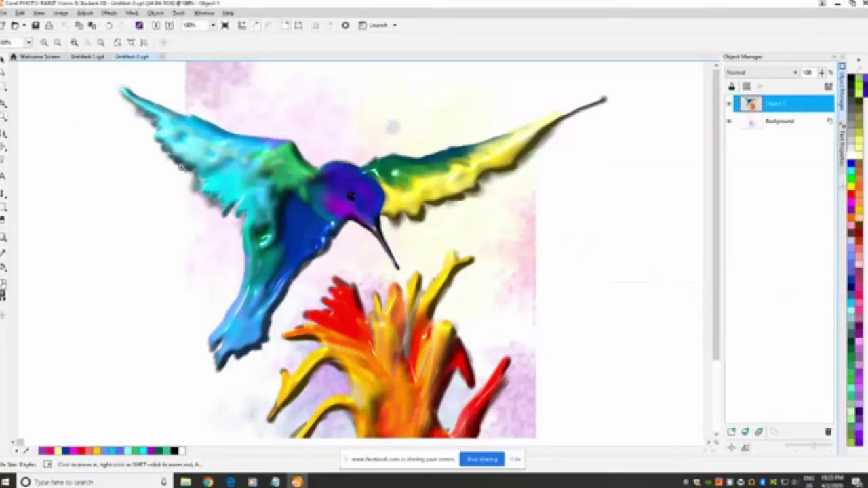
left_click(7, 118)
right_click(299, 196)
right_click(336, 195)
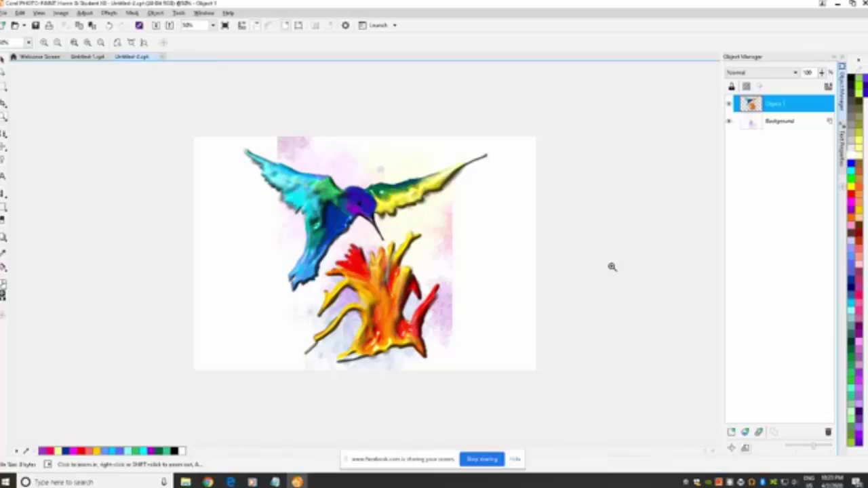
left_click(396, 223)
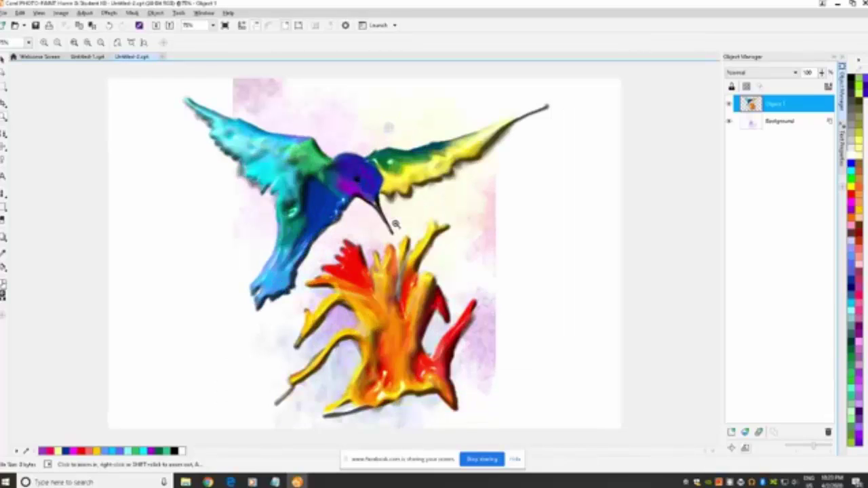
left_click(408, 225)
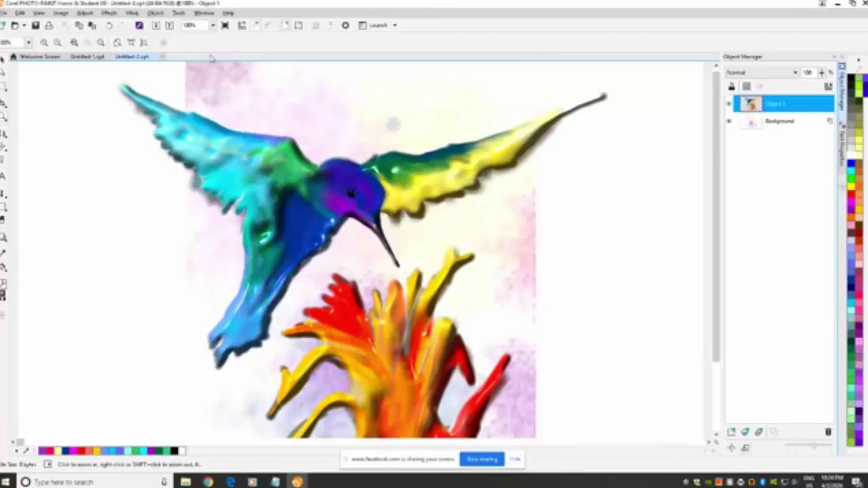
Step: Combine the hummingbird and flower object with the background using Combine All Objects With Background
left_click(789, 106)
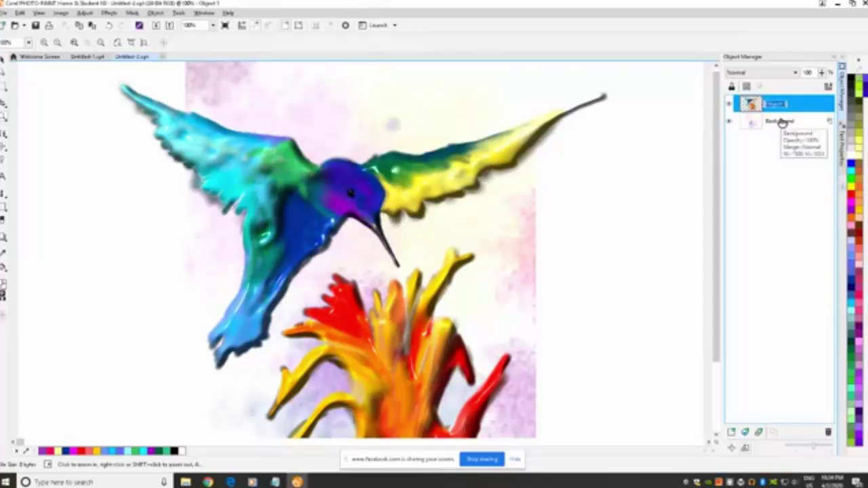
left_click(782, 121)
right_click(789, 124)
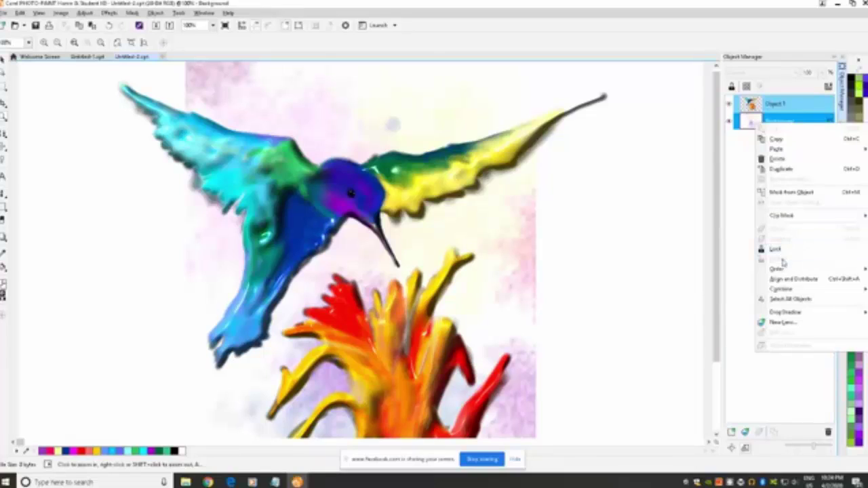
mouse_move(782, 291)
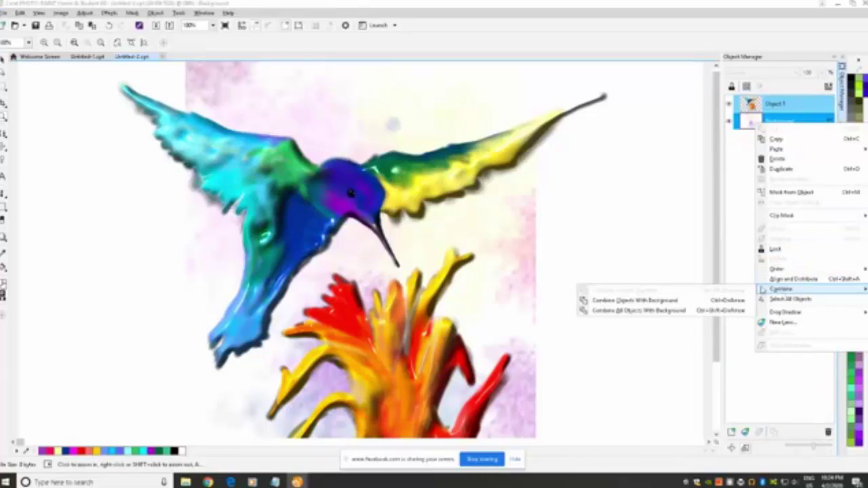
left_click(657, 310)
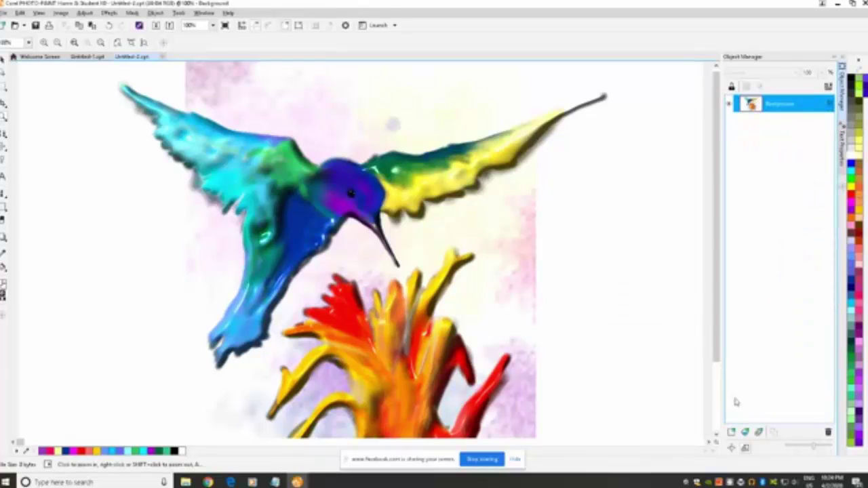
Step: Create a new object above the background and set up the Custom Art Brush with a speckled 50-pixel nib shape reduced in size
left_click(733, 432)
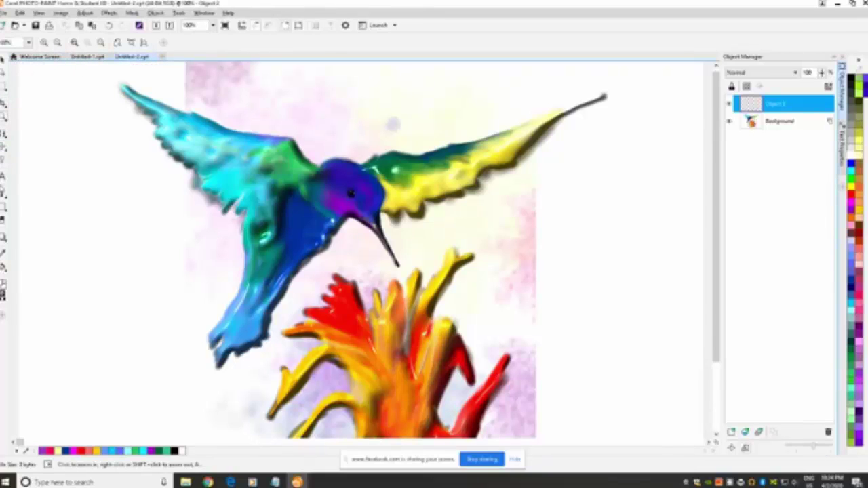
left_click(4, 194)
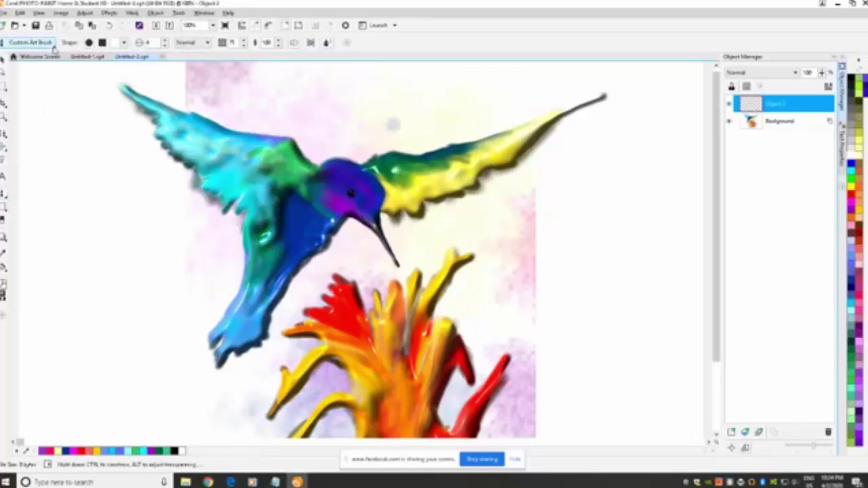
left_click(53, 43)
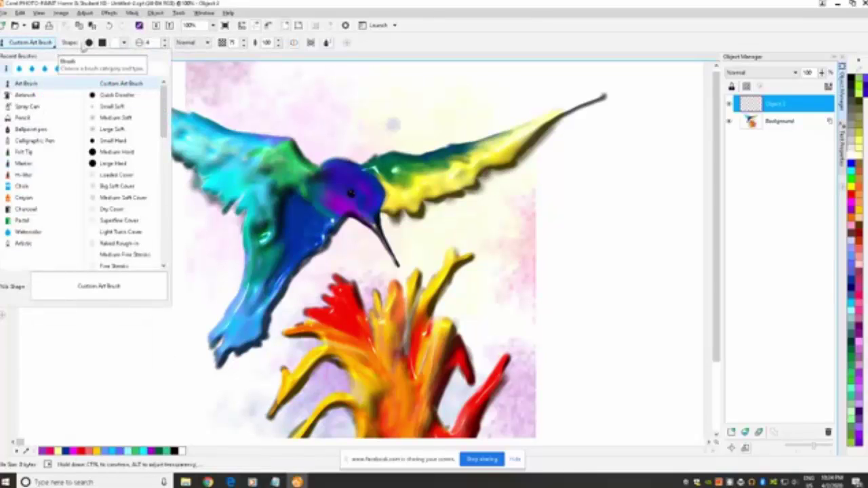
left_click(124, 43)
left_click(124, 42)
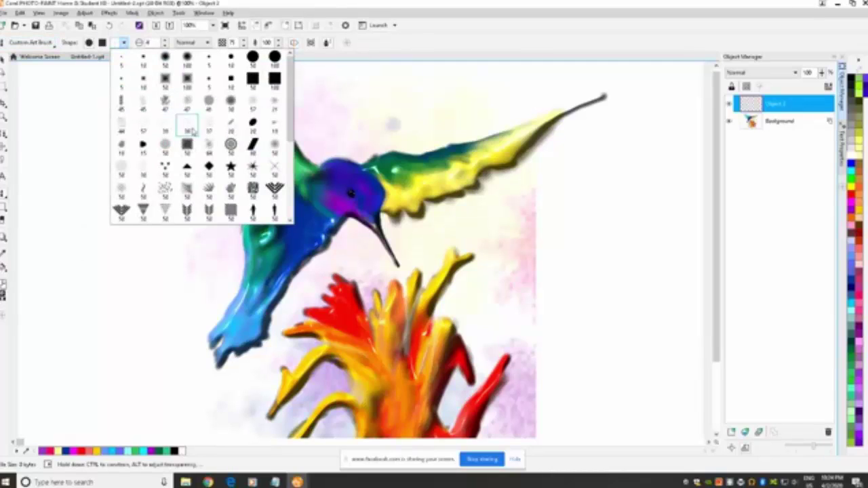
left_click_drag(291, 91, 291, 132)
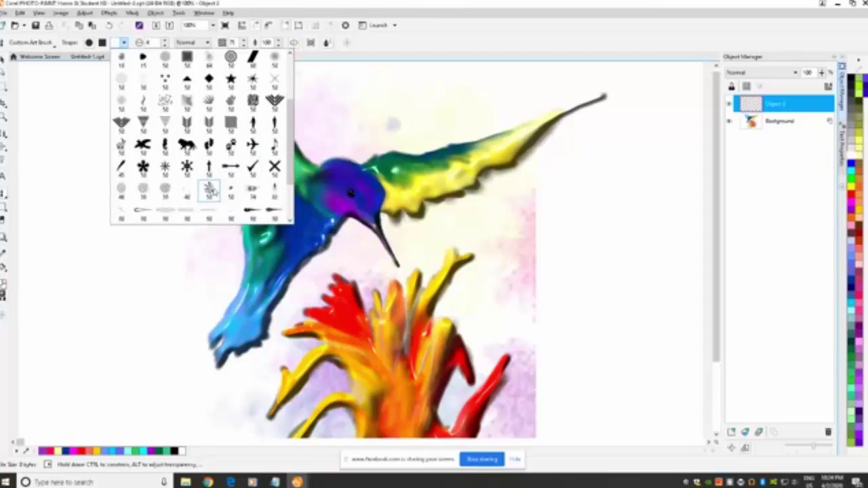
left_click(208, 188)
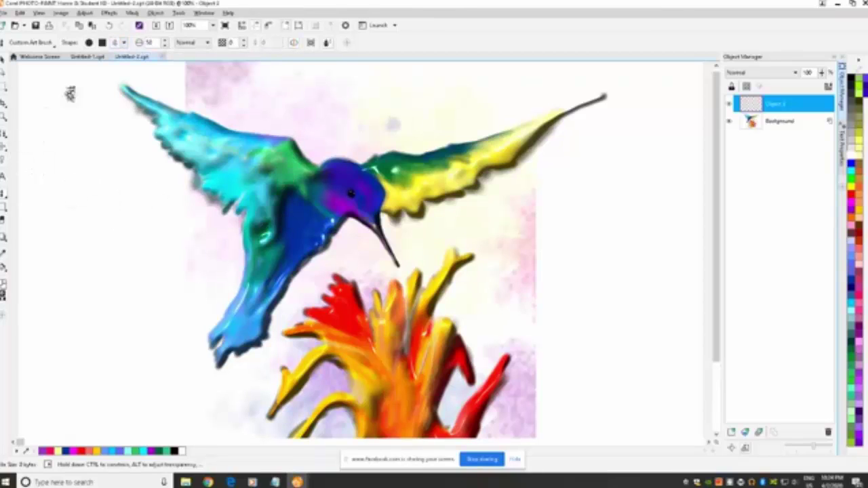
left_click(165, 45)
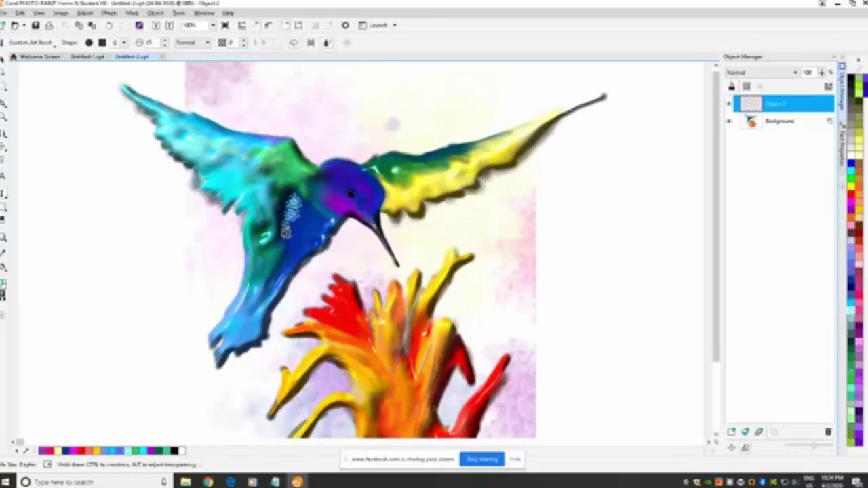
Step: Paint a light speckled feather texture over the hummingbird's dark blue belly, first along its edges and across the middle
mouse_move(290, 248)
left_mouse_down()
mouse_move(287, 263)
mouse_move(291, 251)
mouse_move(299, 256)
mouse_move(324, 240)
mouse_move(277, 278)
left_mouse_up()
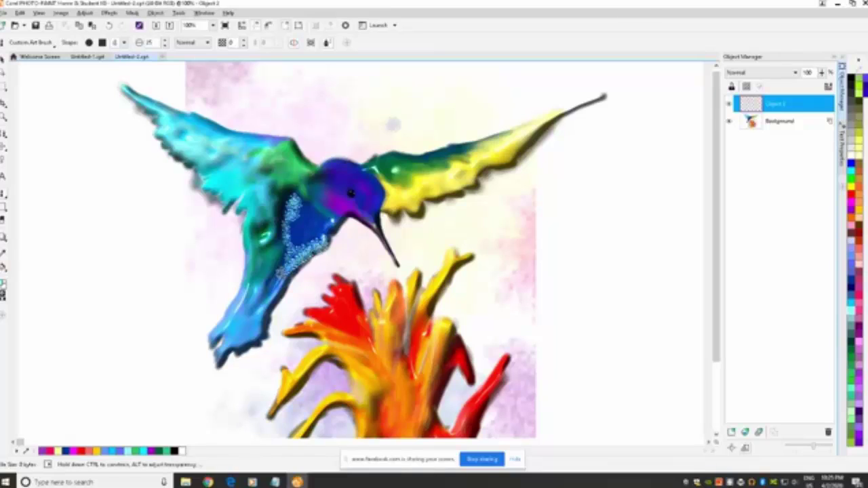
mouse_move(324, 242)
left_mouse_down()
mouse_move(328, 219)
mouse_move(306, 210)
mouse_move(320, 242)
mouse_move(297, 225)
mouse_move(313, 232)
mouse_move(299, 242)
mouse_move(297, 234)
mouse_move(284, 267)
left_mouse_up()
left_click(306, 216)
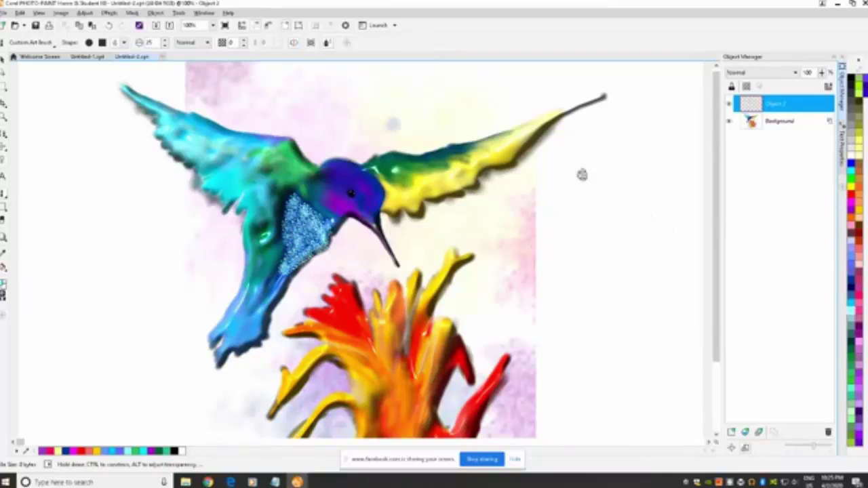
Step: Open the list of Texture effects for the object holding the speckled feather strokes
left_click(110, 13)
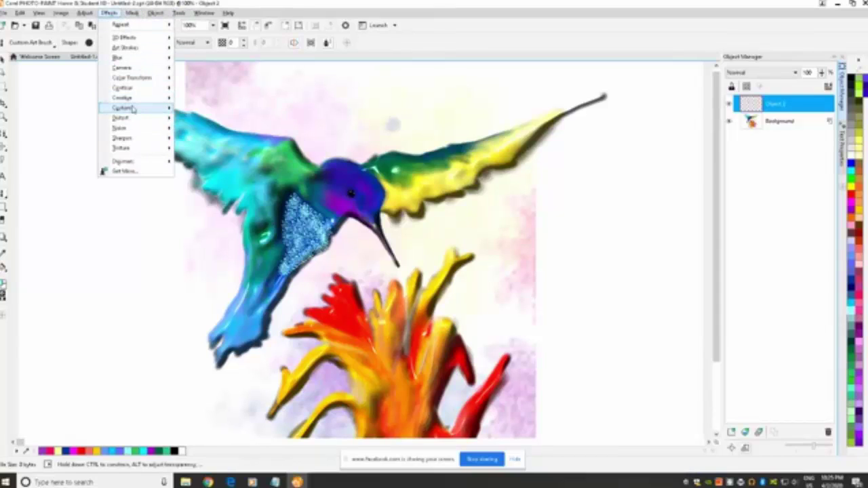
mouse_move(132, 98)
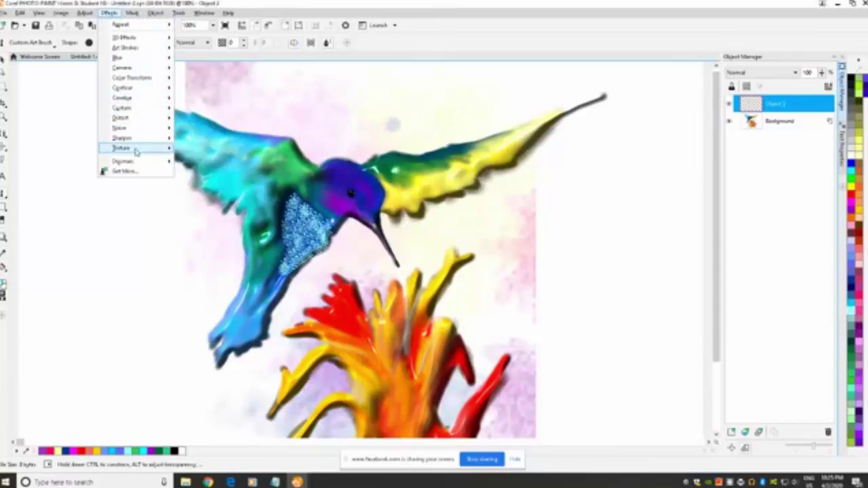
mouse_move(139, 148)
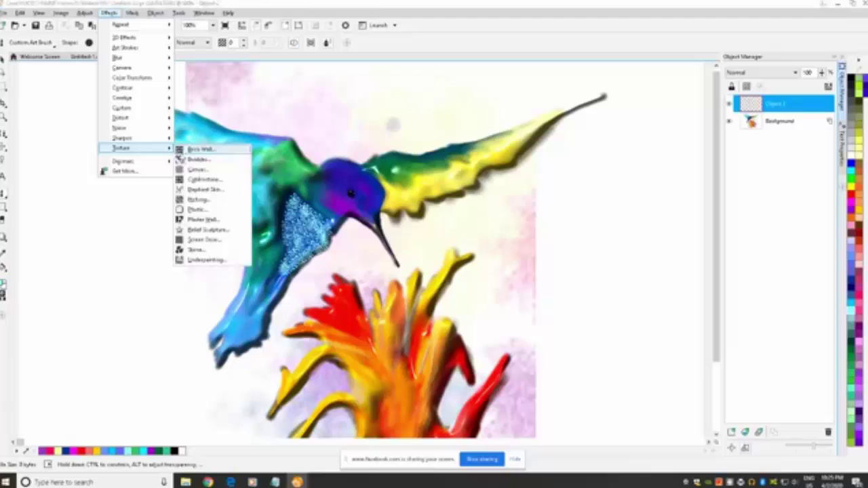
Step: Apply the Plastic texture effect to the strokes on the bird's breast, with the depth at 65 and a stronger highlight
left_click(195, 209)
left_click_drag(411, 188, 523, 89)
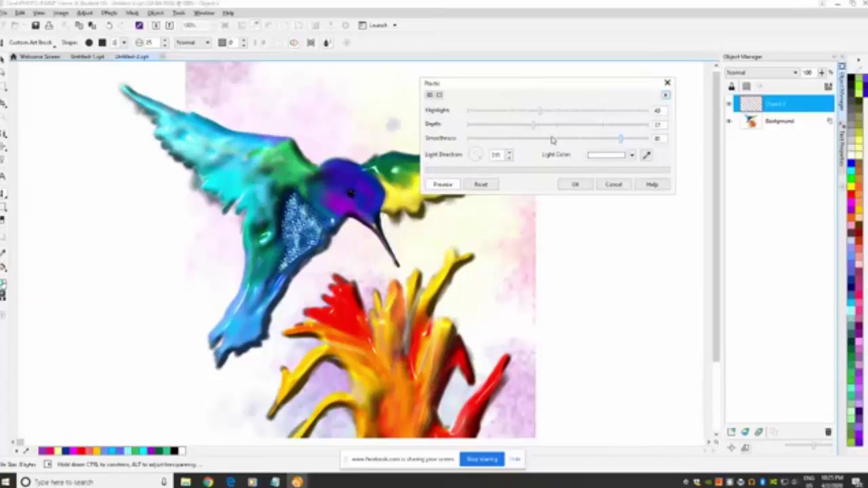
left_click(564, 125)
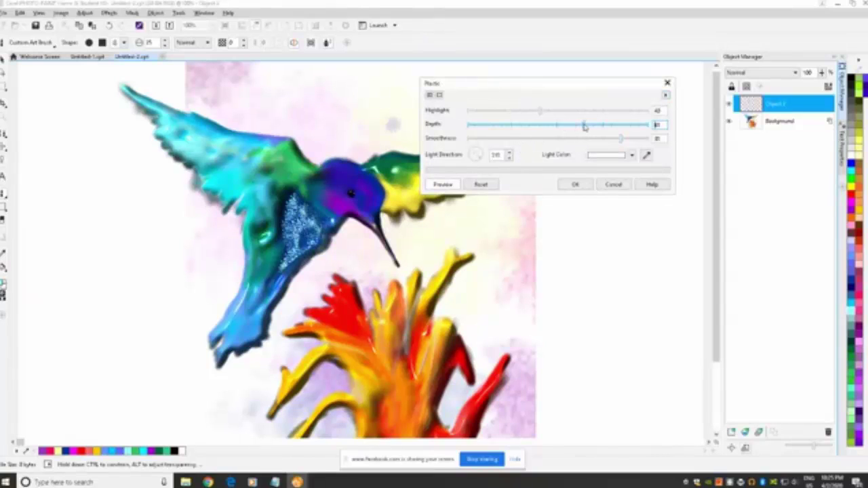
left_click_drag(572, 114, 617, 112)
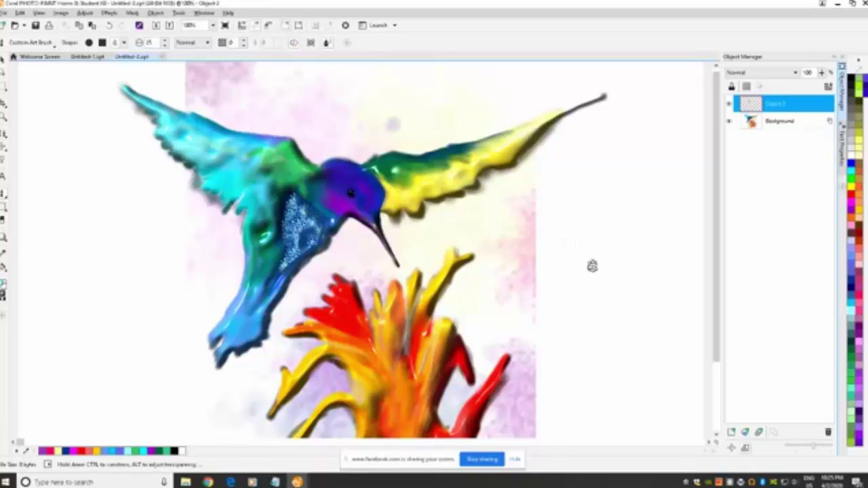
Step: Combine the breast-stroke object with the background
double_click(786, 105)
right_click(801, 111)
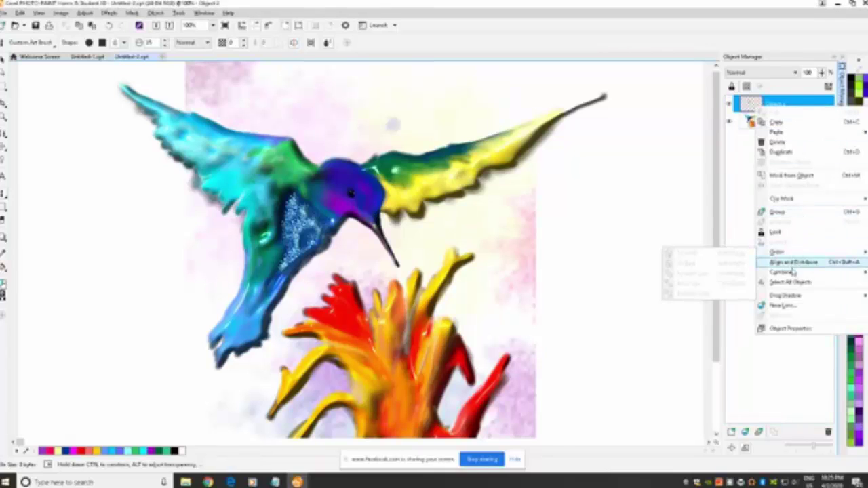
mouse_move(787, 271)
left_click(671, 293)
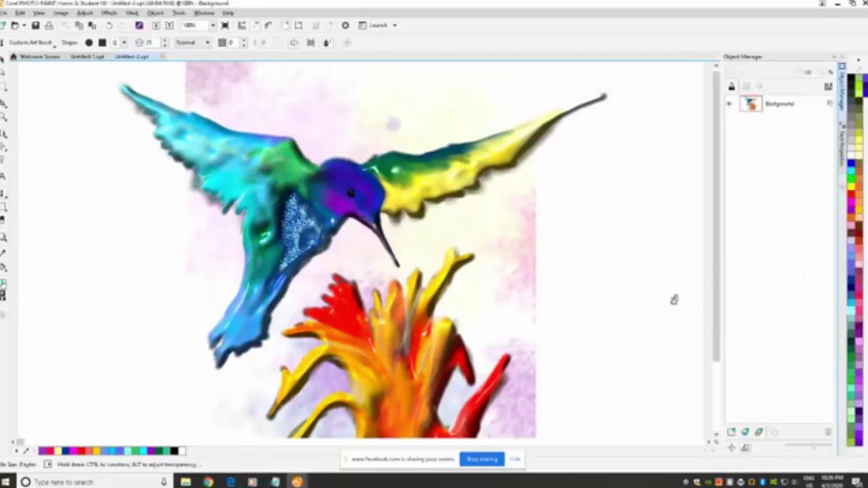
Step: Add a new object and paint fine textured feather strokes over the bird's head and cheek around the eye
left_click(732, 432)
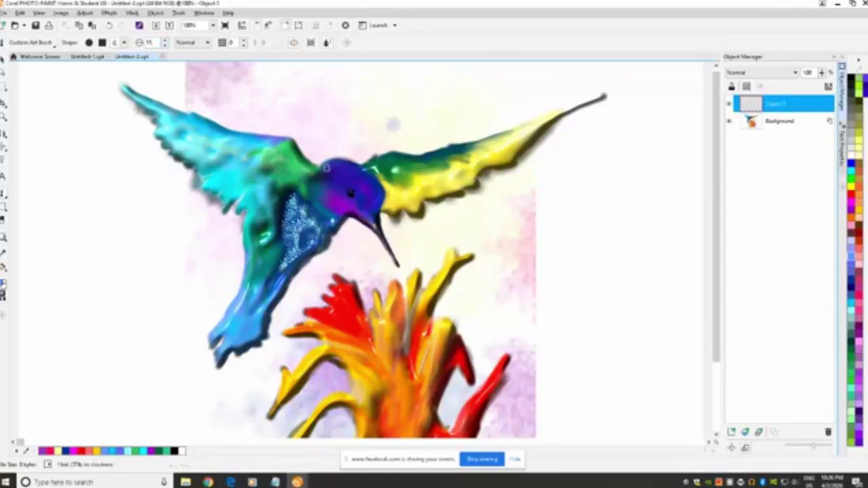
left_click_drag(330, 166, 333, 164)
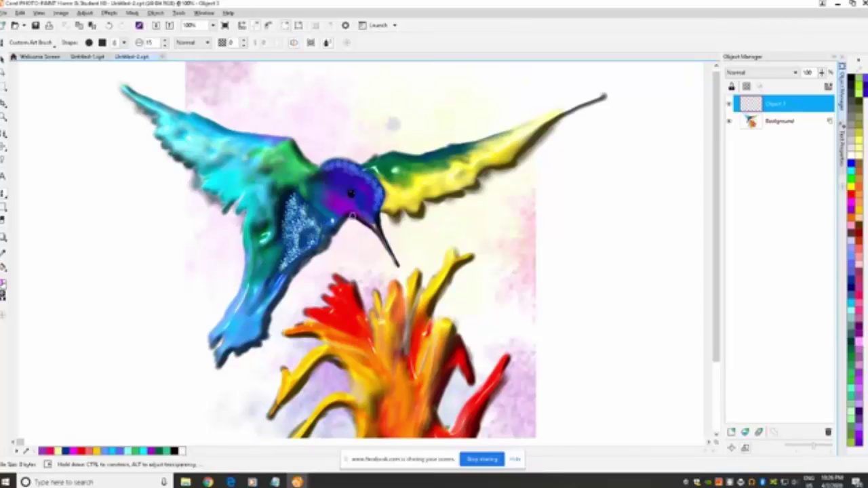
left_click(351, 211)
left_click_drag(367, 190, 369, 196)
left_click(332, 198)
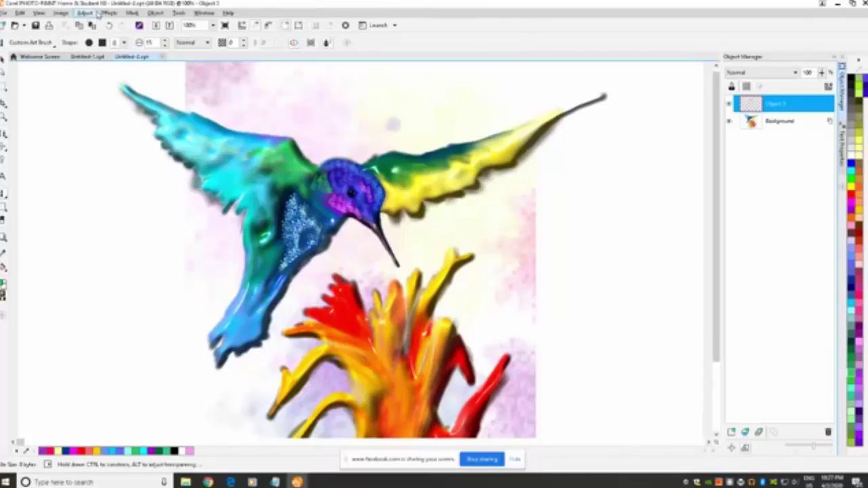
Step: Apply the Plastic texture effect to the head strokes with highlight 14, depth 10 and smoothness 6
left_click(109, 12)
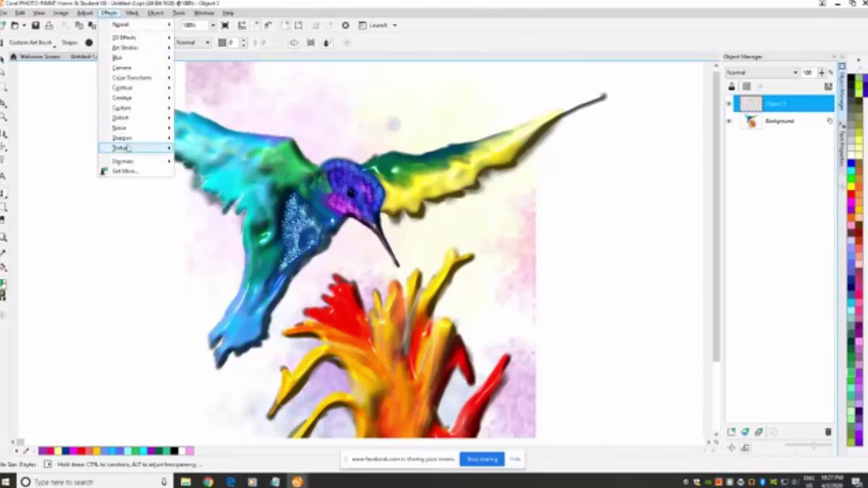
mouse_move(122, 148)
left_click(201, 209)
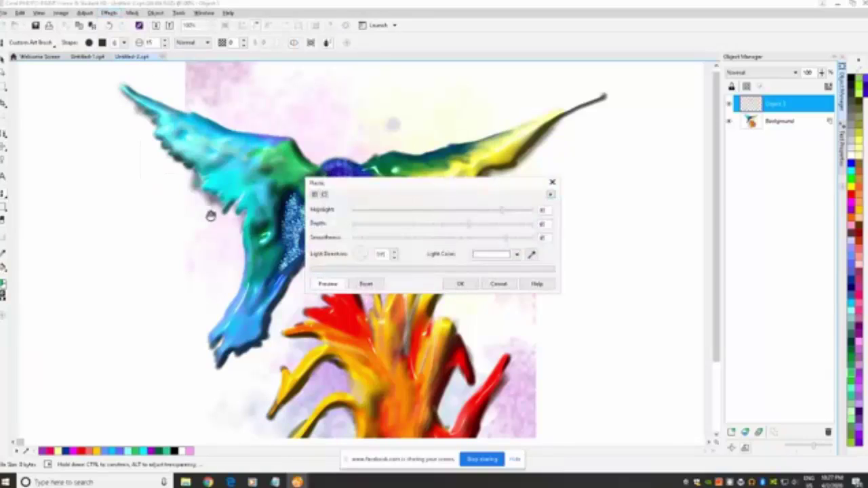
left_click_drag(381, 182, 532, 60)
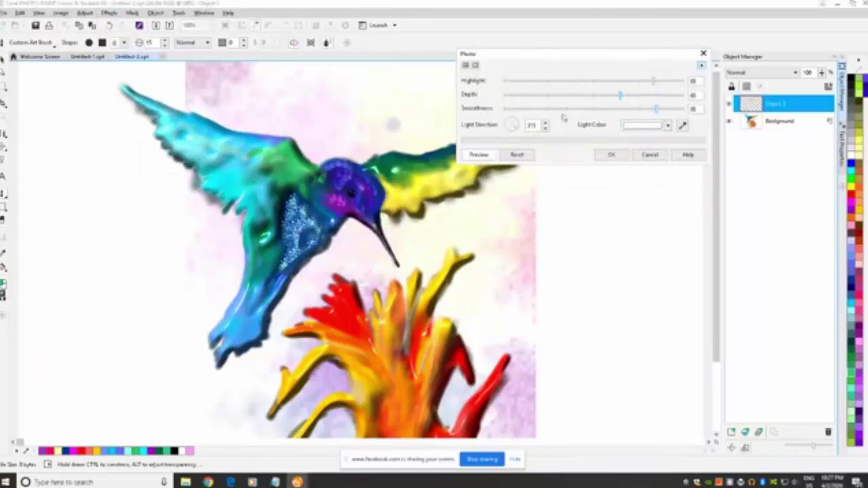
left_click(518, 155)
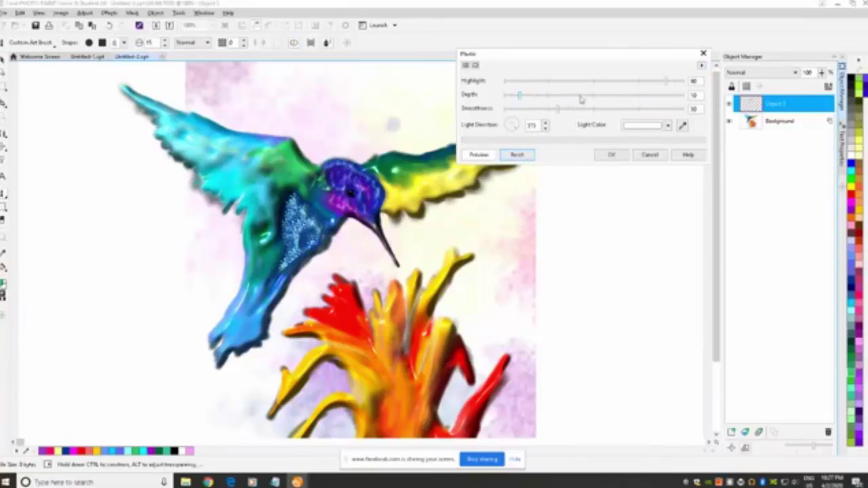
left_click(576, 81)
left_click(542, 81)
left_click(516, 81)
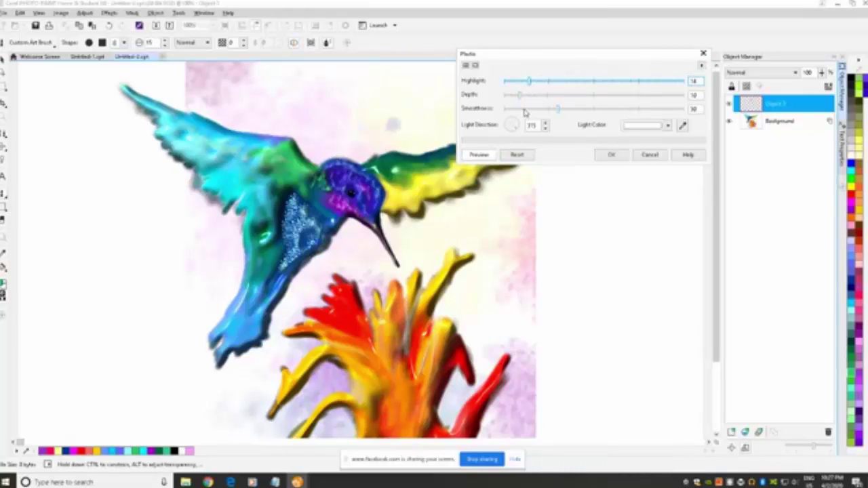
left_click(524, 110)
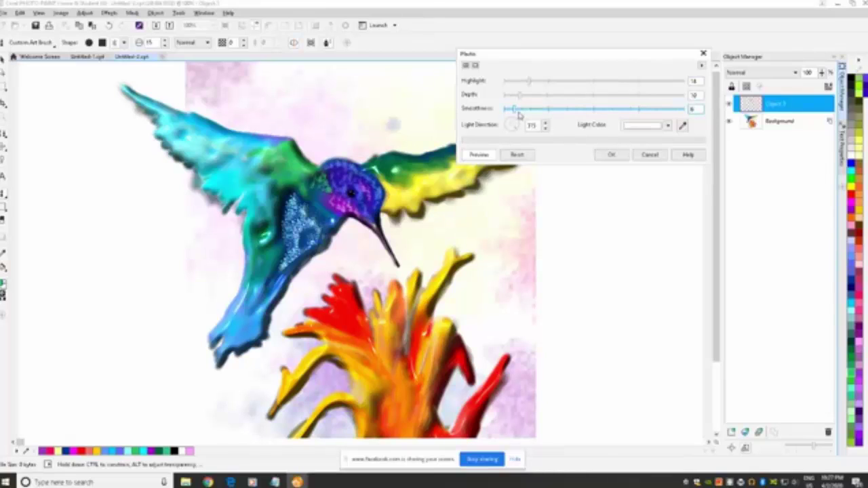
left_click(612, 155)
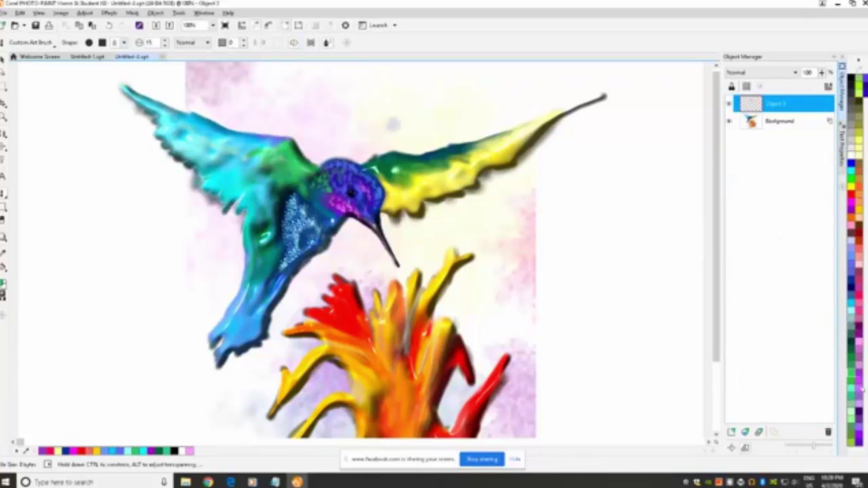
Step: Paint light green textured strokes on the bird's neck and apply the Plastic effect with highlight 14, depth 10 and smoothness 6
left_click(317, 200)
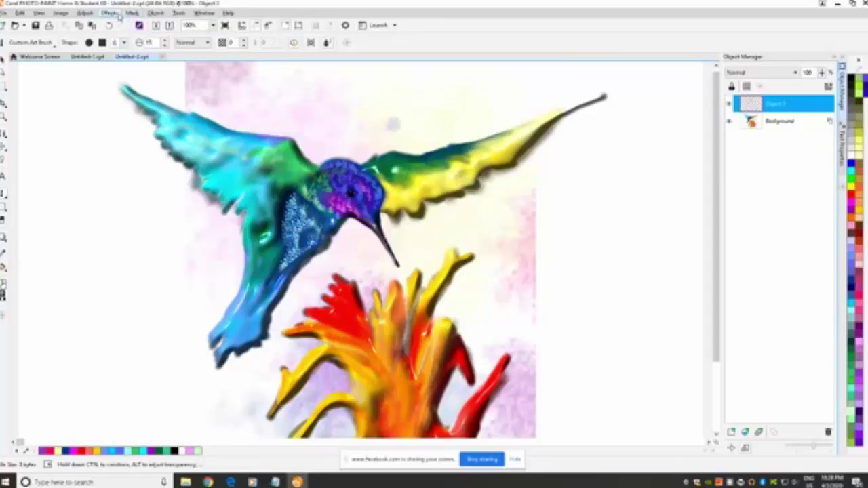
left_click(109, 13)
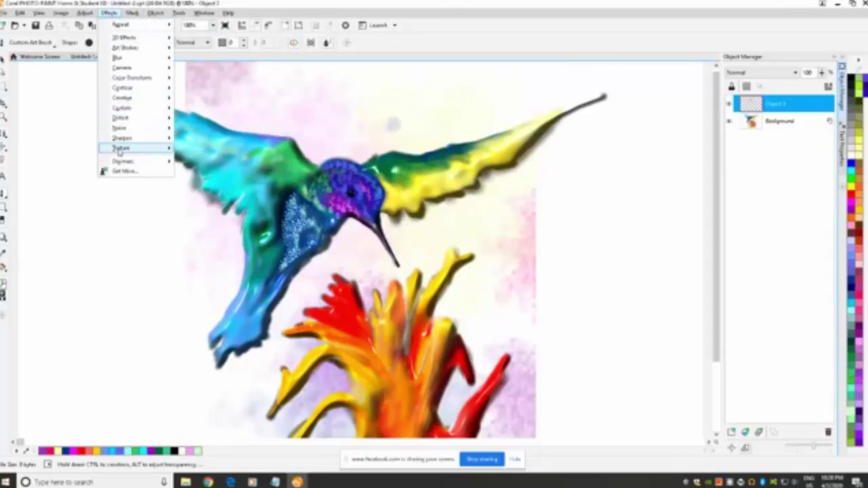
mouse_move(126, 148)
left_click(195, 209)
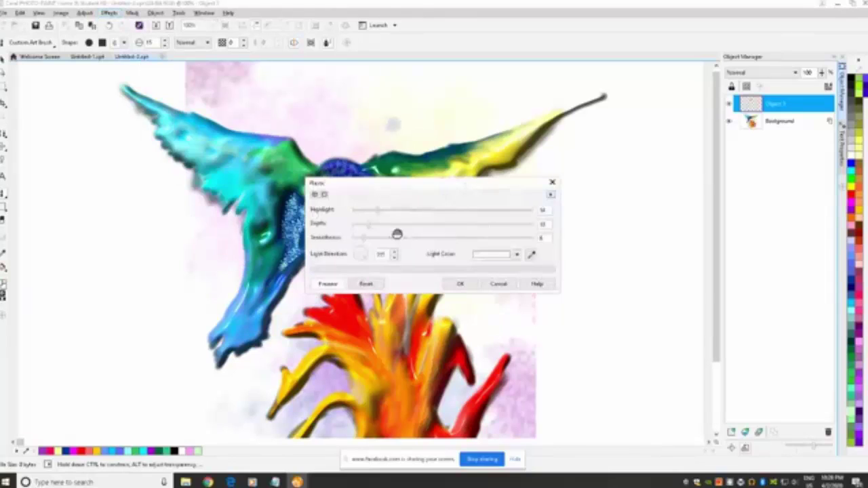
left_click_drag(441, 184, 634, 68)
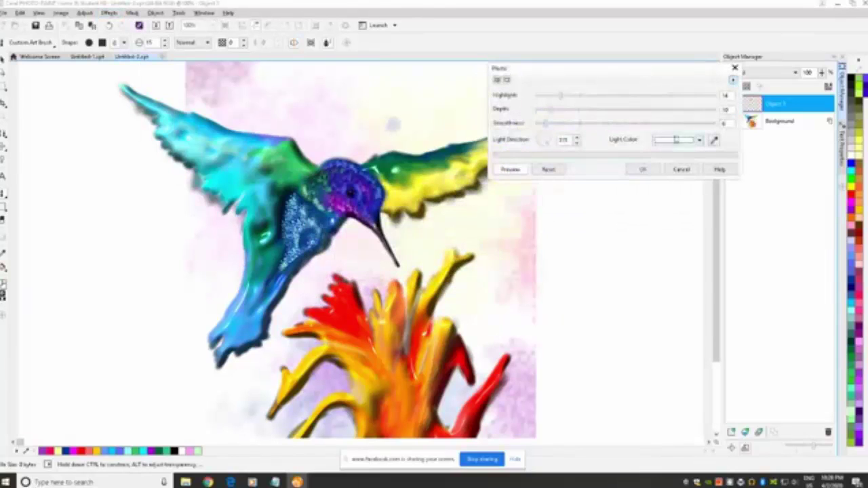
left_click(643, 169)
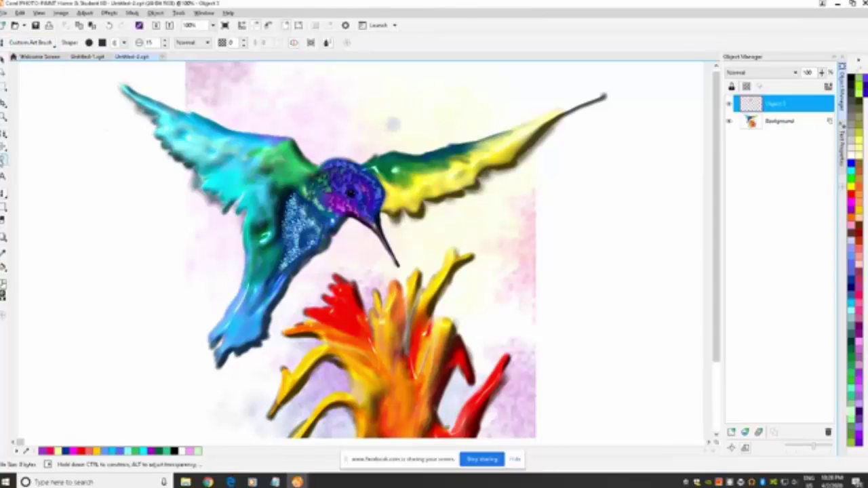
Step: Activate the Smear tool and combine all objects with the background
left_click(4, 160)
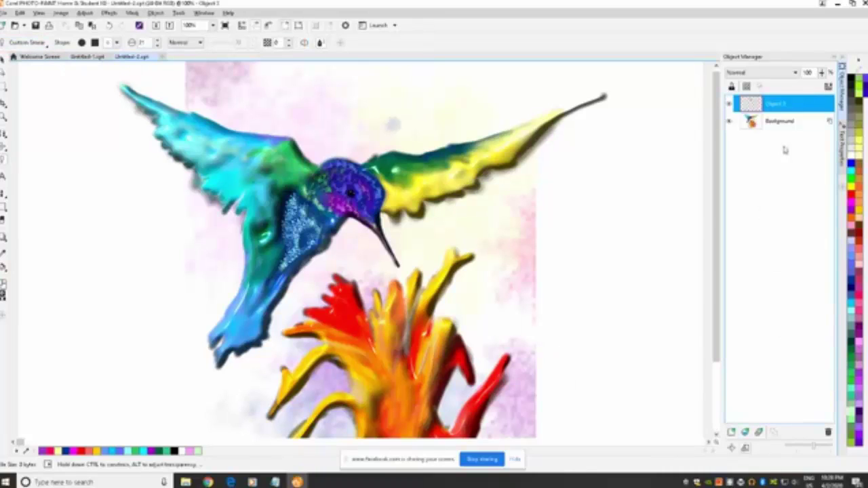
left_click(794, 123)
right_click(796, 126)
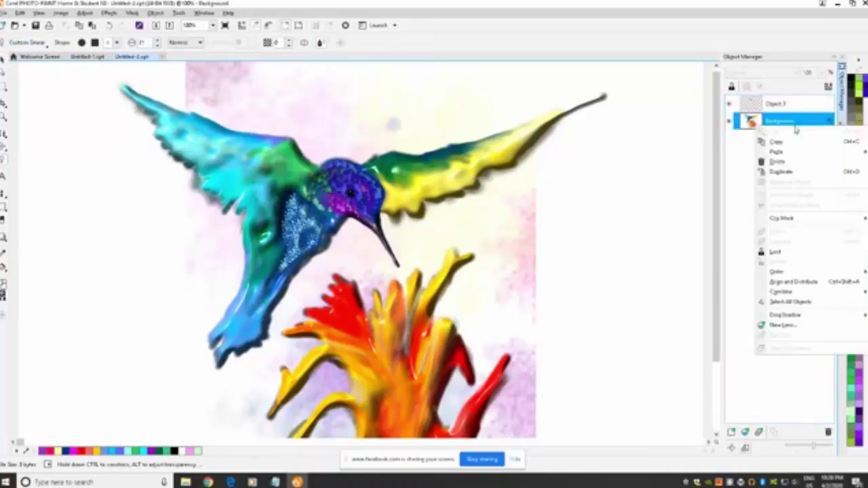
mouse_move(794, 293)
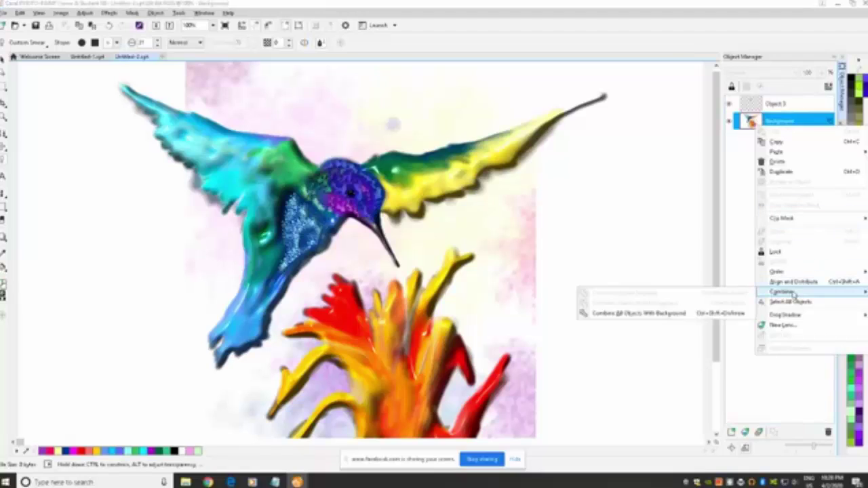
left_click(670, 312)
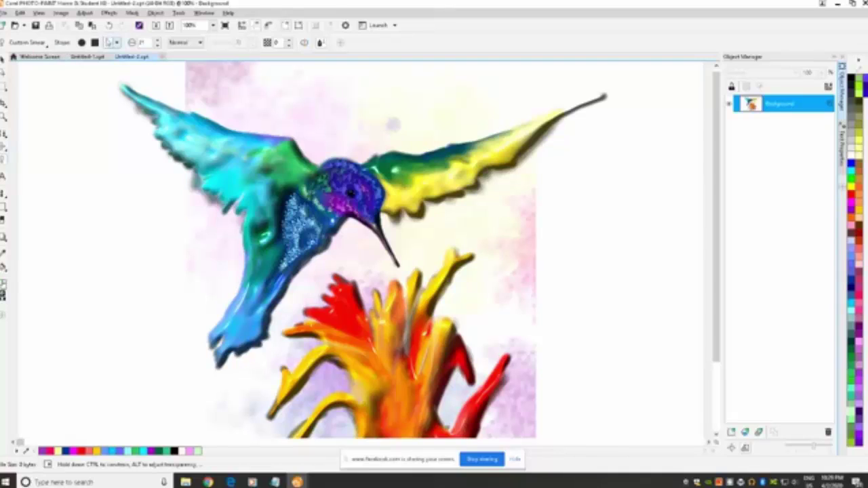
Step: Choose the soft 21-pixel nib for the Smear tool and set its size to 7
left_click(115, 42)
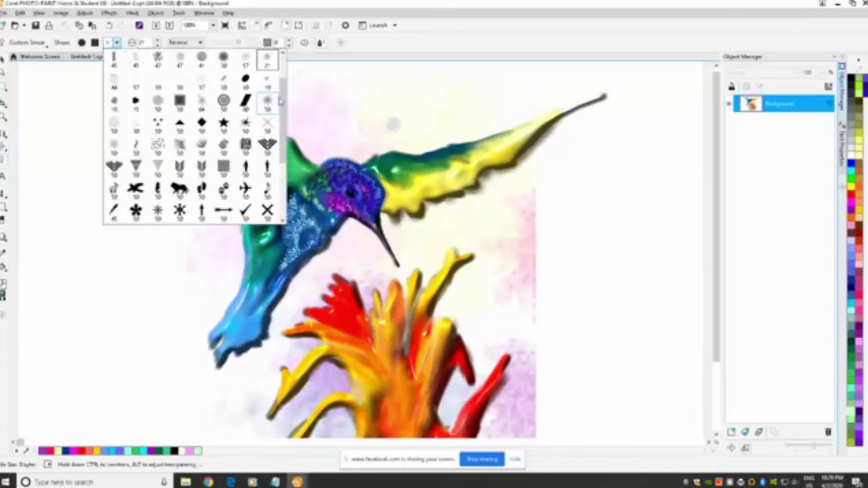
scroll(280, 101, "up", 2)
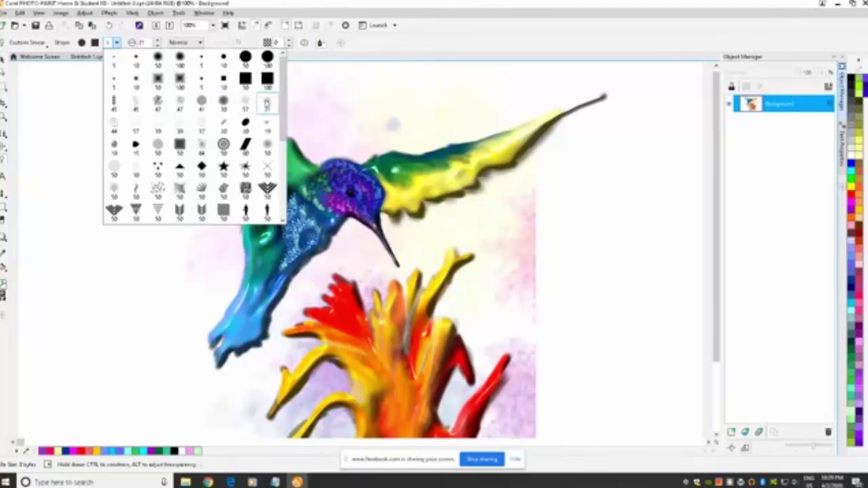
left_click(266, 102)
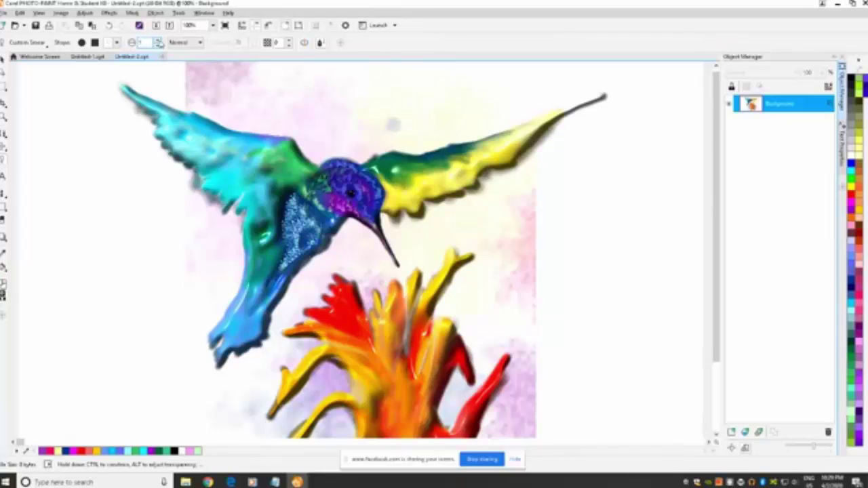
left_click(158, 39)
Step: Smear thin feather and petal lines into the wings, tail and flower with the 5-pixel nib
left_click(116, 42)
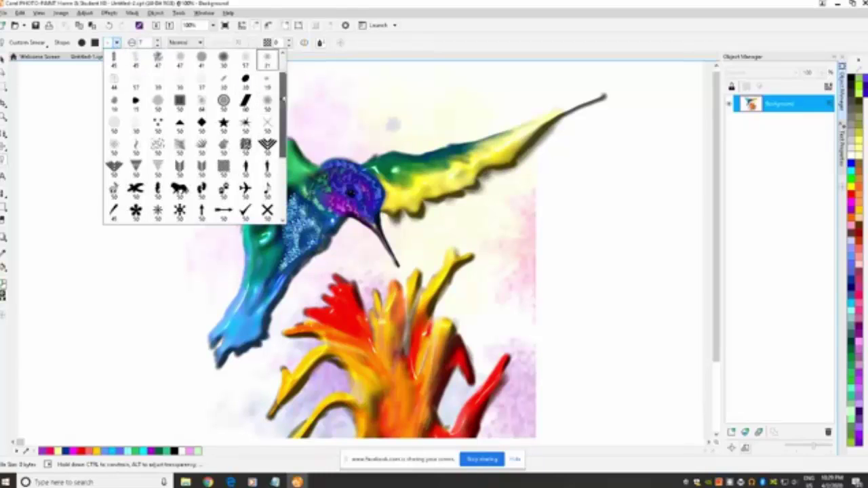
left_click_drag(282, 101, 282, 75)
left_click(120, 61)
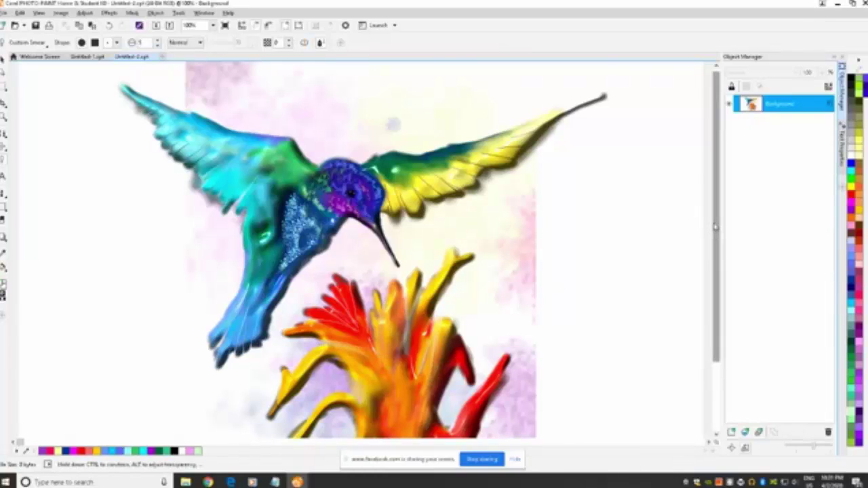
scroll(716, 227, "down", 3)
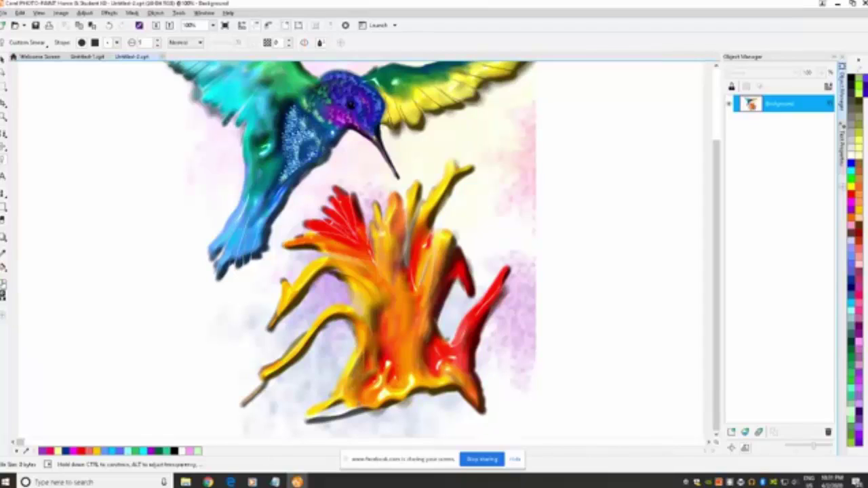
left_click_drag(440, 325, 424, 358)
Step: Soften and blend the flower's petals with the Smear tool's 57-pixel nib
left_click(117, 43)
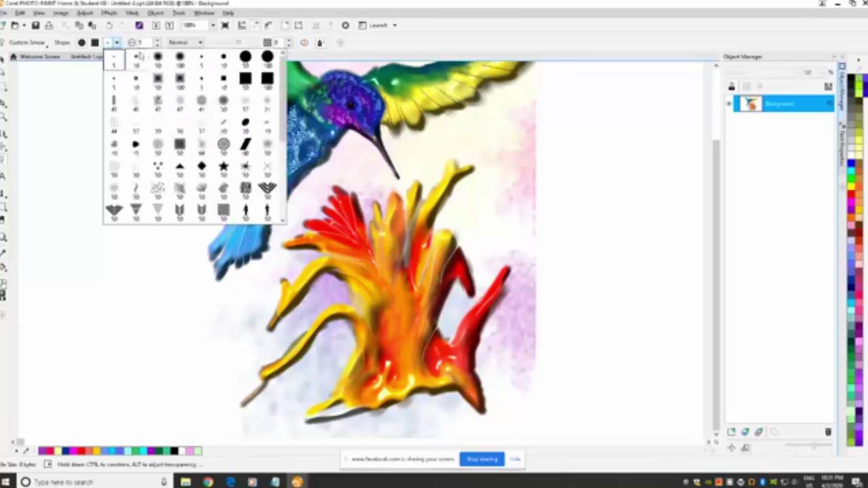
left_click(245, 101)
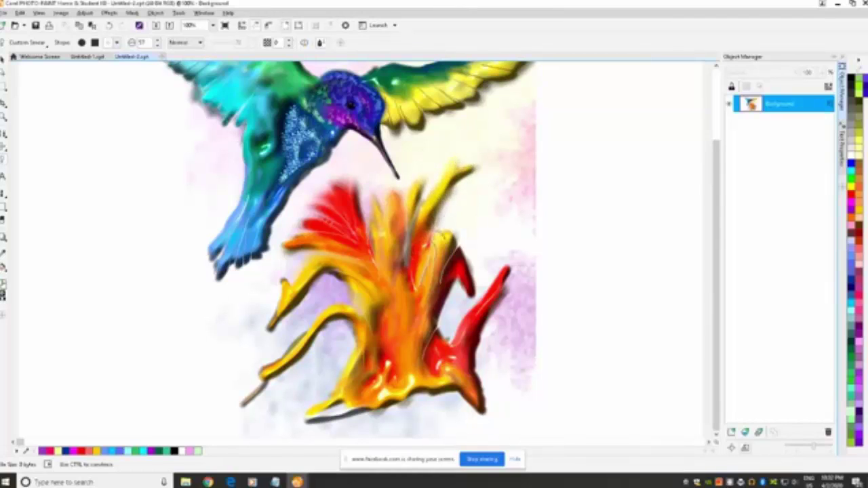
mouse_move(475, 251)
left_mouse_down()
mouse_move(455, 285)
mouse_move(434, 325)
left_mouse_up()
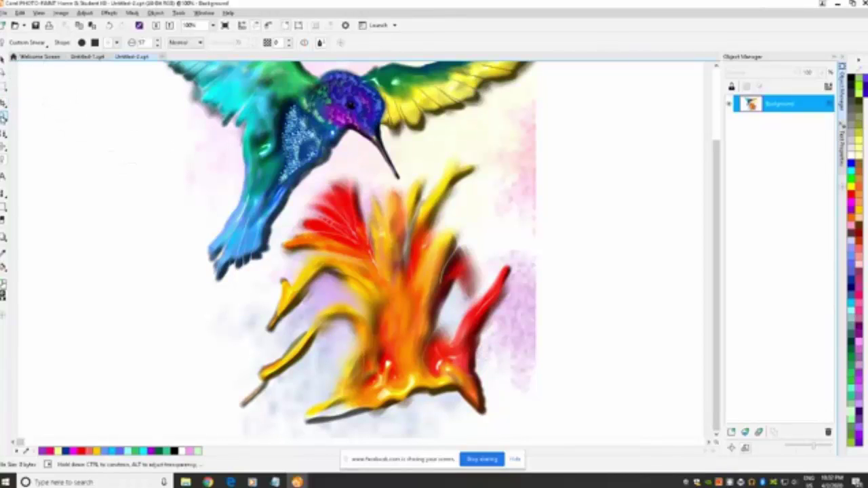
Step: Smear thin strands out of the flower's upper-left red, orange and yellow petals with the Smear tool's soft 10-pixel nib
left_click(116, 42)
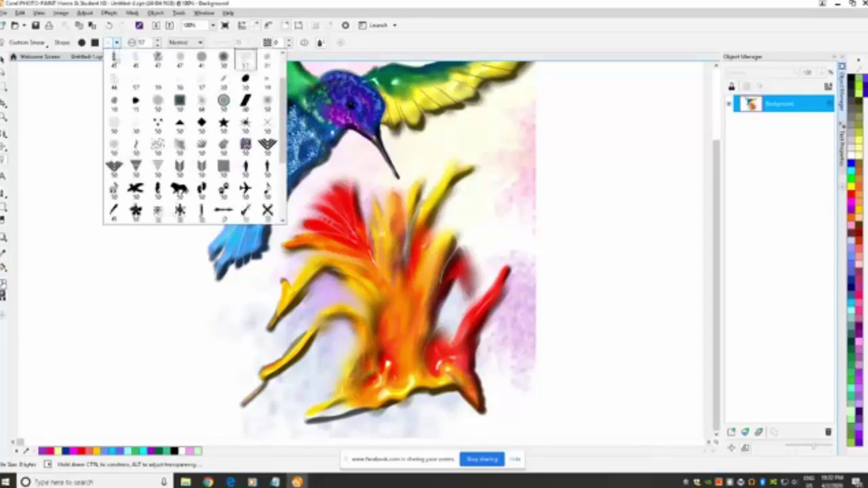
scroll(266, 103, "up", 2)
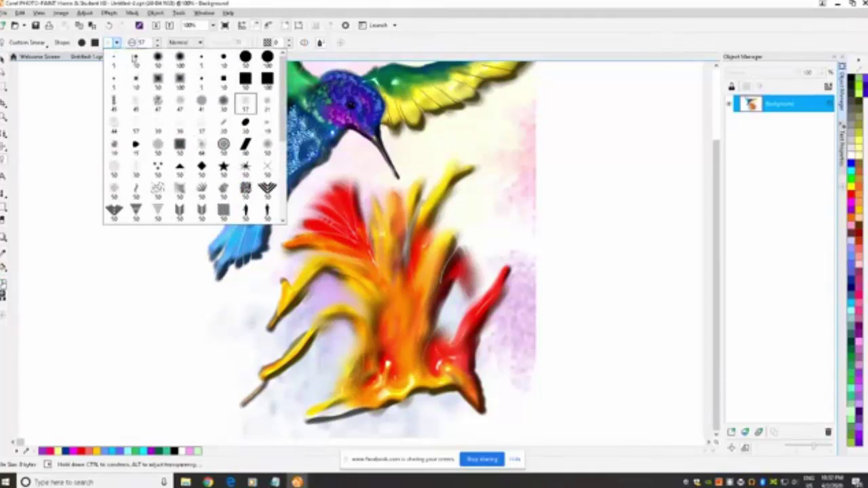
left_click(138, 61)
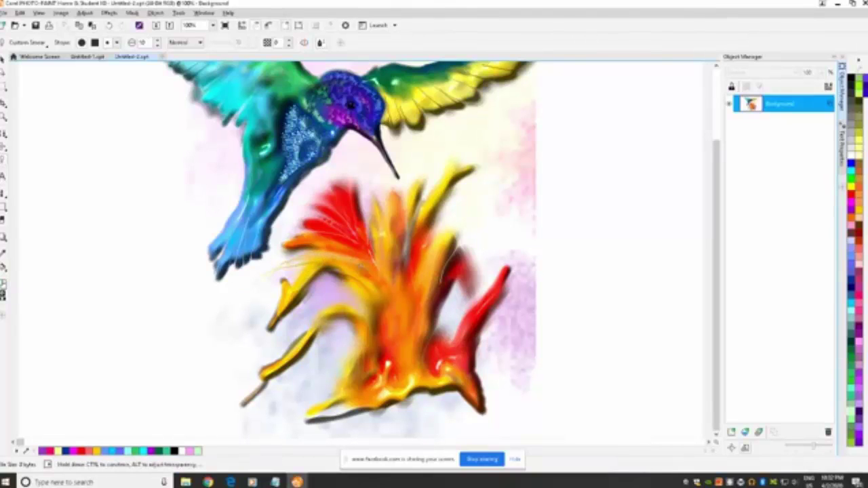
left_click_drag(352, 197, 358, 172)
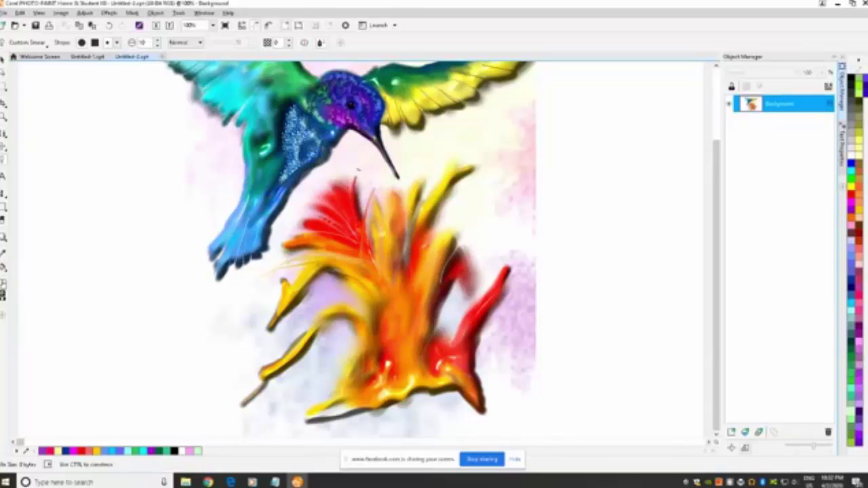
left_click_drag(359, 206, 363, 177)
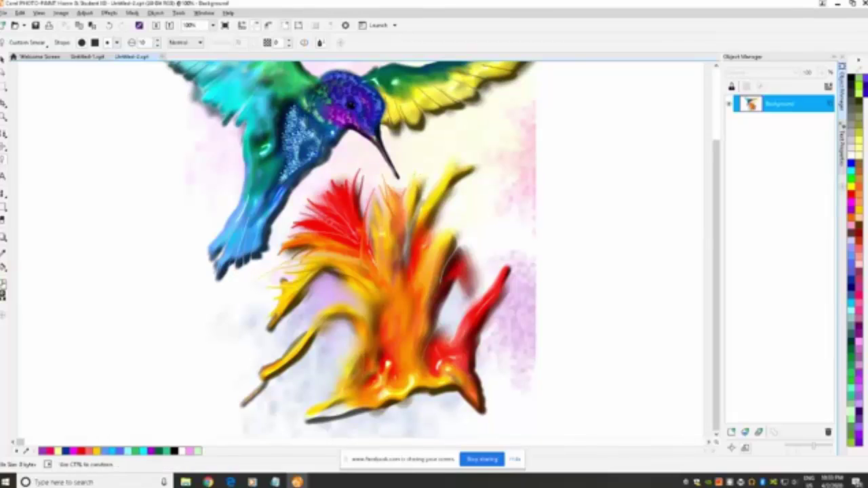
Step: Smear thin strands outward from the flower's upper yellow petals and the red petals on its right side
mouse_move(416, 186)
left_mouse_down()
mouse_move(430, 164)
mouse_move(440, 165)
left_mouse_up()
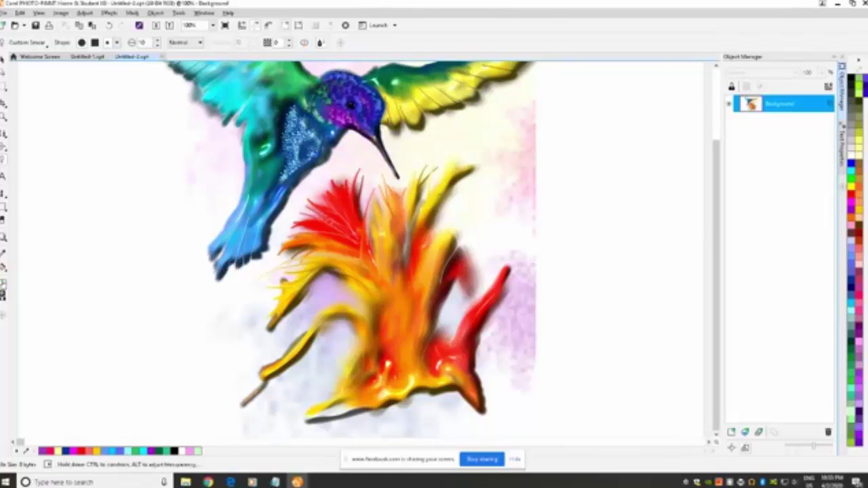
mouse_move(438, 196)
left_mouse_down()
mouse_move(459, 158)
mouse_move(480, 173)
left_mouse_up()
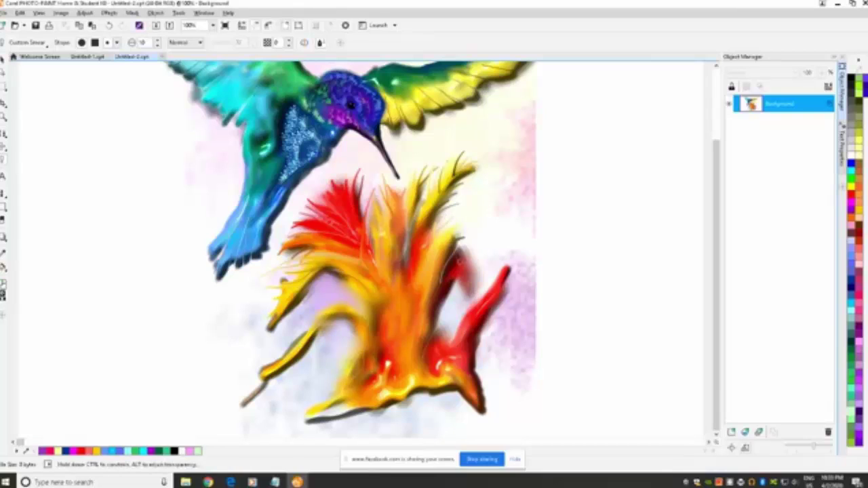
left_click_drag(467, 243, 488, 239)
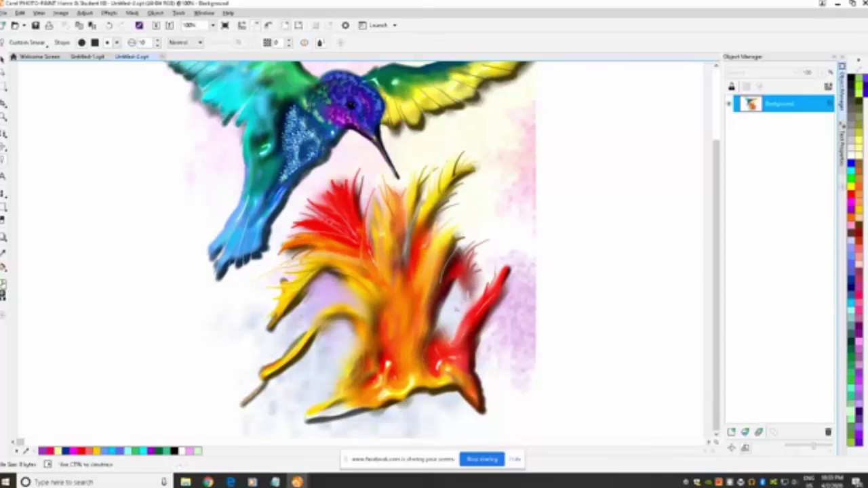
left_click_drag(472, 335, 507, 310)
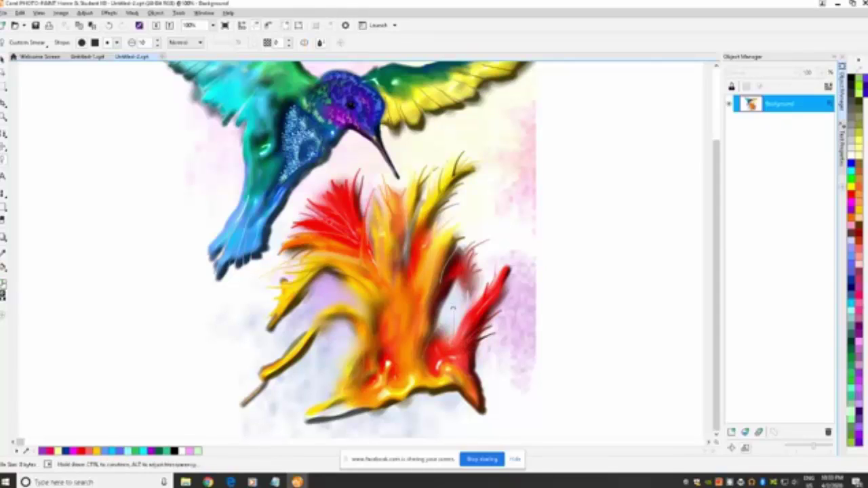
mouse_move(449, 337)
left_mouse_down()
mouse_move(455, 295)
mouse_move(485, 274)
left_mouse_up()
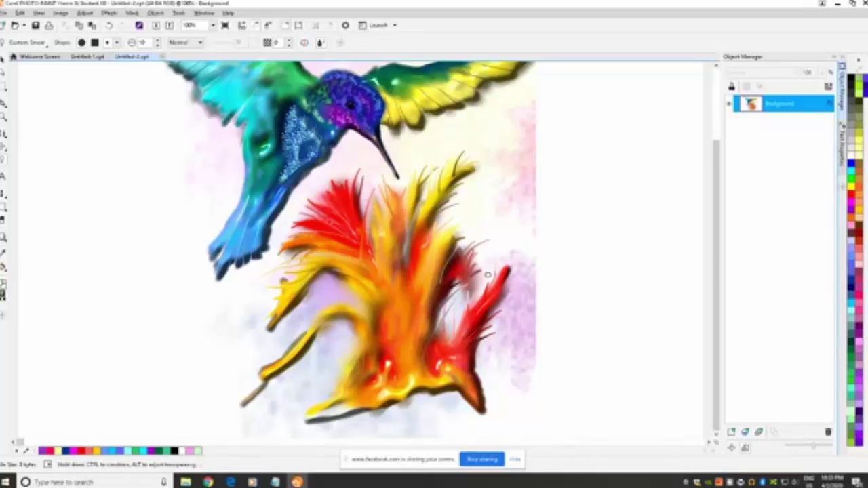
left_click_drag(445, 315, 476, 278)
Step: Smear fine white highlights up from the flower's base and wispy yellow strands along its lower-left petals
left_click_drag(387, 363, 379, 316)
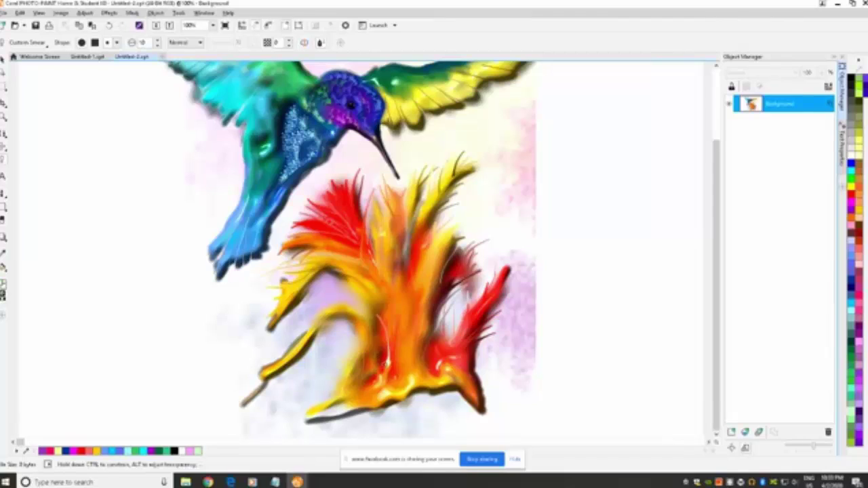
left_click_drag(386, 366, 409, 333)
left_click_drag(410, 382, 411, 332)
mouse_move(354, 373)
left_mouse_down()
mouse_move(338, 350)
mouse_move(330, 368)
left_mouse_up()
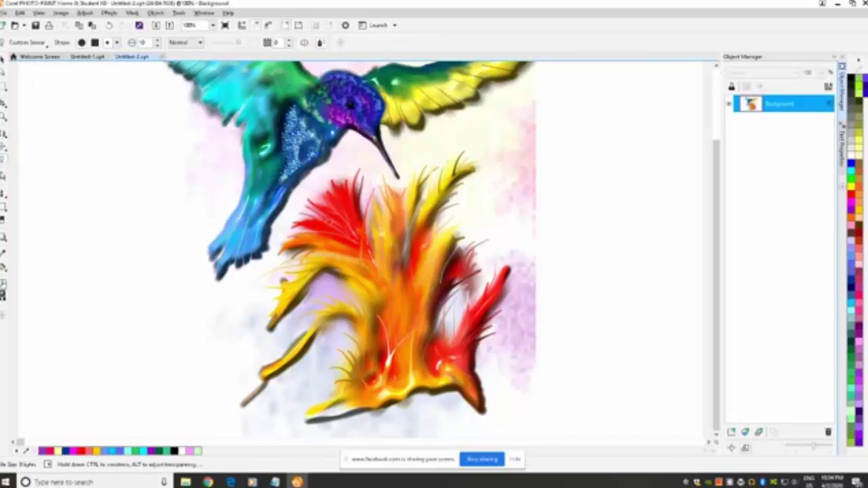
Step: Activate the Paint tool with the 5-pixel nib, and undo the white test stroke beside the right red petal
left_click(4, 194)
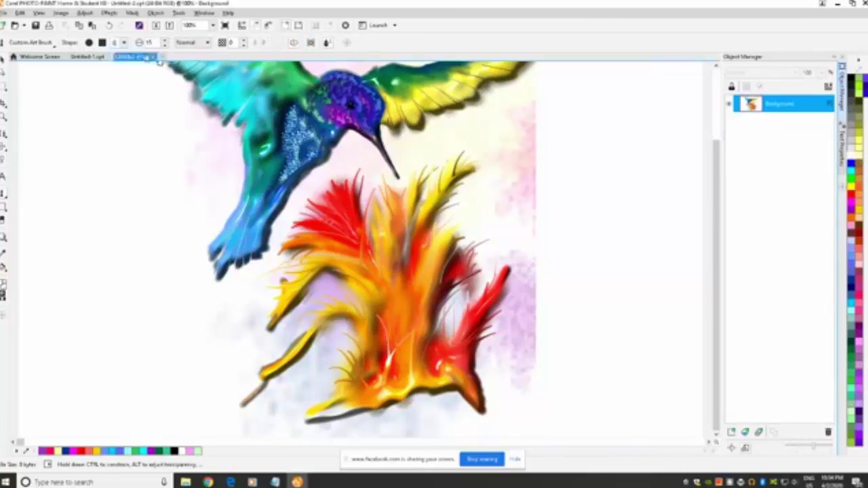
left_click(123, 42)
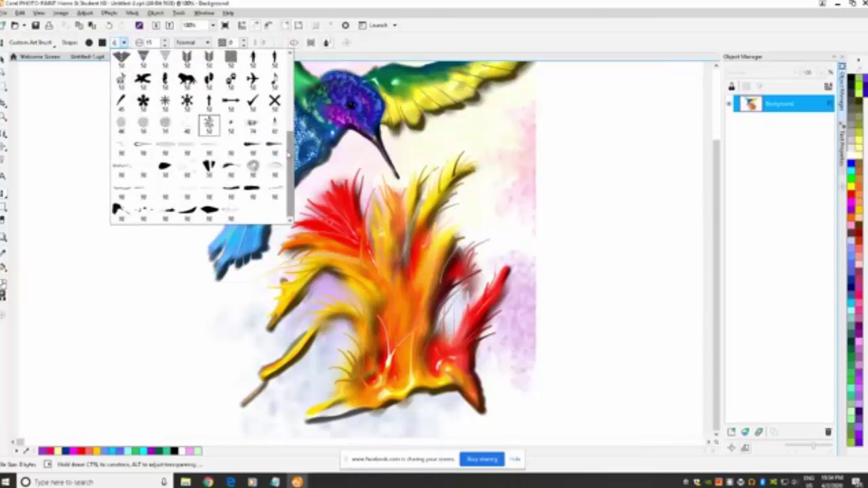
scroll(290, 158, "up", 4)
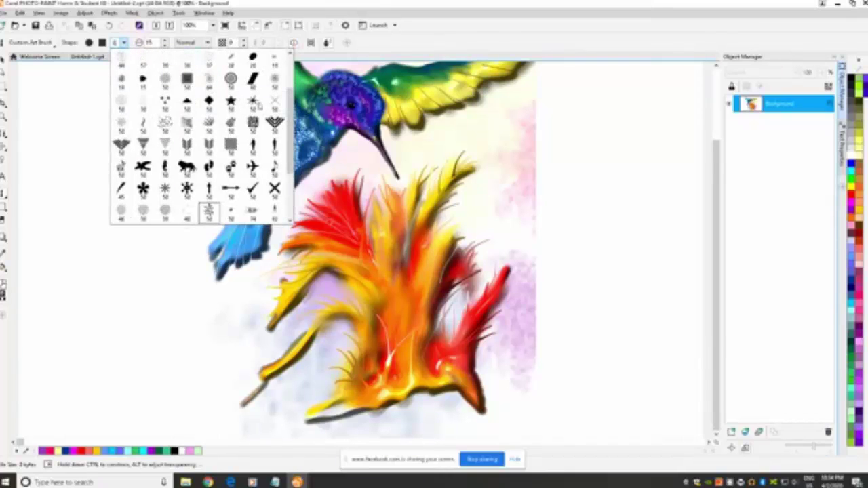
left_click_drag(288, 112, 287, 89)
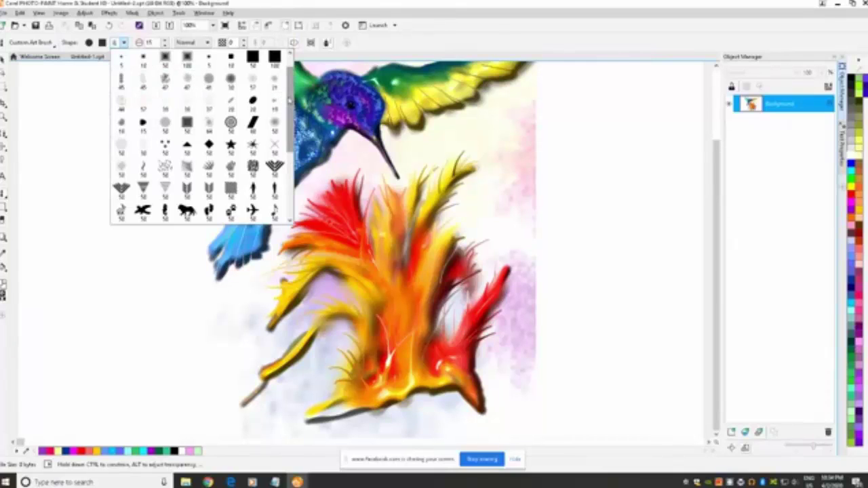
scroll(289, 100, "up", 1)
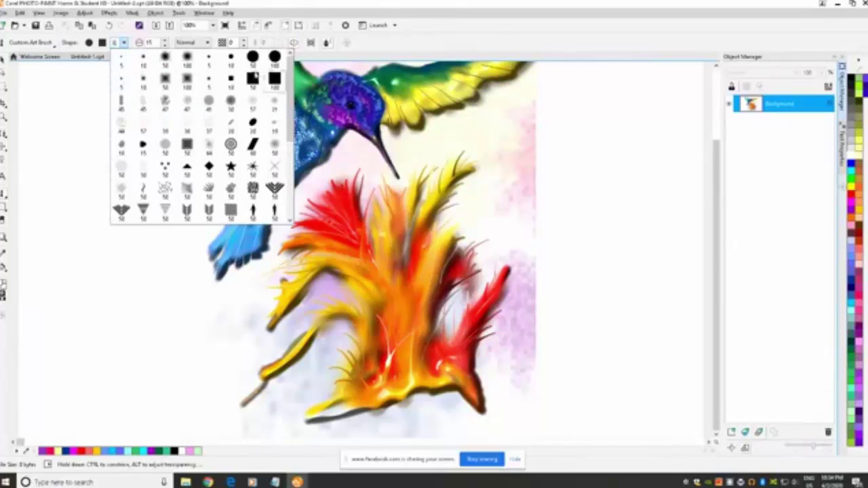
left_click(122, 61)
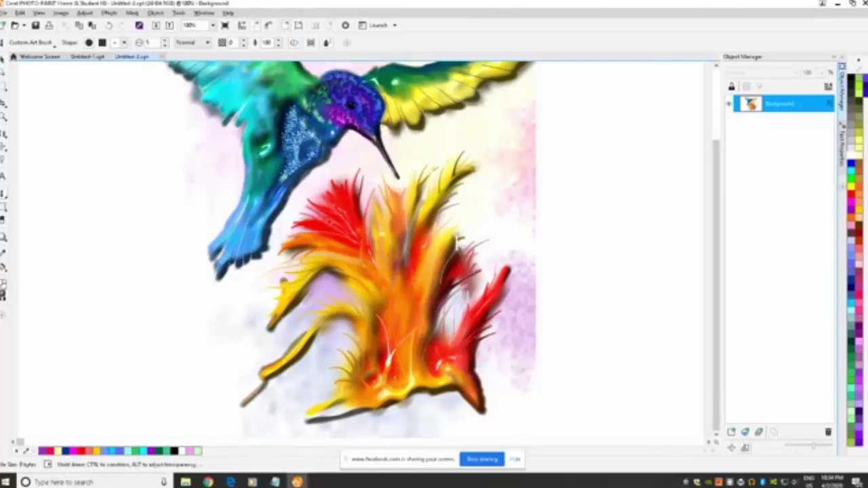
left_click(20, 13)
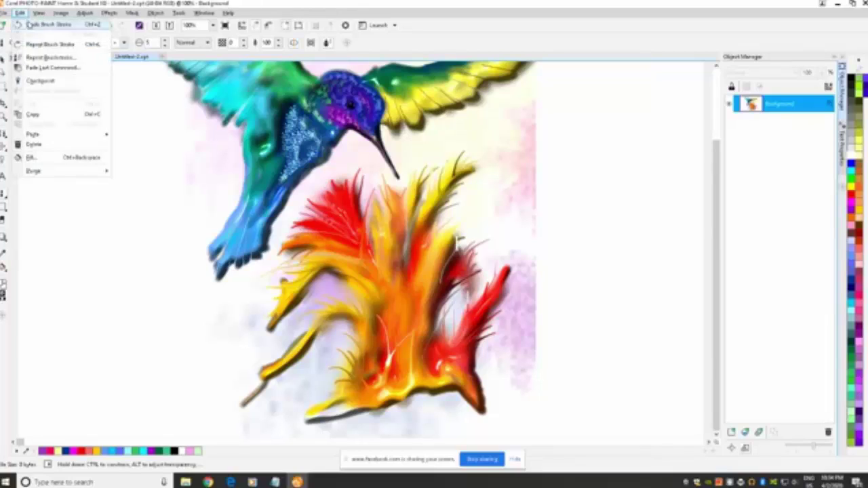
left_click(31, 25)
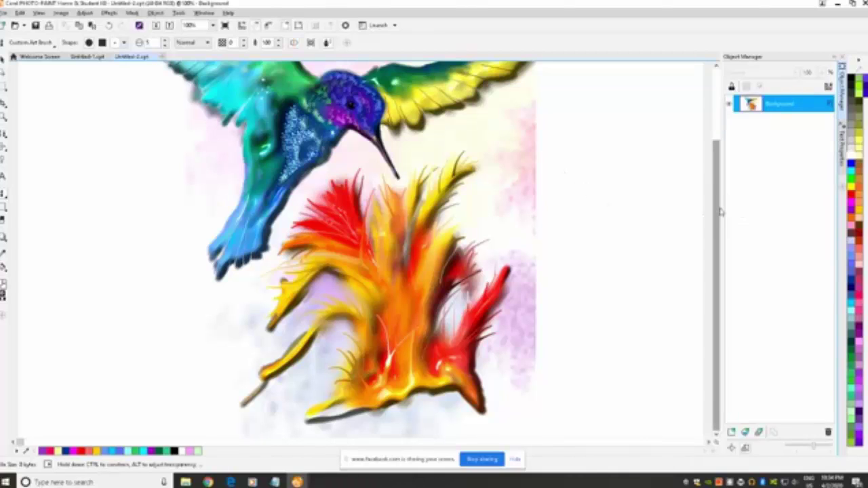
Step: Choose the 50-pixel scattered-dots nib for the Paint tool and increase its size
scroll(720, 221, "up", 3)
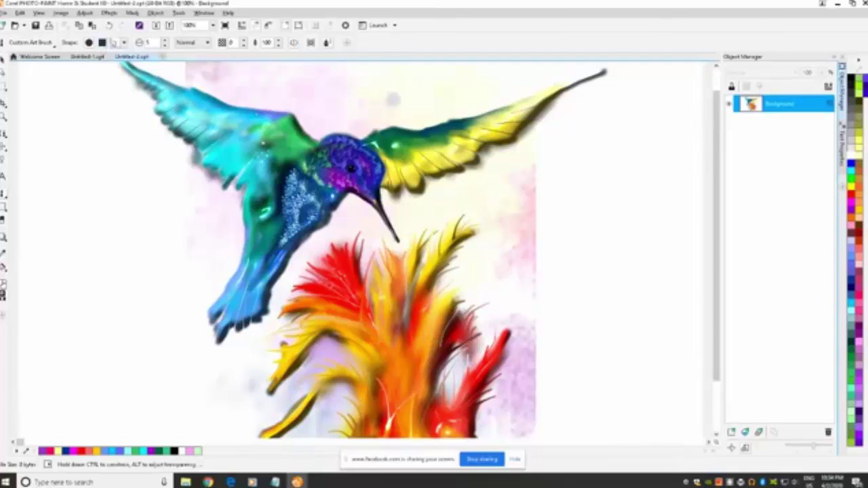
left_click(124, 42)
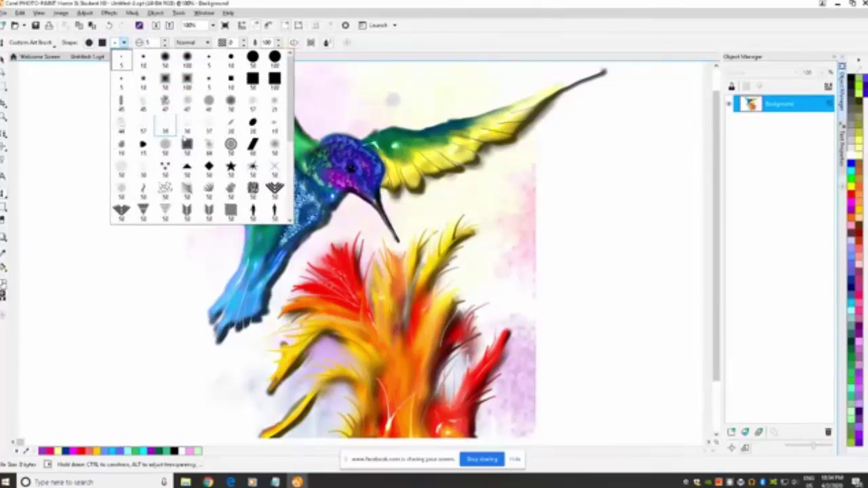
scroll(290, 88, "down", 3)
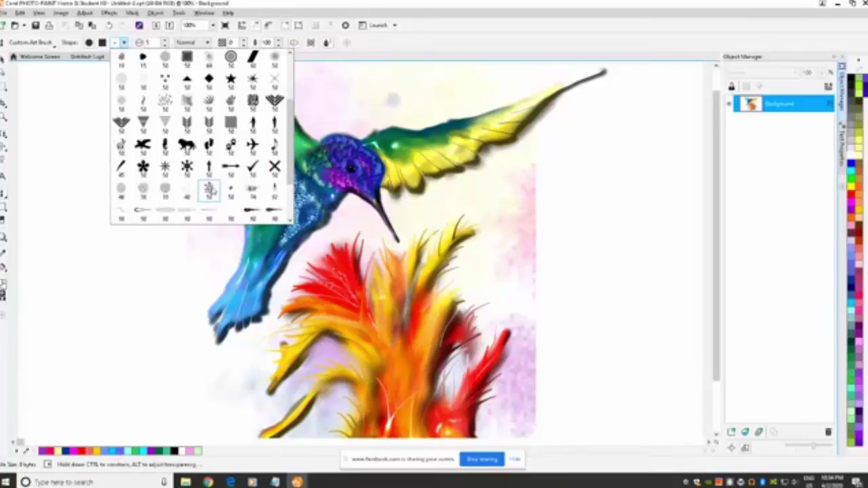
left_click(209, 190)
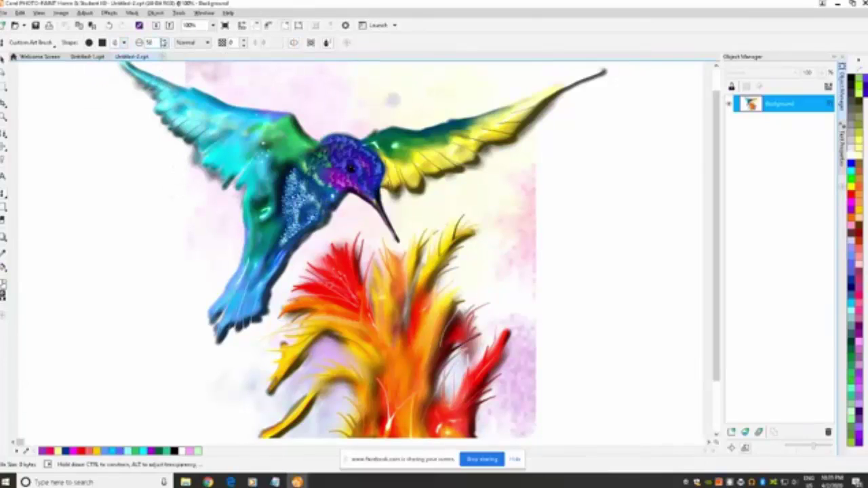
double_click(154, 42)
type("100")
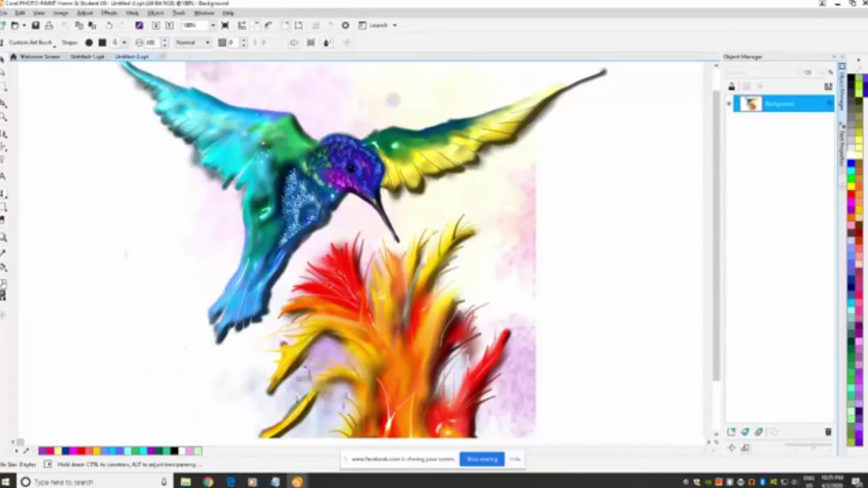
Step: Stamp clusters of white dots over the flower's left yellow petals and on its lower-right brown tip
mouse_move(310, 376)
left_mouse_down()
mouse_move(329, 349)
mouse_move(326, 393)
left_mouse_up()
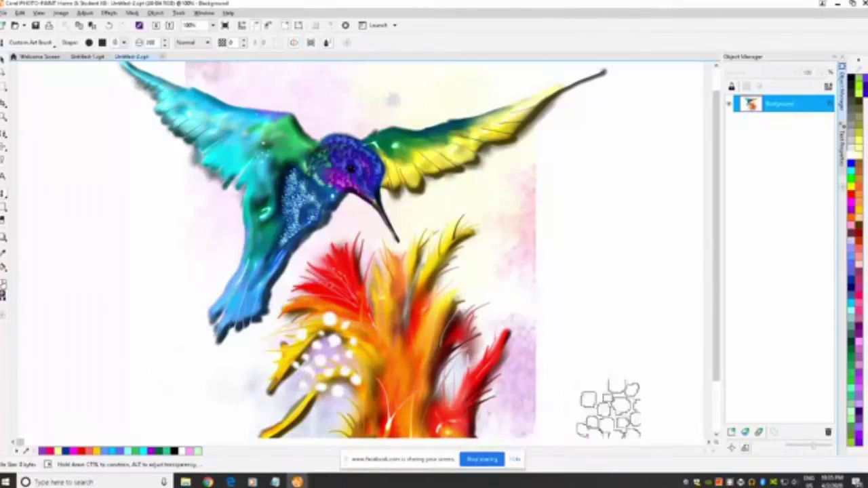
left_click_drag(717, 234, 717, 285)
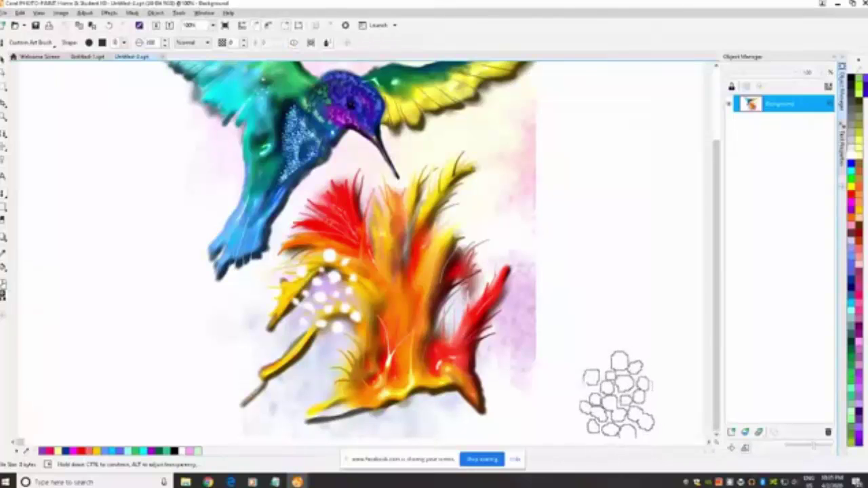
left_click(492, 393)
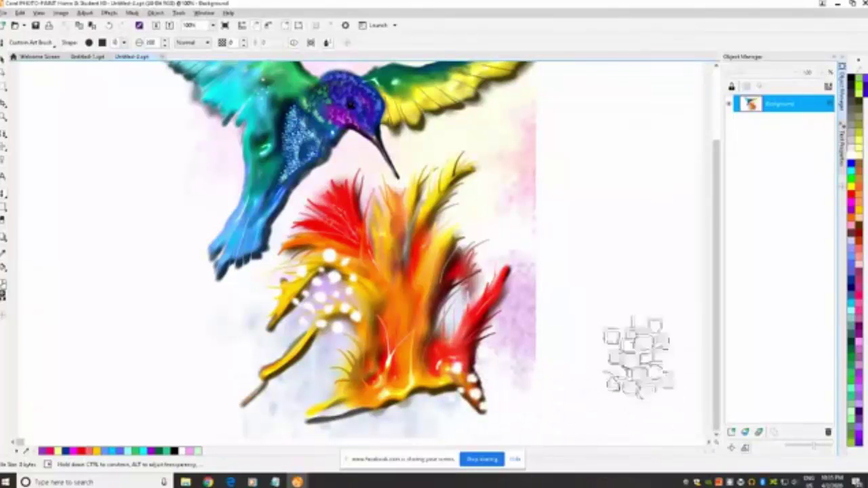
Step: Reduce the nib size to 100 and stamp white dots on both wings and the hummingbird's lower body
left_click_drag(716, 278, 717, 234)
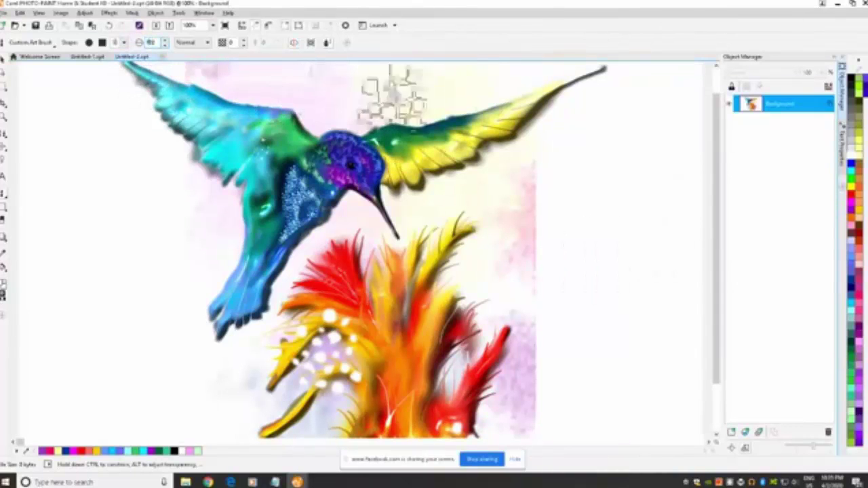
left_click(460, 119)
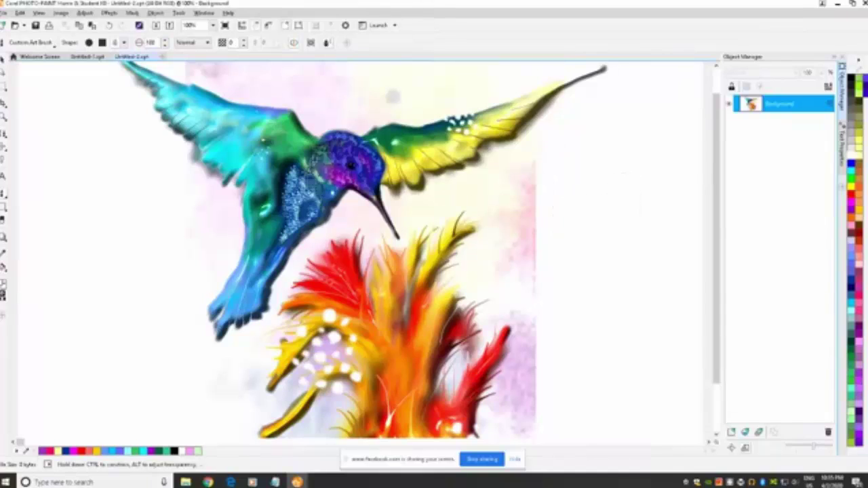
left_click(265, 119)
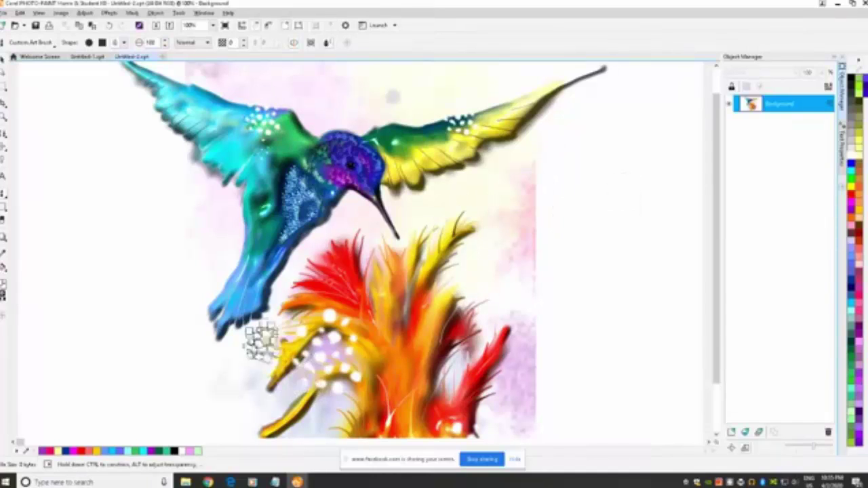
left_click(255, 218)
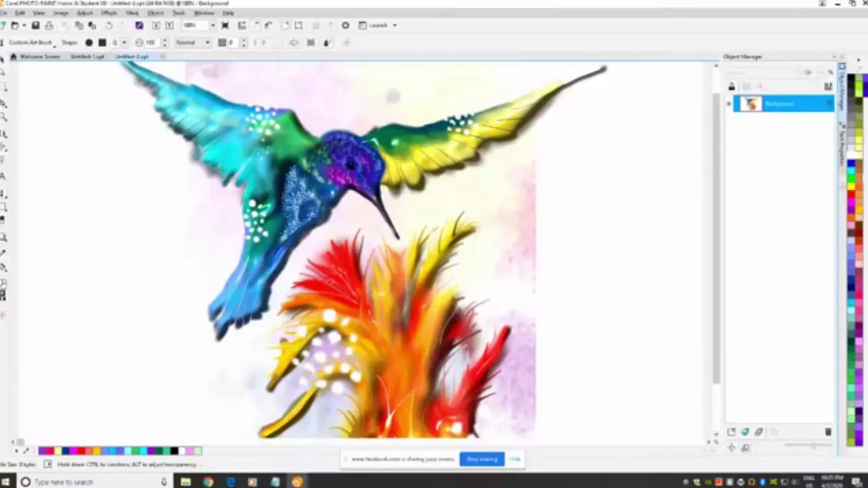
Step: Set the paint color to cyan and stamp dots beside the hummingbird's lower body and over the flower's left petals
left_click(851, 170)
left_click(238, 244)
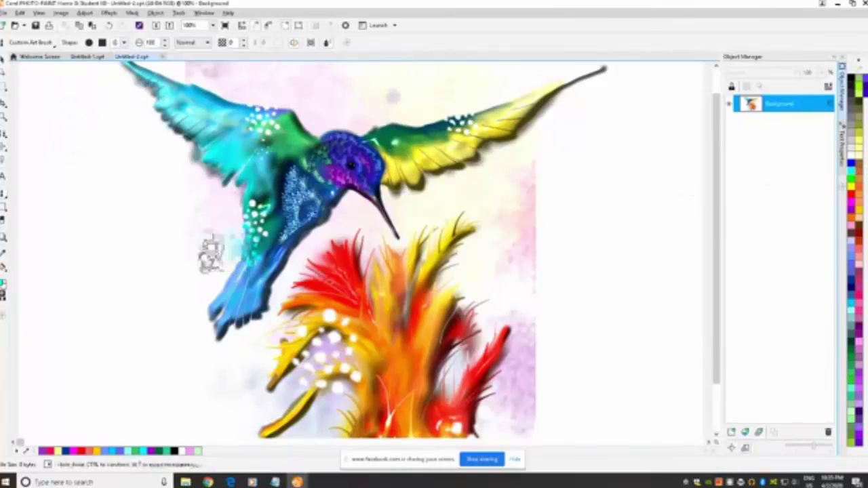
left_click(347, 351)
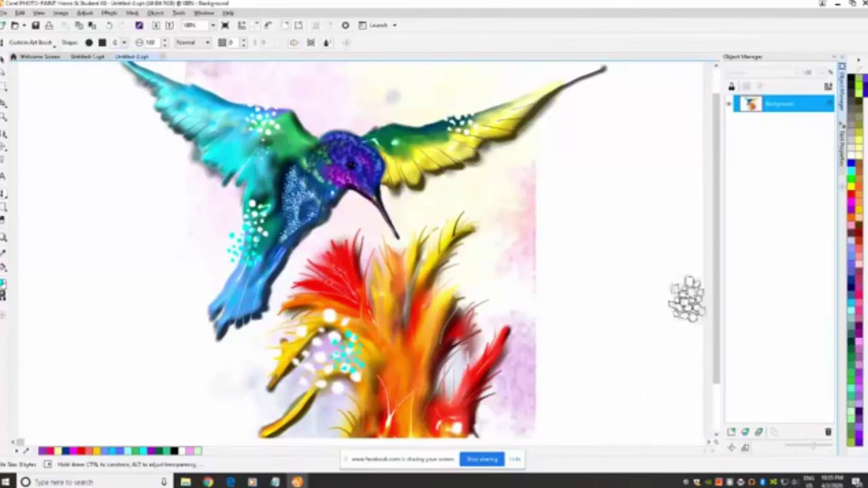
scroll(718, 242, "down", 3)
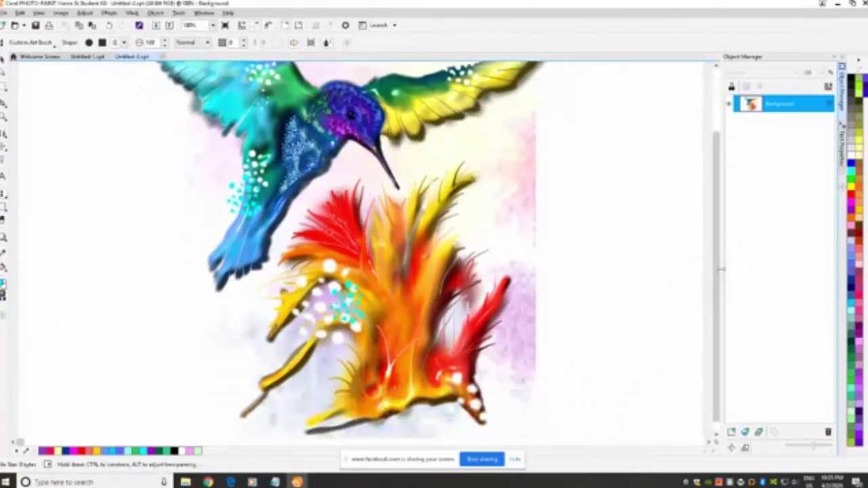
Step: Choose the Whirly Color Sprayer spray can and dab single cyan spots on and around the flower
left_click(55, 44)
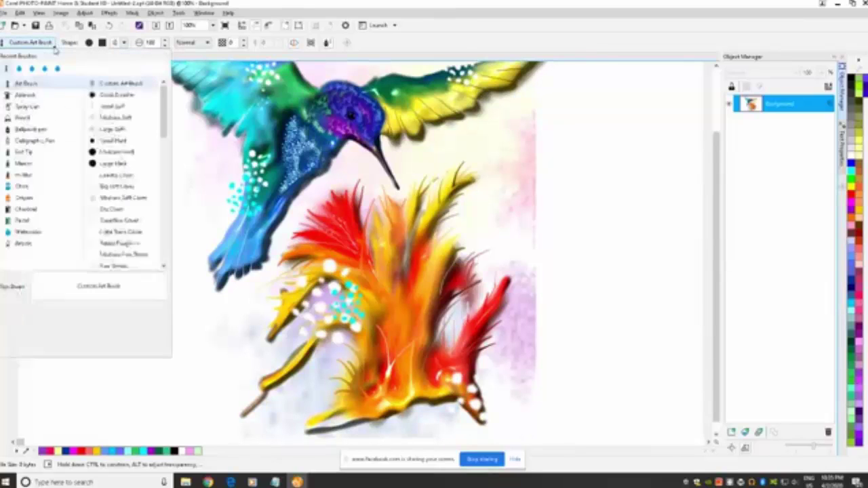
left_click(39, 109)
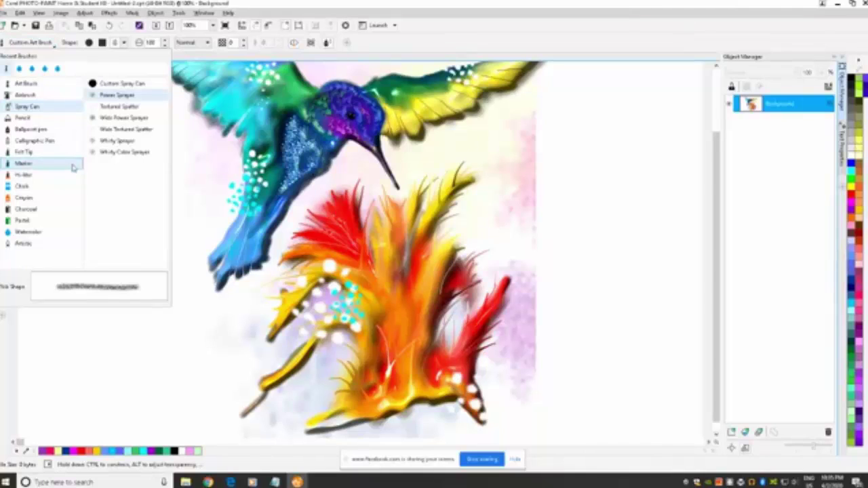
left_click(99, 155)
left_click(236, 318)
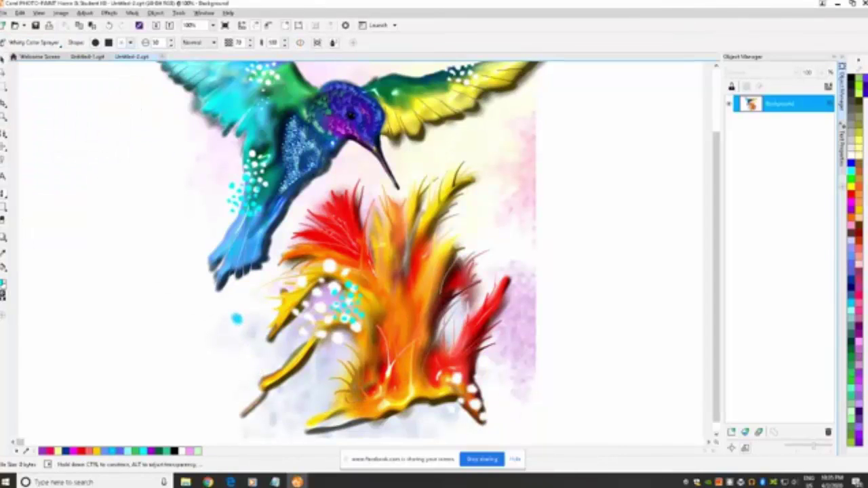
left_click(357, 394)
left_click(473, 381)
left_click(453, 203)
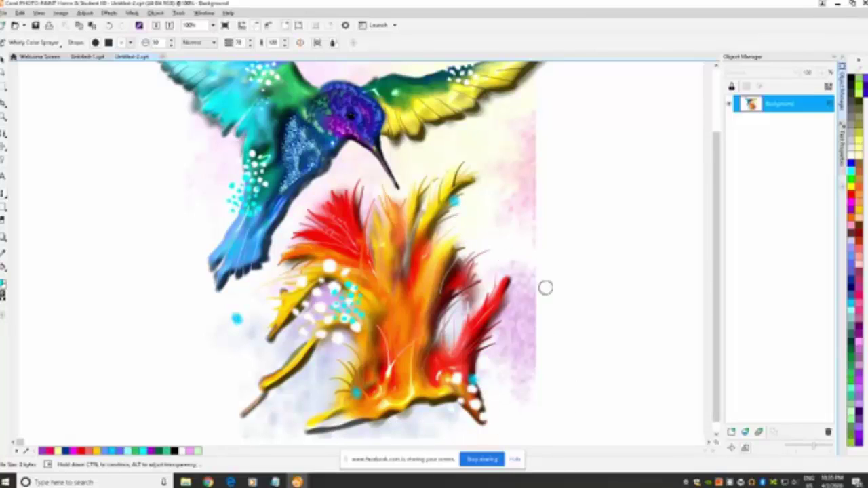
left_click(525, 202)
Step: Dab cyan spots above and below the hummingbird's left wing
left_click_drag(715, 243, 715, 199)
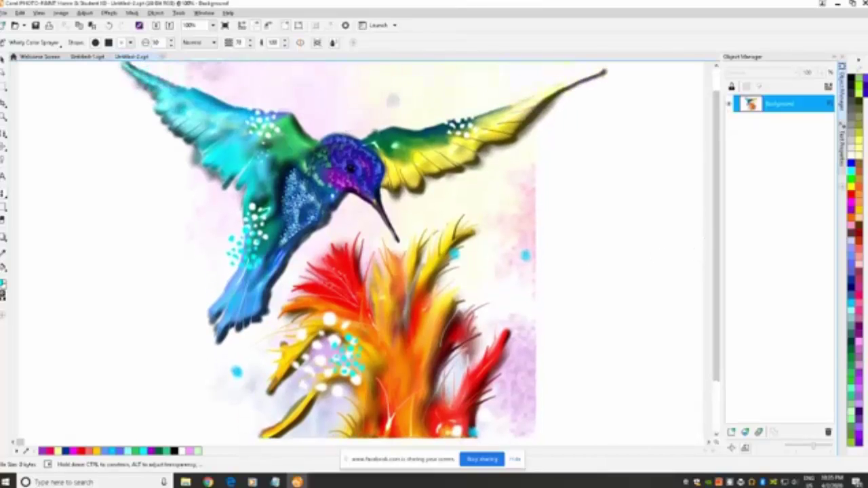
left_click(265, 106)
left_click(176, 158)
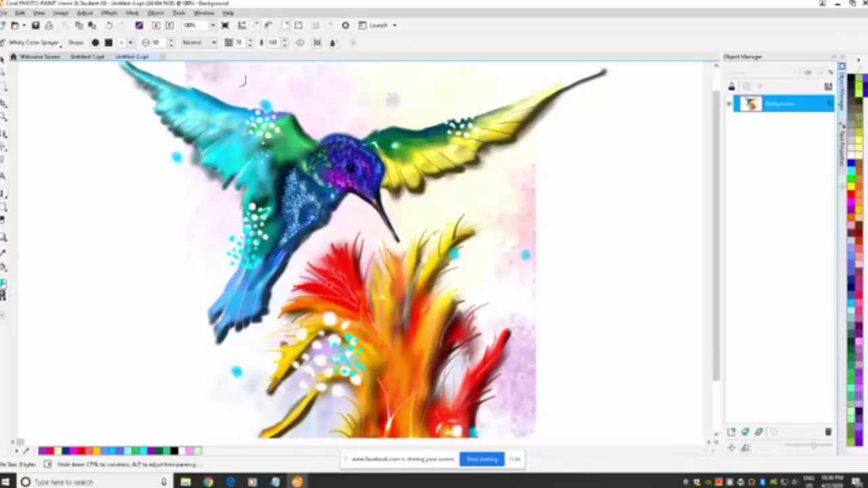
Step: Switch to the 44-pixel scribble nib and stamp cyan texture on the flower's upper-left petals
left_click(130, 42)
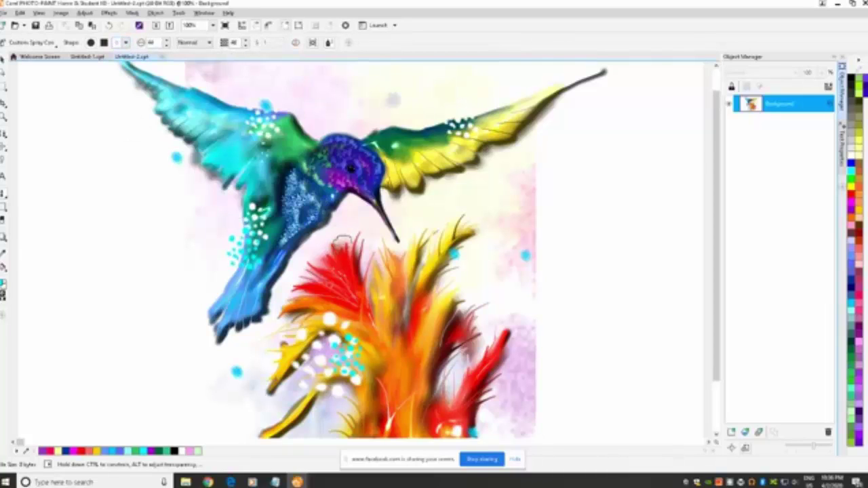
left_click(347, 239)
left_click(376, 288)
left_click(335, 322)
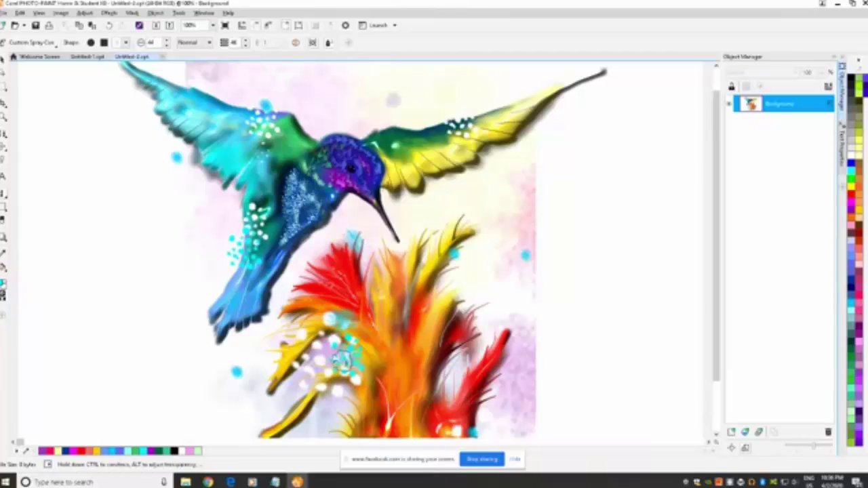
Step: Stamp red scribble marks on the left wing, lower body and around the flower's upper petals, and dark blue ones by its lower-left petals
left_click(851, 196)
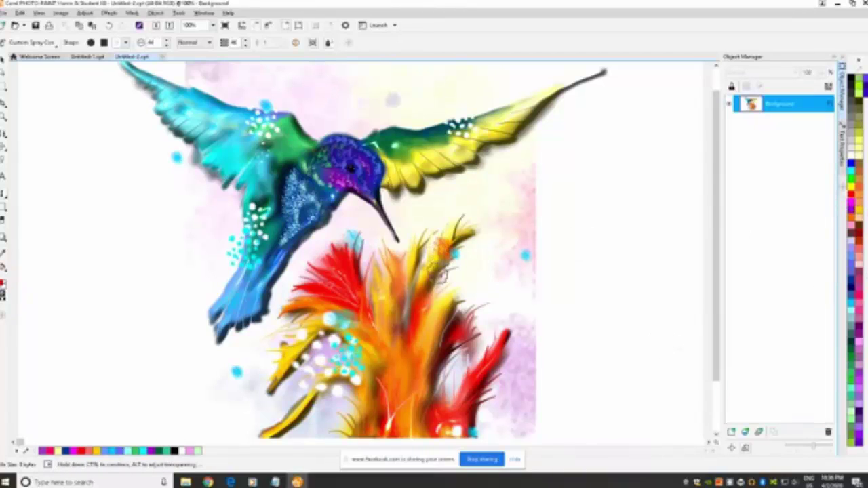
mouse_move(240, 238)
left_mouse_down()
mouse_move(244, 230)
mouse_move(234, 246)
left_mouse_up()
left_click_drag(218, 149, 230, 141)
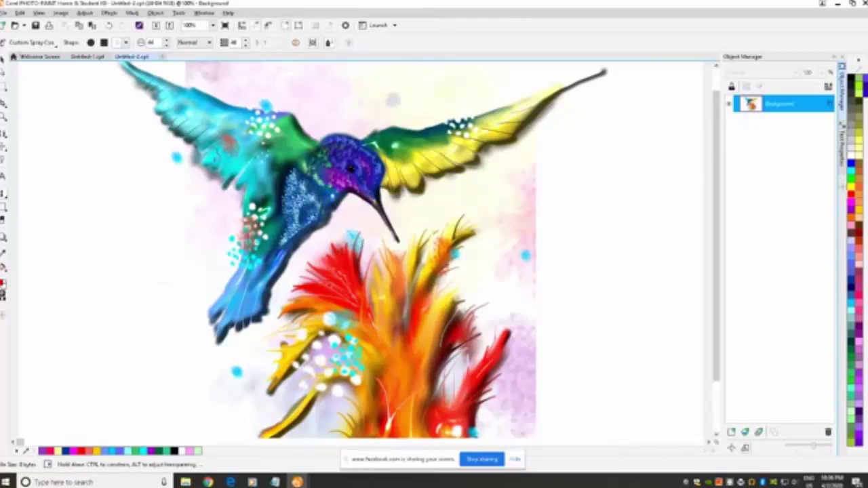
left_click_drag(264, 101, 264, 127)
left_click_drag(491, 247, 499, 239)
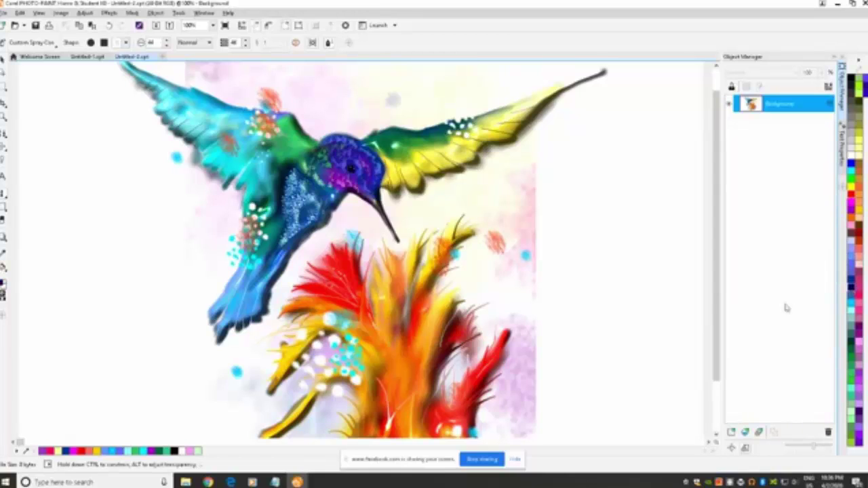
left_click_drag(348, 409, 345, 427)
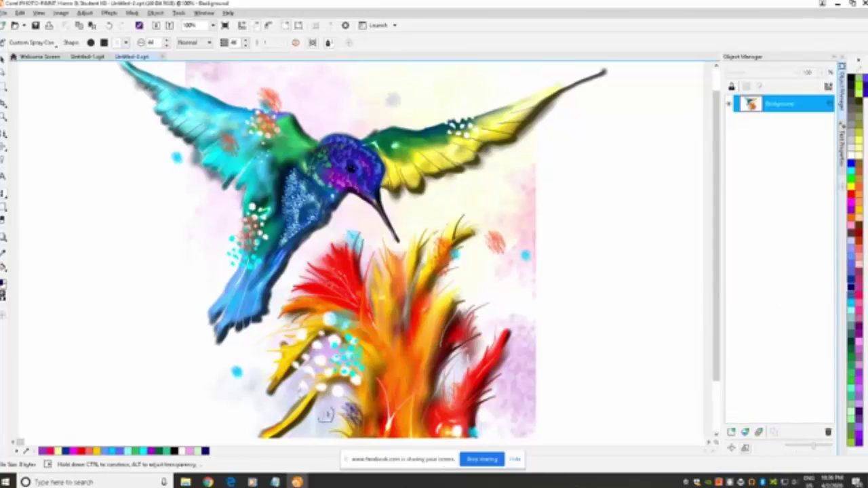
left_click_drag(302, 388, 298, 410)
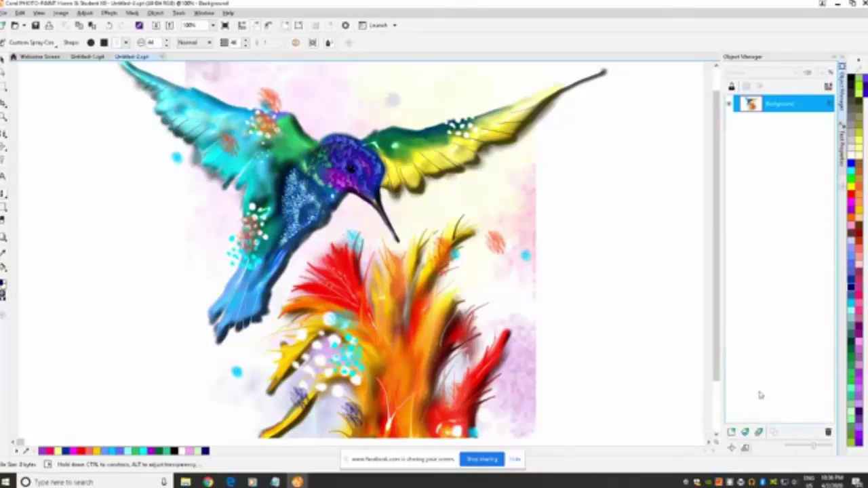
Step: Choose a different textured nib for the spray can and stamp faint marks beside the flower's left yellow petals
left_click(126, 42)
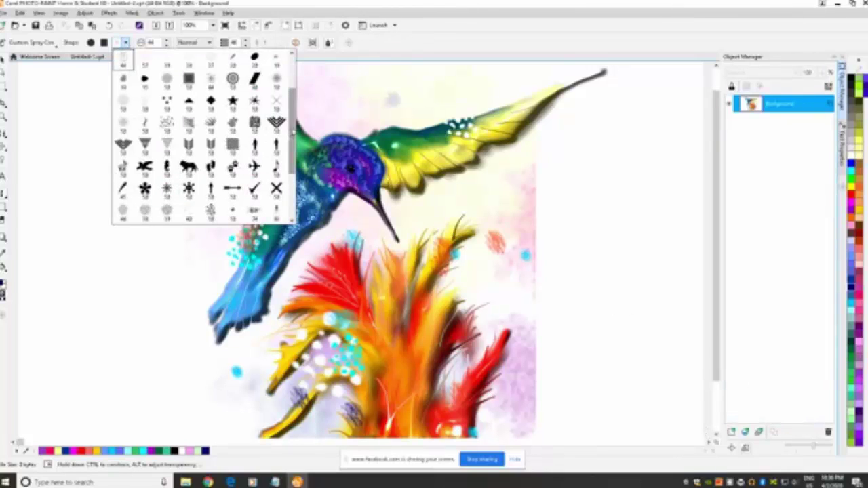
left_click_drag(292, 132, 292, 171)
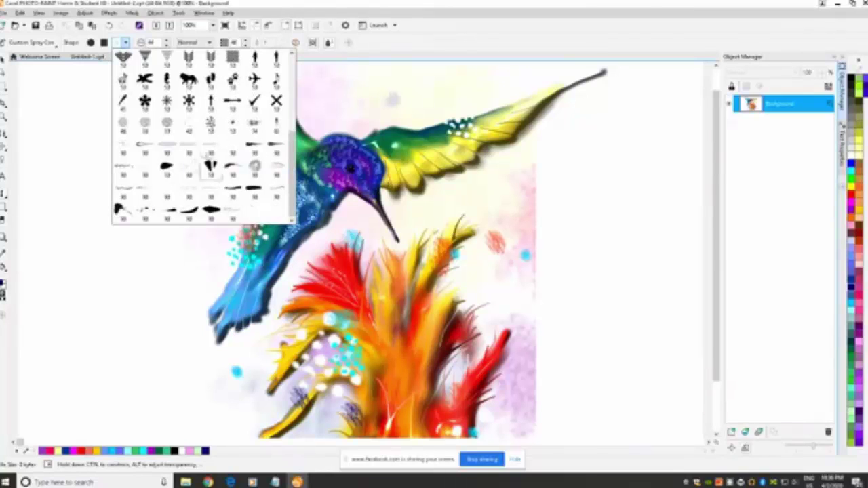
left_click(188, 125)
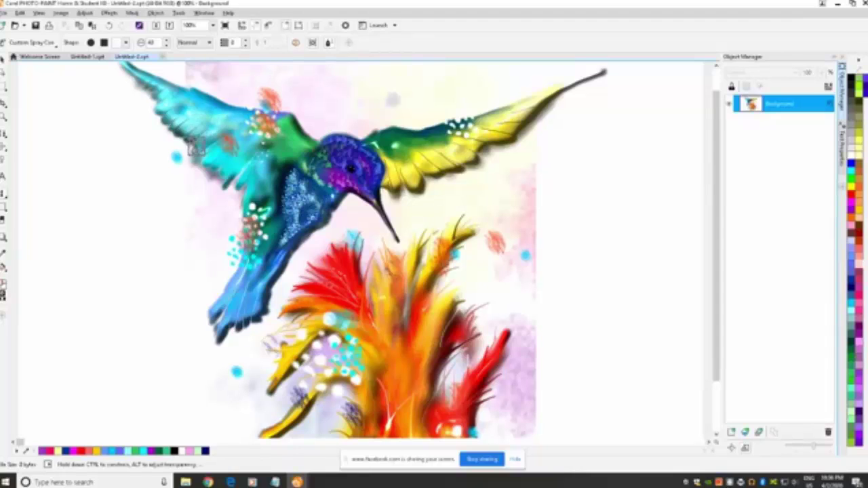
left_click(126, 42)
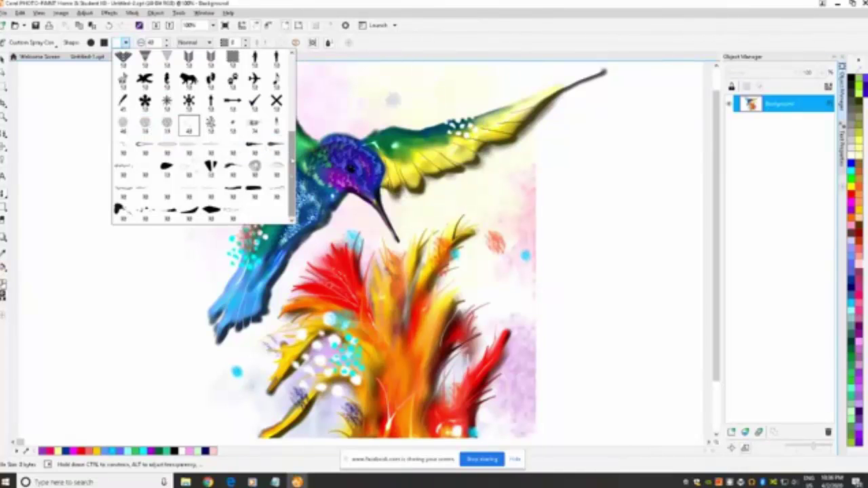
scroll(292, 161, "up", 5)
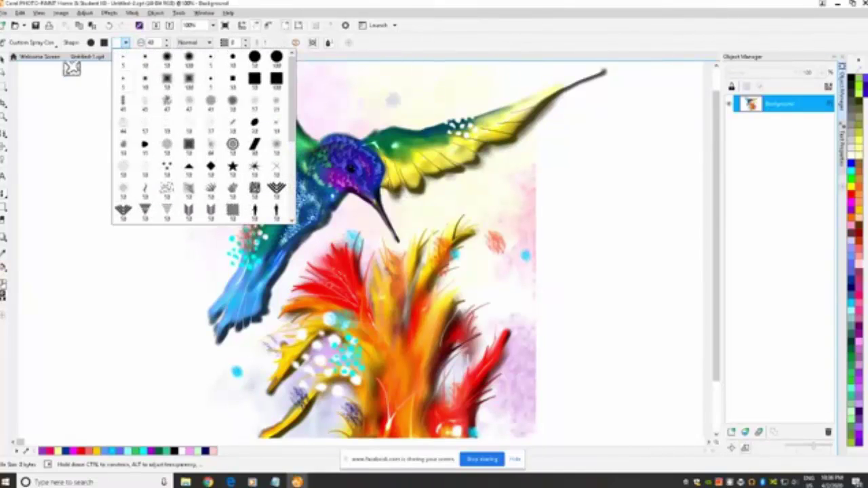
left_click(59, 49)
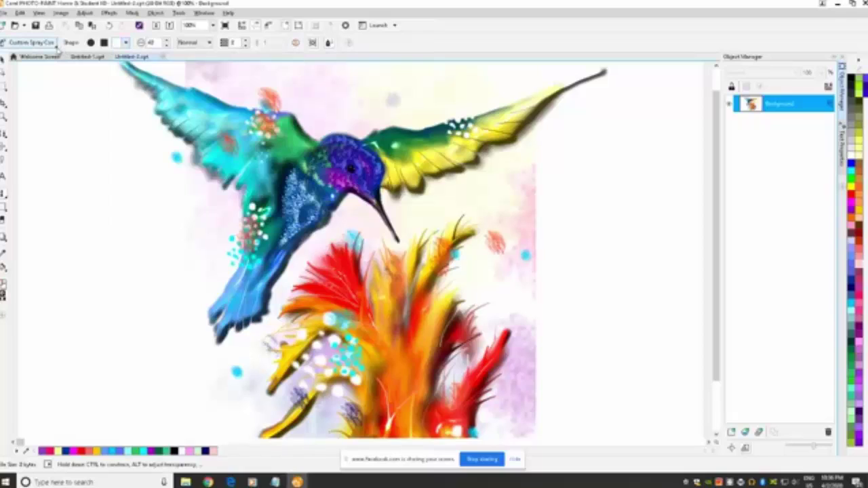
Step: Choose the Pointillism artistic brush and dab light pink dots on the flower's upper petals, the hummingbird's lower body and its left wing
left_click(54, 45)
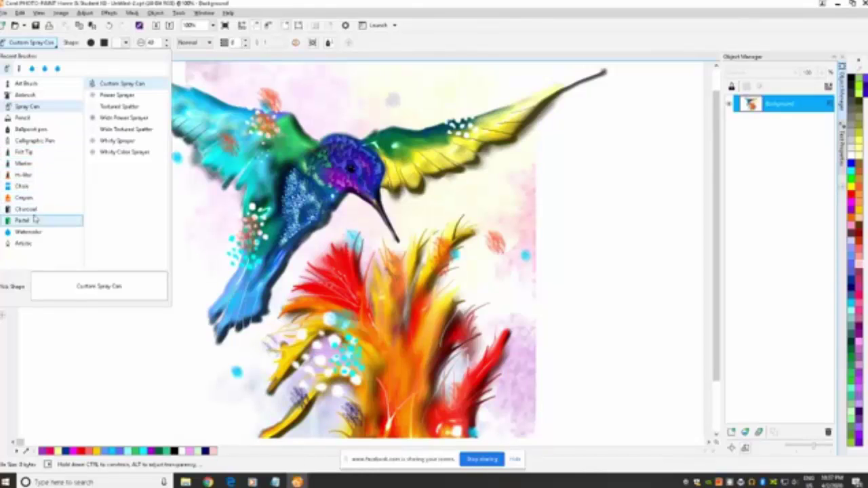
left_click(27, 243)
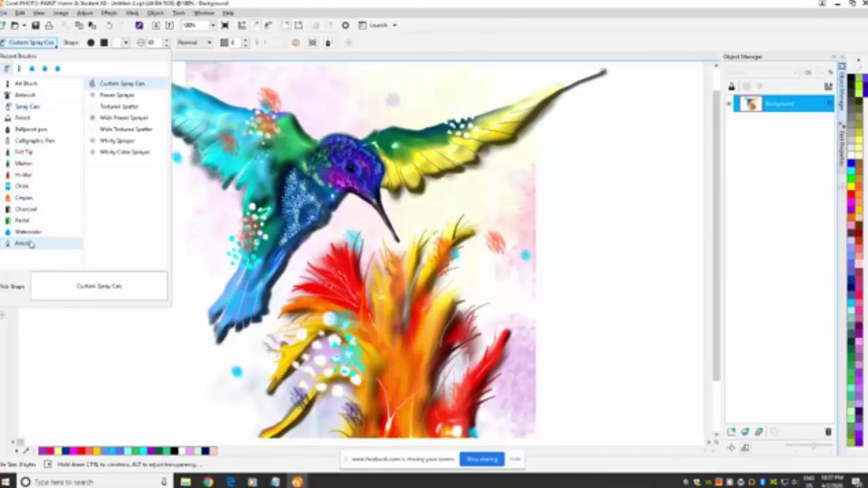
mouse_move(165, 161)
left_mouse_down()
mouse_move(166, 222)
mouse_move(166, 186)
left_mouse_up()
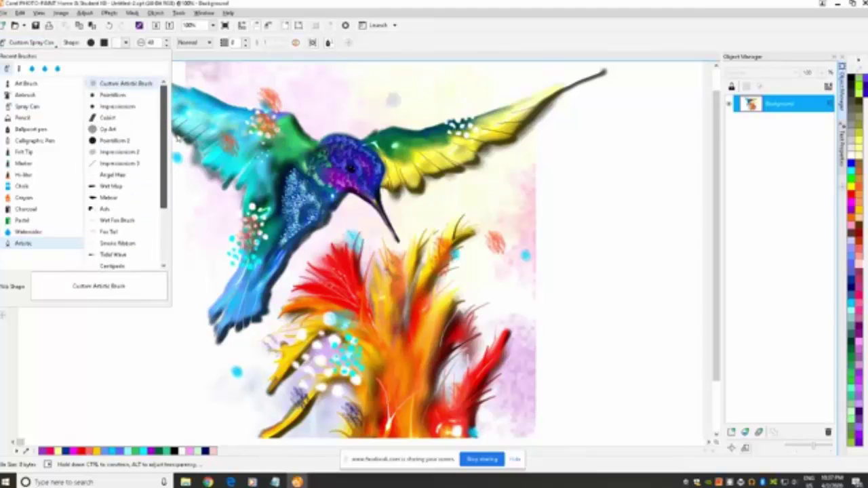
left_click(116, 106)
left_click(113, 96)
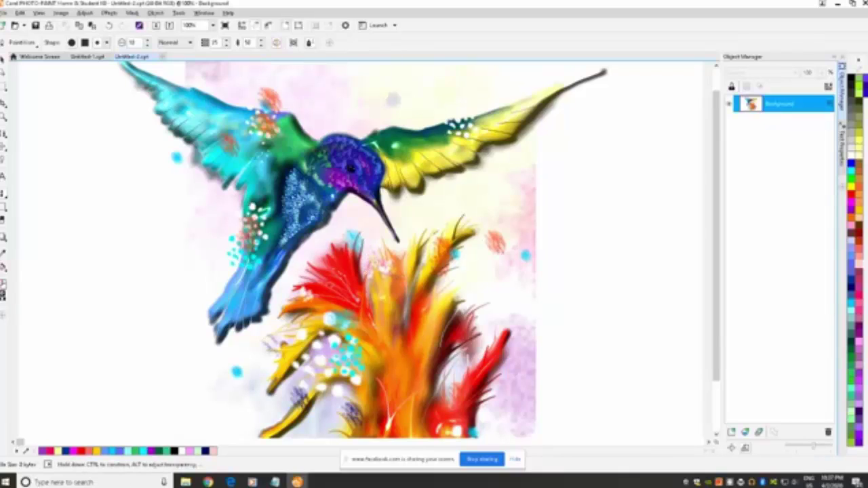
left_click_drag(251, 204, 254, 217)
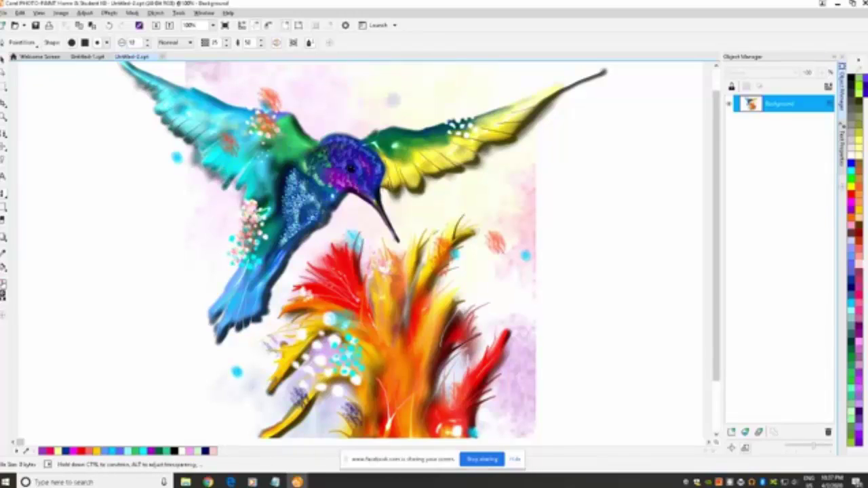
left_click_drag(227, 134, 221, 134)
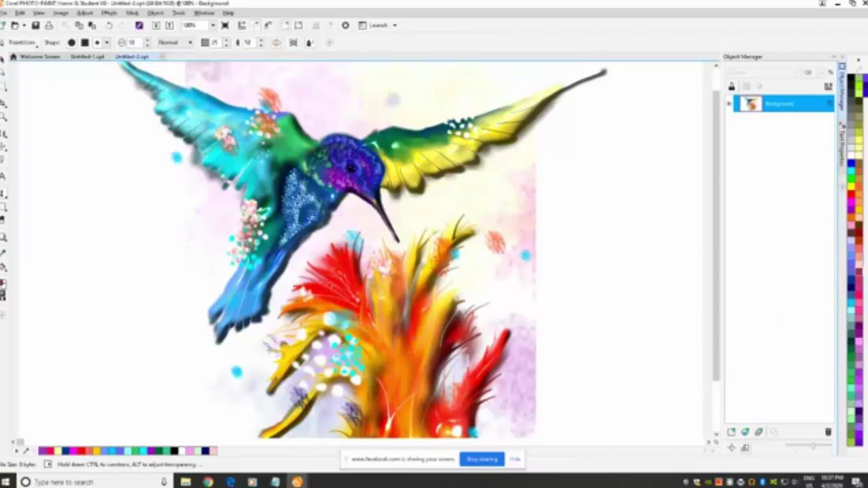
Step: Dab purple dots on the flower's right petals and along its base, and blue dots on the right wing and upper petals
left_click_drag(464, 290, 468, 312)
left_click_drag(448, 366, 441, 380)
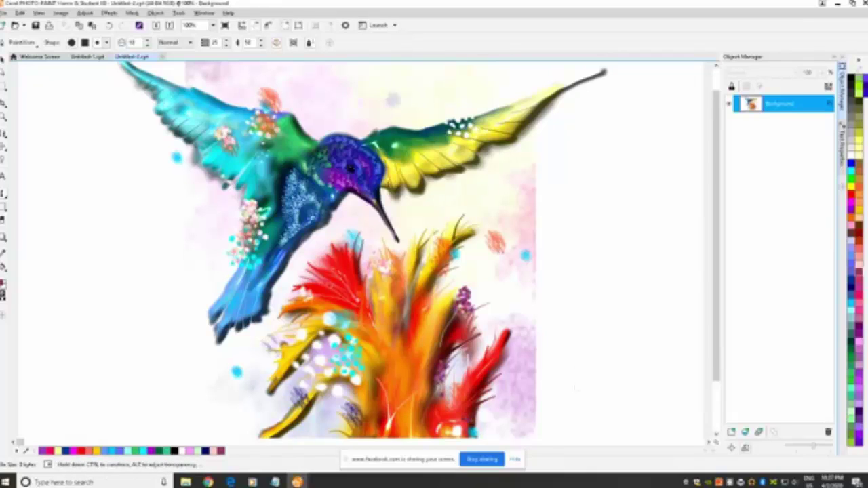
left_click_drag(714, 255, 716, 304)
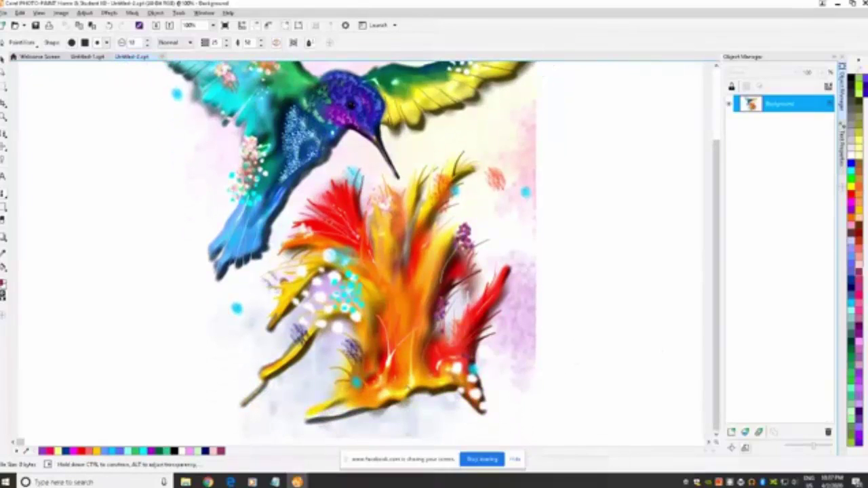
left_click_drag(405, 405, 332, 390)
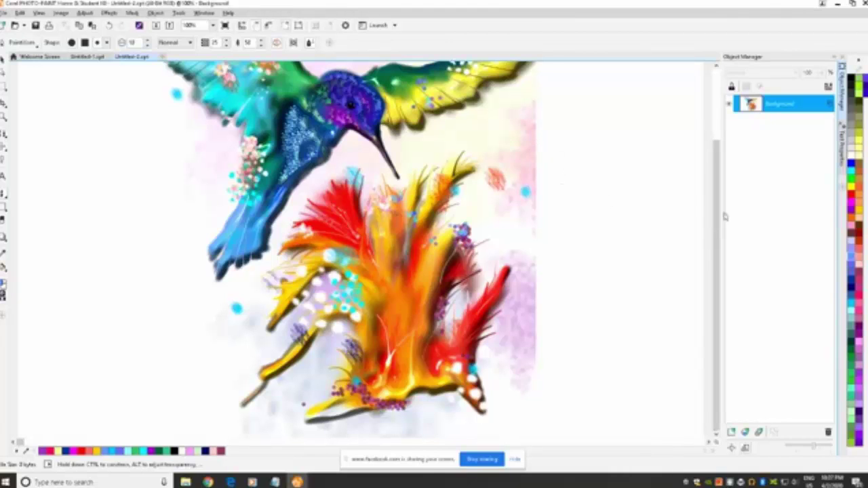
Step: Dab blue dots around the left wing, beside the hummingbird's lower body and tail, and down the flower's left petals
left_click_drag(716, 219, 716, 194)
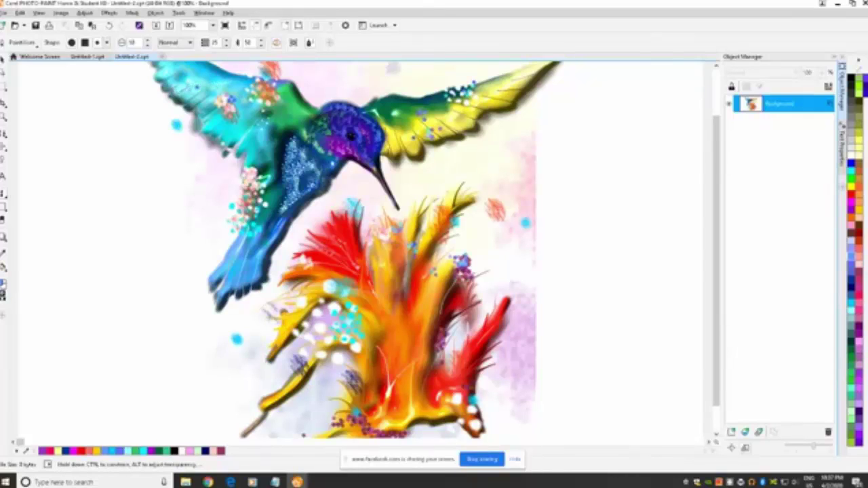
left_click(168, 107)
left_click(141, 96)
left_click(254, 251)
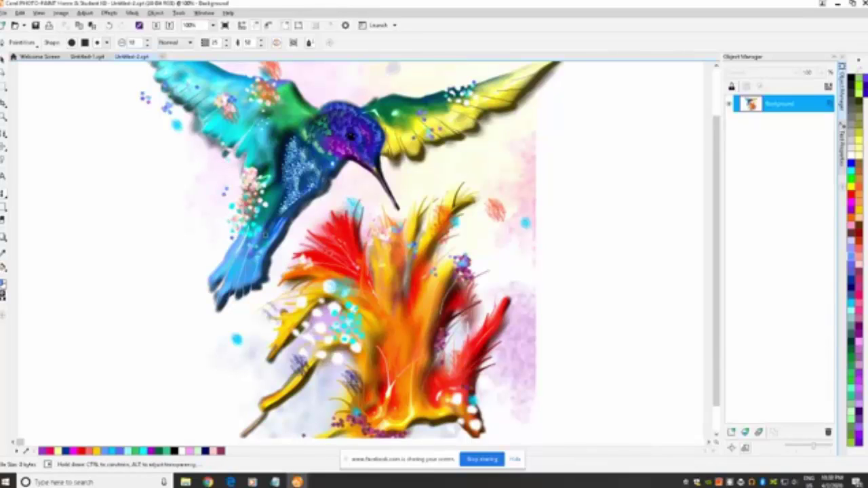
left_click_drag(265, 237, 277, 259)
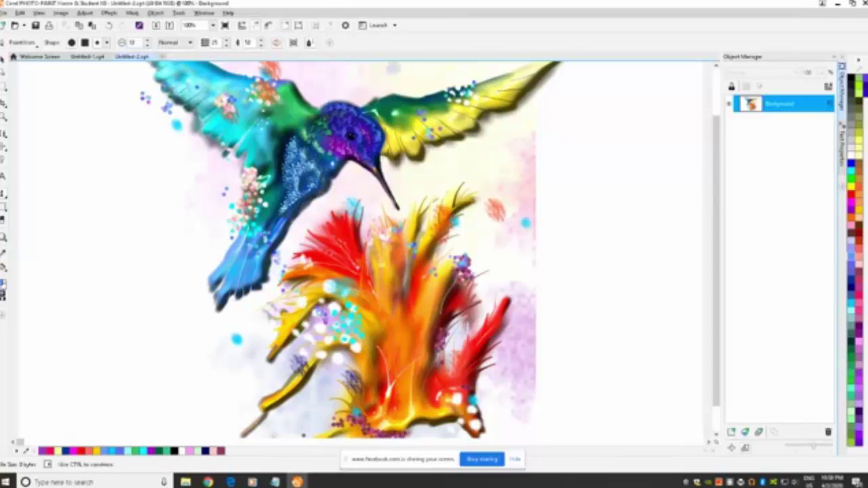
left_click_drag(337, 356, 335, 370)
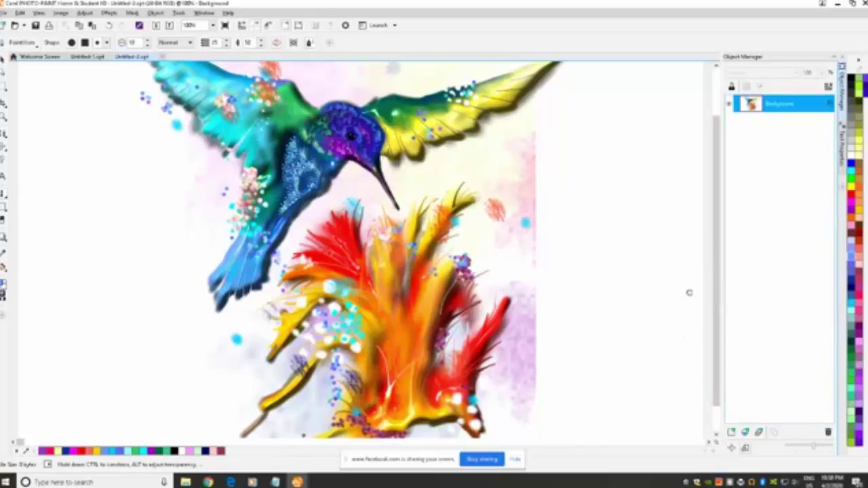
left_click_drag(718, 288, 726, 223)
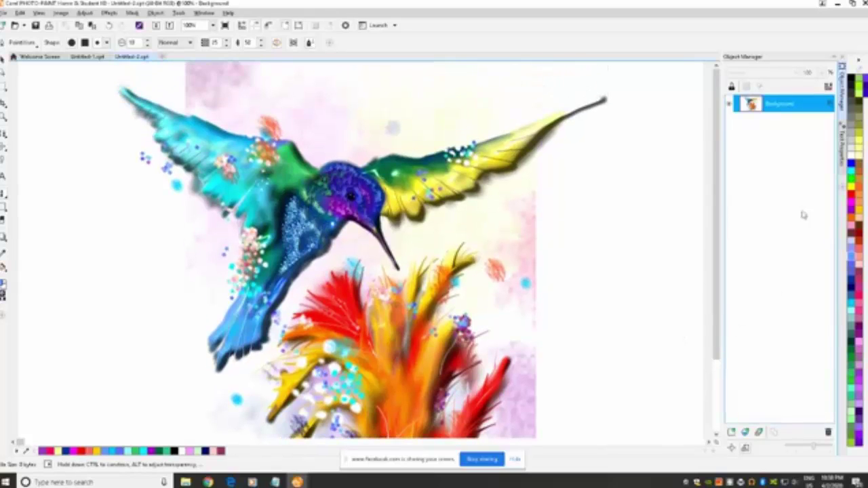
left_click_drag(267, 116, 280, 132)
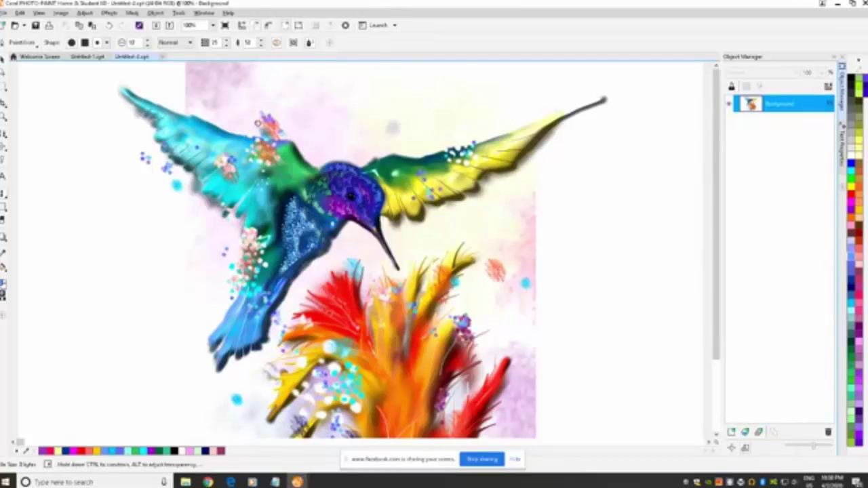
Step: Pick orange and dab Pointillism dots above the hummingbird's back, across its left wing and along that wing's lower edge
left_click(860, 203)
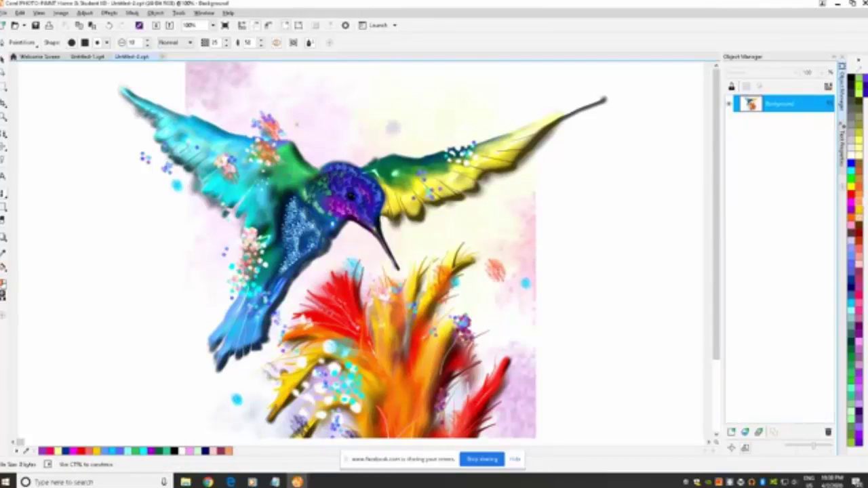
mouse_move(297, 123)
left_mouse_down()
mouse_move(306, 146)
mouse_move(240, 126)
left_mouse_up()
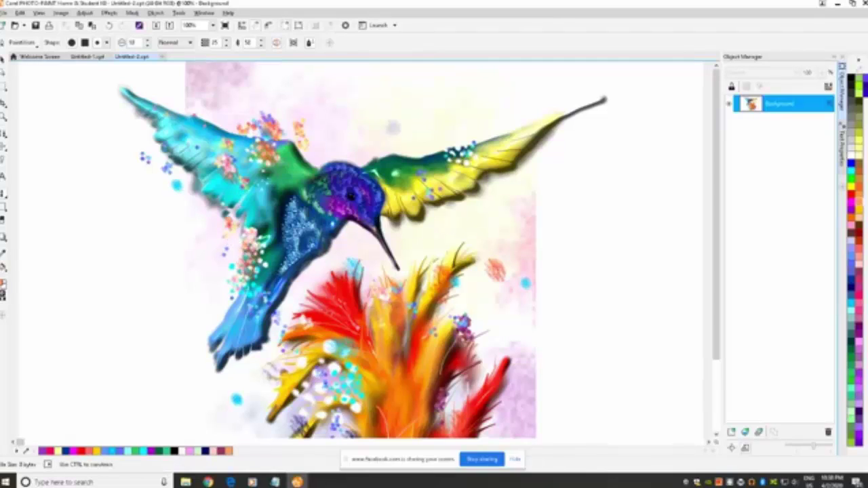
left_click_drag(228, 218, 206, 207)
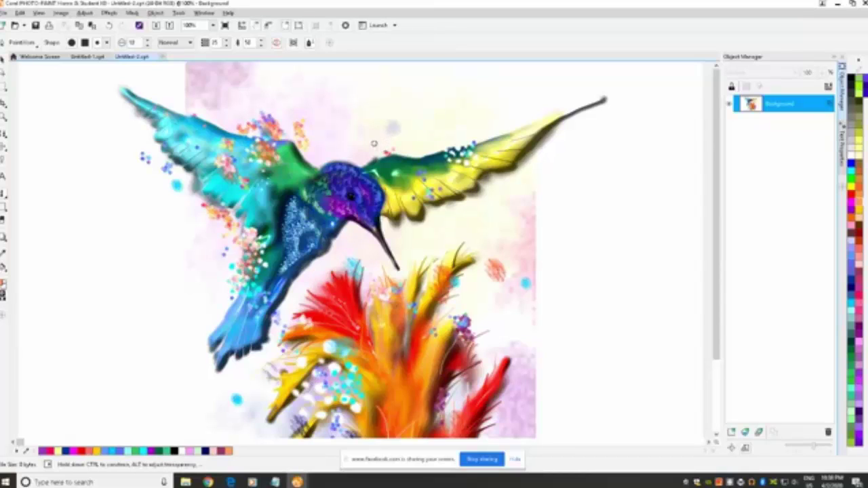
Step: Dab orange dots on the right wing's inner feathers, between the wing and the flower, and over the flower's upper petals
left_click_drag(427, 196, 411, 198)
left_click(422, 210)
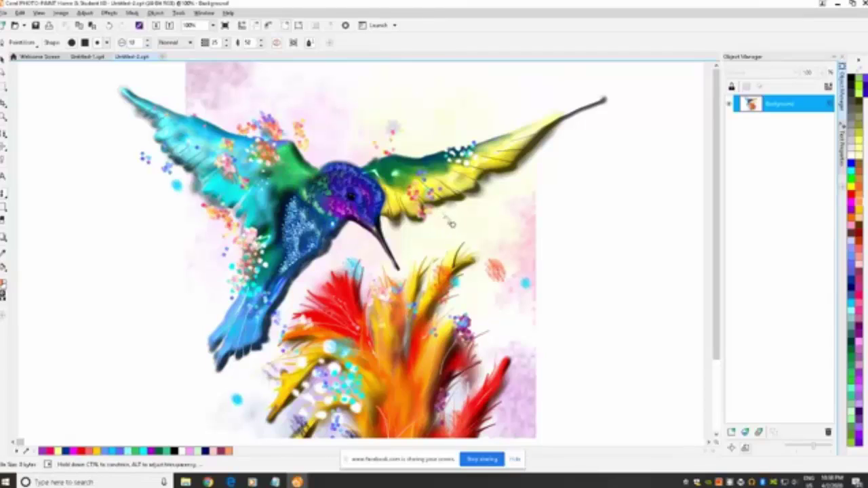
mouse_move(451, 224)
left_mouse_down()
mouse_move(419, 235)
mouse_move(428, 282)
left_mouse_up()
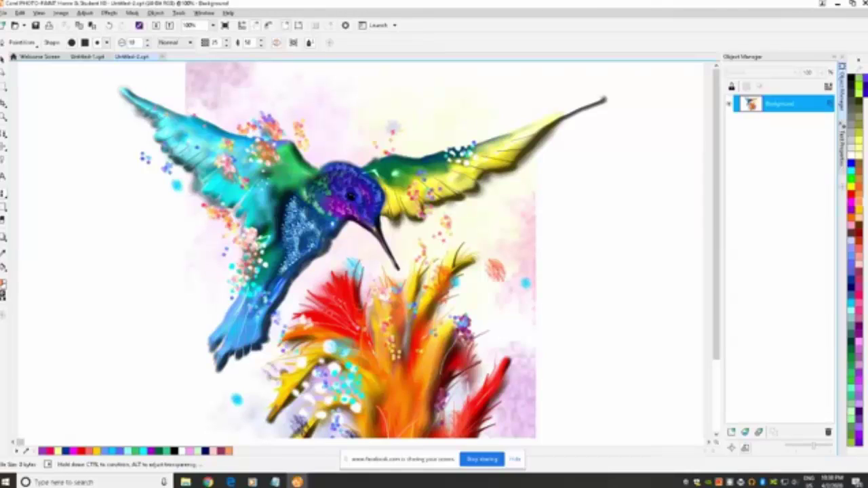
mouse_move(349, 298)
left_mouse_down()
mouse_move(354, 309)
mouse_move(339, 321)
mouse_move(323, 319)
left_mouse_up()
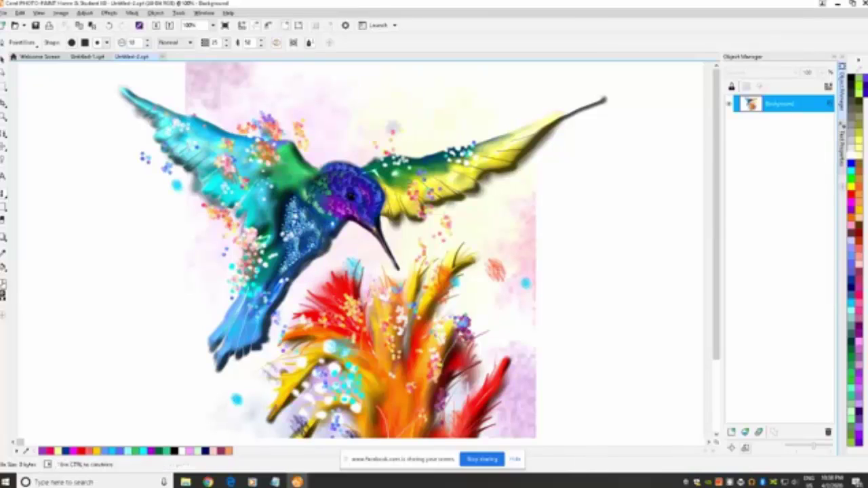
Step: Dab white dots on the right wing, along the flower's base and on its lower-left yellow petals
left_click(444, 203)
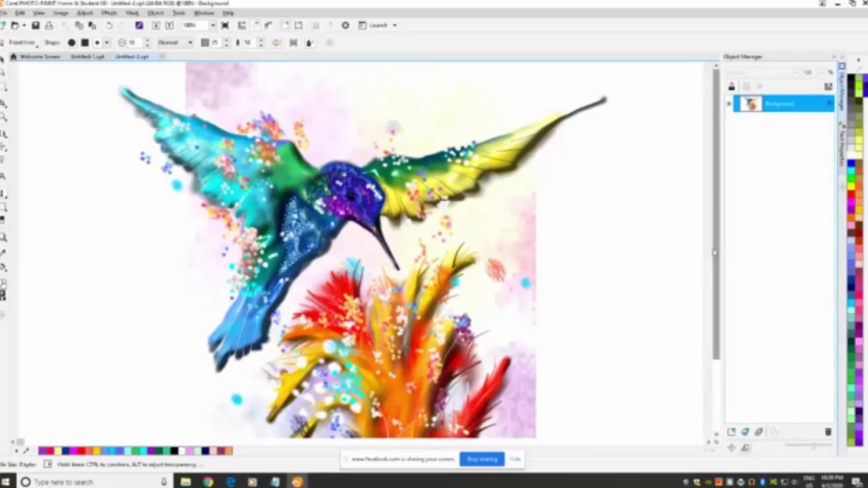
left_click_drag(717, 251, 717, 322)
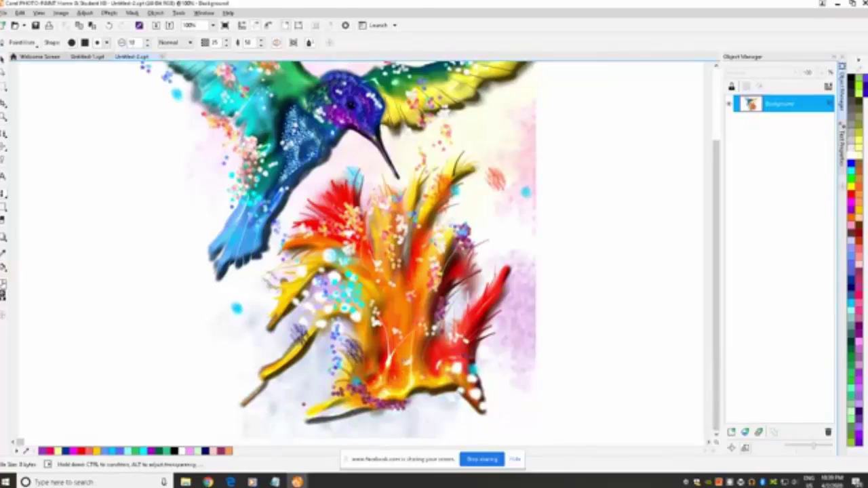
mouse_move(400, 357)
left_mouse_down()
mouse_move(405, 377)
mouse_move(440, 400)
mouse_move(329, 403)
mouse_move(309, 419)
left_mouse_up()
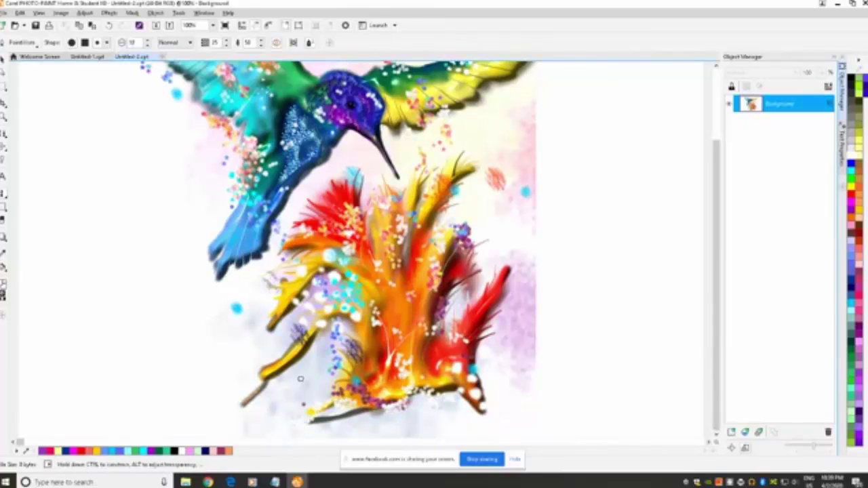
mouse_move(285, 357)
left_mouse_down()
mouse_move(302, 336)
mouse_move(250, 383)
left_mouse_up()
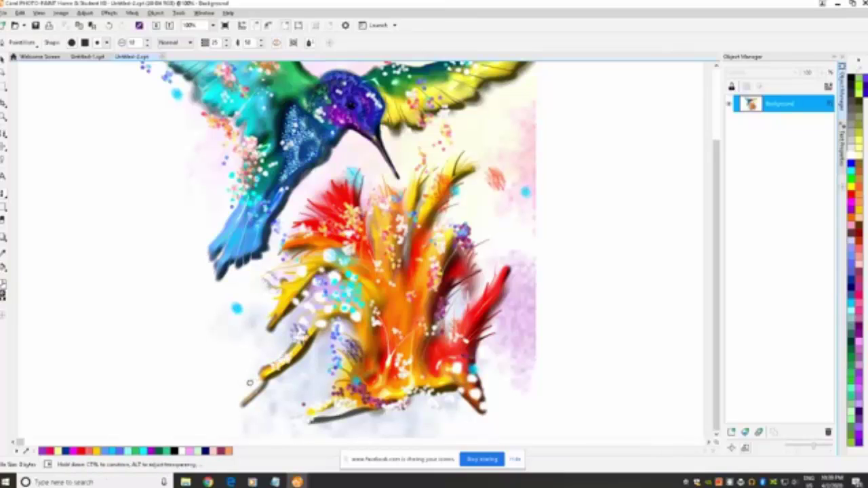
Step: Break up the lower background's left and right edges with white dots
left_click_drag(237, 314, 222, 333)
left_click(240, 360)
left_click_drag(242, 361, 250, 427)
mouse_move(536, 255)
left_mouse_down()
mouse_move(529, 298)
mouse_move(532, 289)
mouse_move(538, 343)
mouse_move(515, 371)
mouse_move(523, 410)
left_mouse_up()
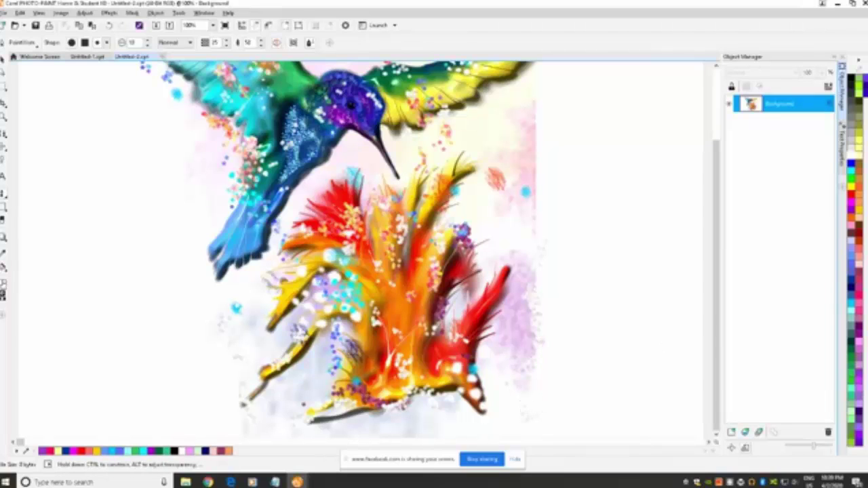
Step: Dab white dots along the upper background's edges, over the flower's red and orange petals, and at its base
scroll(715, 311, "up", 3)
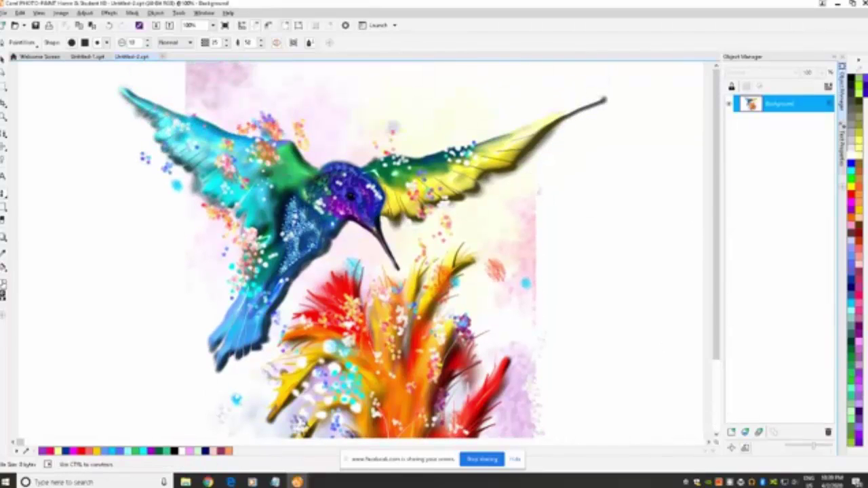
left_click_drag(537, 206, 531, 282)
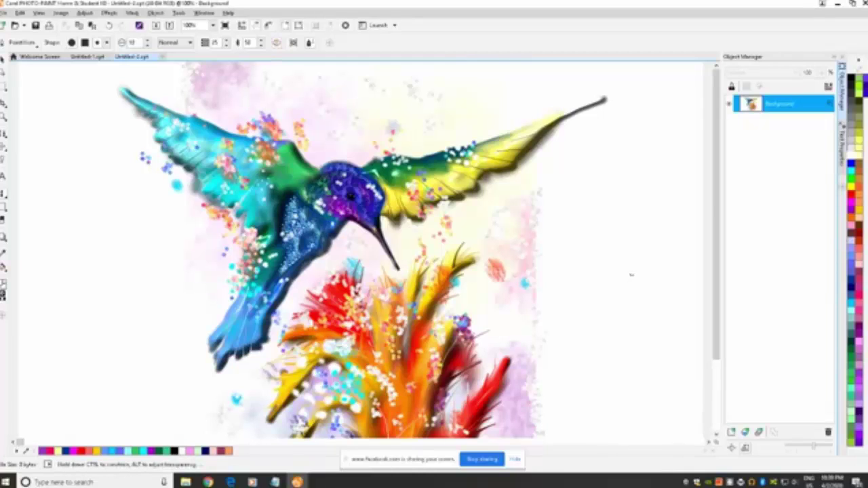
scroll(713, 197, "down", 3)
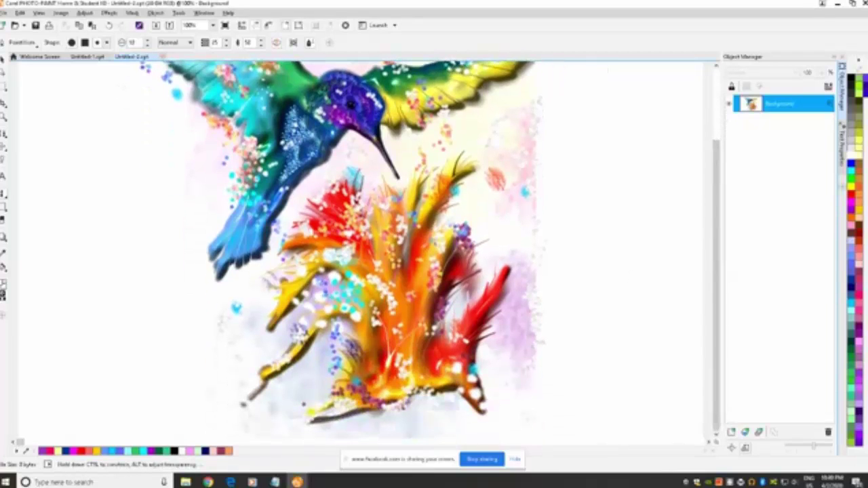
mouse_move(349, 367)
left_mouse_down()
mouse_move(354, 345)
mouse_move(340, 404)
mouse_move(316, 419)
left_mouse_up()
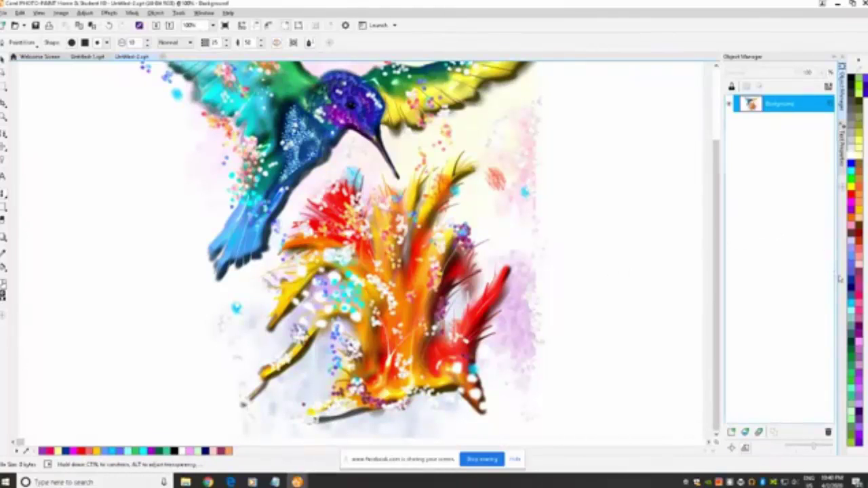
Step: Dab navy dots along the flower's right red petal, under its base and beside its lower-left stem
mouse_move(509, 292)
left_mouse_down()
mouse_move(507, 276)
mouse_move(502, 314)
left_mouse_up()
left_click_drag(487, 342, 481, 358)
mouse_move(467, 400)
left_mouse_down()
mouse_move(386, 409)
mouse_move(331, 400)
left_mouse_up()
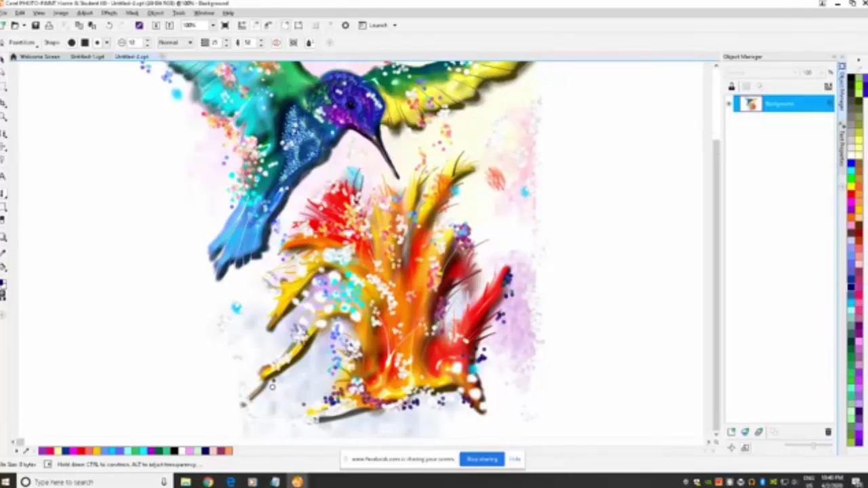
left_click_drag(263, 391, 261, 407)
left_click(246, 291)
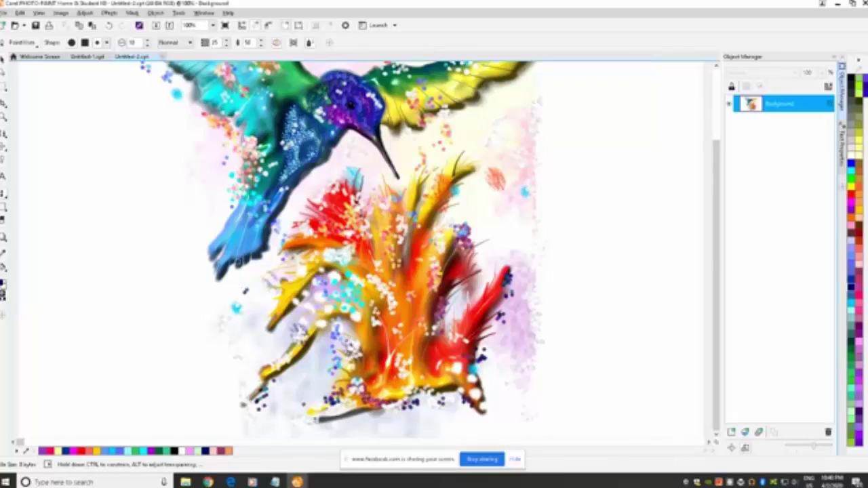
Step: Dab navy dots over the tips of the hummingbird's tail feathers and just around them
left_click_drag(236, 260, 233, 251)
left_click(235, 256)
left_click(229, 223)
left_click_drag(229, 240, 213, 289)
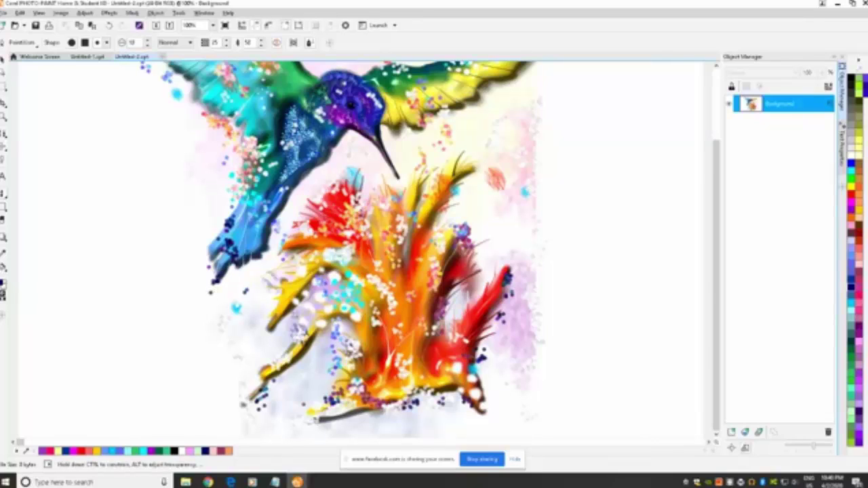
mouse_move(239, 262)
left_mouse_down()
mouse_move(250, 275)
mouse_move(261, 258)
left_mouse_up()
left_click_drag(207, 256, 201, 264)
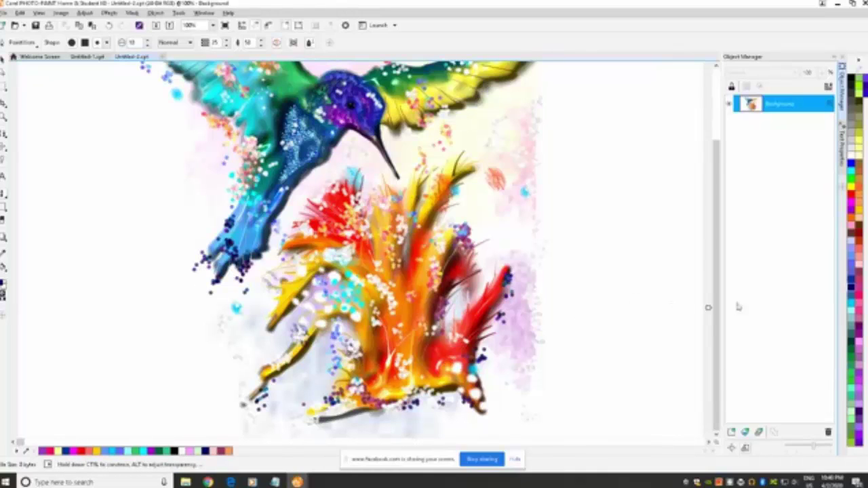
Step: Dab navy dots on the tips of both wings and in the middle of the right wing
left_click_drag(717, 293, 722, 195)
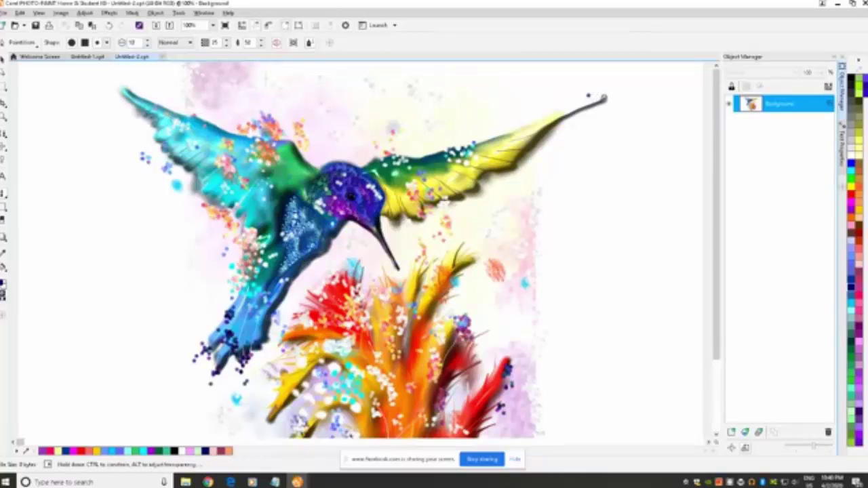
left_click_drag(587, 102, 578, 109)
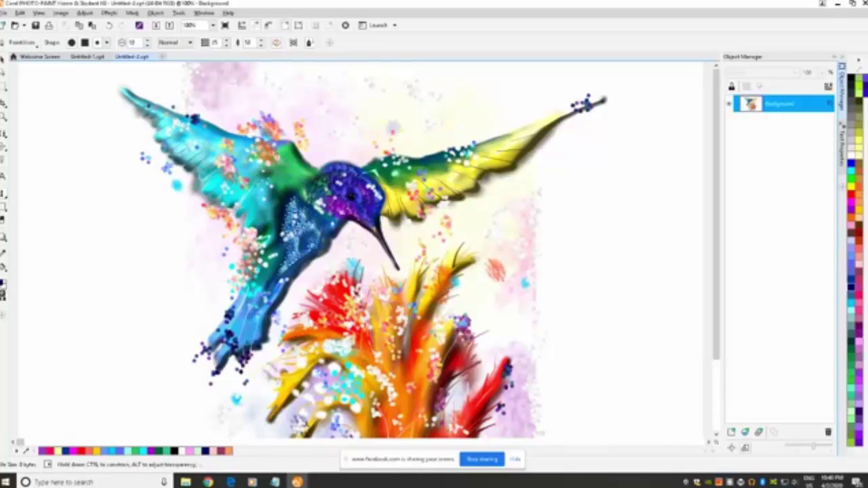
left_click_drag(136, 103, 122, 89)
left_click_drag(440, 170, 466, 173)
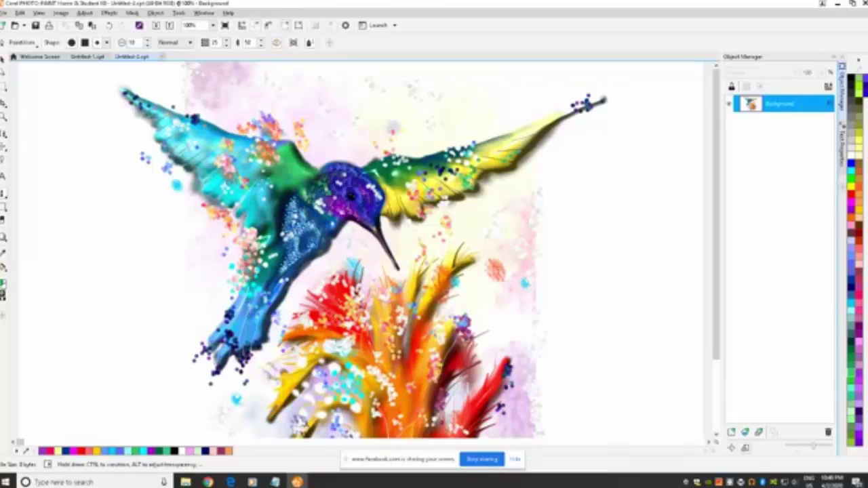
Step: Dab green dots on the left wing, above the hummingbird's head and back, and on the flower's red and orange petals
left_click_drag(203, 160, 202, 146)
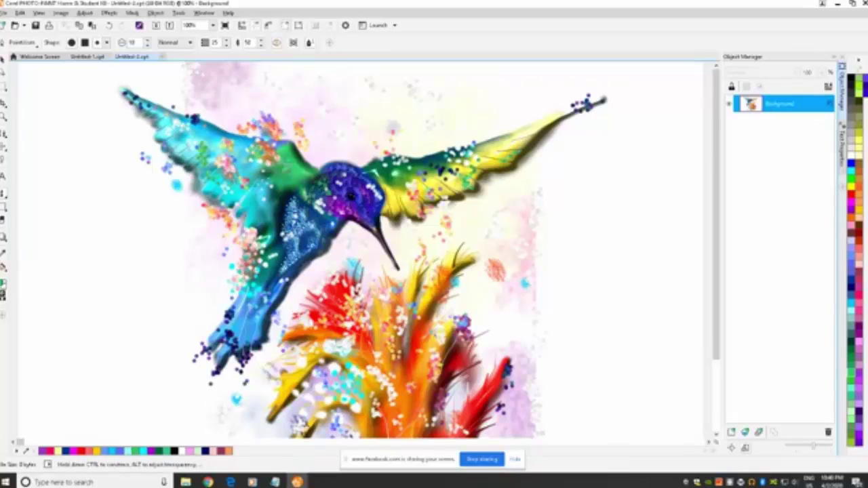
left_click_drag(316, 149, 318, 140)
mouse_move(307, 100)
left_mouse_down()
mouse_move(304, 88)
mouse_move(348, 94)
left_mouse_up()
mouse_move(335, 274)
left_mouse_down()
mouse_move(325, 271)
mouse_move(326, 279)
left_mouse_up()
left_click_drag(391, 376, 392, 392)
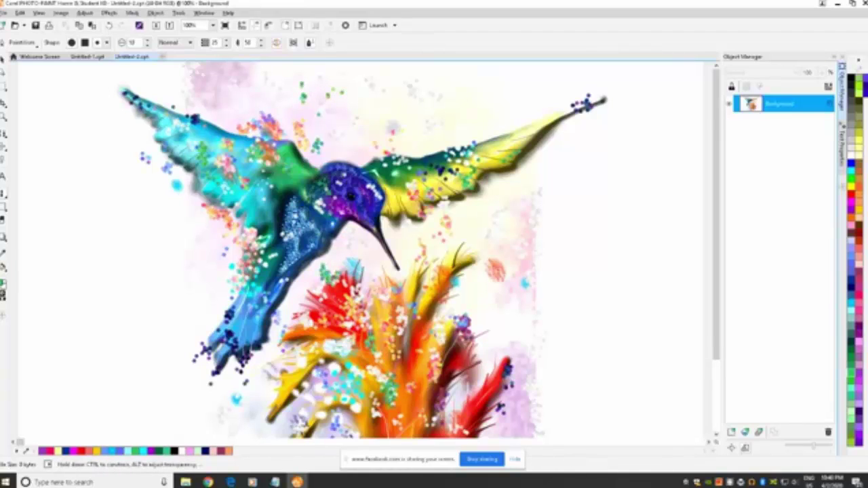
Step: Dab green dots along the whole base of the flower, from its right stem to its lower-left petal
left_click_drag(714, 234, 714, 305)
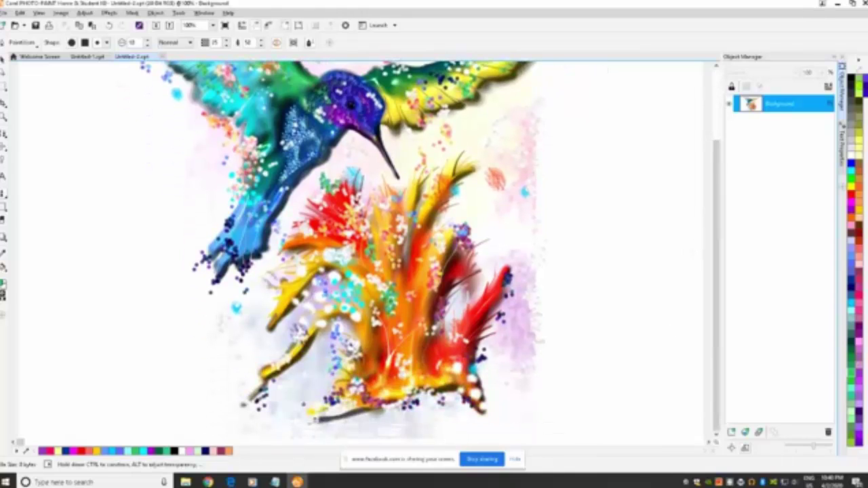
mouse_move(442, 390)
left_mouse_down()
mouse_move(460, 376)
mouse_move(473, 378)
left_mouse_up()
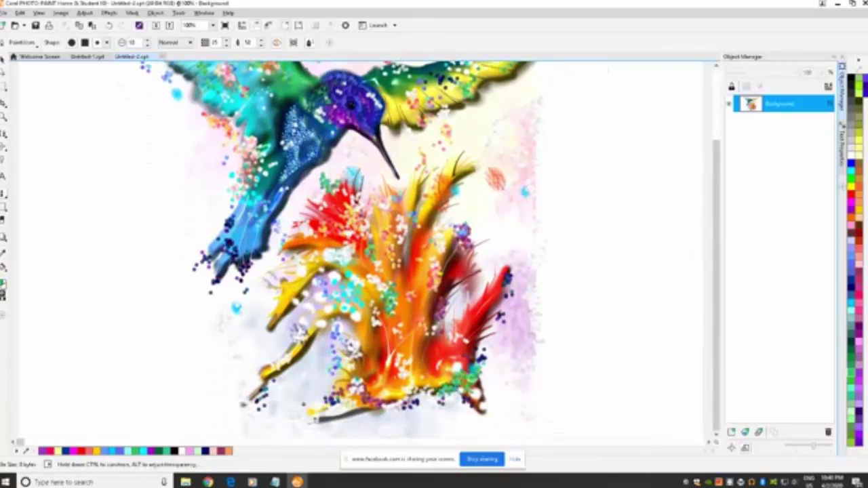
left_click(417, 391)
left_click_drag(386, 394, 340, 405)
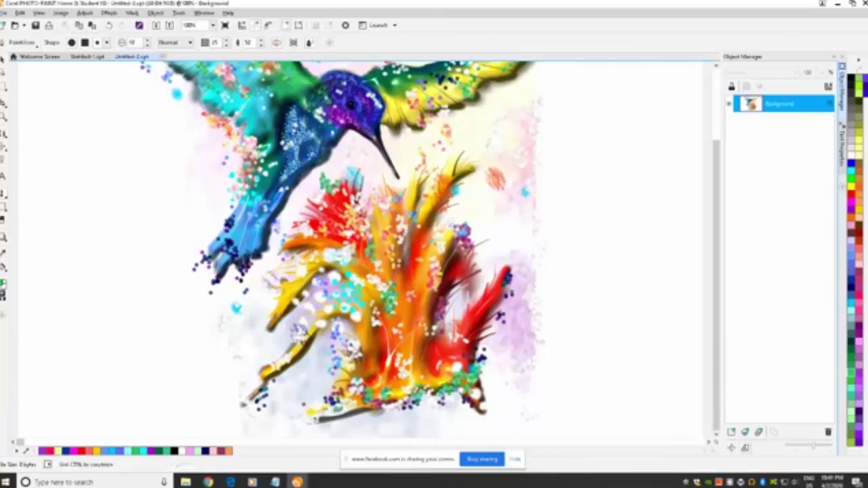
left_click(308, 399)
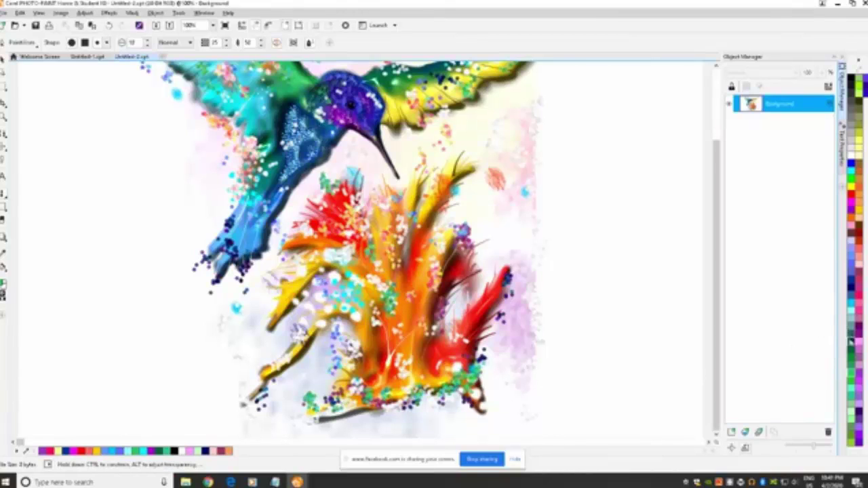
Step: Pick a very dark green and dab a dense band of dots along the flower's base
left_click(850, 343)
mouse_move(350, 413)
left_mouse_down()
mouse_move(313, 400)
mouse_move(321, 384)
mouse_move(343, 410)
mouse_move(354, 411)
mouse_move(385, 376)
mouse_move(369, 404)
mouse_move(395, 405)
mouse_move(410, 377)
mouse_move(425, 400)
mouse_move(437, 392)
mouse_move(483, 407)
mouse_move(501, 367)
mouse_move(475, 386)
left_mouse_up()
left_click(371, 409)
left_click(473, 397)
left_click(472, 401)
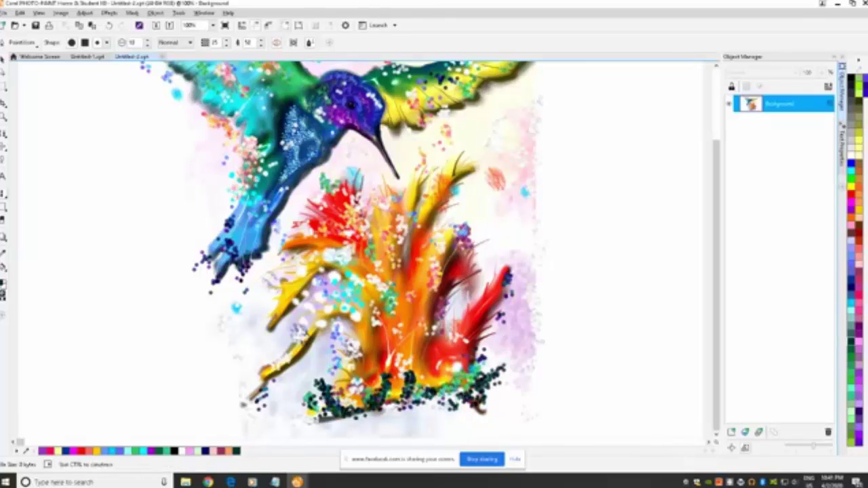
Step: Dab a cluster of dark green dots in the gap between the flower's right red petals
left_click(448, 332)
left_click(451, 324)
left_click(447, 321)
left_click(451, 325)
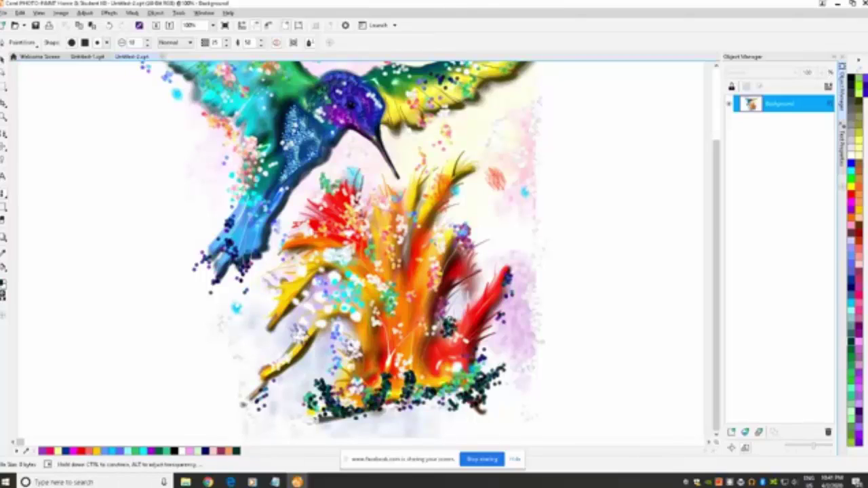
left_click(451, 317)
left_click(458, 310)
left_click(456, 315)
left_click(457, 313)
left_click(463, 306)
left_click(468, 300)
Step: Dab dark green dots down the flower's left-centre petals, beside the turquoise and white dots
left_click(349, 259)
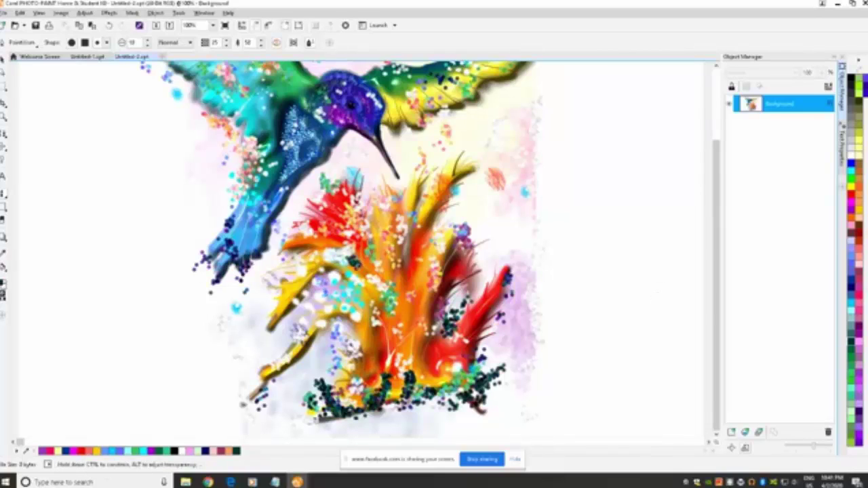
left_click(355, 263)
left_click_drag(359, 266, 360, 298)
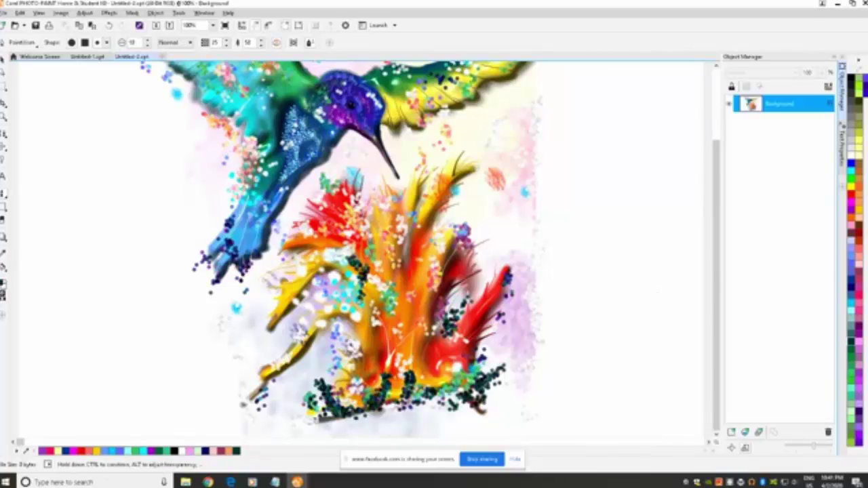
left_click(377, 291)
Step: Dab dark dots above the hummingbird's head and violet-blue dots outside the left wing, down towards the tail
left_click_drag(715, 274, 716, 207)
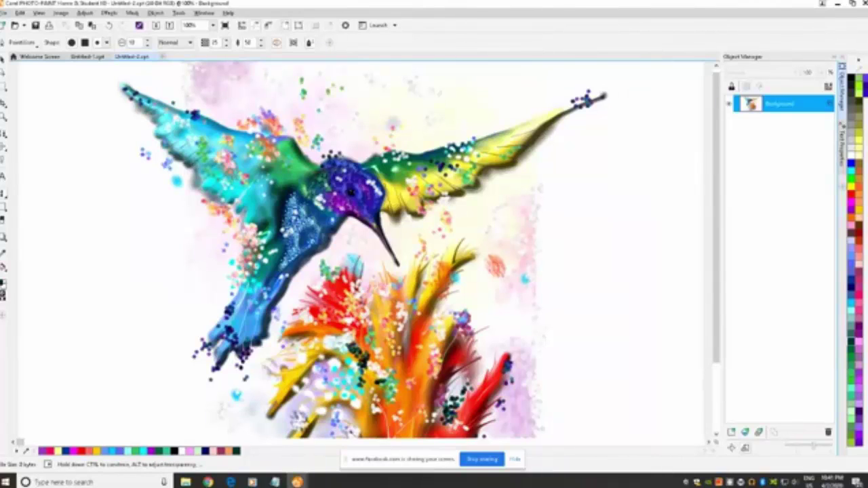
left_click_drag(347, 153, 343, 128)
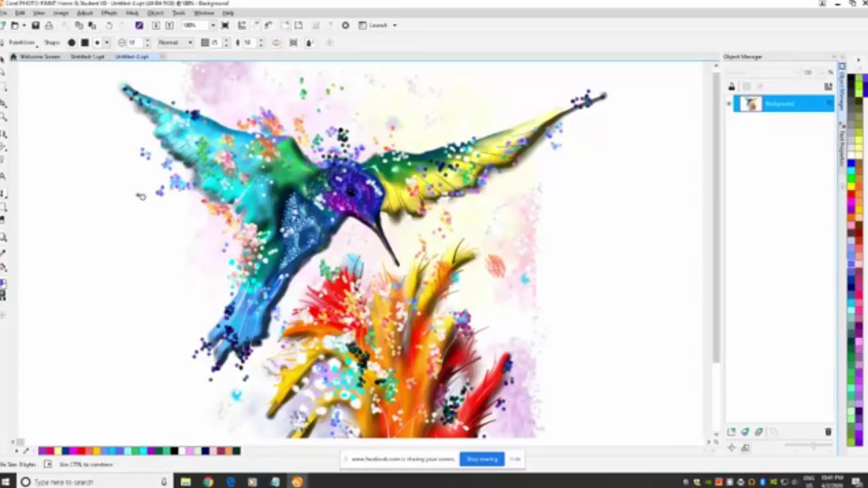
mouse_move(140, 196)
left_mouse_down()
mouse_move(175, 226)
mouse_move(197, 223)
mouse_move(215, 247)
mouse_move(197, 296)
left_mouse_up()
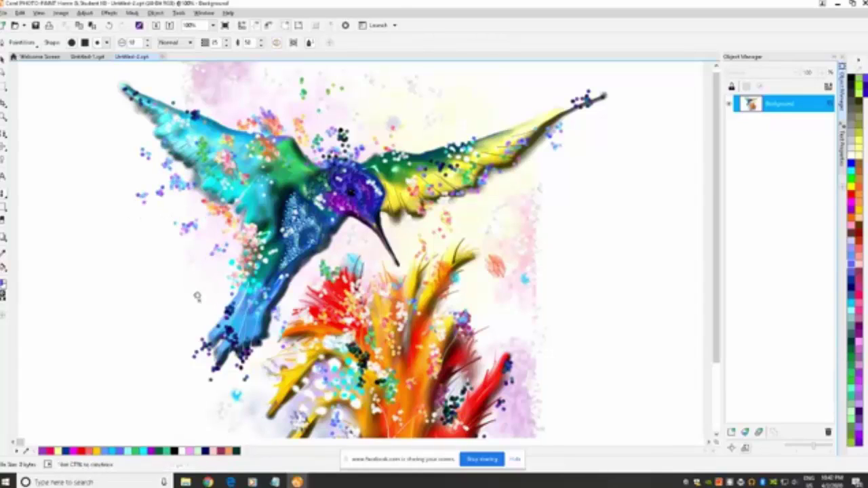
Step: Dab violet-blue dots around the hummingbird's tail tip and in the background above its left wing
mouse_move(205, 351)
left_mouse_down()
mouse_move(207, 368)
mouse_move(230, 375)
left_mouse_up()
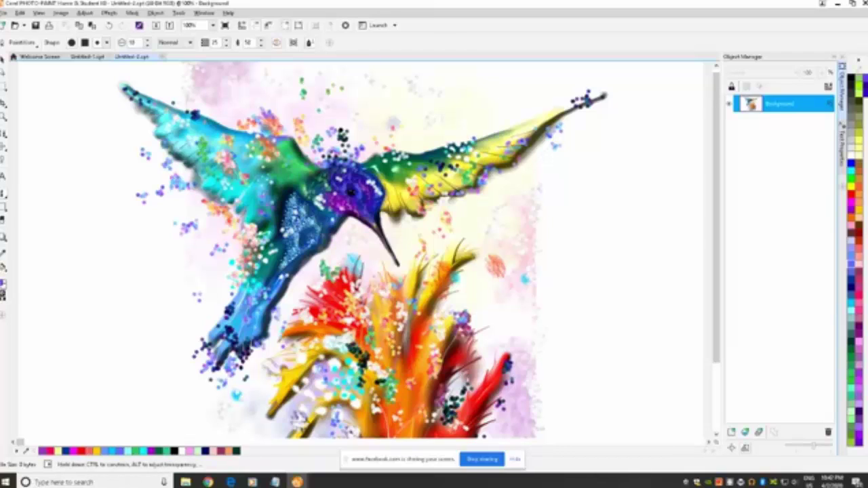
mouse_move(205, 91)
left_mouse_down()
mouse_move(234, 124)
mouse_move(249, 116)
mouse_move(248, 83)
mouse_move(262, 103)
left_mouse_up()
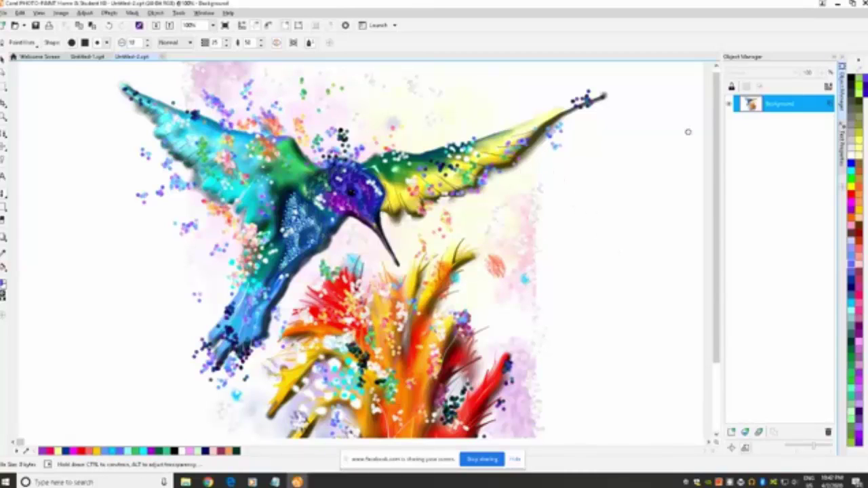
left_click_drag(718, 156, 718, 223)
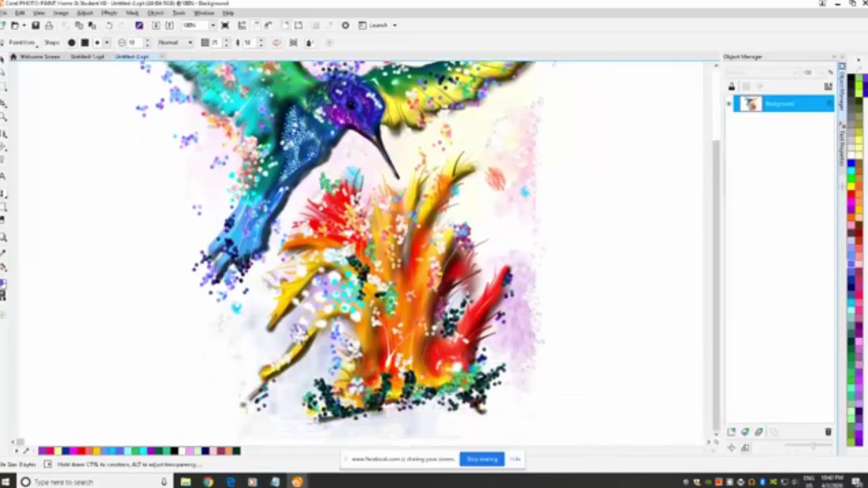
left_click(3, 116)
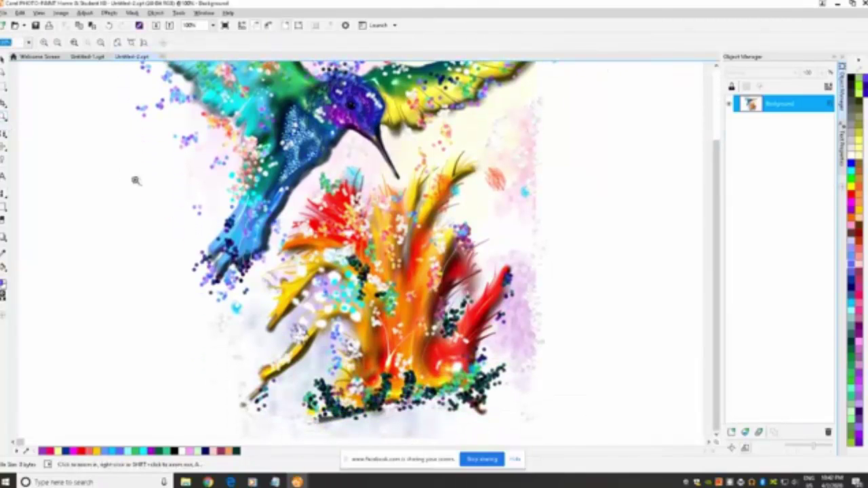
right_click(317, 227)
right_click(323, 228)
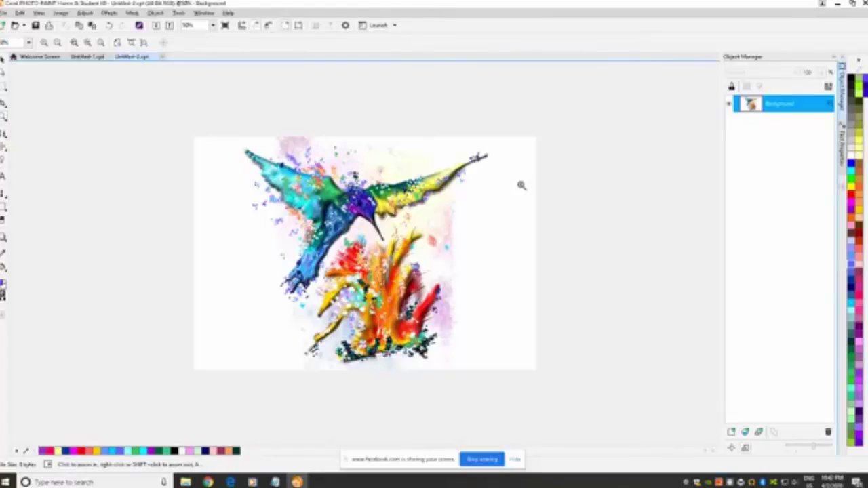
Step: Try a Lens Flare effect centred beside the hummingbird's head with brightness 7
left_click(110, 14)
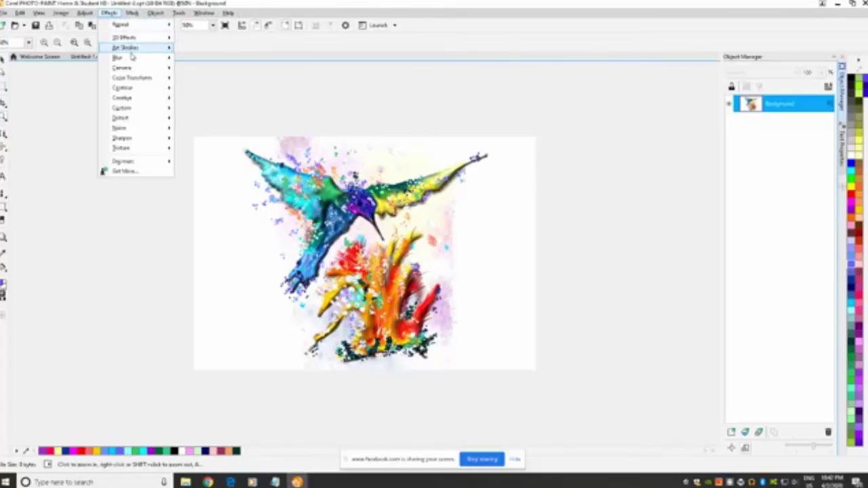
mouse_move(132, 56)
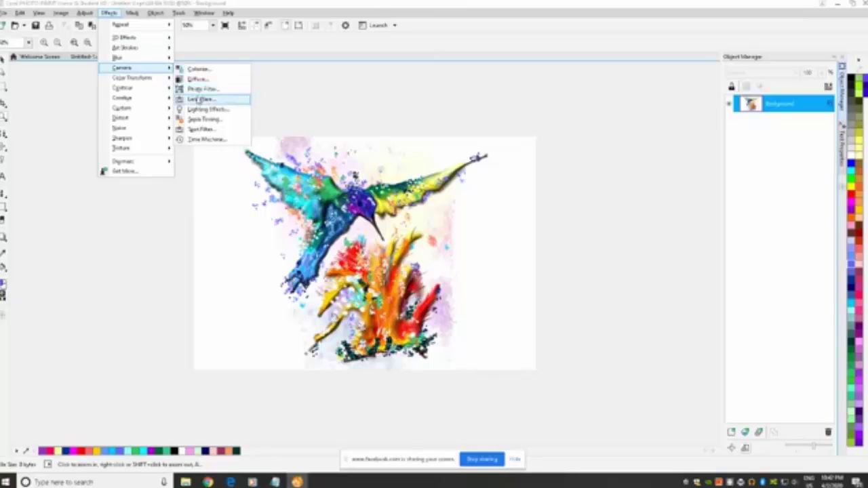
left_click(198, 99)
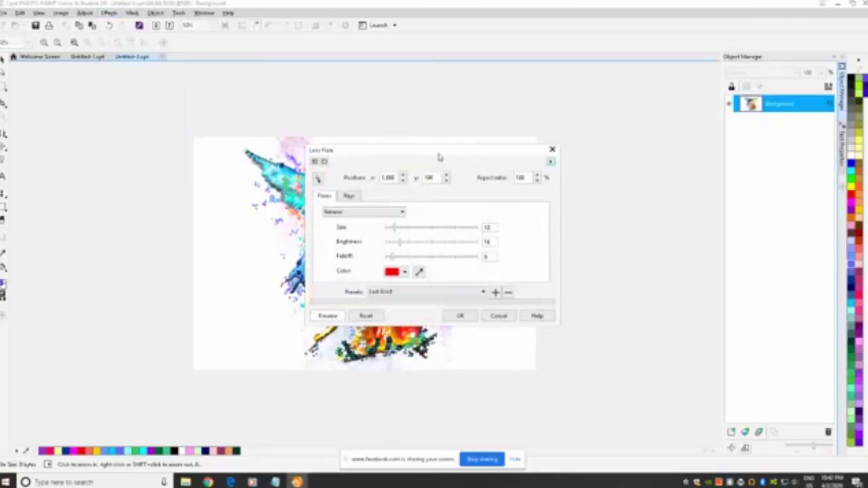
left_click_drag(438, 155, 662, 63)
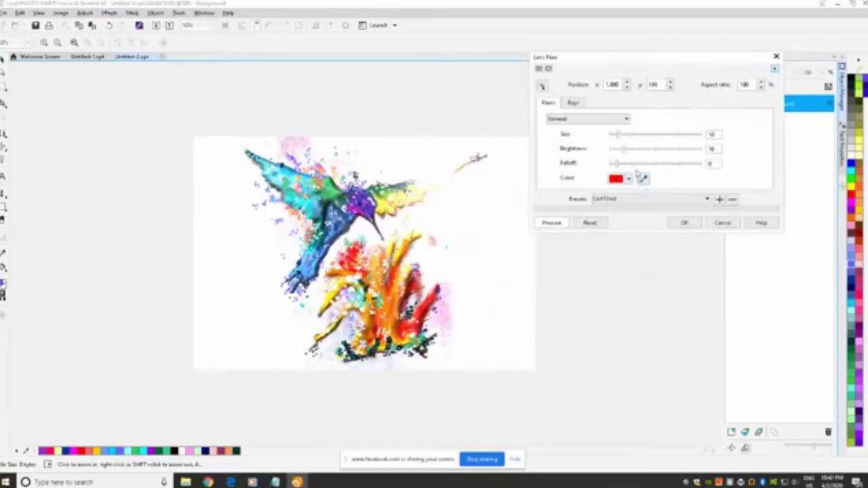
left_click(542, 87)
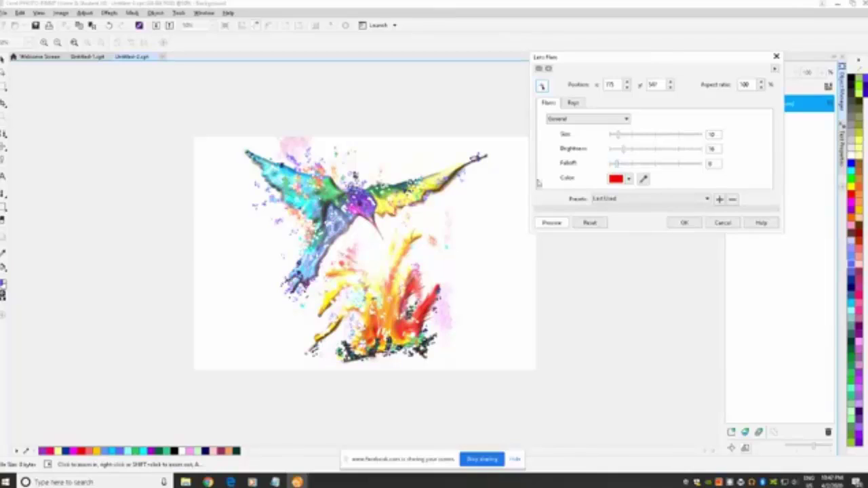
left_click(344, 190)
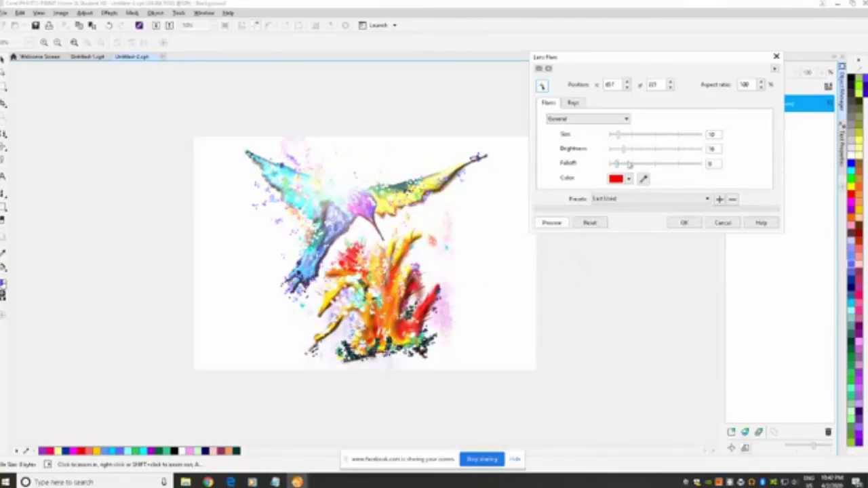
left_click_drag(621, 150, 614, 150)
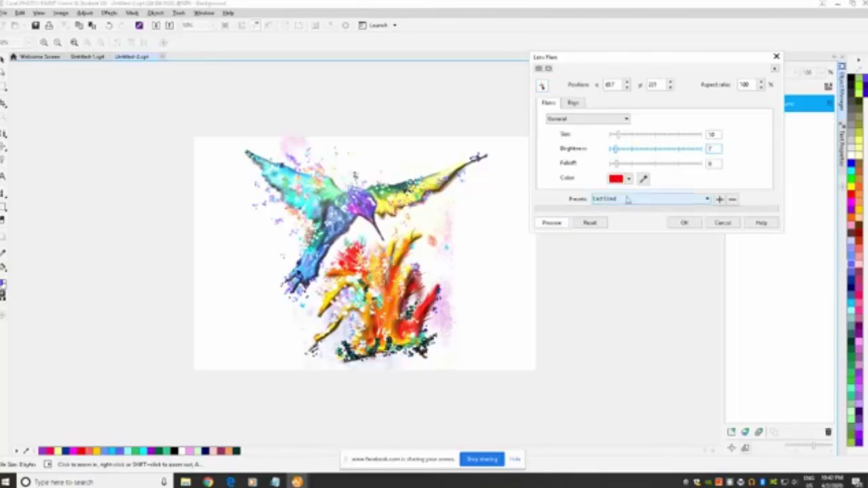
left_click(723, 222)
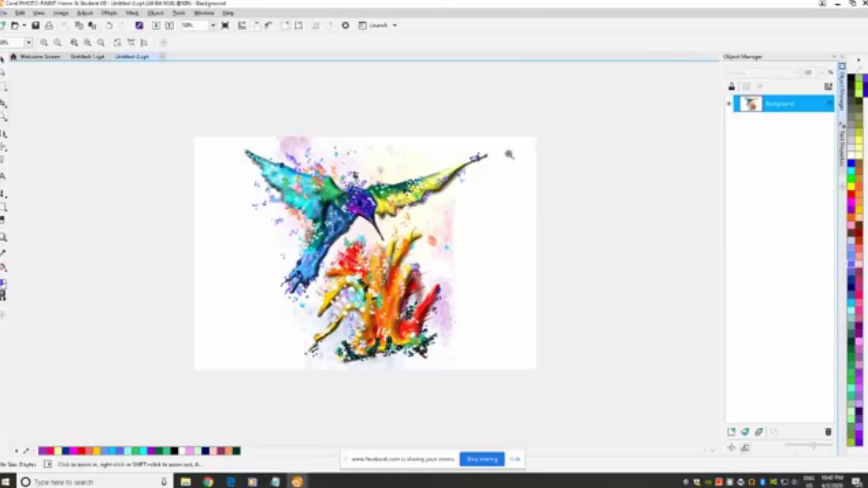
left_click(109, 13)
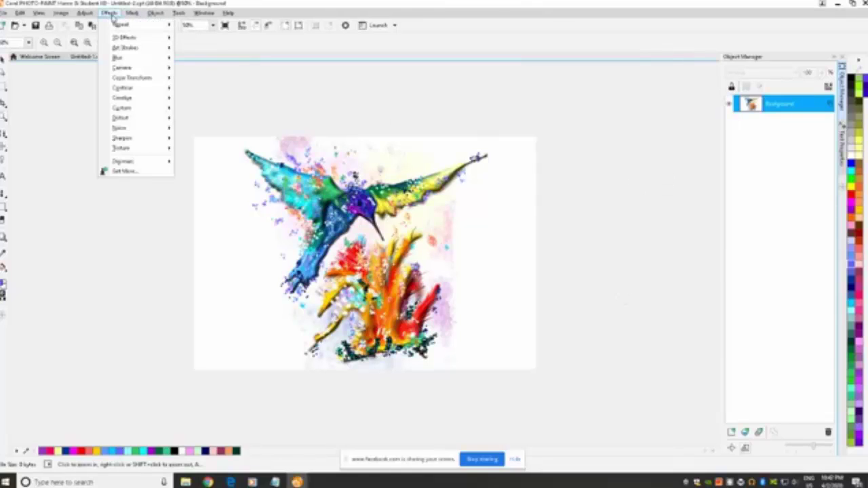
mouse_move(122, 59)
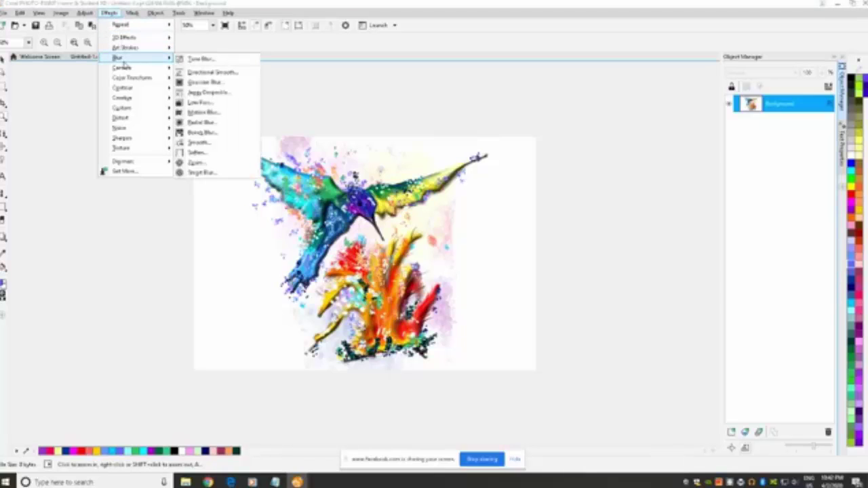
mouse_move(145, 72)
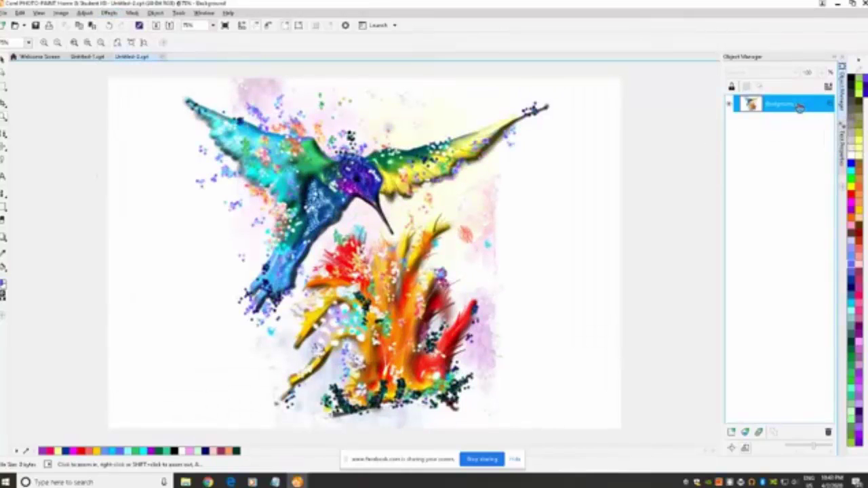
Step: Duplicate the background painting as a separate object
right_click(799, 106)
left_click(783, 152)
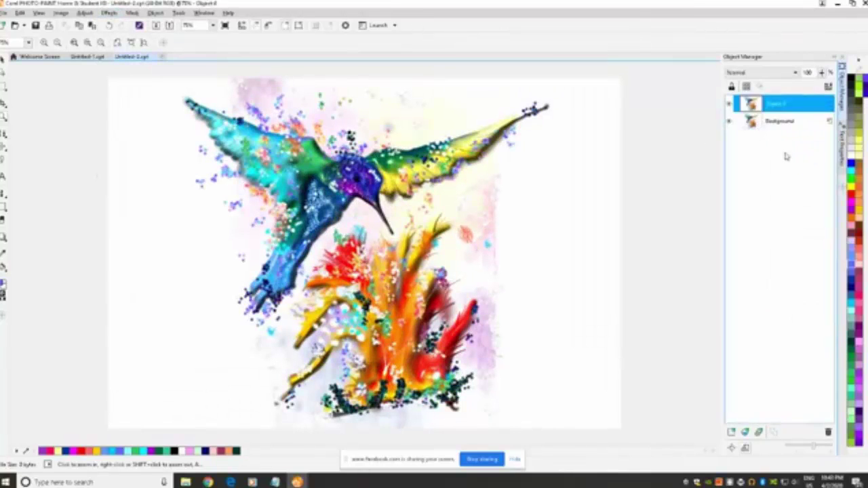
Step: Duplicate the new object once more and combine the extra copy with the background
right_click(802, 107)
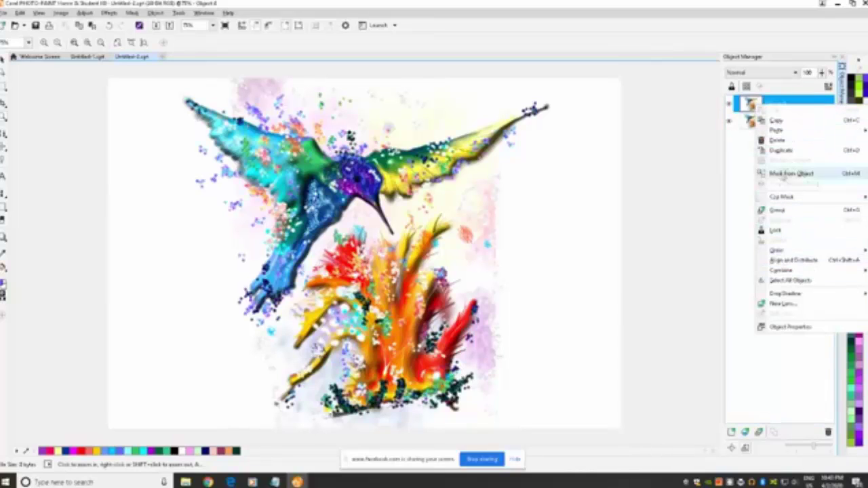
left_click(783, 151)
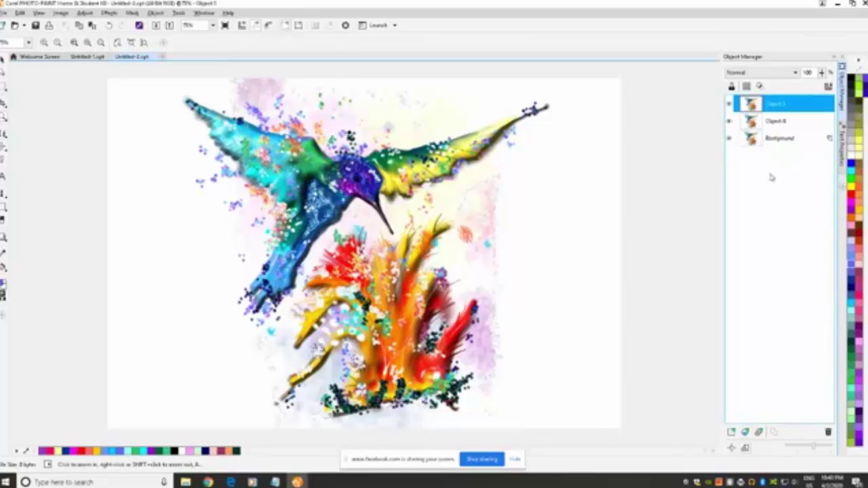
left_click(676, 153)
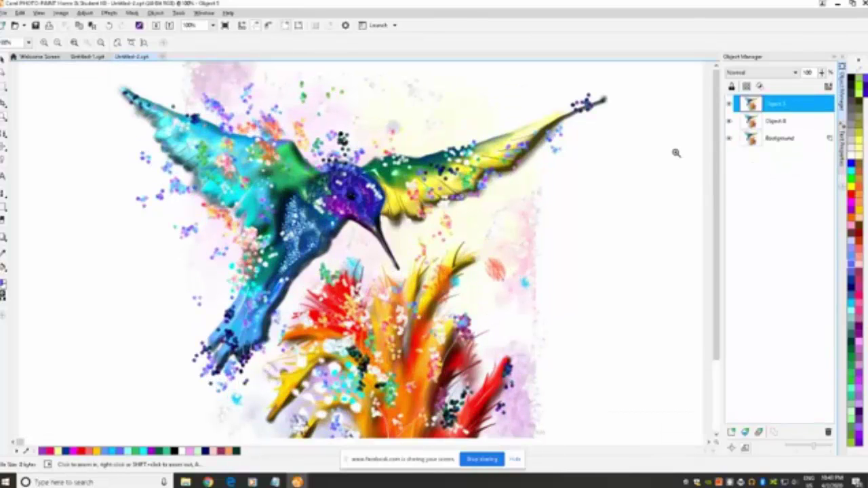
right_click(676, 152)
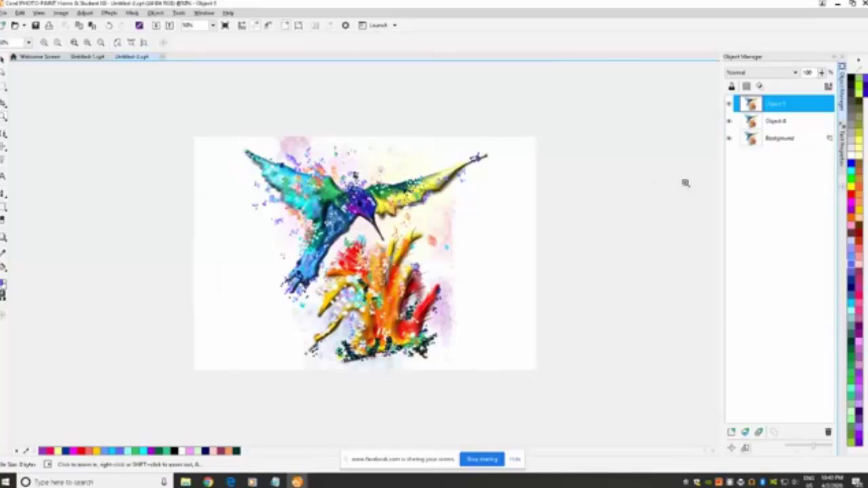
right_click(807, 107)
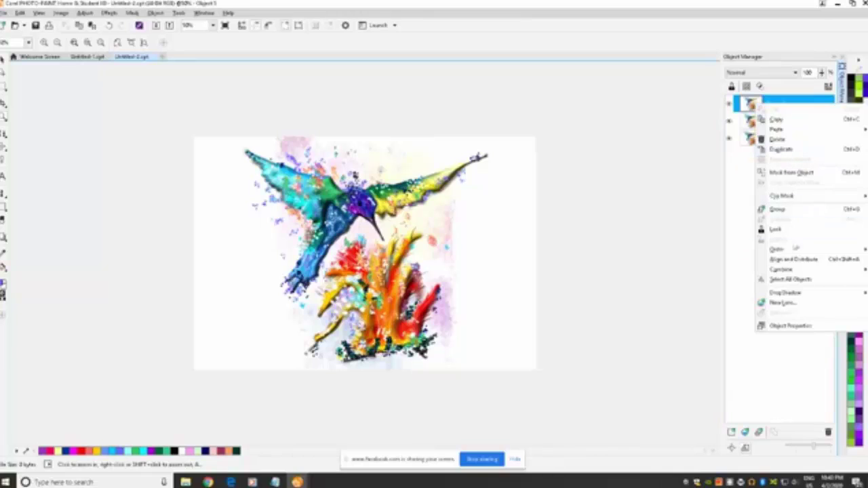
mouse_move(793, 270)
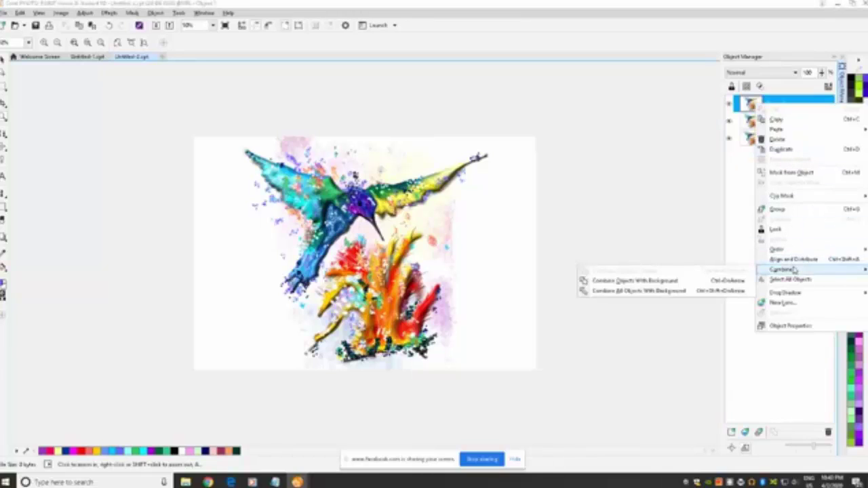
left_click(667, 282)
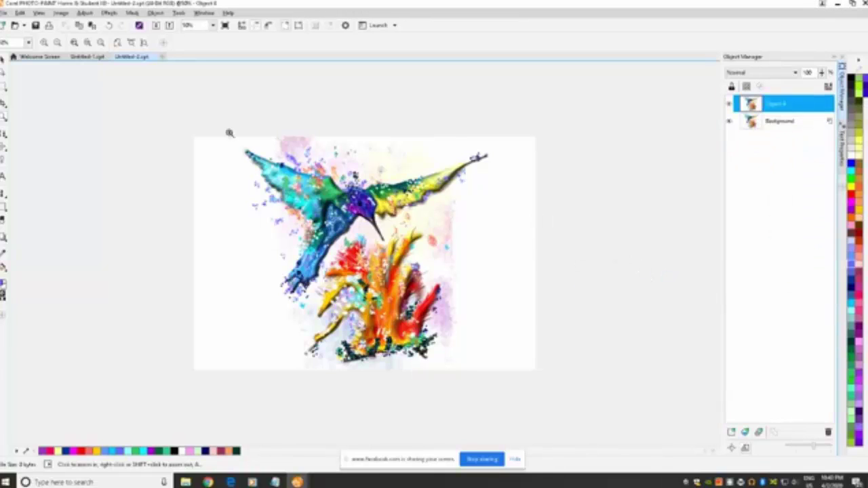
Step: Start an Emboss effect on the duplicated object, using the original colour as the emboss colour
left_click(110, 15)
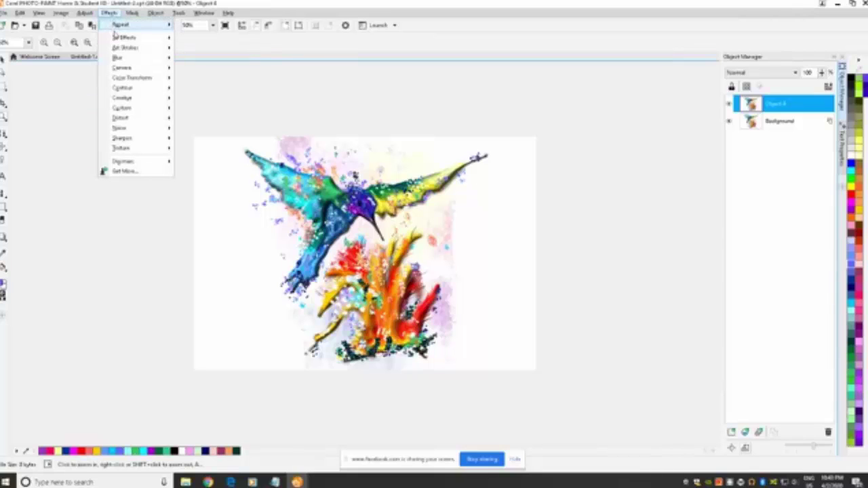
mouse_move(119, 39)
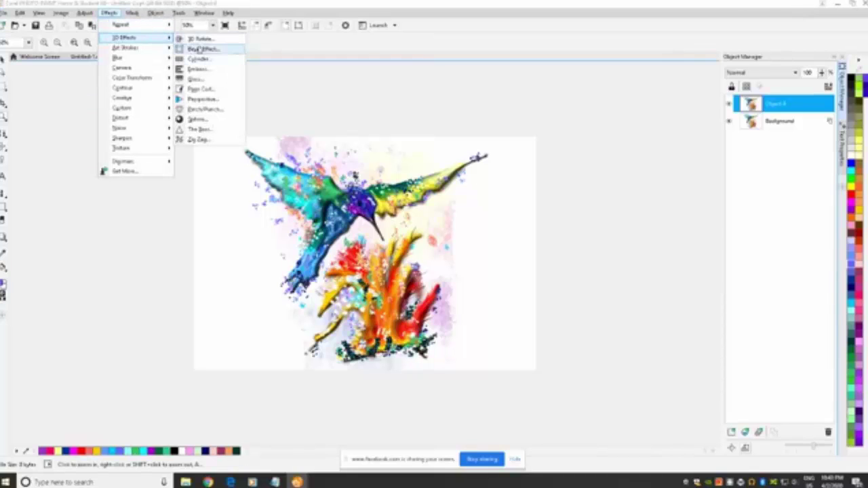
left_click(206, 69)
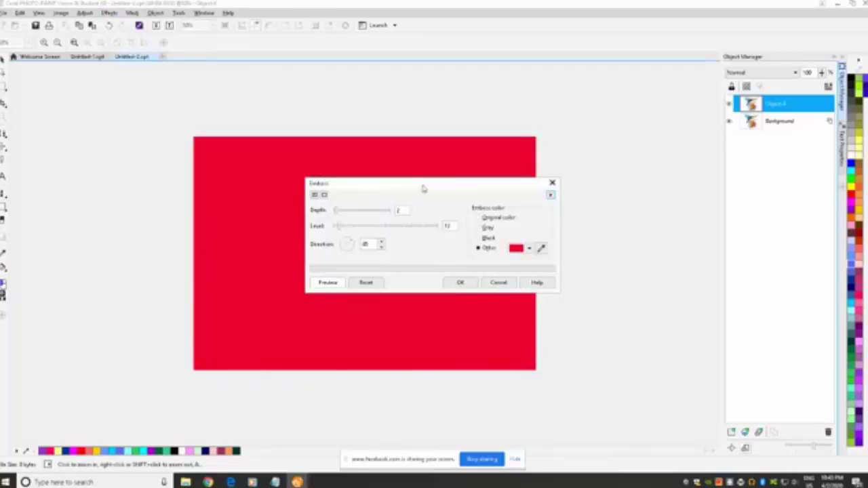
left_click(478, 218)
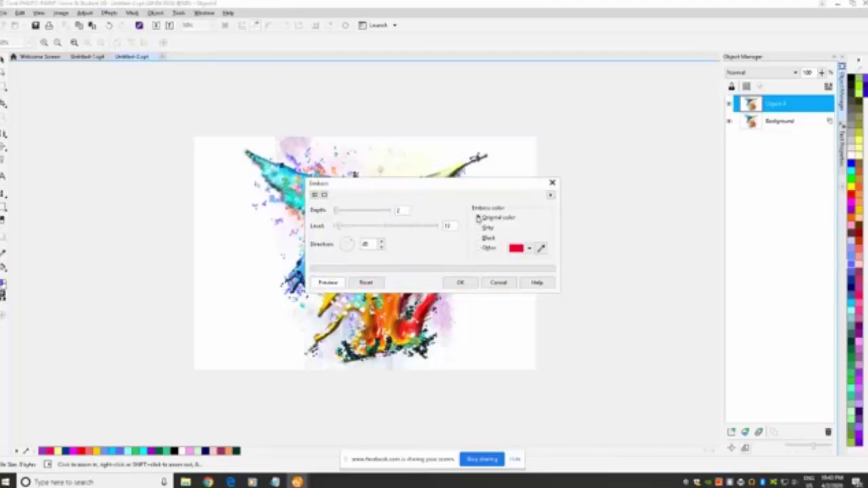
left_click_drag(438, 188, 632, 85)
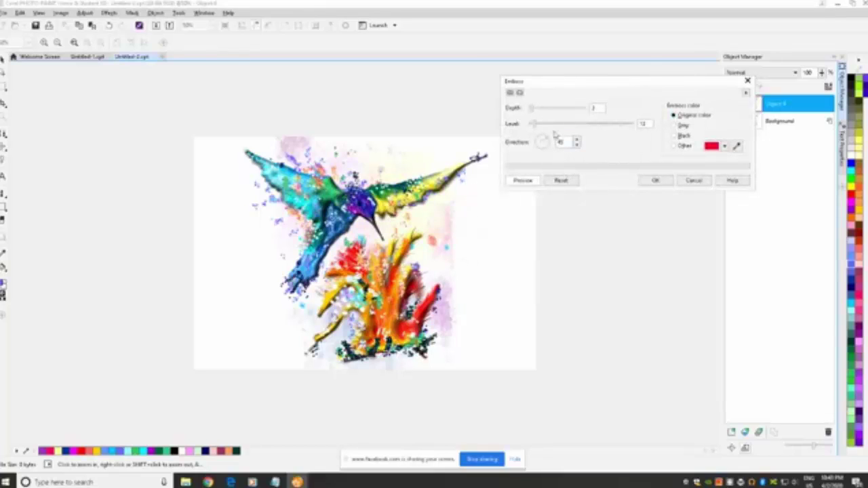
Step: Raise the emboss level to 231, increase its depth slightly, and apply the effect to the duplicate
mouse_move(553, 126)
left_mouse_down()
mouse_move(589, 129)
mouse_move(552, 112)
left_mouse_up()
left_click(600, 126)
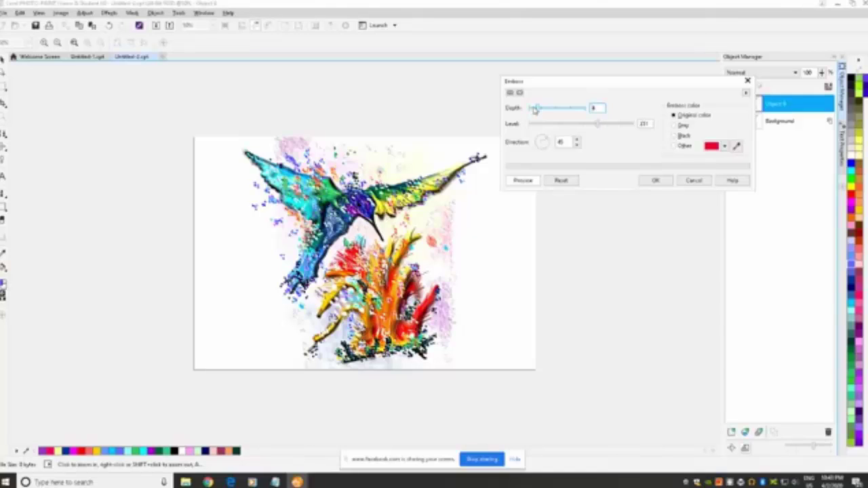
left_click_drag(535, 110, 532, 110)
left_click(540, 110)
left_click(653, 180)
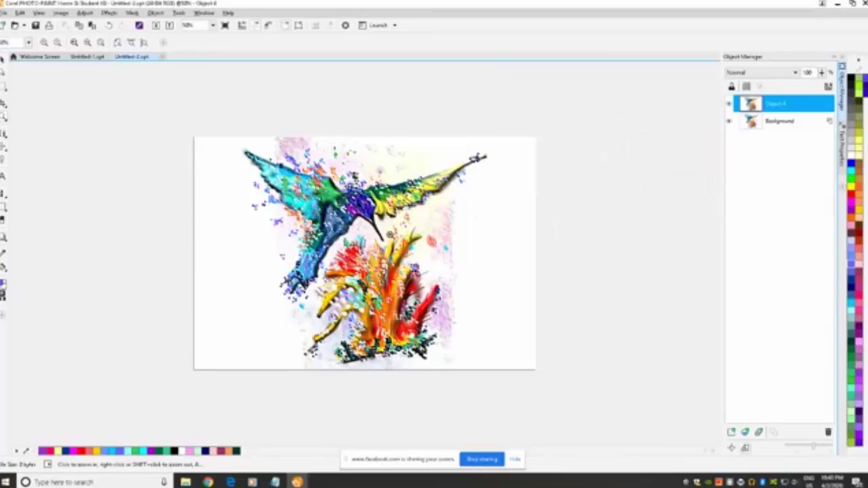
scroll(390, 236, "up", 2)
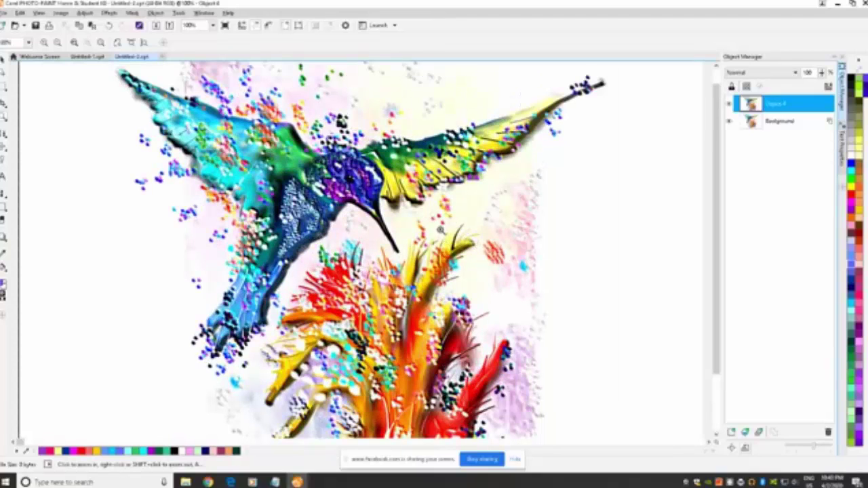
scroll(442, 229, "down", 1)
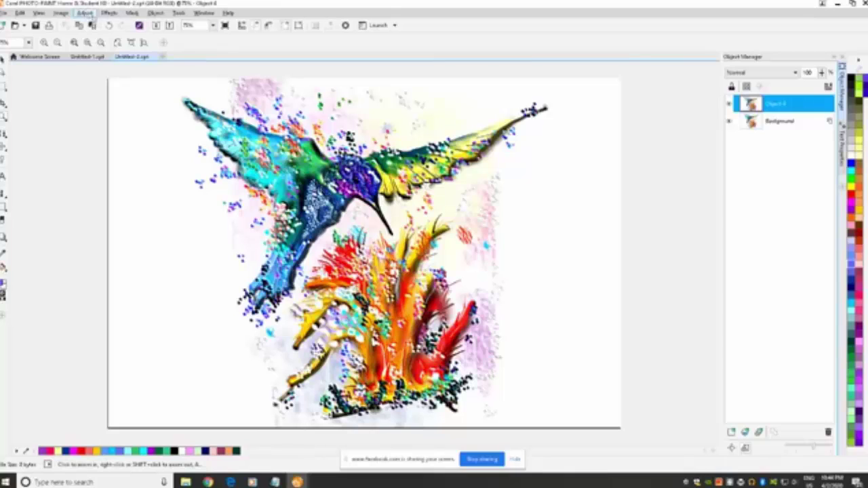
Step: Apply the Plastic texture effect to the embossed duplicate, keeping its offered highlight, depth and smoothness settings
left_click(109, 13)
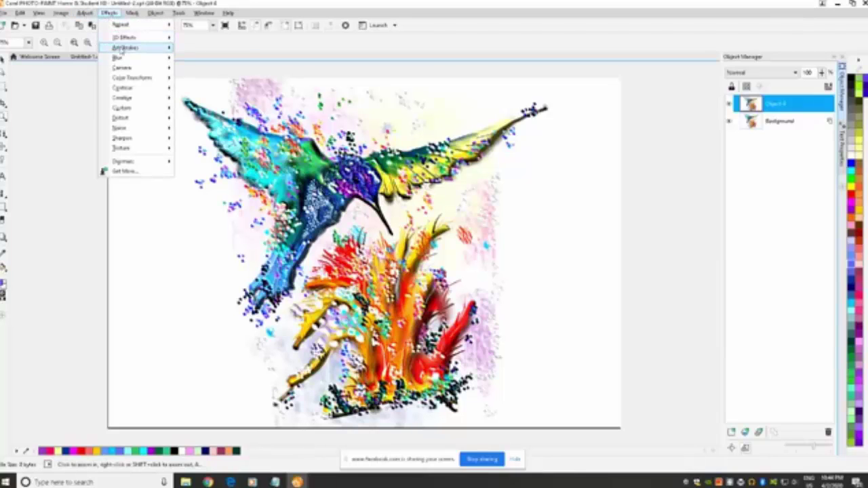
mouse_move(121, 60)
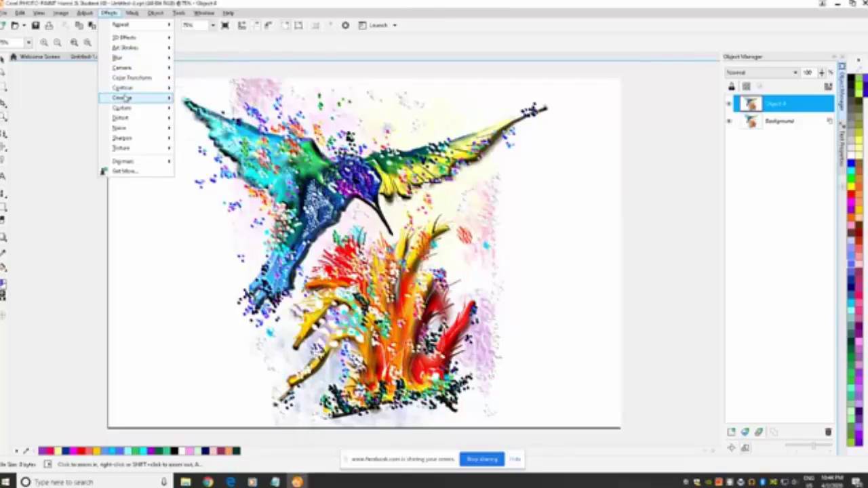
mouse_move(124, 98)
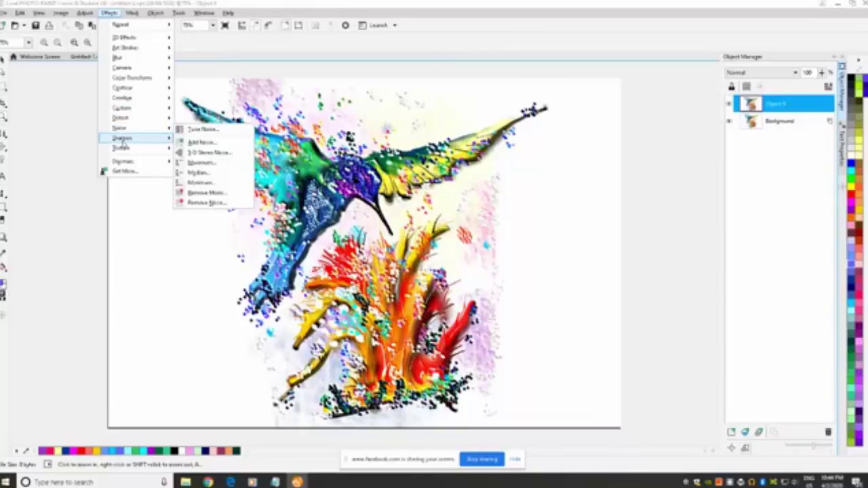
mouse_move(123, 151)
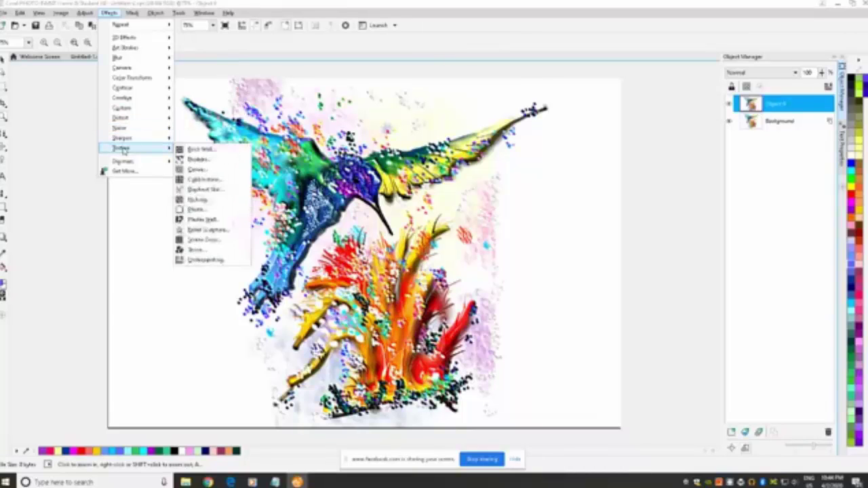
left_click(196, 210)
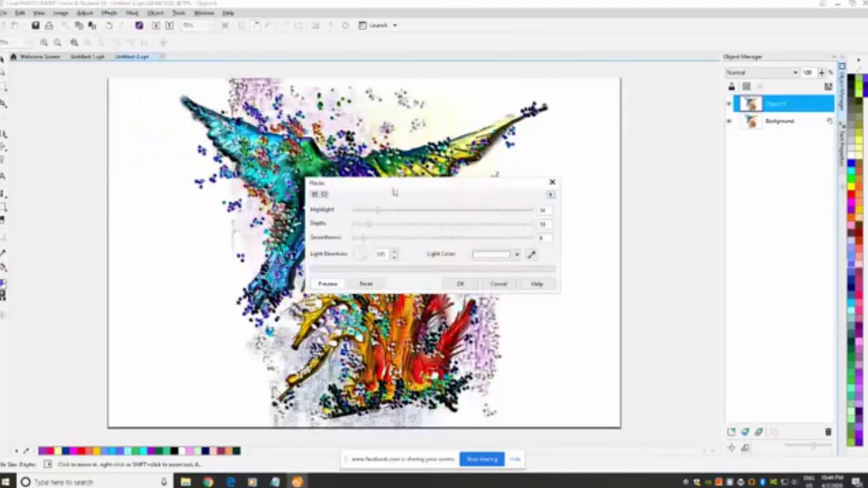
left_click_drag(394, 192, 601, 155)
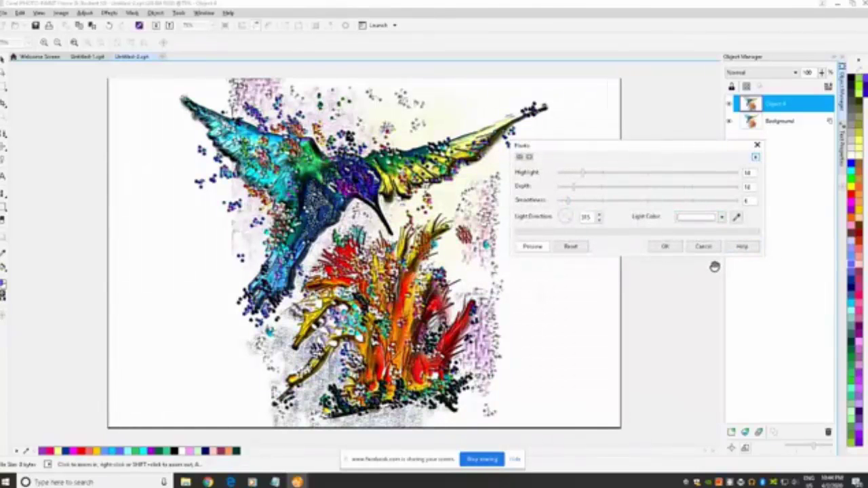
left_click(666, 247)
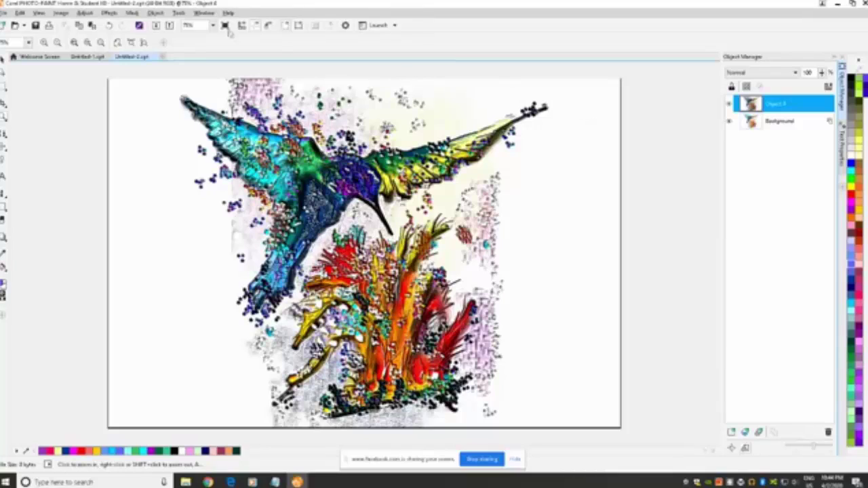
Step: Crop the image to a full-height rectangular mask around the hummingbird and flower, trimming the blank margins on both sides
left_click(86, 14)
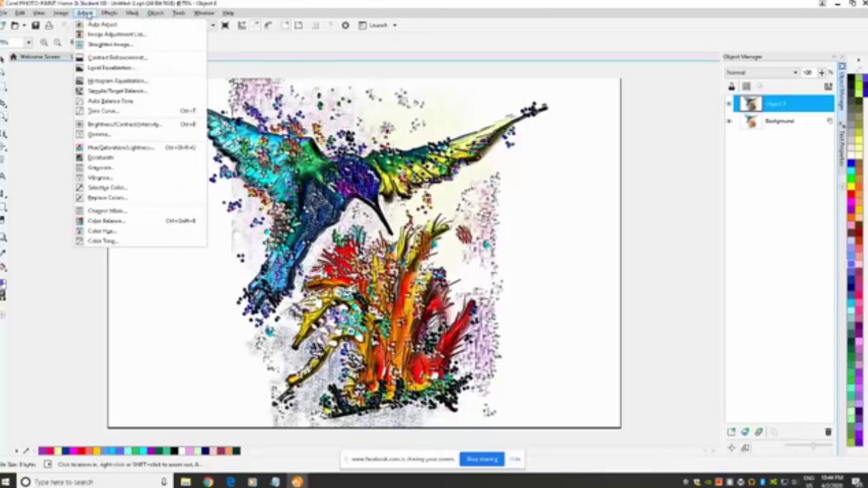
mouse_move(108, 13)
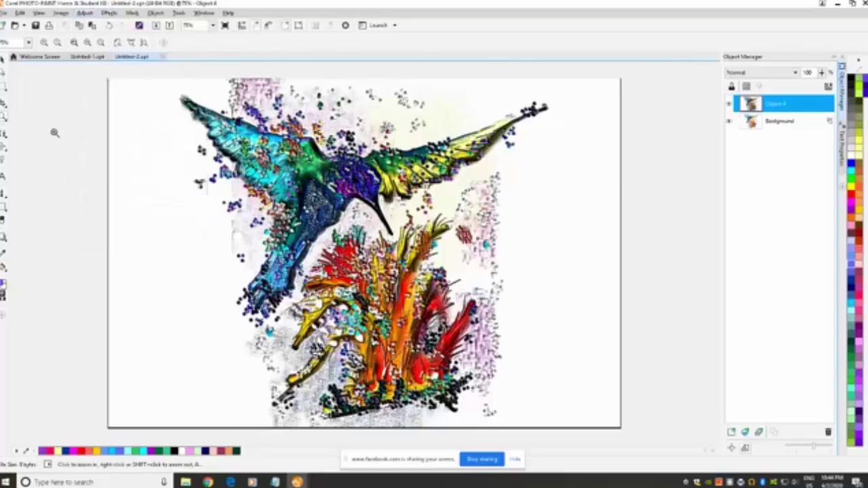
left_click(56, 131)
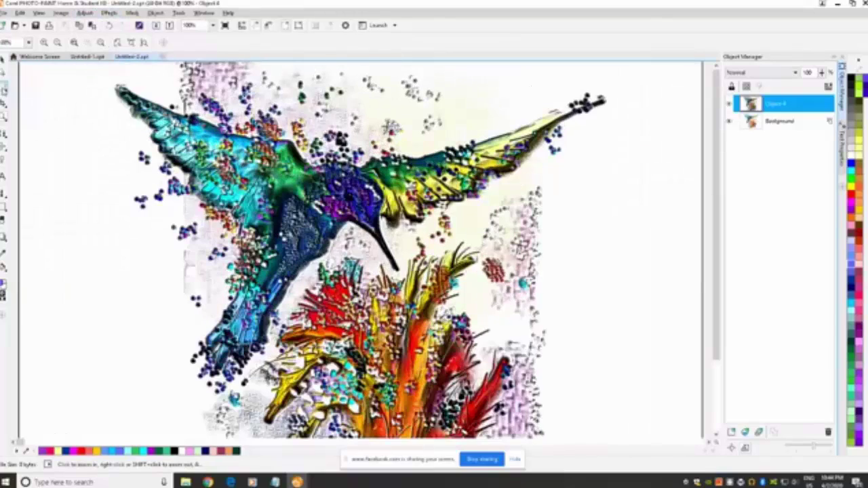
right_click(126, 131)
right_click(190, 143)
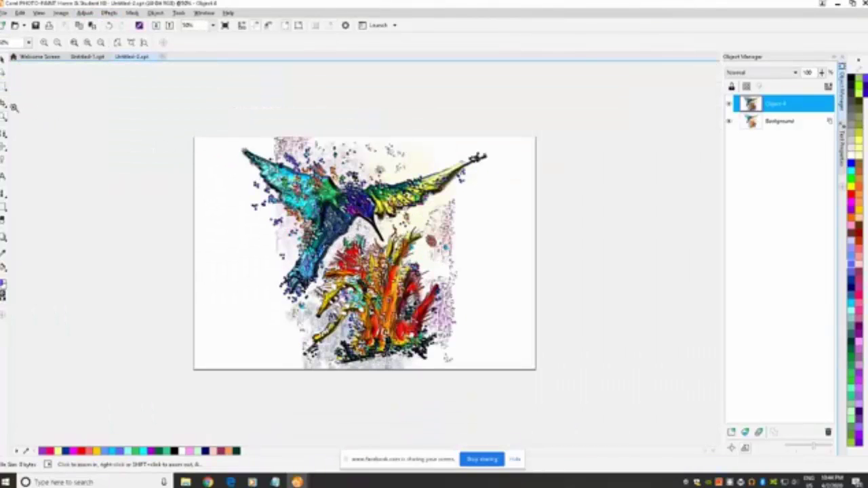
left_click(4, 86)
left_click_drag(219, 125, 505, 388)
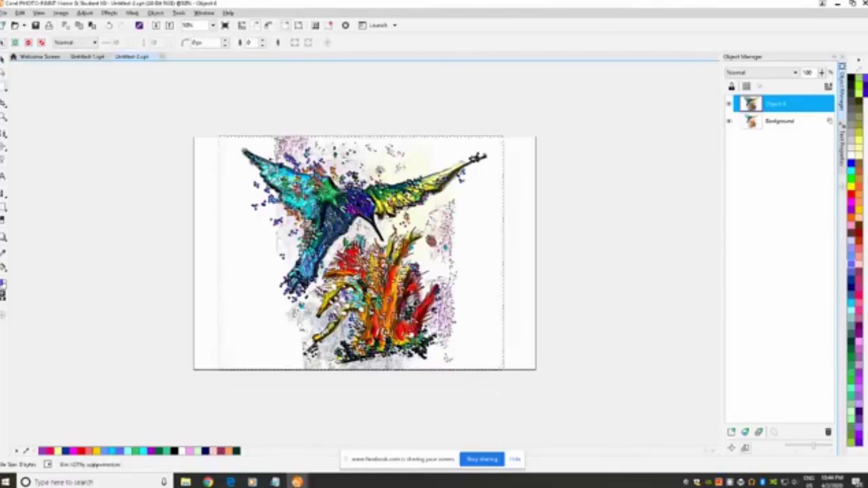
left_click(61, 13)
mouse_move(91, 248)
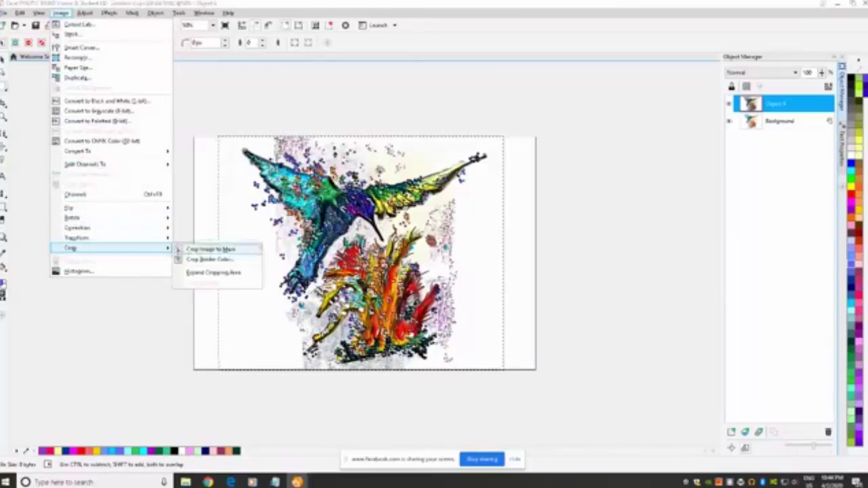
left_click(196, 249)
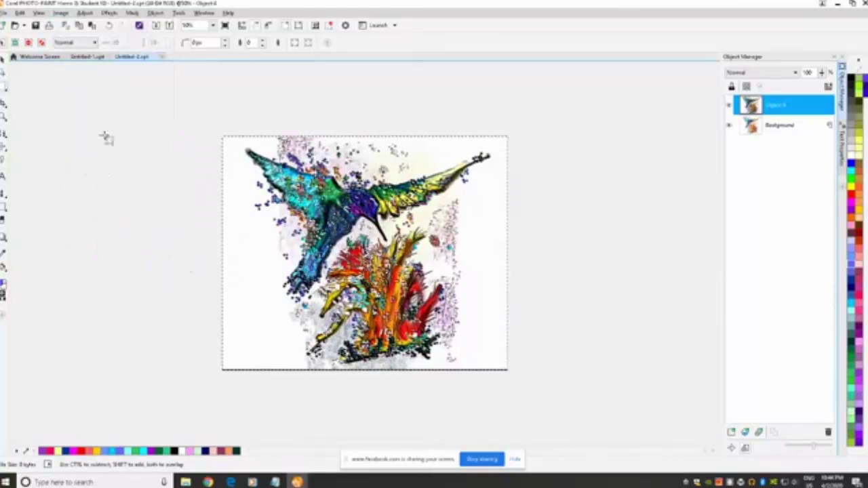
left_click(108, 14)
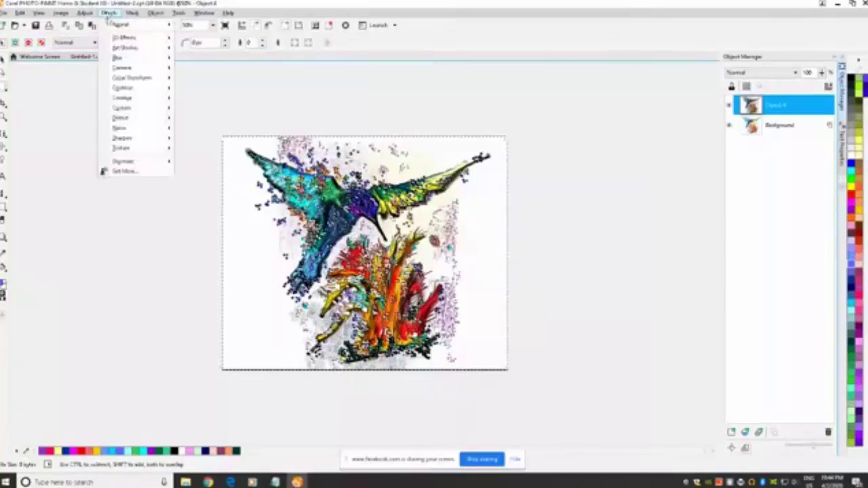
mouse_move(136, 97)
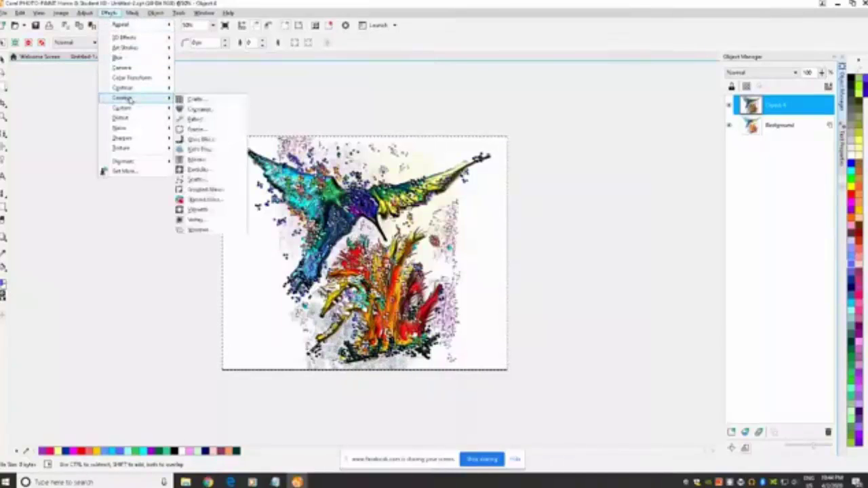
left_click(197, 210)
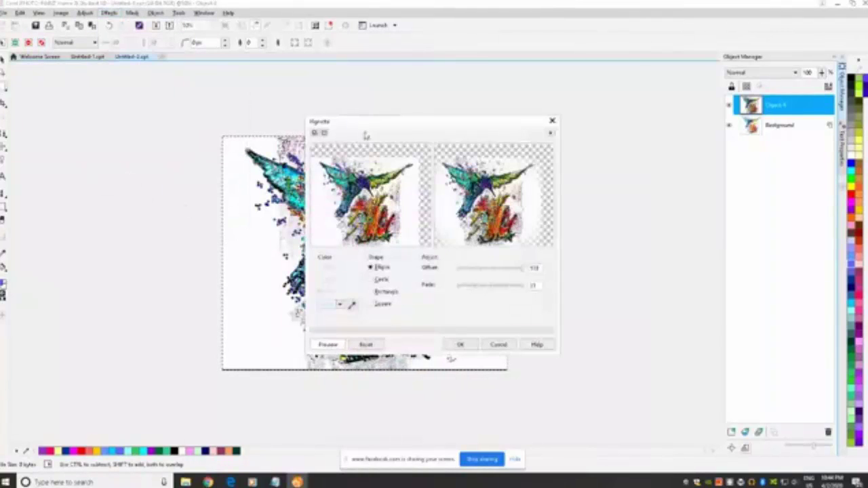
left_click_drag(497, 124, 670, 35)
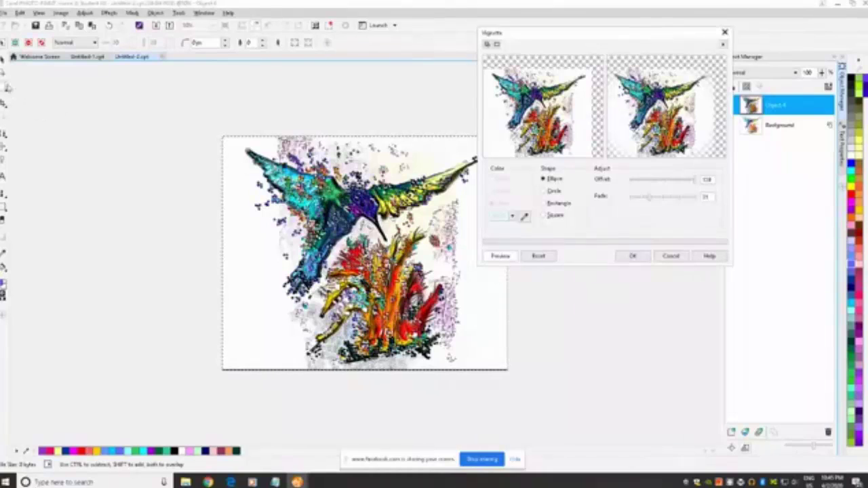
left_click(32, 107)
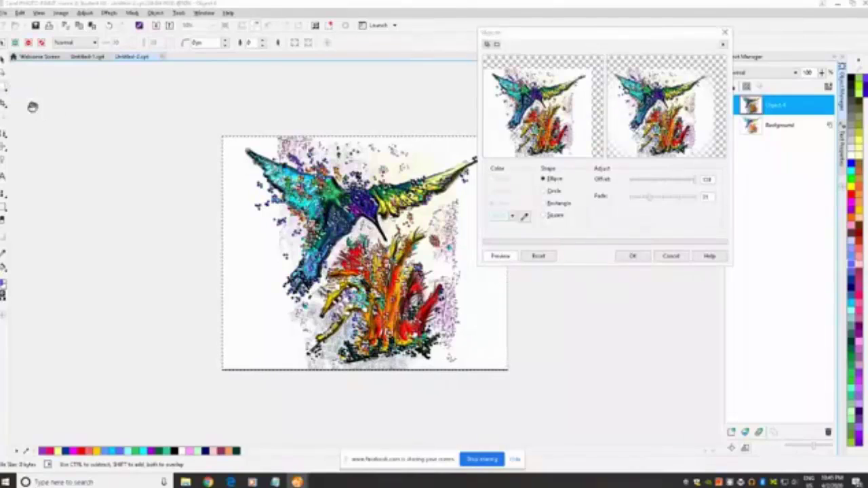
left_click(674, 258)
Step: Remove the mask from the cropped image
left_click(151, 142)
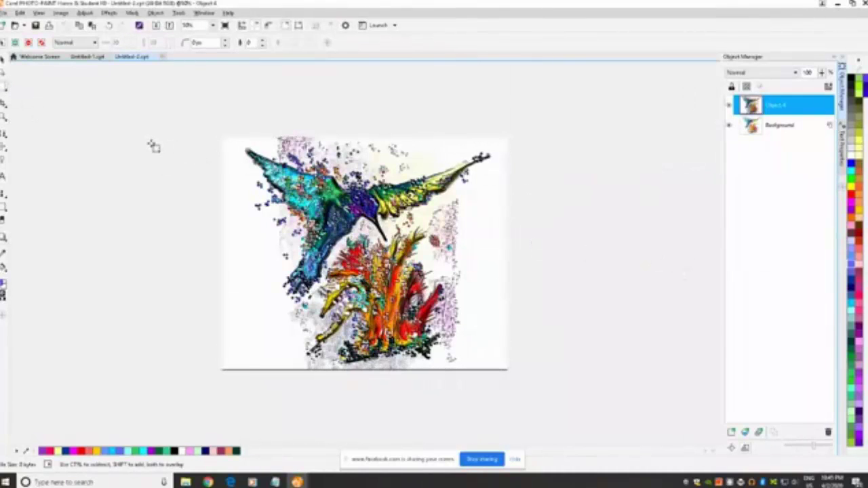
Step: Try a Vignette effect with a square shape on the duplicate and look at its colour choices
left_click(109, 13)
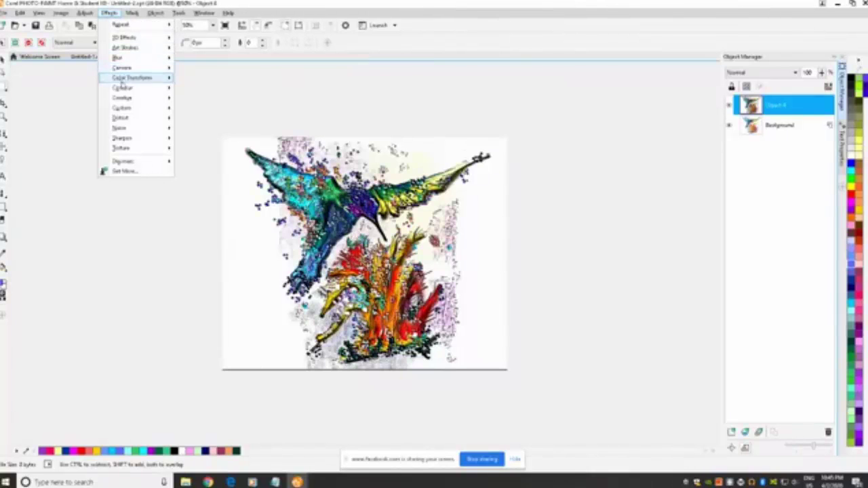
mouse_move(124, 100)
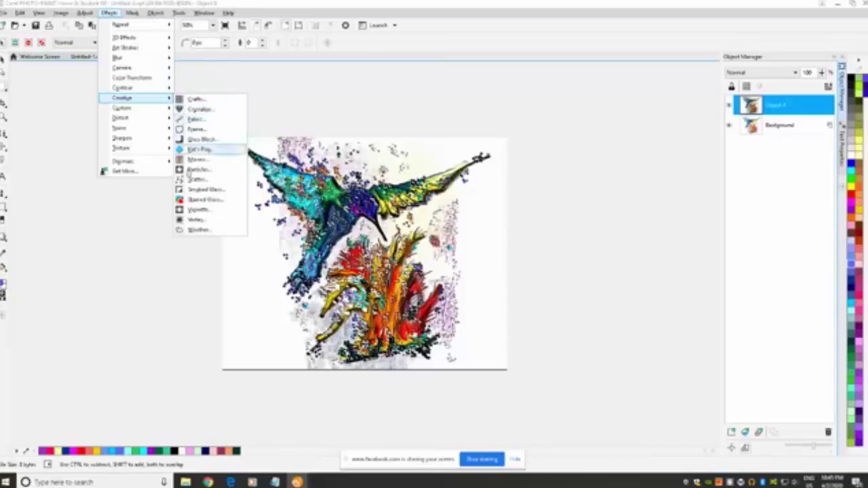
left_click(204, 206)
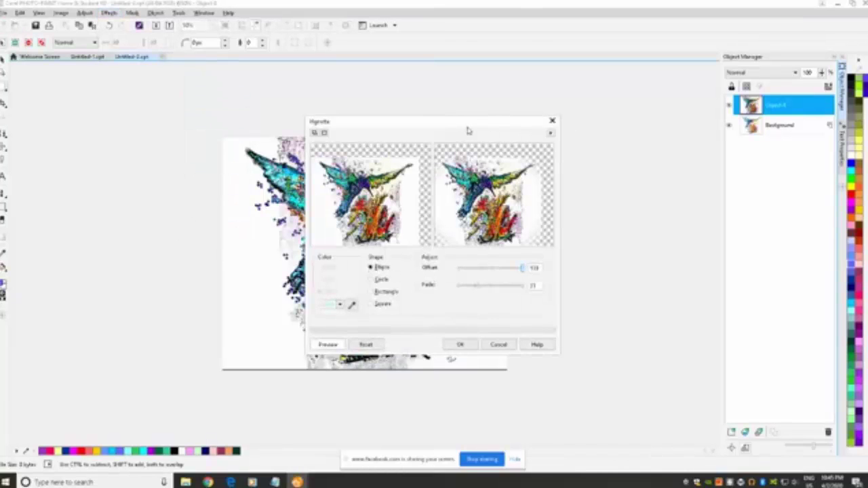
left_click_drag(467, 126, 677, 57)
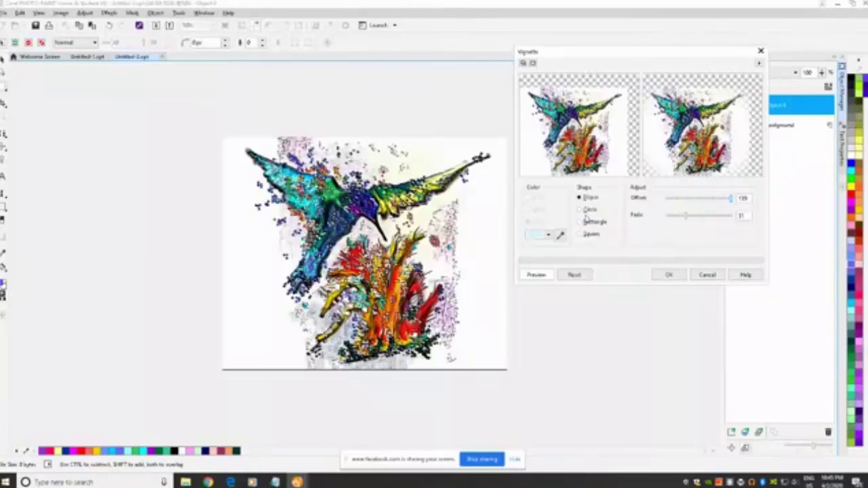
left_click(581, 235)
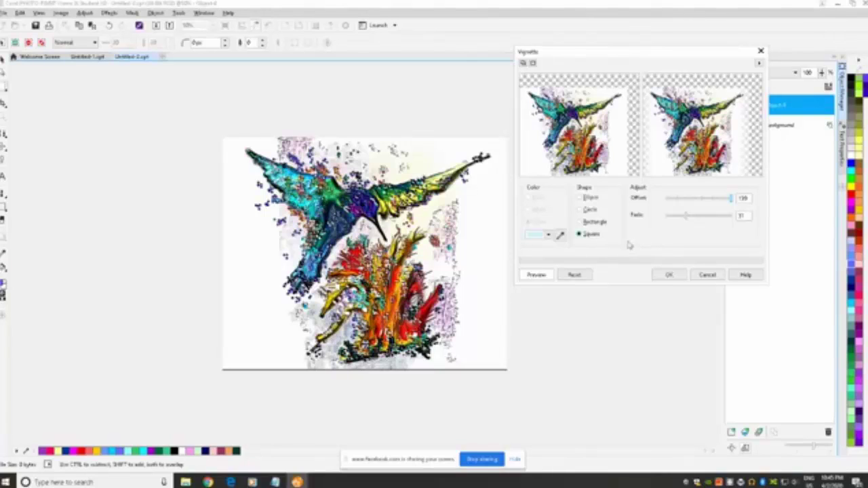
left_click(547, 235)
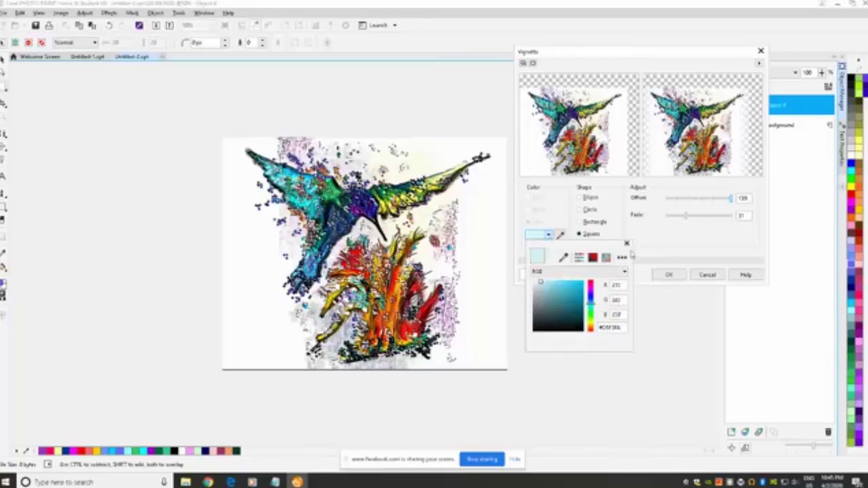
left_click(688, 244)
Step: Reset the Vignette settings, try a fade of 5 and an offset of 137, and cancel the effect
left_click(576, 275)
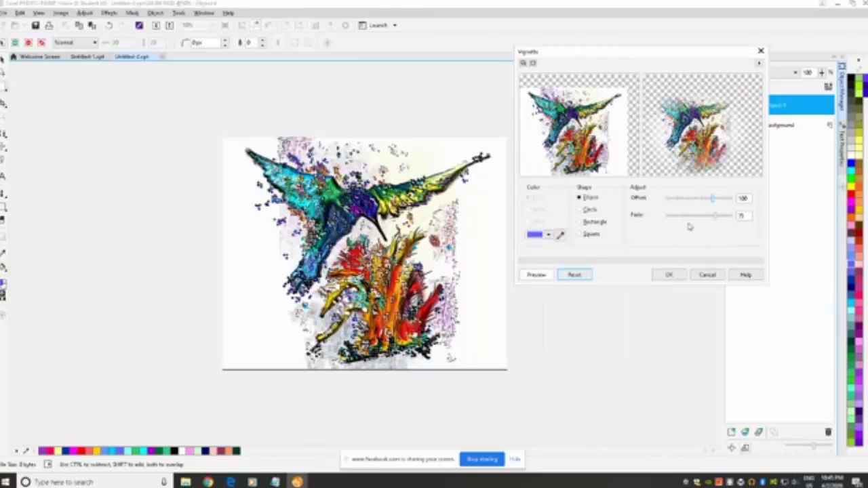
left_click_drag(695, 215, 671, 221)
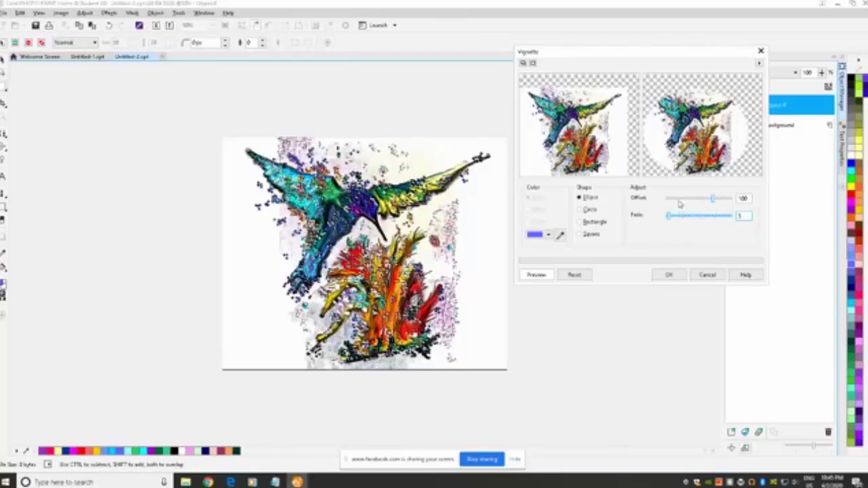
left_click(680, 201)
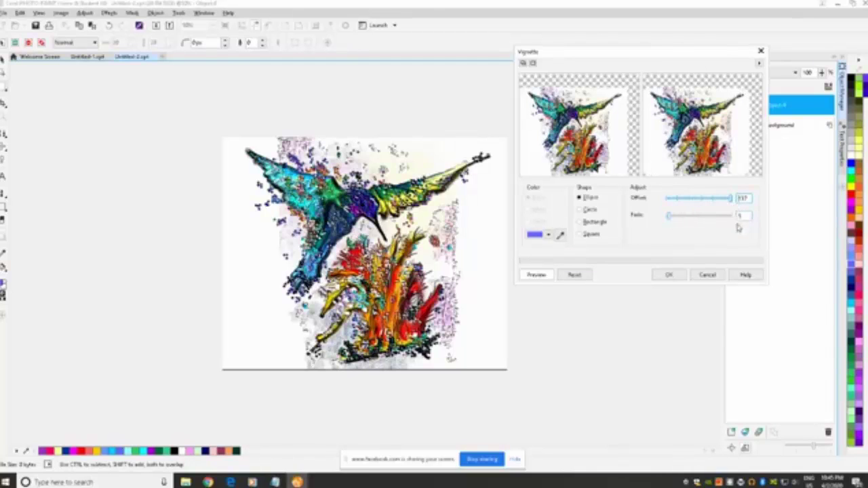
left_click(705, 275)
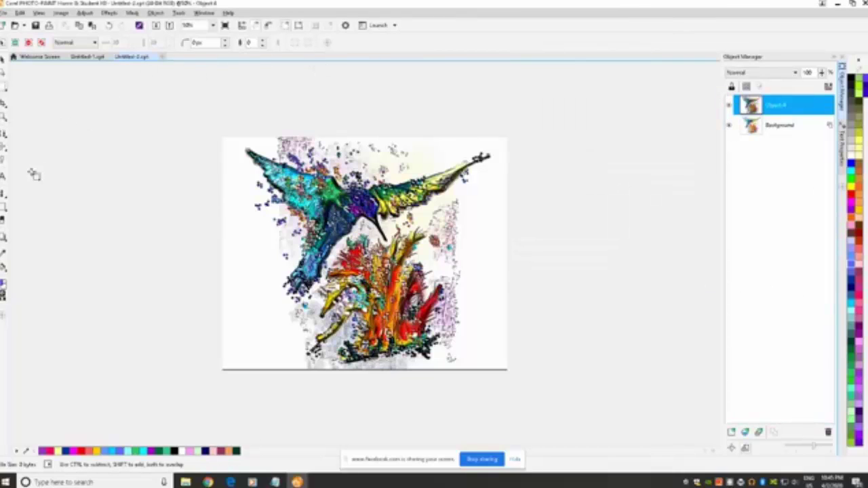
Step: Try a small soft 5-pixel nib with the artistic brush on the painting, and undo the last change
left_click(3, 195)
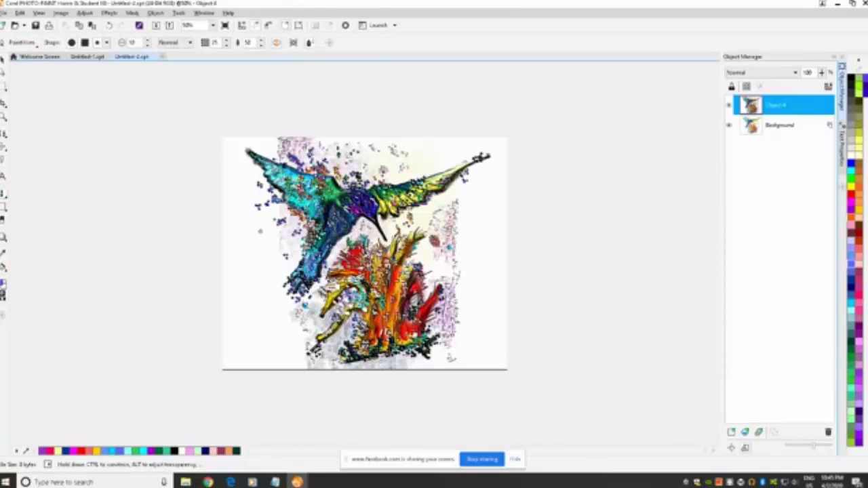
left_click(4, 117)
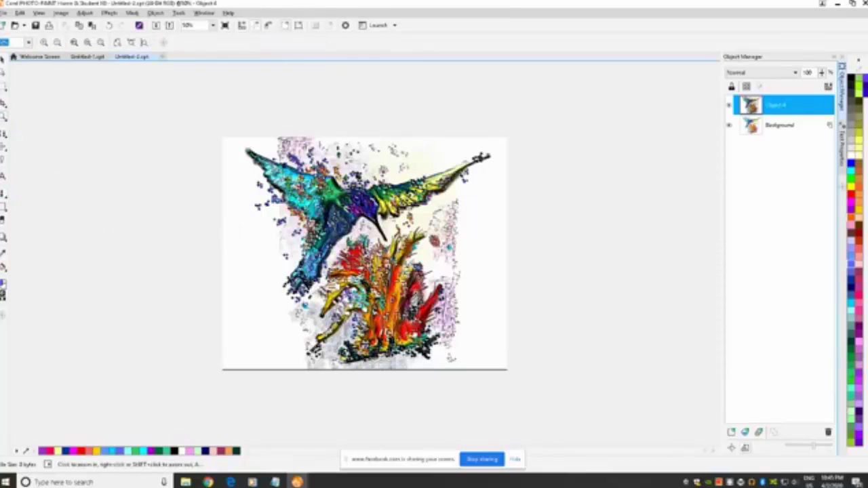
left_click(460, 327)
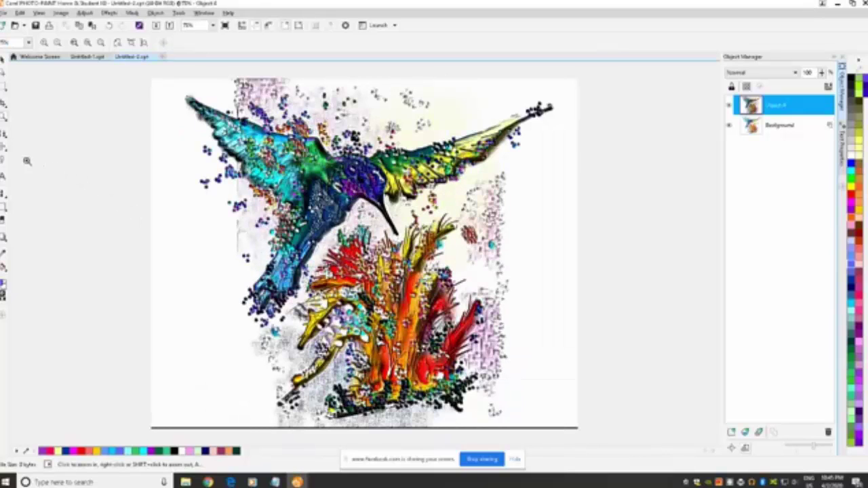
left_click(4, 195)
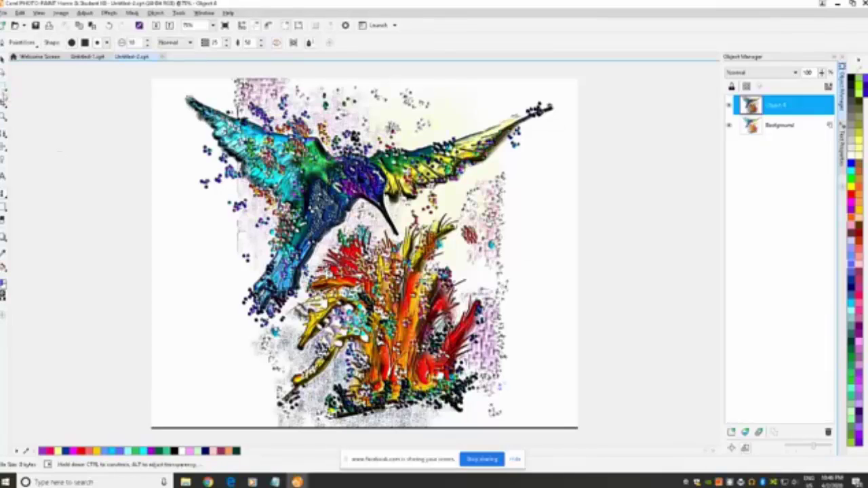
left_click(106, 44)
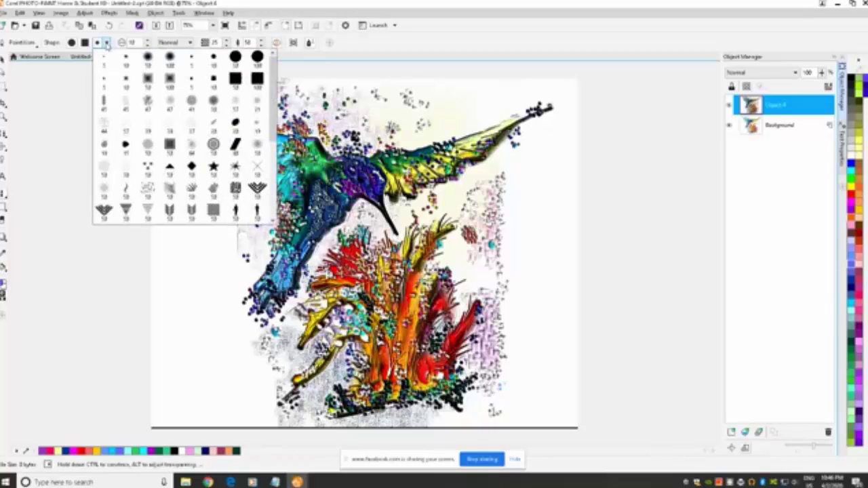
left_click(95, 60)
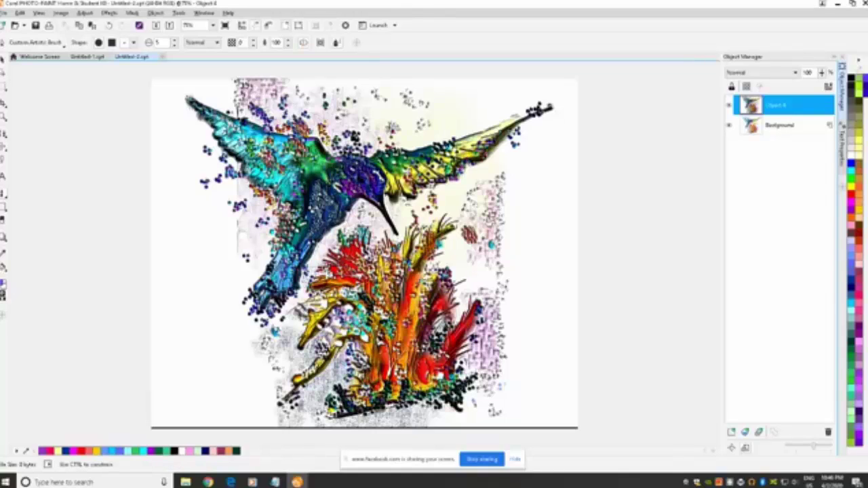
left_click(23, 15)
left_click(30, 24)
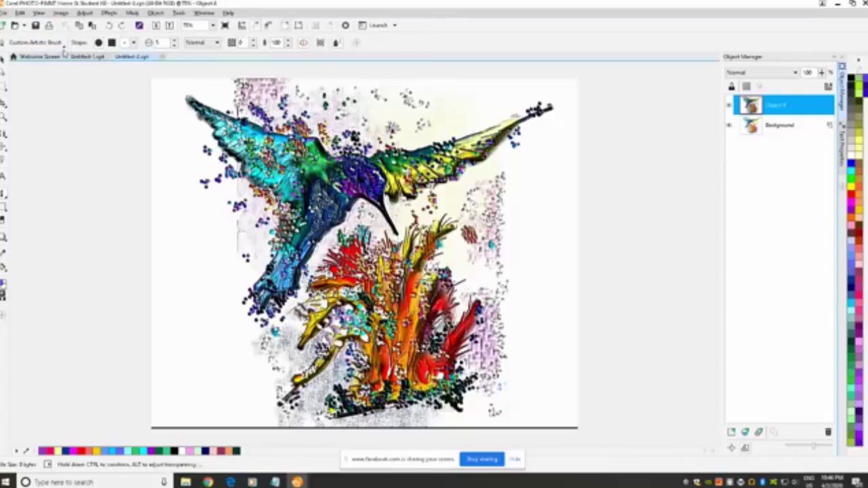
Step: Look through the Art Brush presets, and give the Custom Artistic Brush a hard round 5-pixel nib
left_click(64, 44)
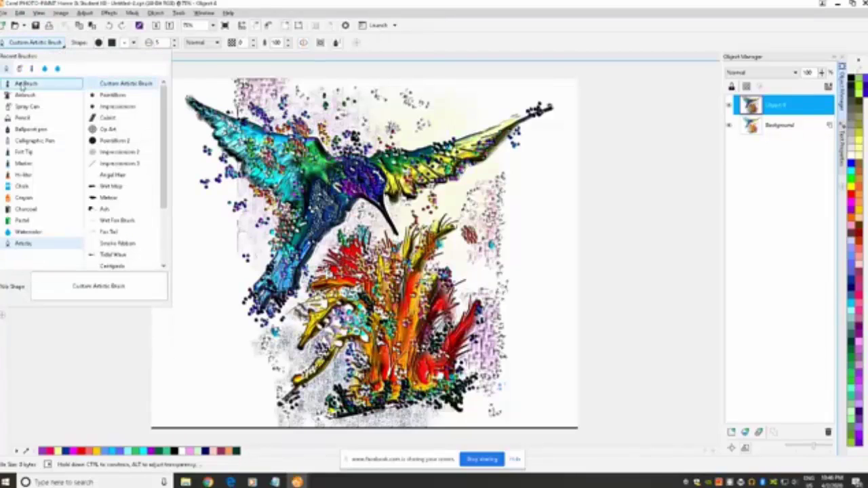
left_click(22, 84)
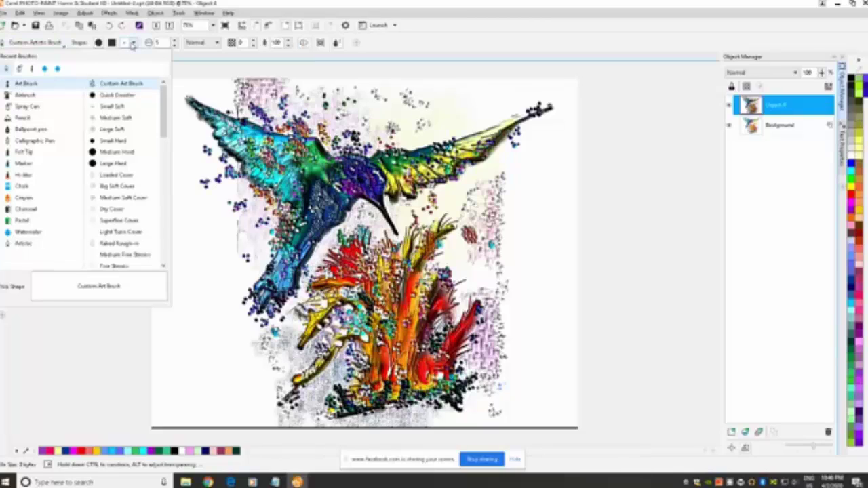
left_click(92, 336)
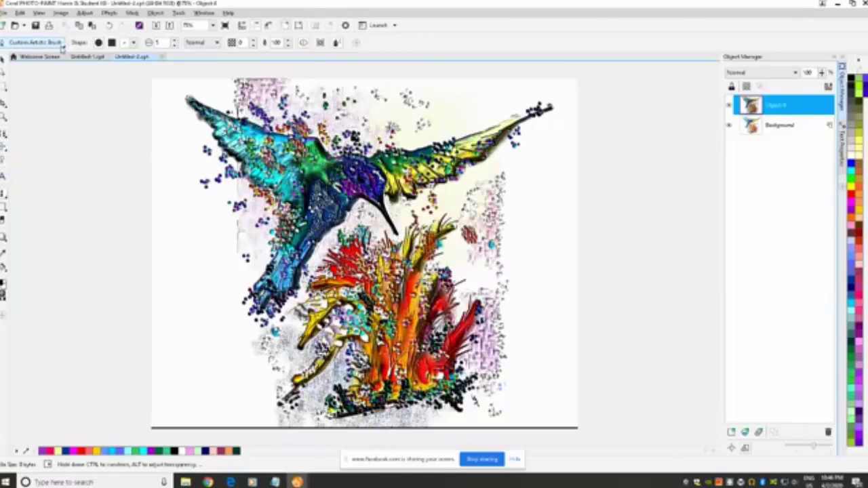
left_click(134, 42)
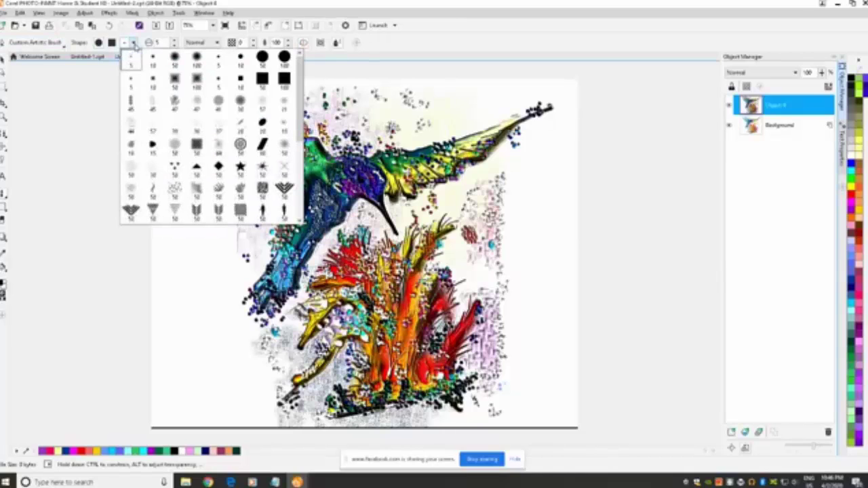
left_click(218, 59)
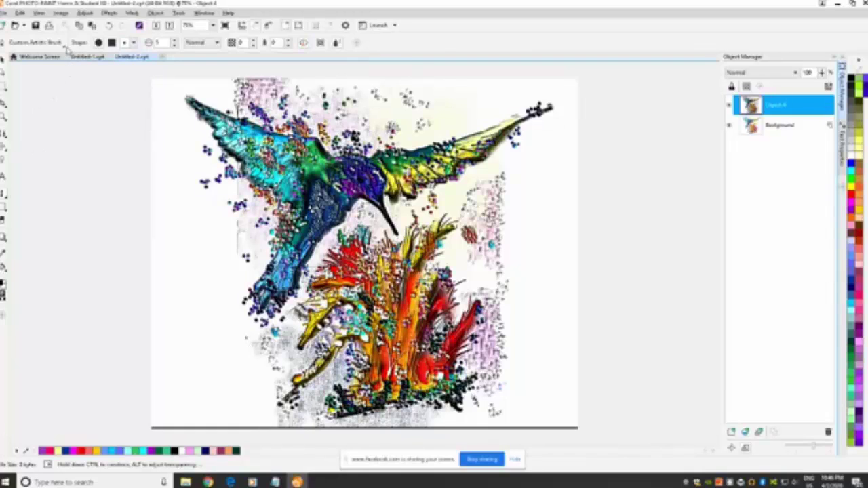
Step: Choose the Custom Pencil brush, try a short stroke to the right of the flower's base, and undo it
left_click(65, 45)
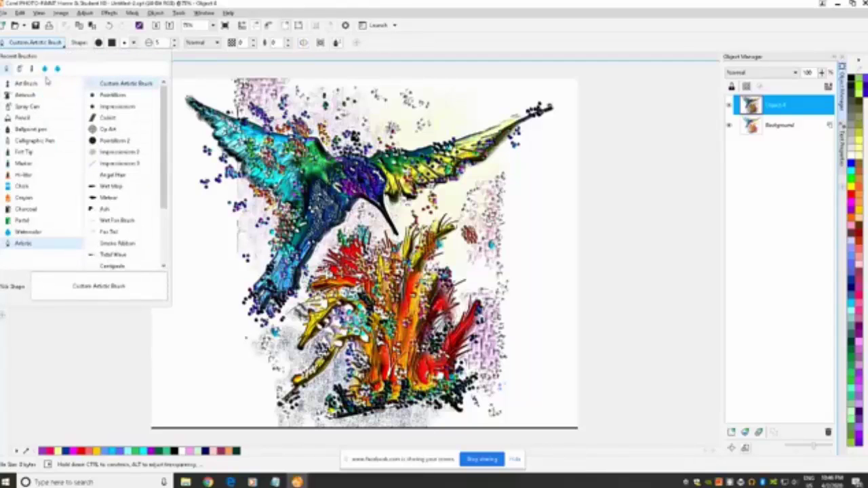
left_click(27, 117)
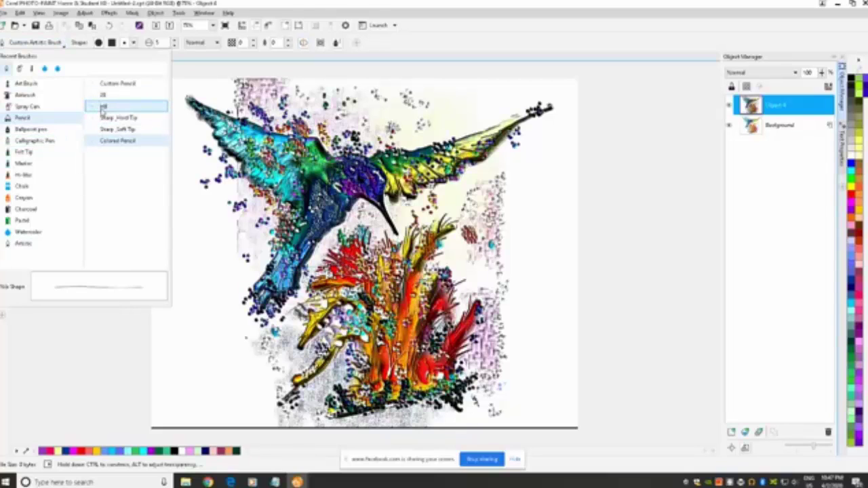
left_click(105, 86)
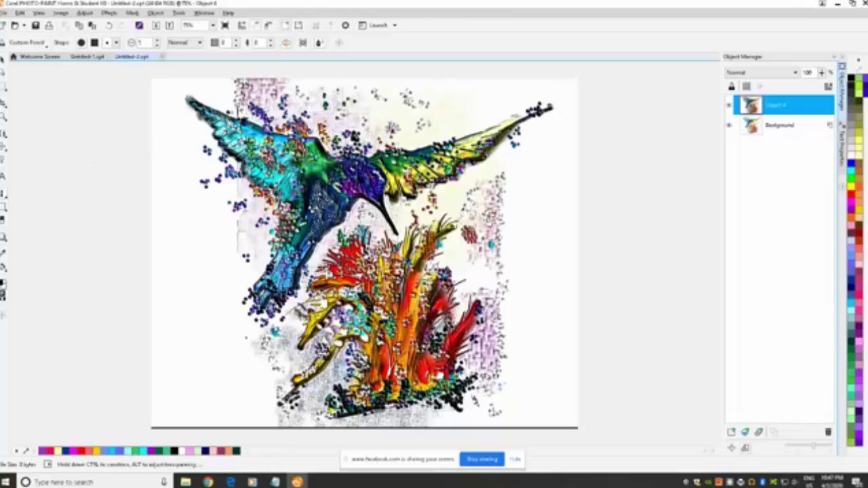
left_click_drag(513, 354, 521, 361)
left_click(22, 13)
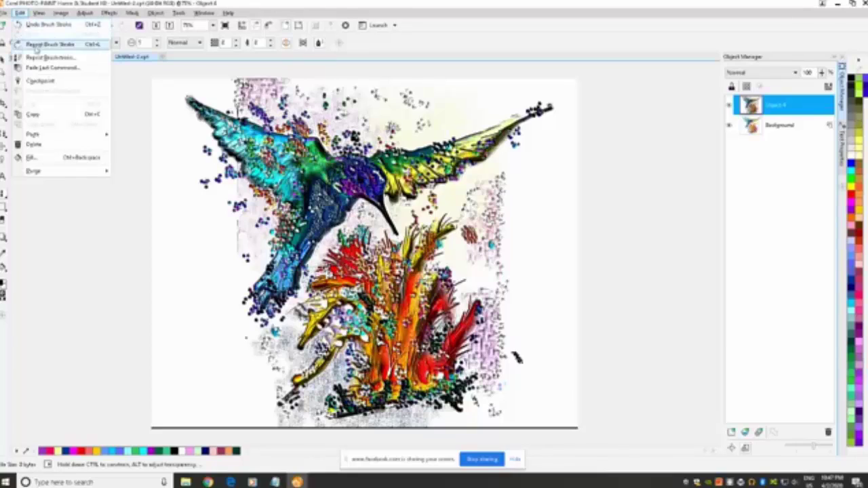
left_click(32, 25)
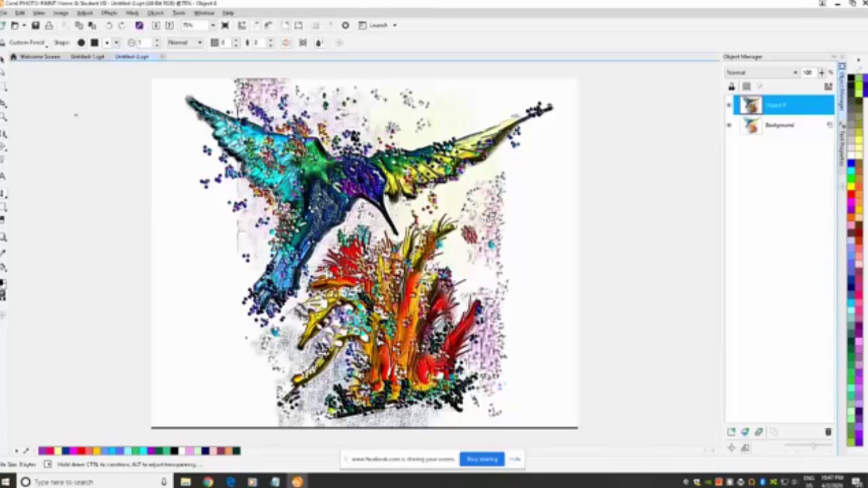
Step: Start saving the painting under a new name as a PNG, with the ipaddrawing folder in Google Drive as the destination
left_click(4, 13)
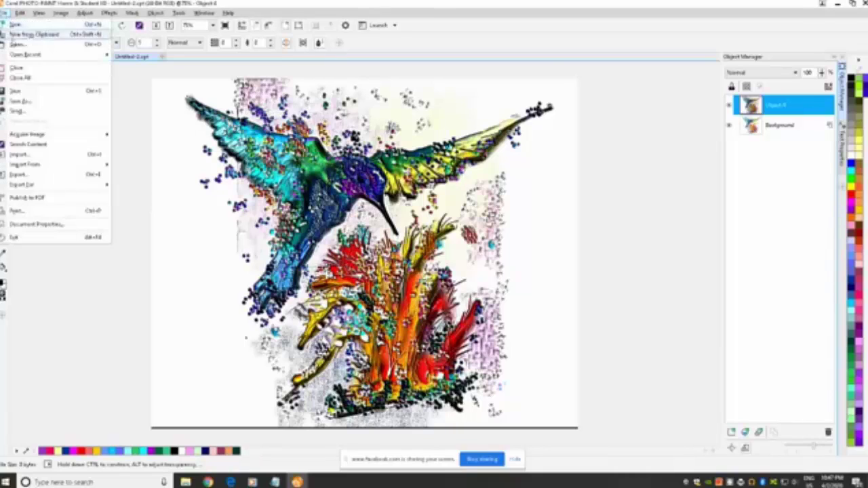
left_click(17, 102)
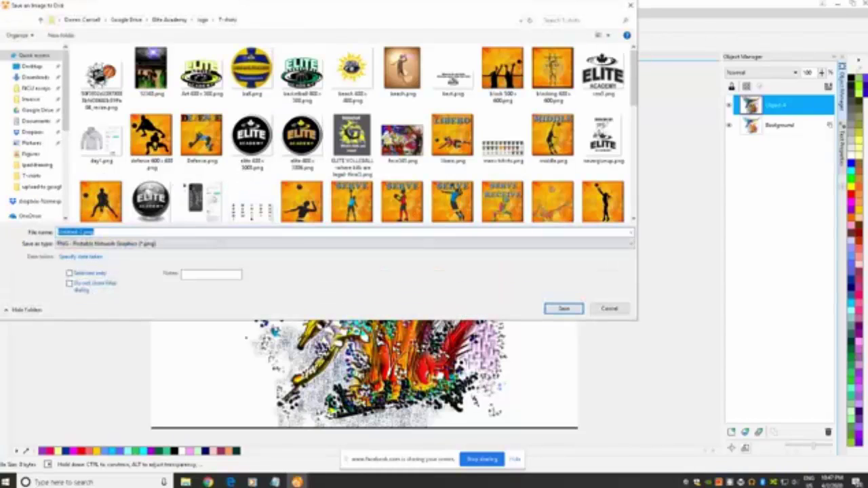
left_click(37, 110)
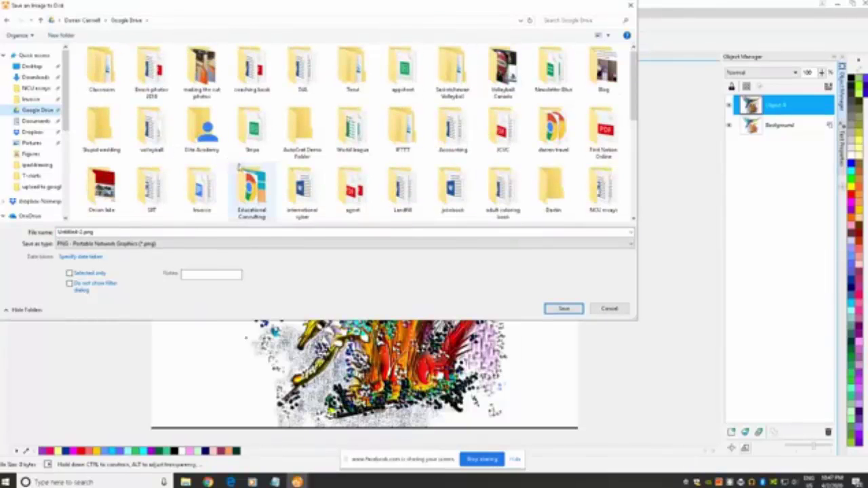
scroll(252, 168, "down", 1)
scroll(302, 177, "down", 1)
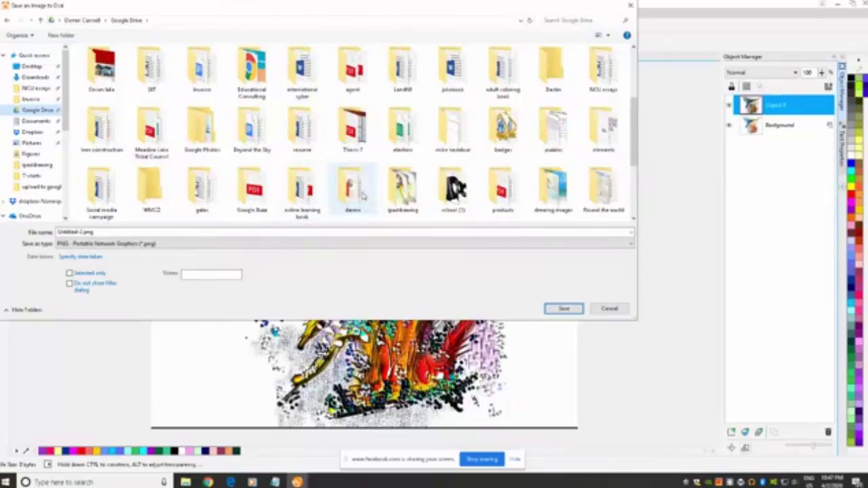
double_click(402, 188)
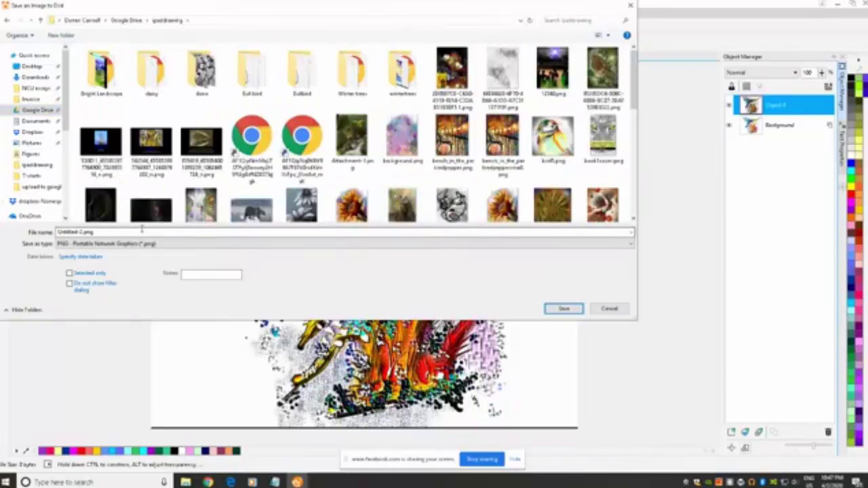
Step: Name the file hummingbird2.png and save it
double_click(82, 233)
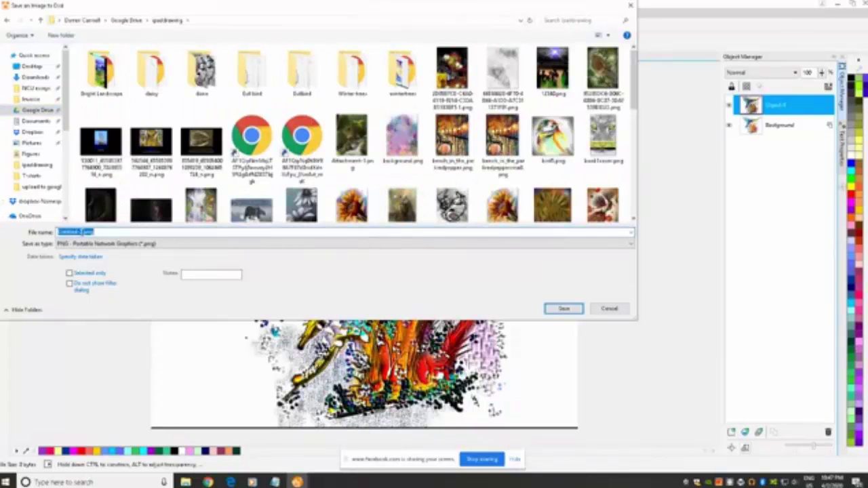
left_click_drag(82, 232, 47, 237)
type("hu")
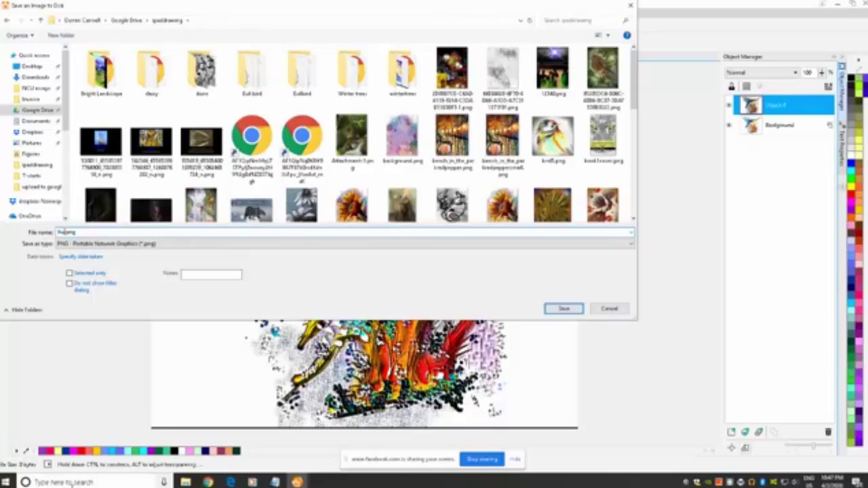
type("mmingbird")
type("rd")
type("2")
left_click(563, 308)
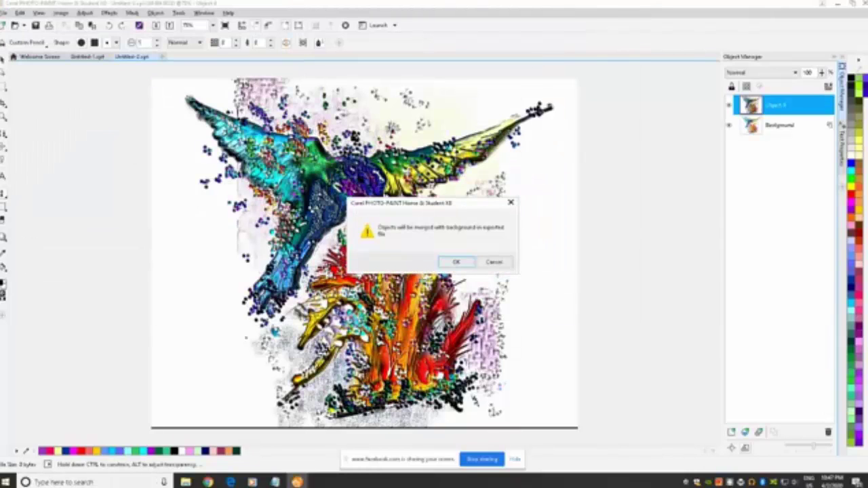